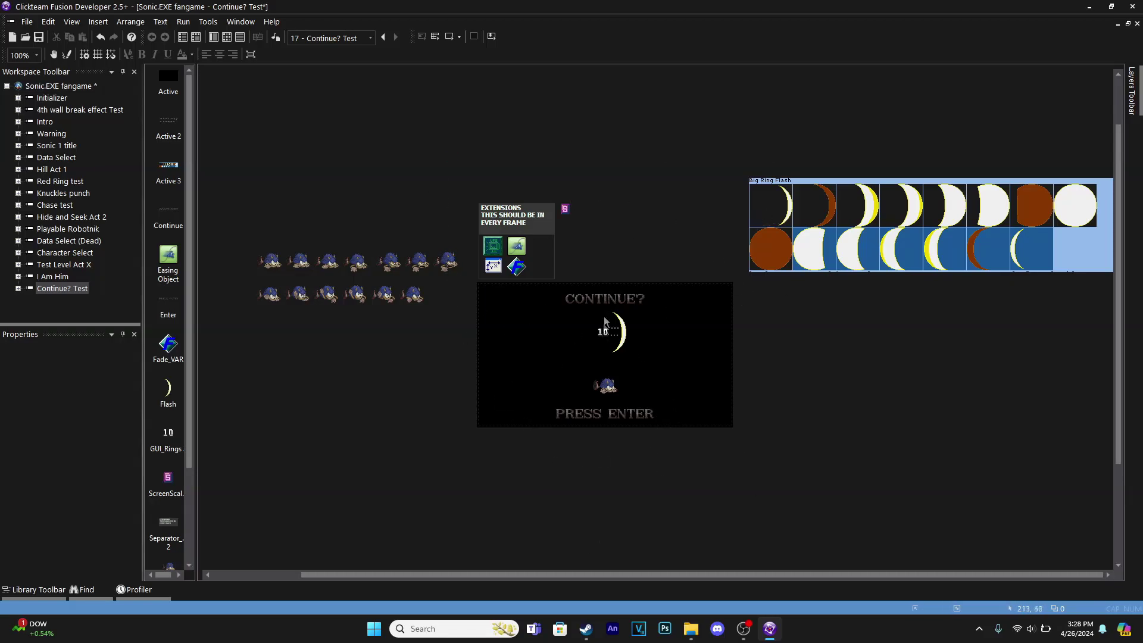
Run the Continue? Test frame, accept the continue prompt during the countdown, and close the game window.
click(449, 37)
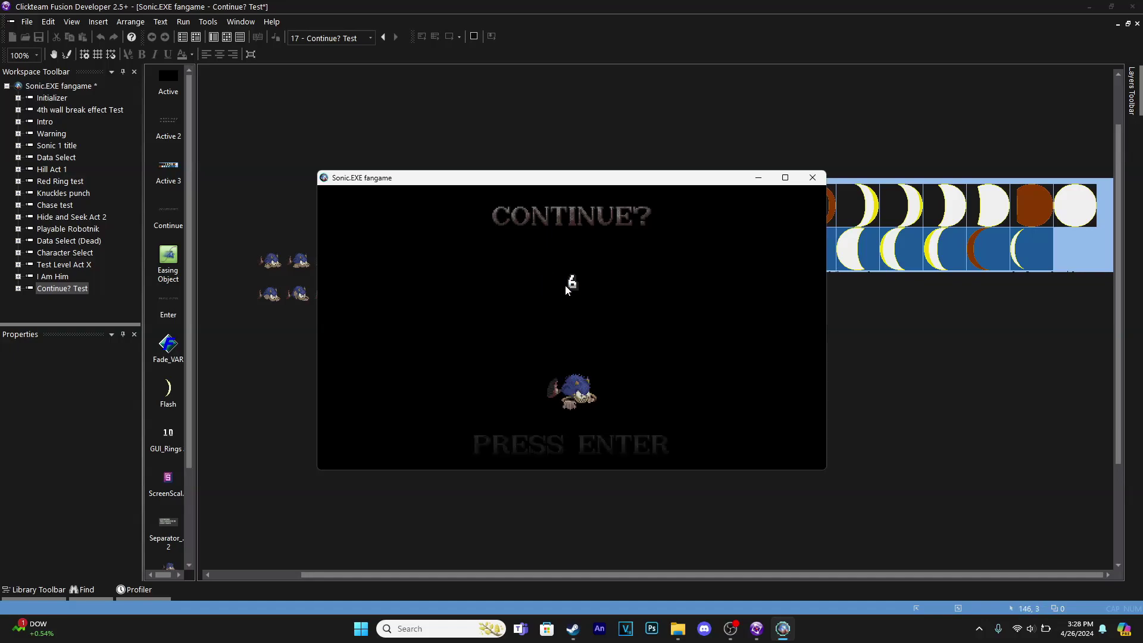
key(Return)
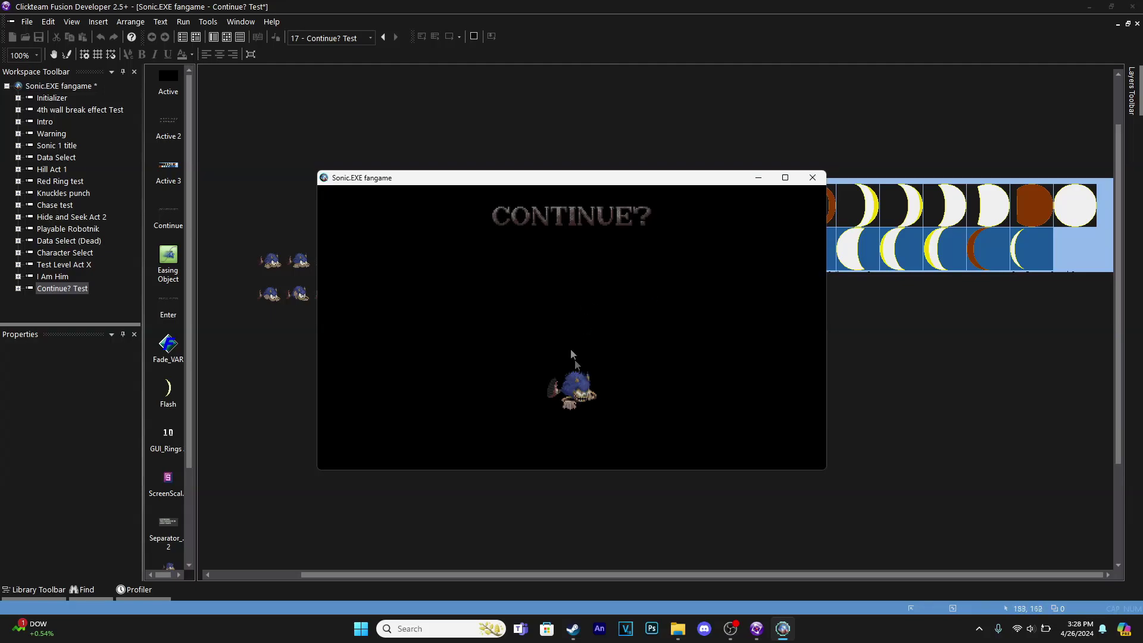
click(819, 181)
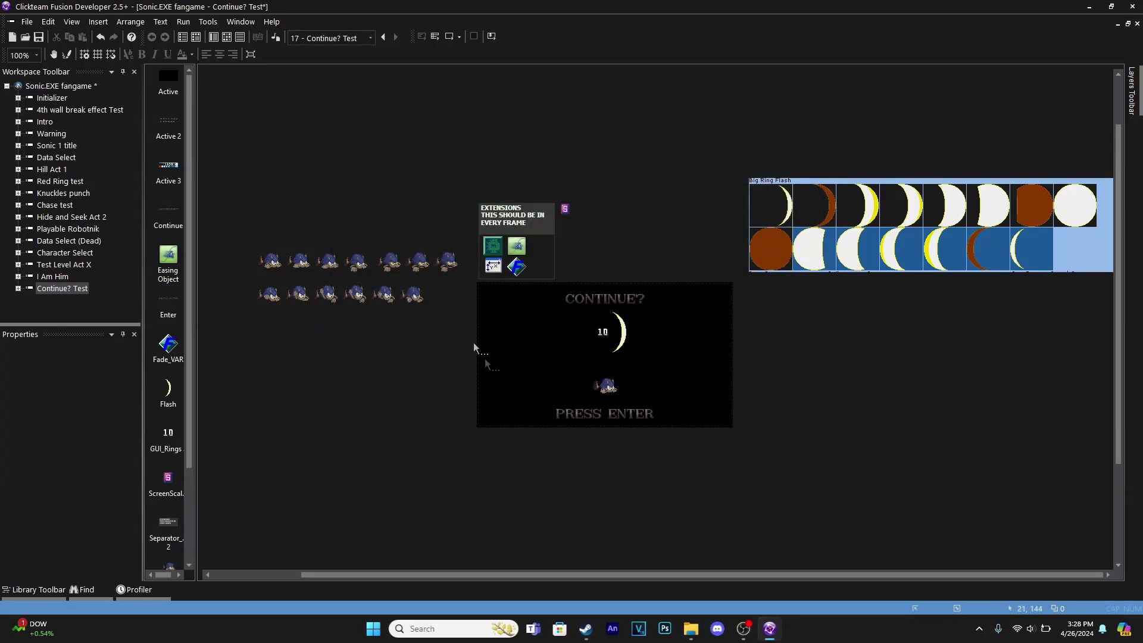
click(227, 37)
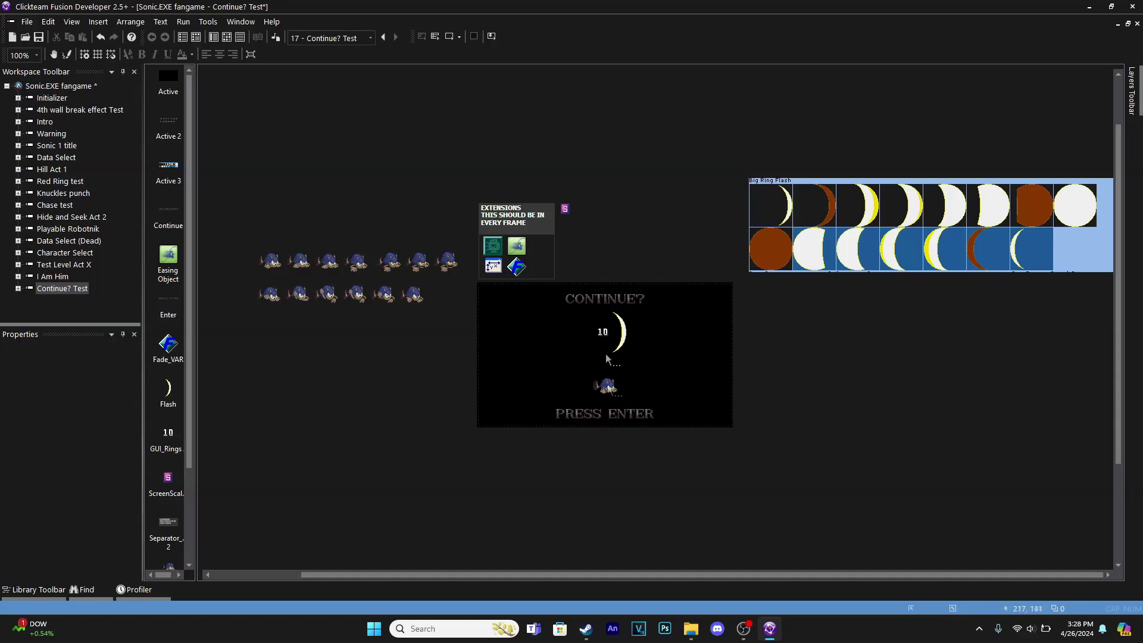
Test-run the Continue? Test frame again, letting the countdown reach zero before closing the game window.
click(609, 393)
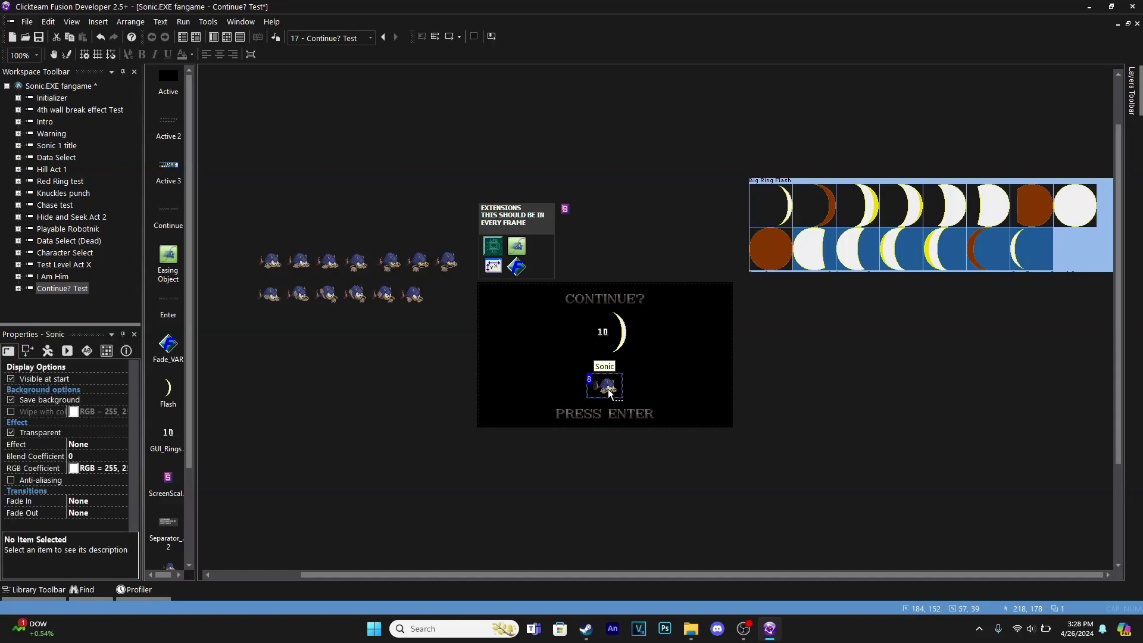
click(401, 382)
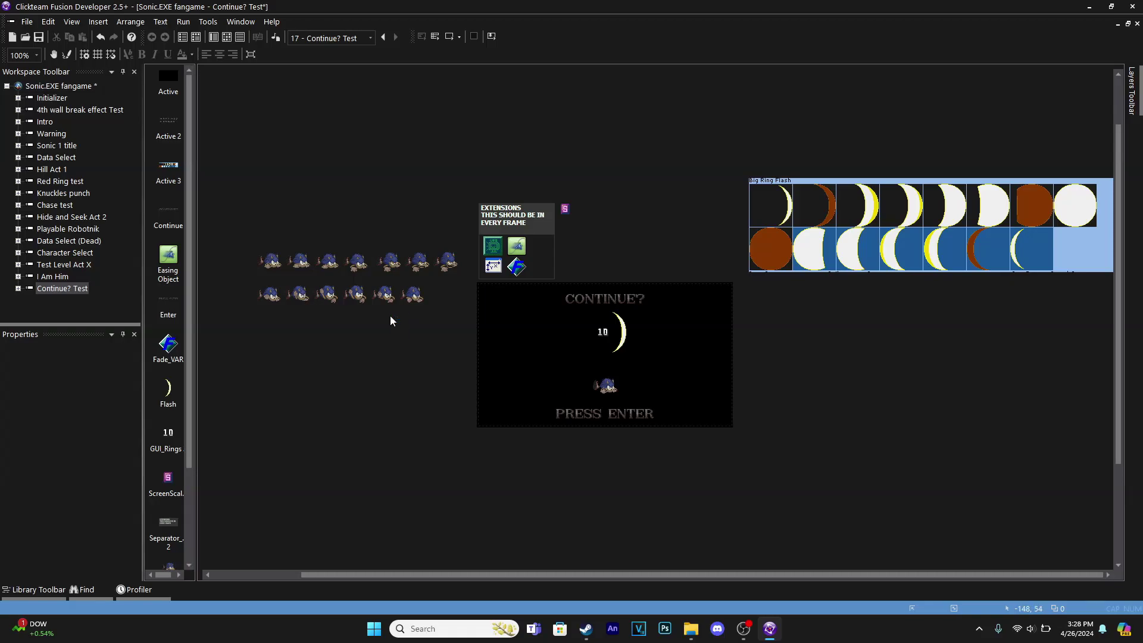
click(449, 38)
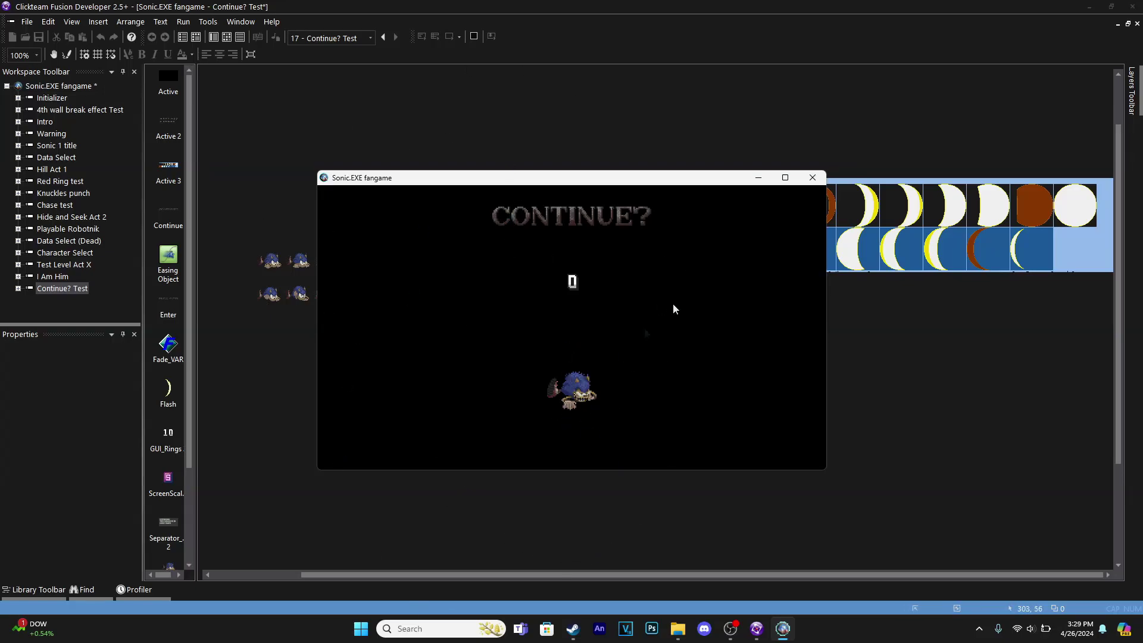
click(813, 178)
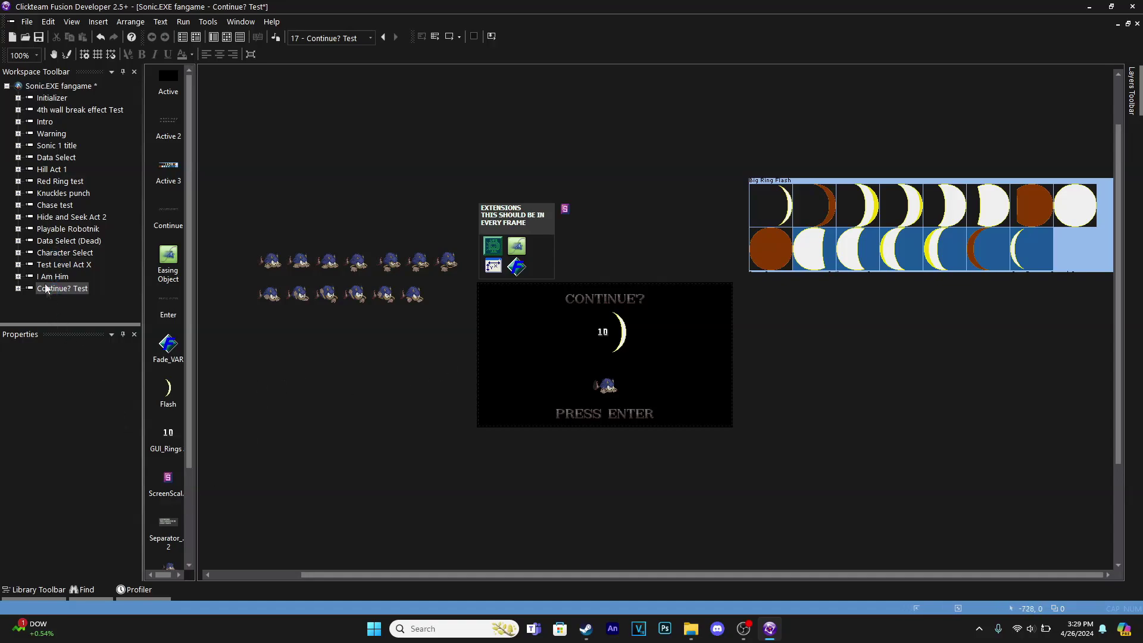
Add a new frame named "Continue?" to the Sonic.EXE fangame application.
right_click(56, 308)
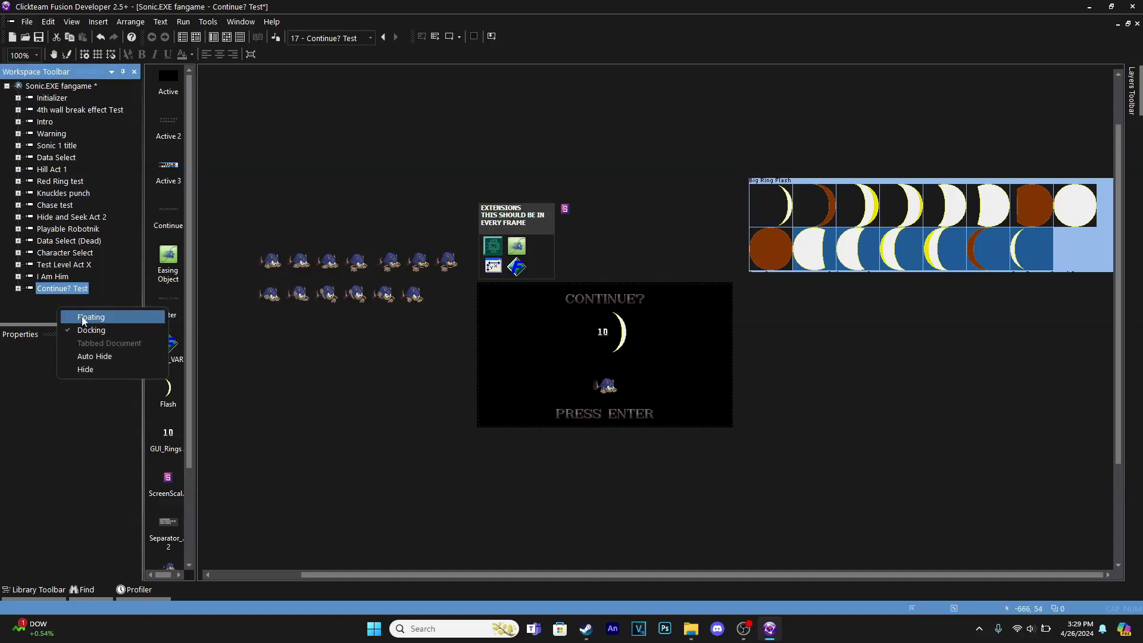
right_click(47, 86)
click(86, 137)
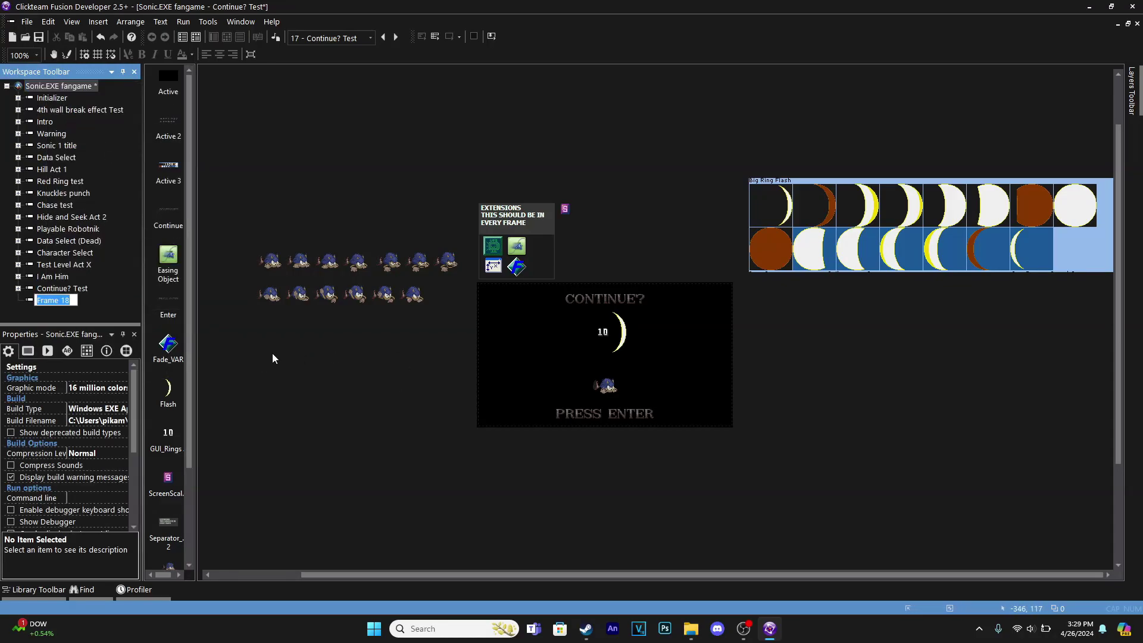
text(Continue?)
key(Return)
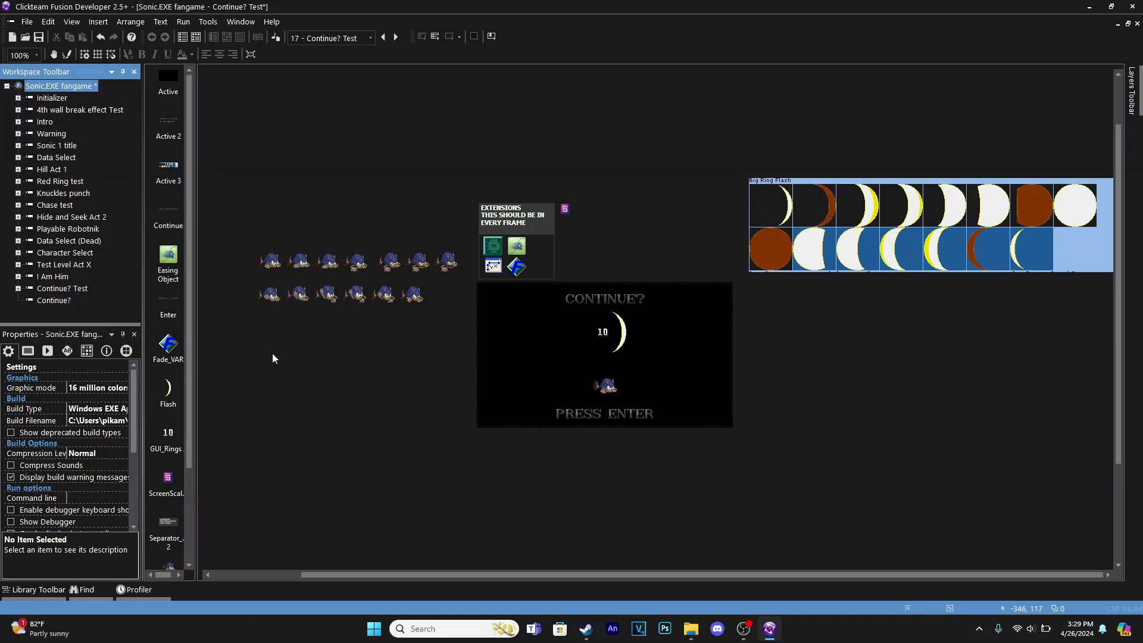
Open the Continue? frame and set its background color to black (RGB 0, 0, 0).
click(54, 301)
click(65, 289)
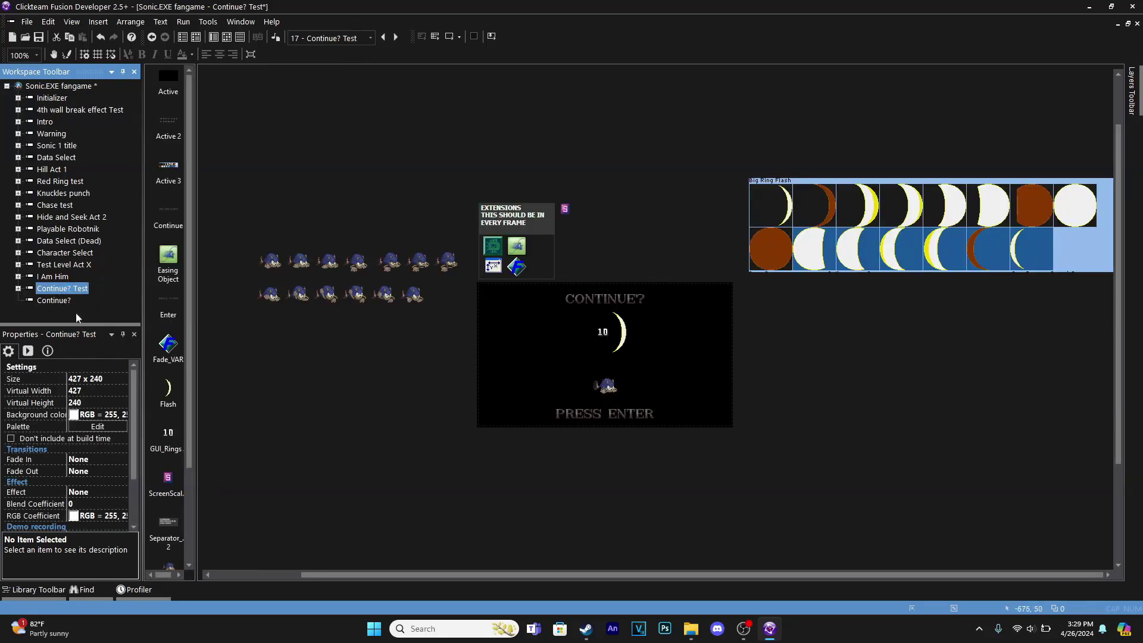
click(58, 301)
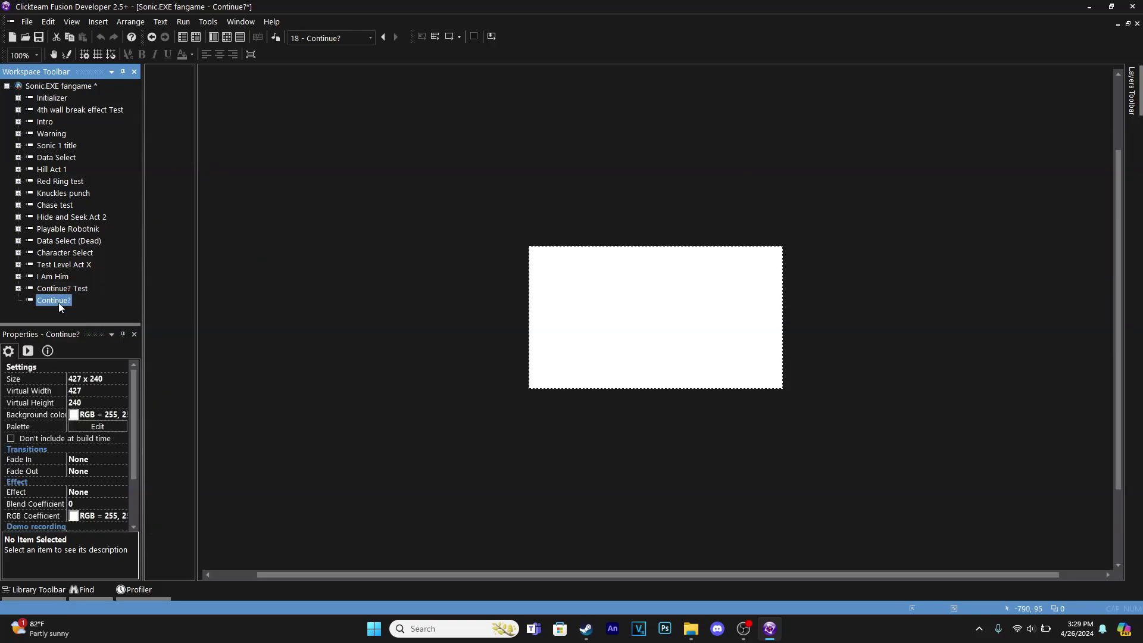
click(74, 415)
click(75, 416)
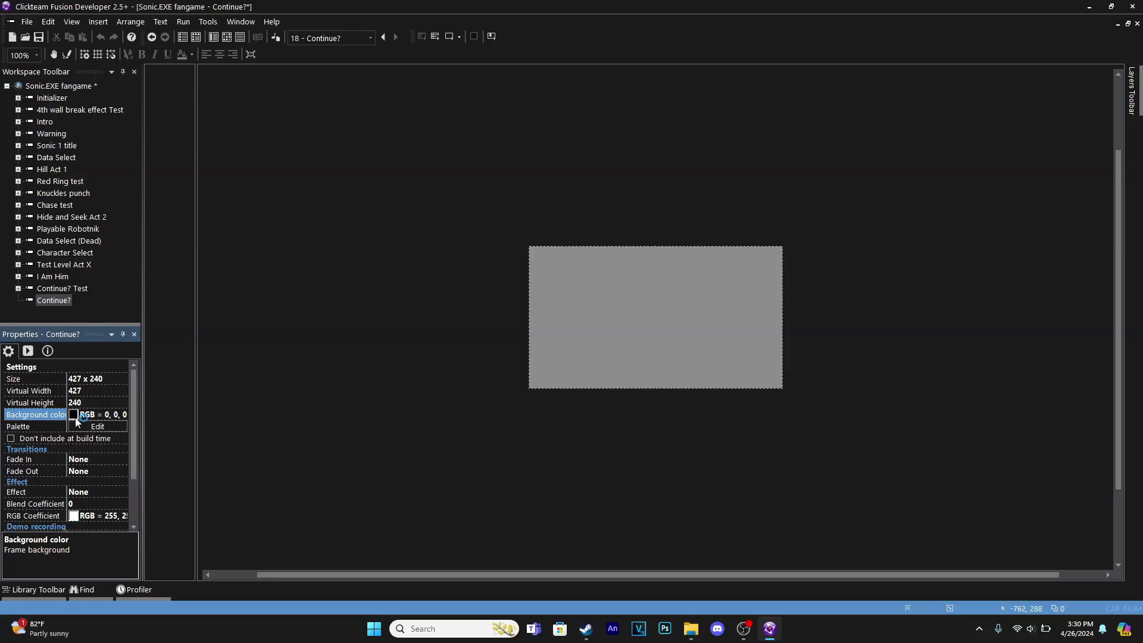
scroll(501, 349, right, 2)
scroll(501, 349, up, 1)
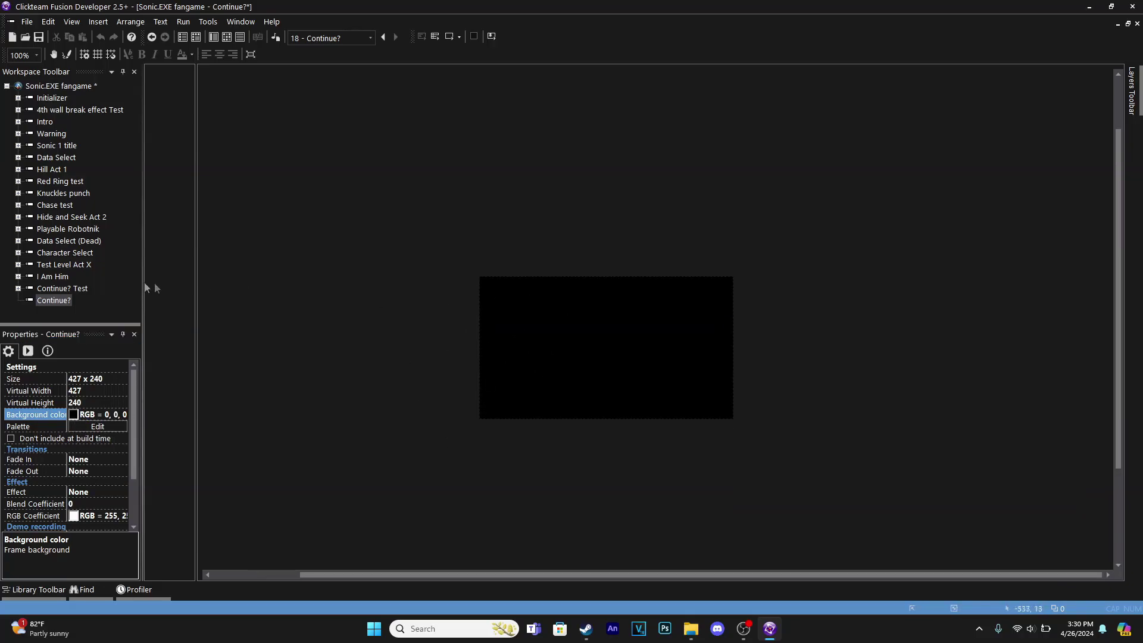
Add a second layer to the Continue? frame.
click(83, 288)
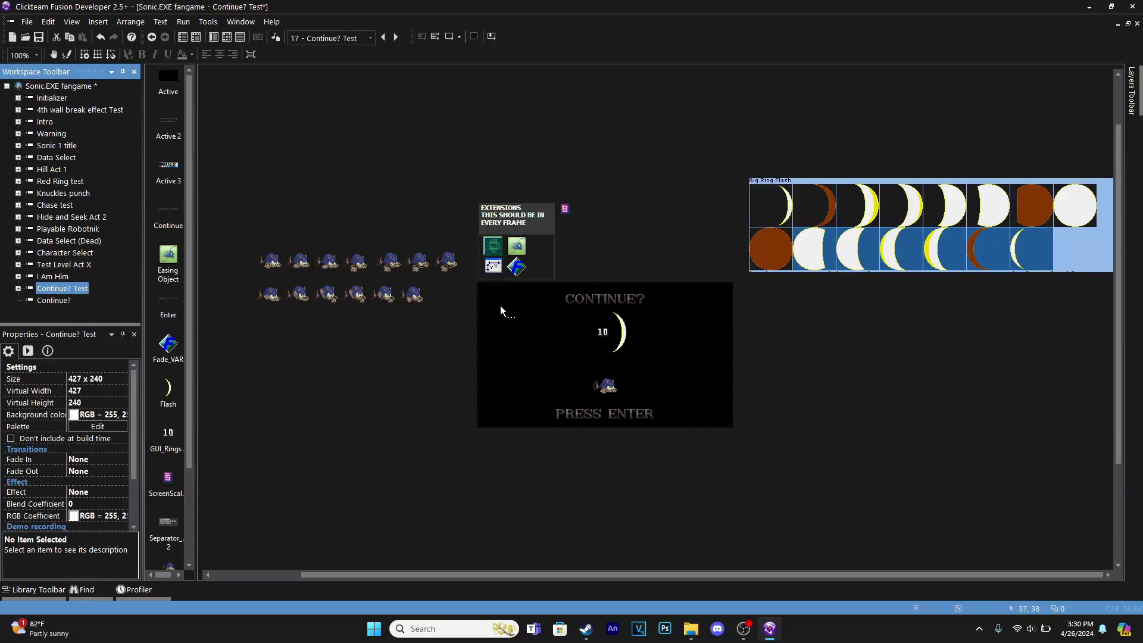
click(52, 301)
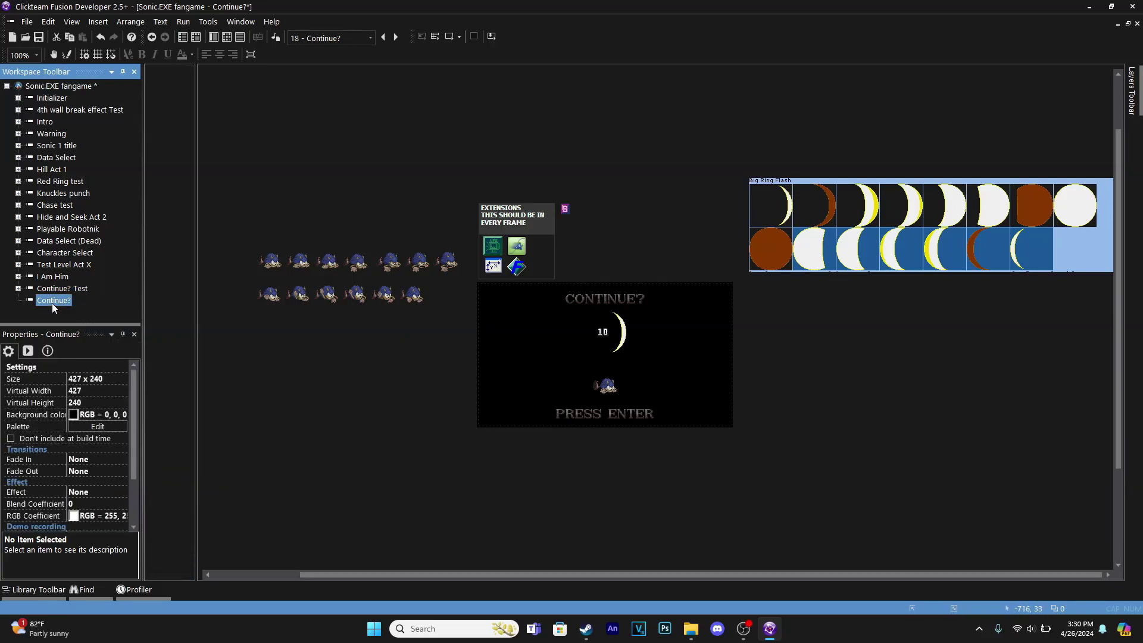
scroll(526, 340, up, 3)
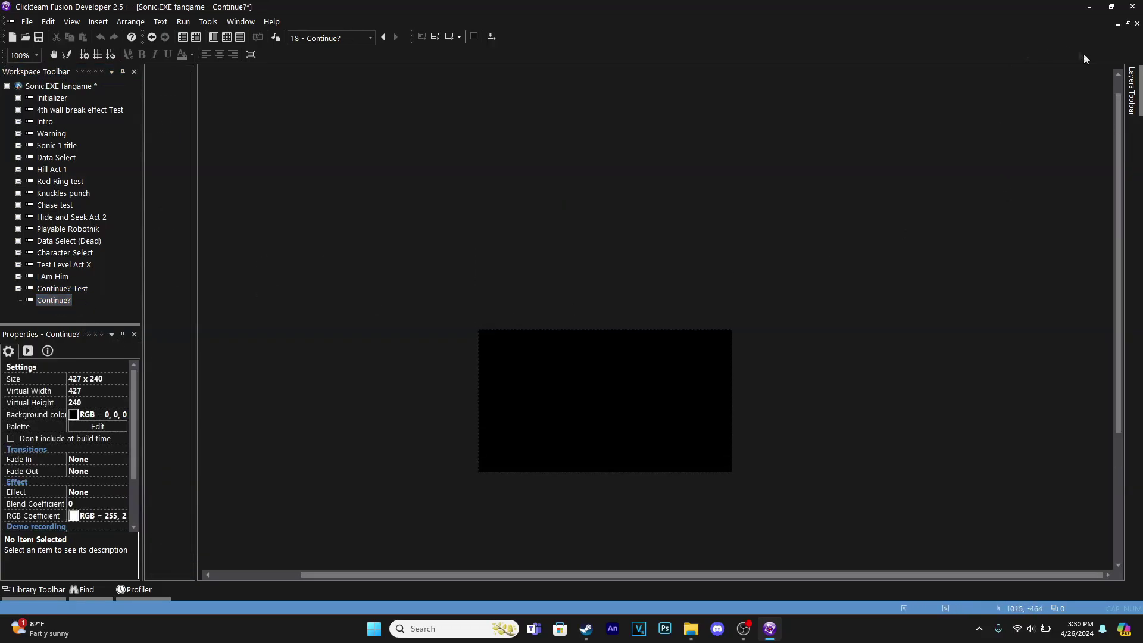
mouse_move(1130, 84)
click(1065, 89)
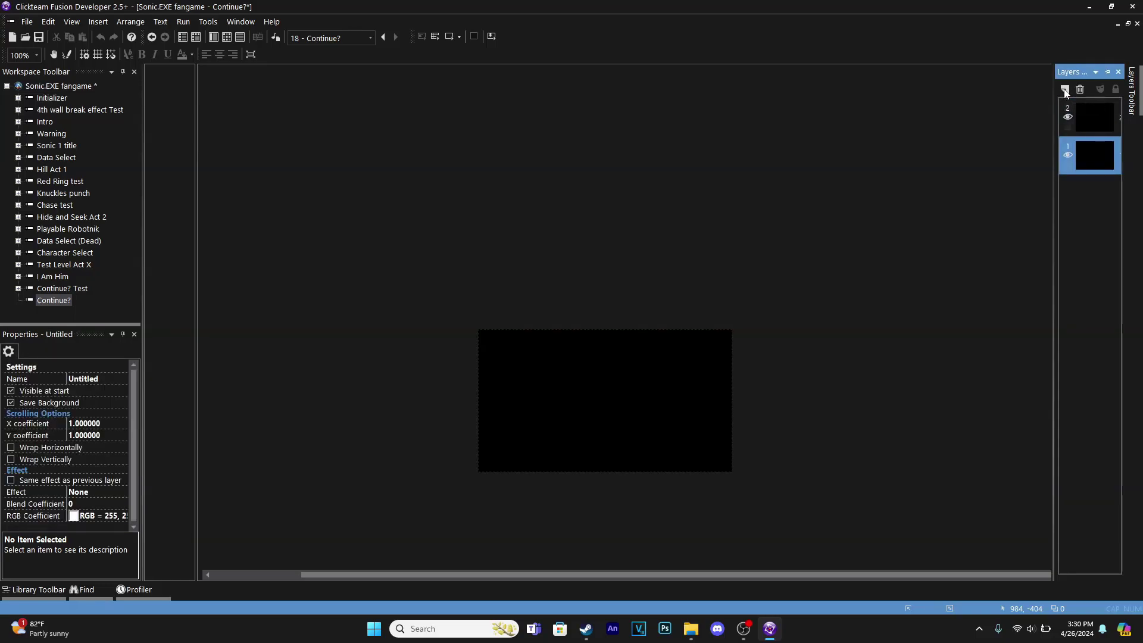
Examine the digit images of the GUI_Rings 2 counter in Continue? Test and the HUD counters in Hide and Seek Act 2.
click(79, 290)
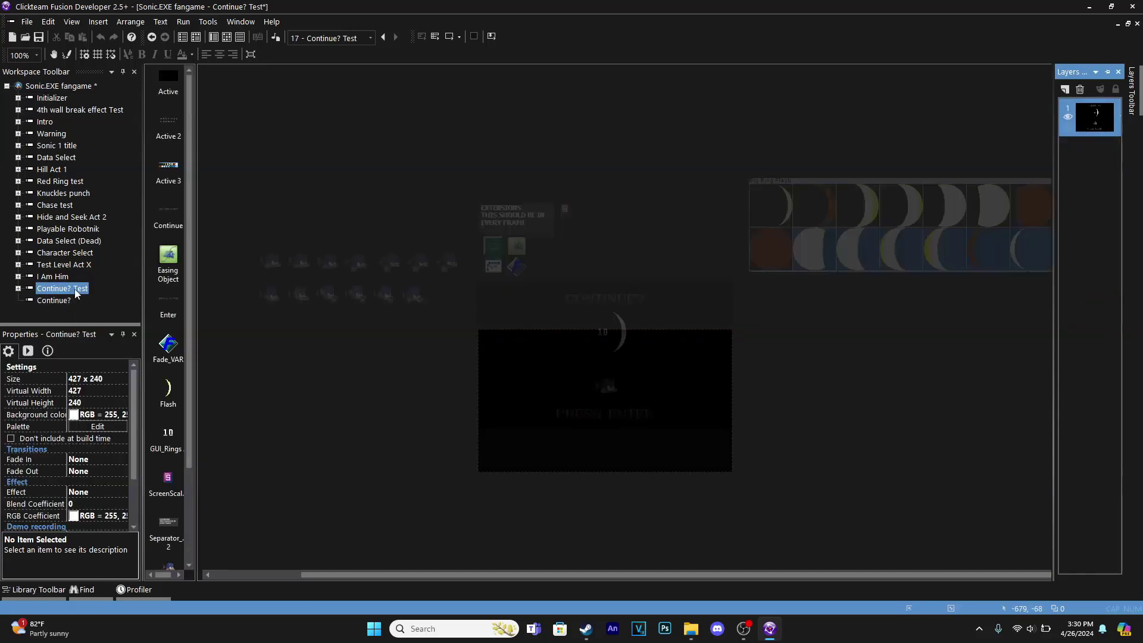
click(603, 332)
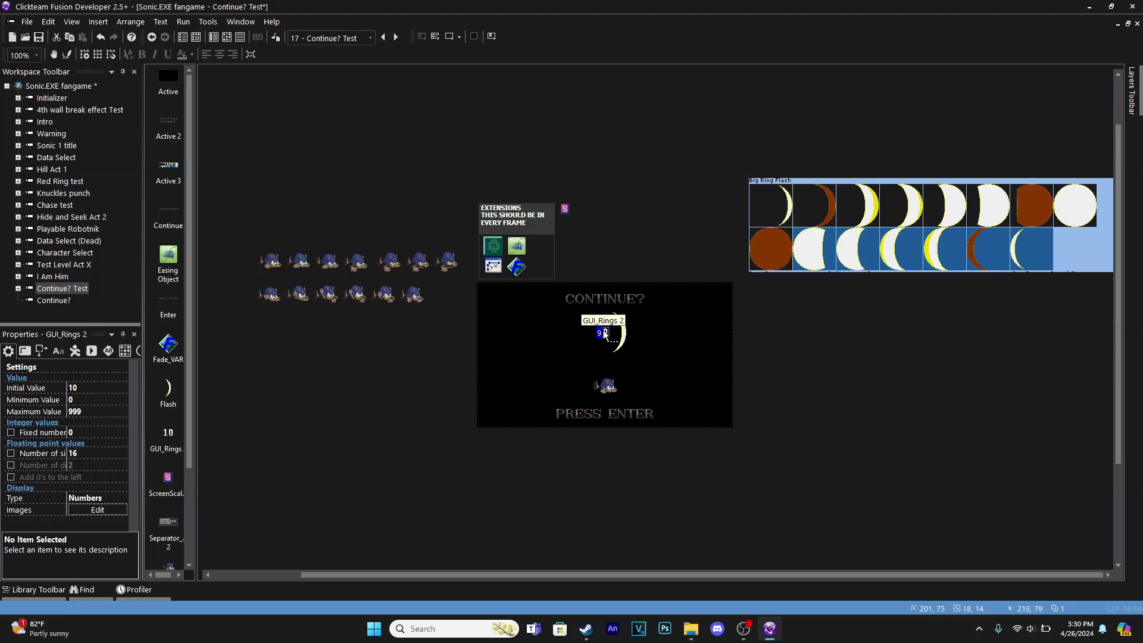
double_click(603, 333)
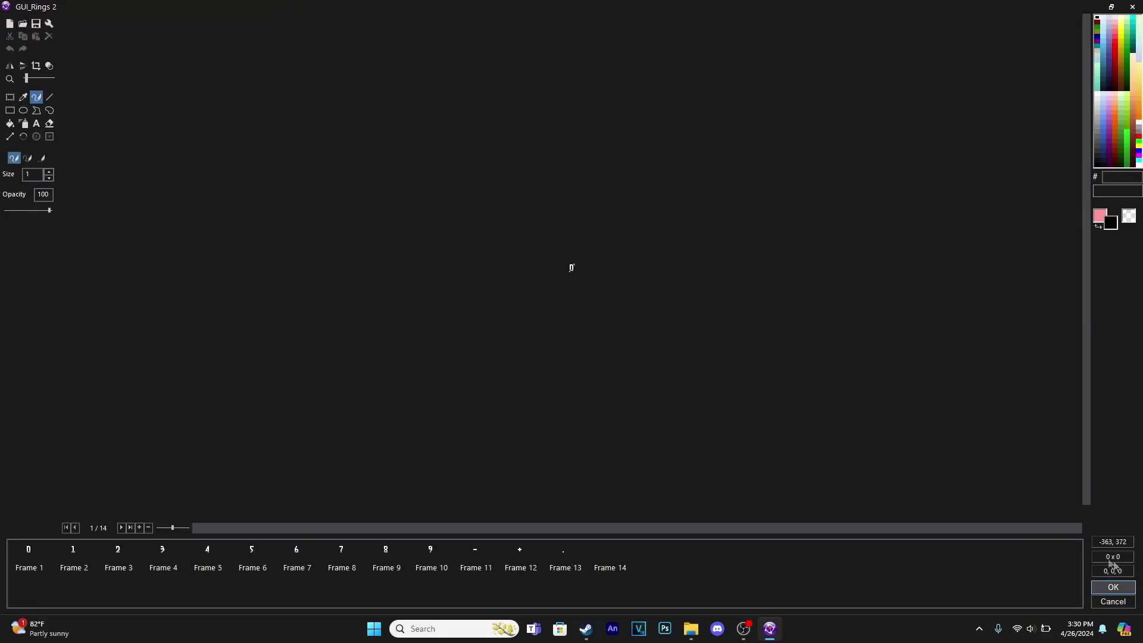
click(1113, 587)
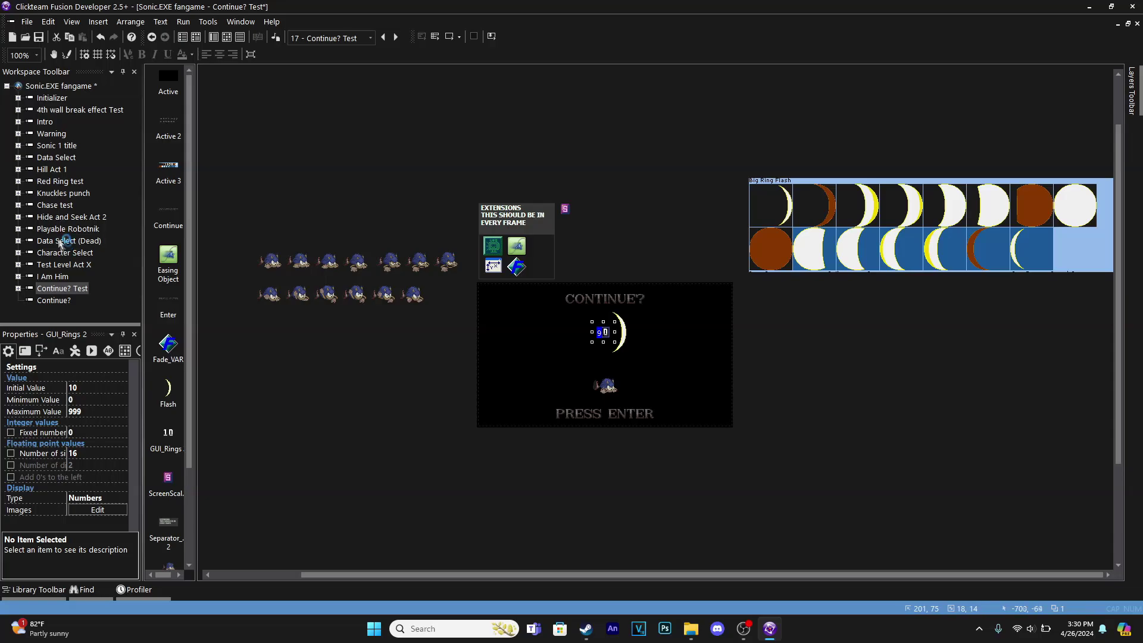
double_click(62, 217)
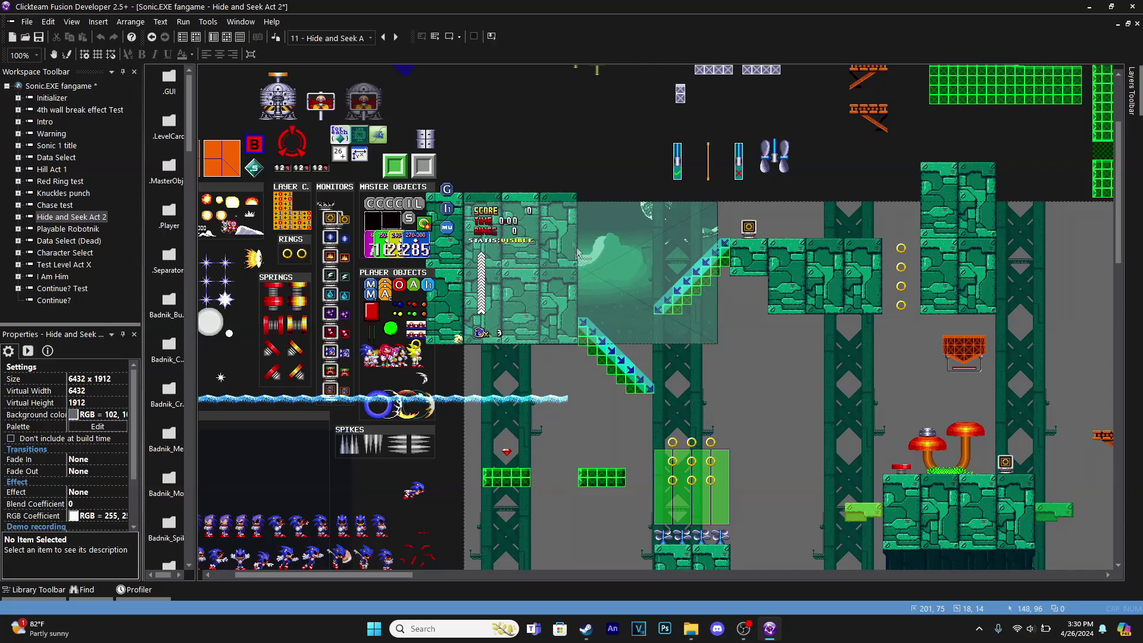
click(62, 289)
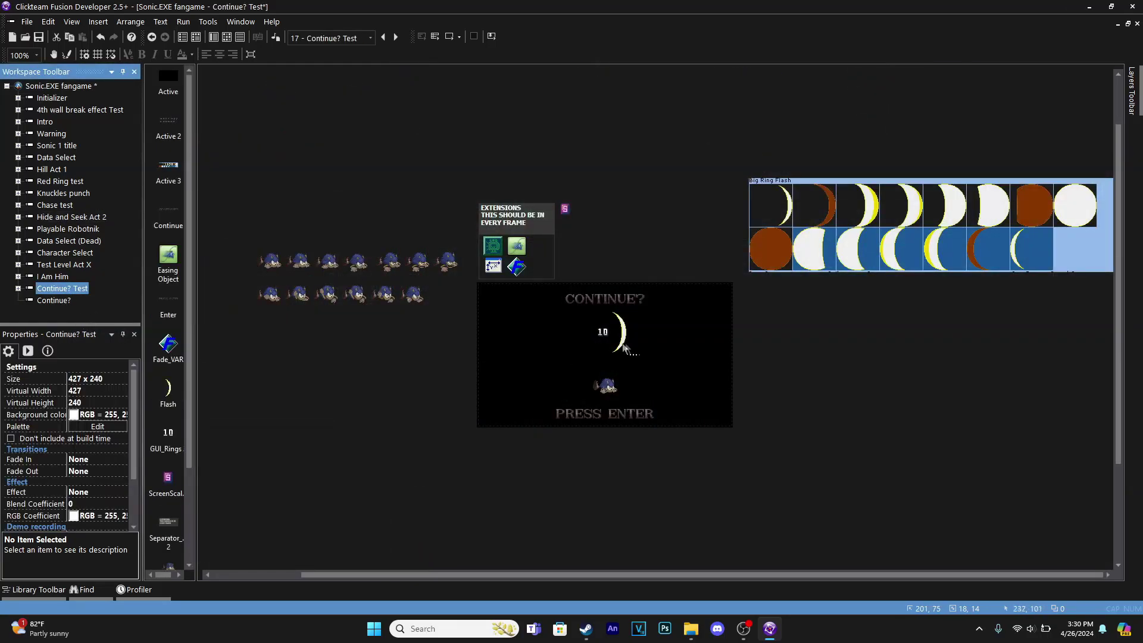
Copy the GUI_Rings 2 counter from Continue? Test and paste it into the upper part of the Continue? frame.
click(603, 332)
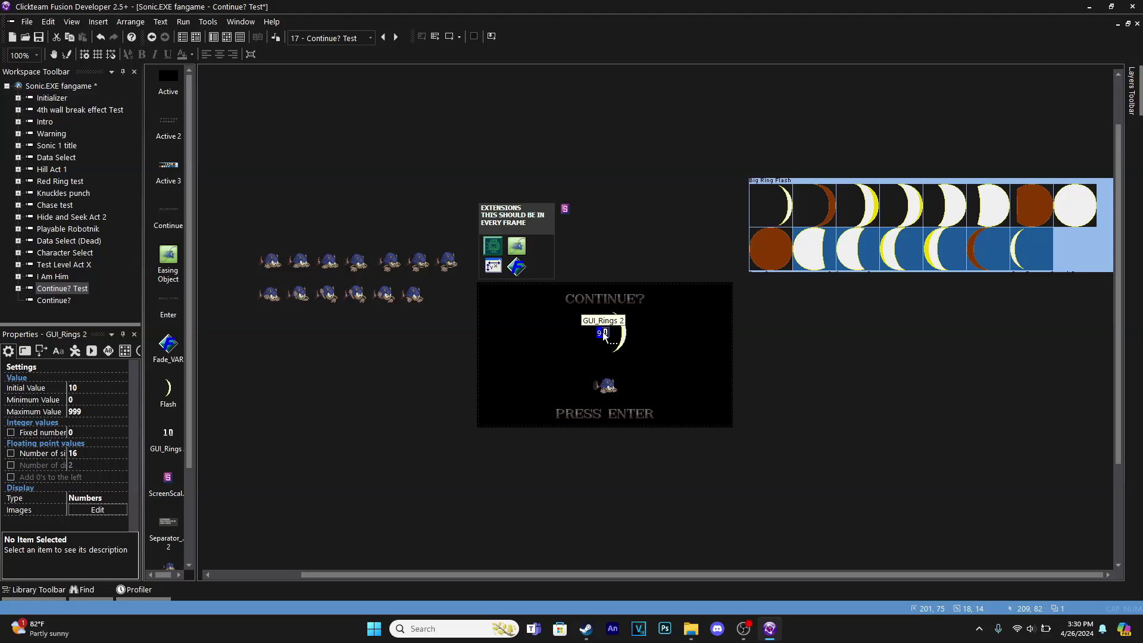
double_click(58, 304)
key(ctrl+v)
click(574, 363)
click(573, 359)
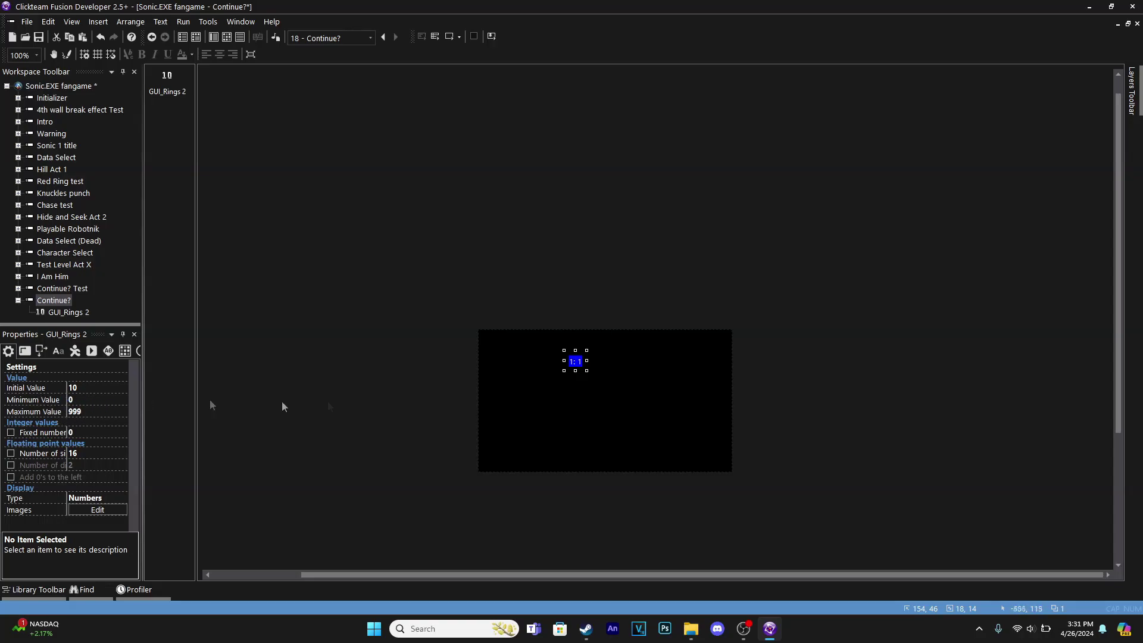
click(560, 376)
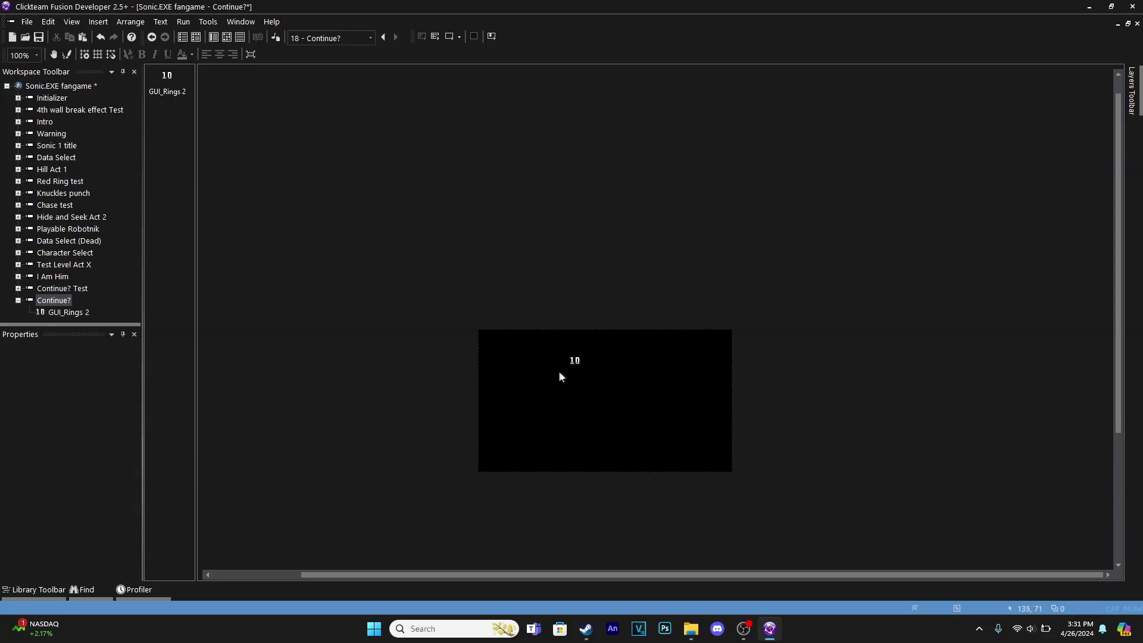
Align the GUI_Rings 2 counter to the horizontal center of the Continue? frame.
right_click(576, 361)
mouse_move(719, 147)
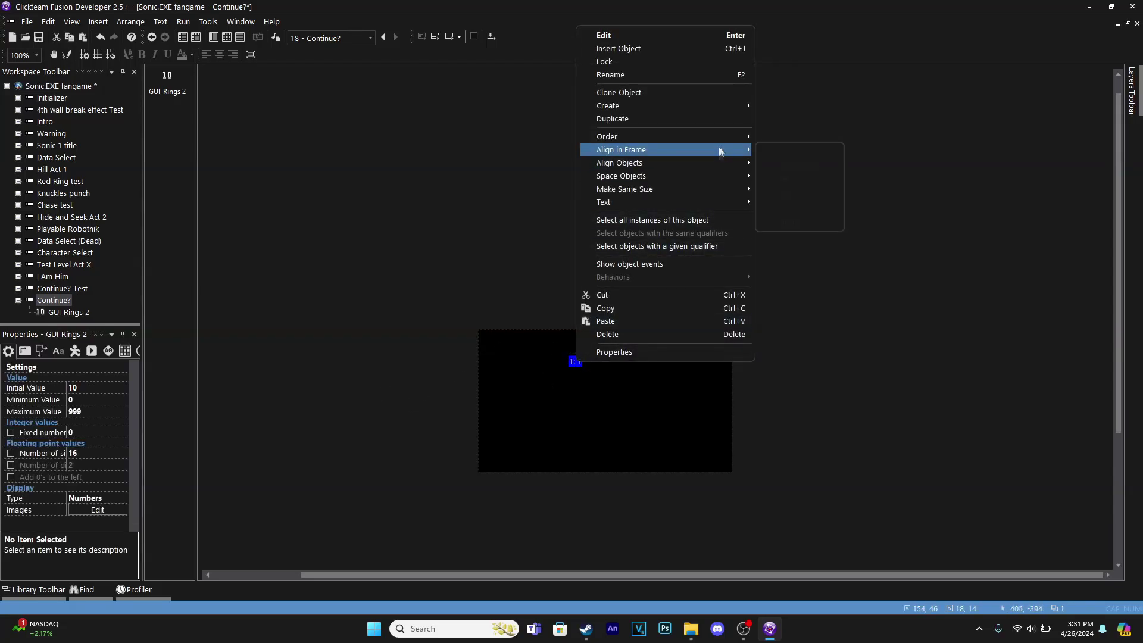
click(797, 164)
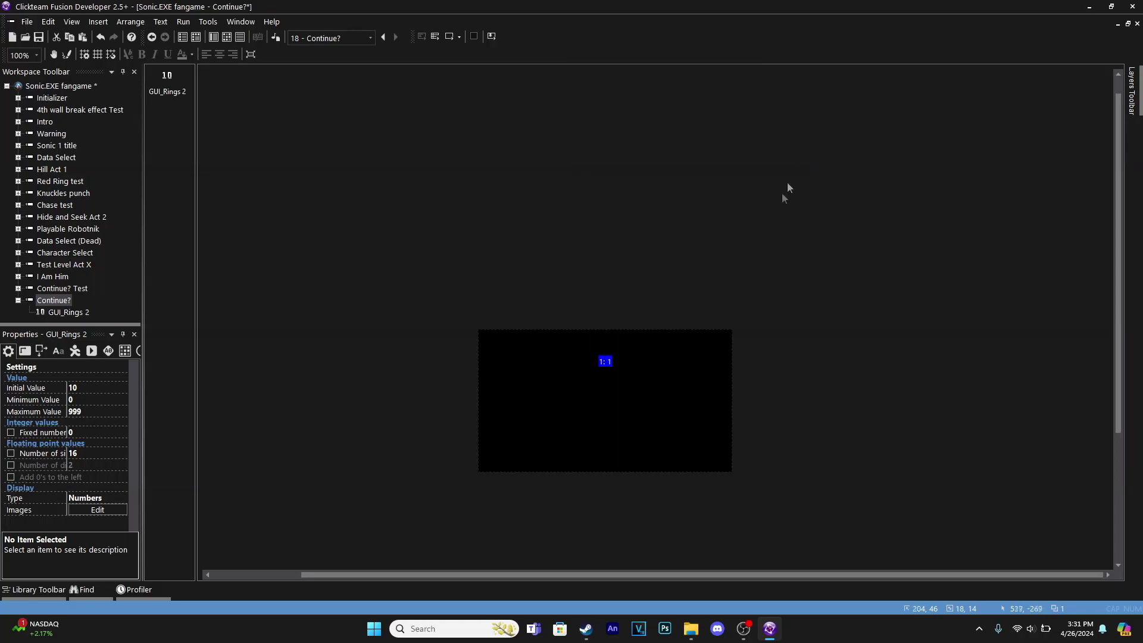
Nudge the counter down until it sits slightly above the vertical middle of the frame, keeping it horizontally centered.
key(Down)
key(Down)
key(Down)
key(Down)
key(Down)
key(Down)
key(Down)
key(Down)
key(Down)
key(Down)
key(Down)
key(Down)
key(Down)
key(Down)
key(Down)
key(Down)
key(Down)
key(Down)
key(Down)
key(Down)
key(Down)
key(Down)
key(Down)
key(Down)
key(Down)
key(Down)
key(Down)
key(Down)
key(Down)
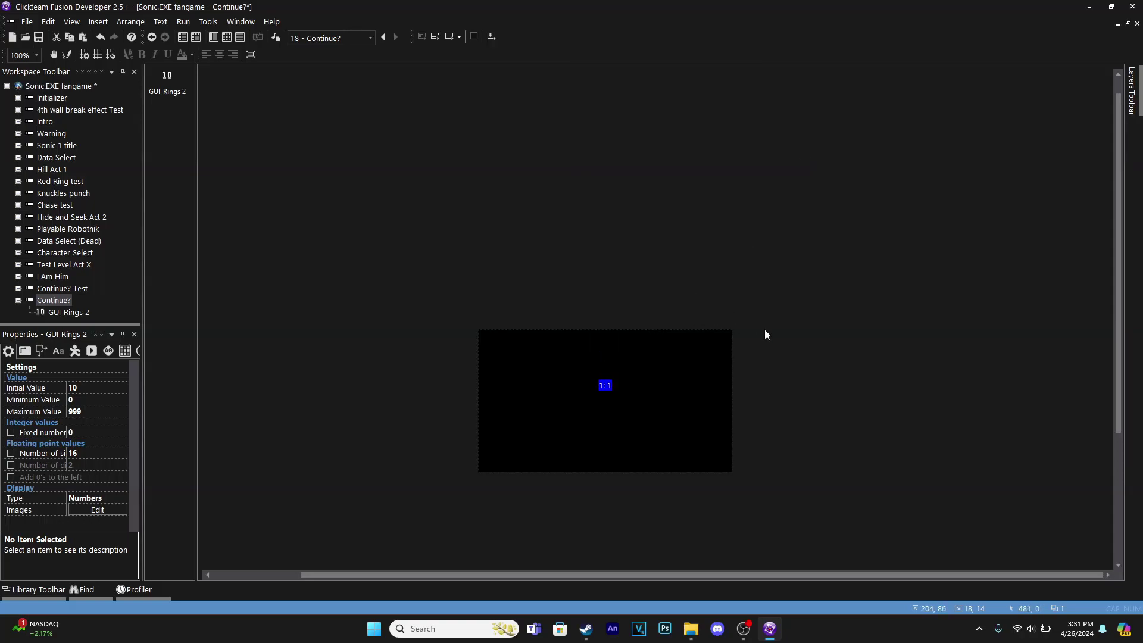
key(Up)
key(Up)
key(Up)
key(Up)
key(Up)
key(Up)
key(Up)
key(Up)
key(Up)
key(Up)
key(Up)
key(Up)
key(Up)
key(Up)
key(Up)
key(Up)
key(Up)
key(Up)
key(Up)
key(Up)
click(757, 332)
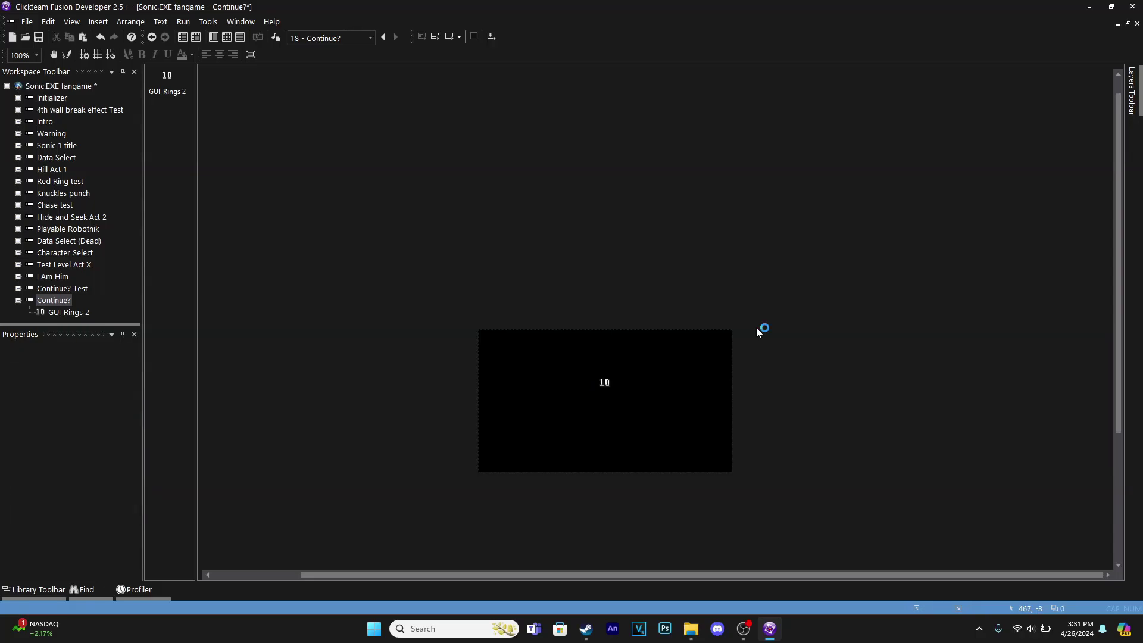
click(604, 386)
click(659, 345)
Copy the extension objects block from the Continue? Test frame and paste it just above the black area of the Continue? frame.
click(54, 289)
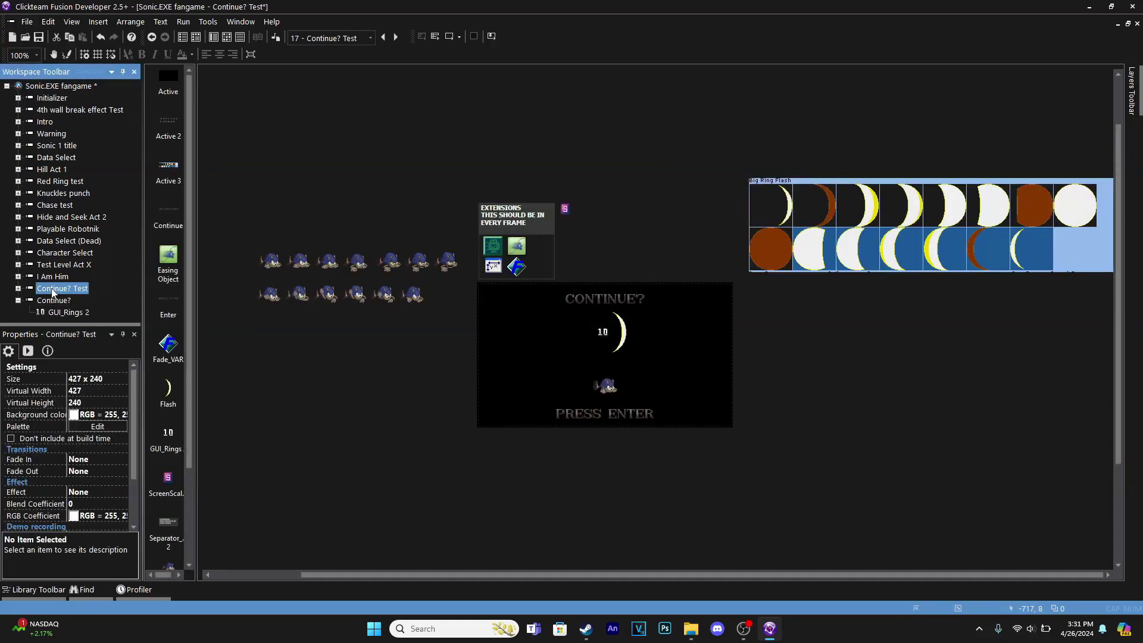
drag(459, 179, 613, 295)
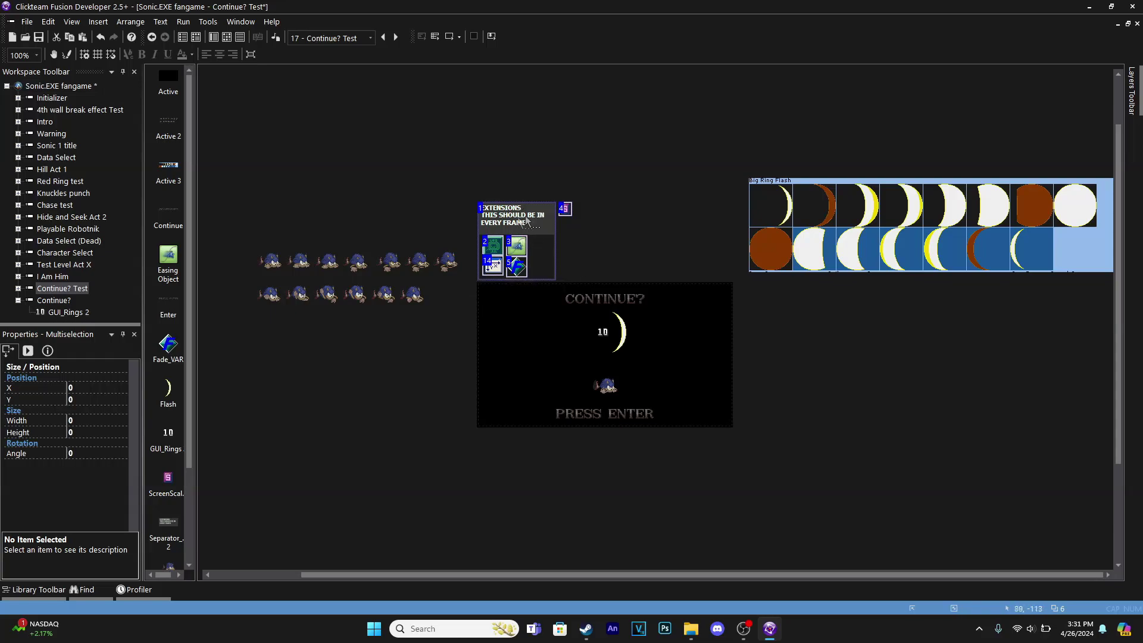
click(50, 291)
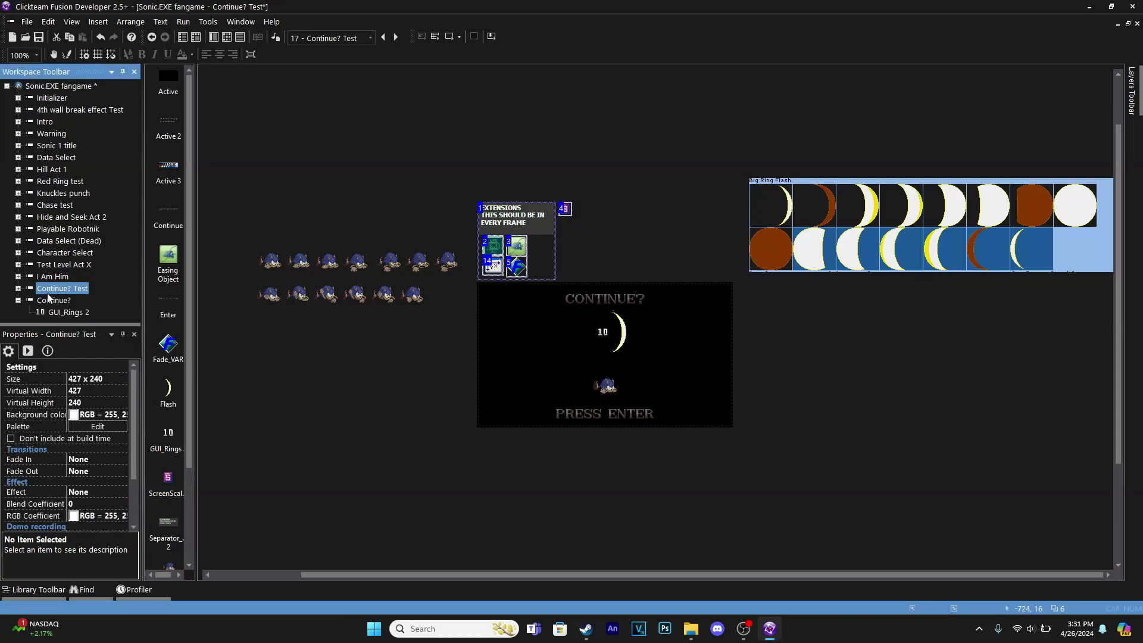
click(52, 301)
key(ctrl+v)
click(493, 266)
drag(491, 273, 503, 271)
click(203, 312)
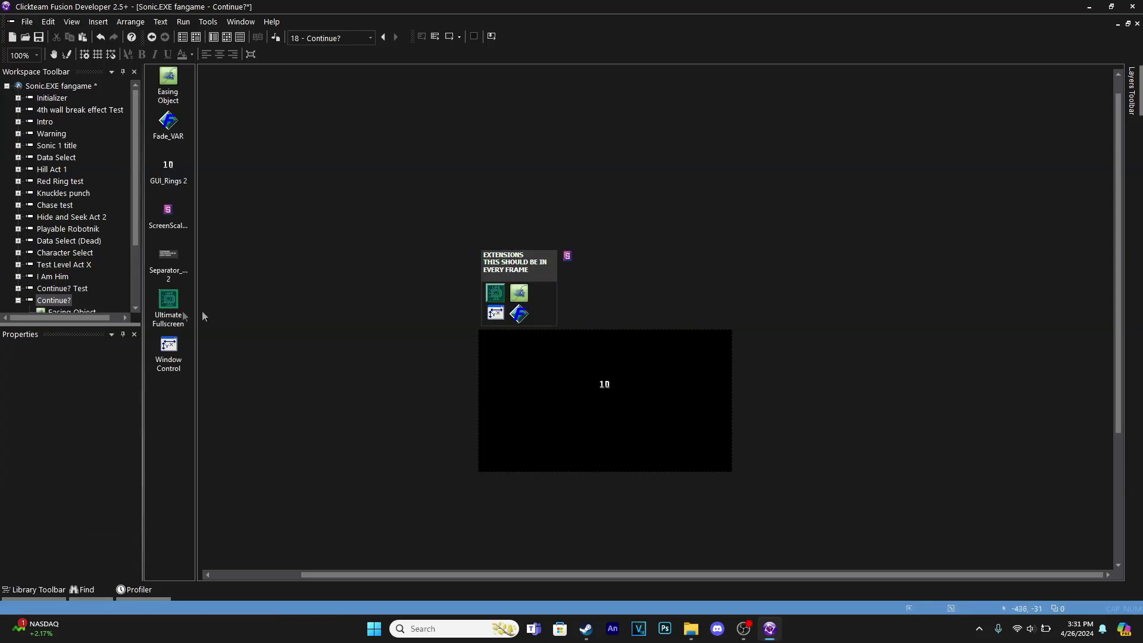
Copy the CONTINUE? and PRESS ENTER text objects from Continue? Test and paste them at the left edge of the Continue? frame.
click(66, 288)
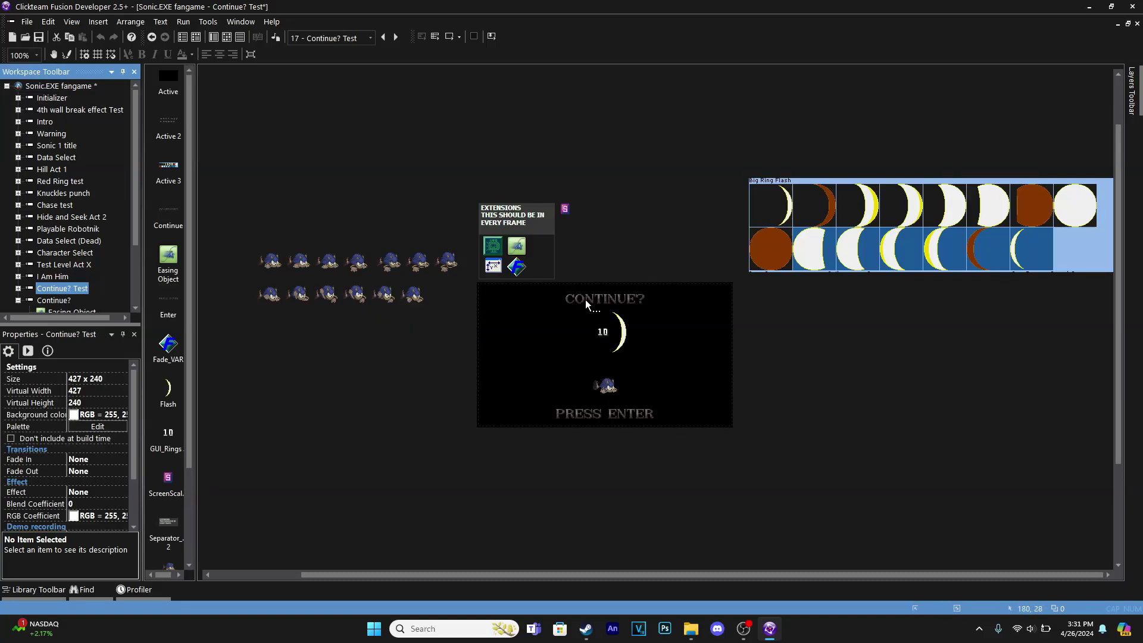
click(585, 303)
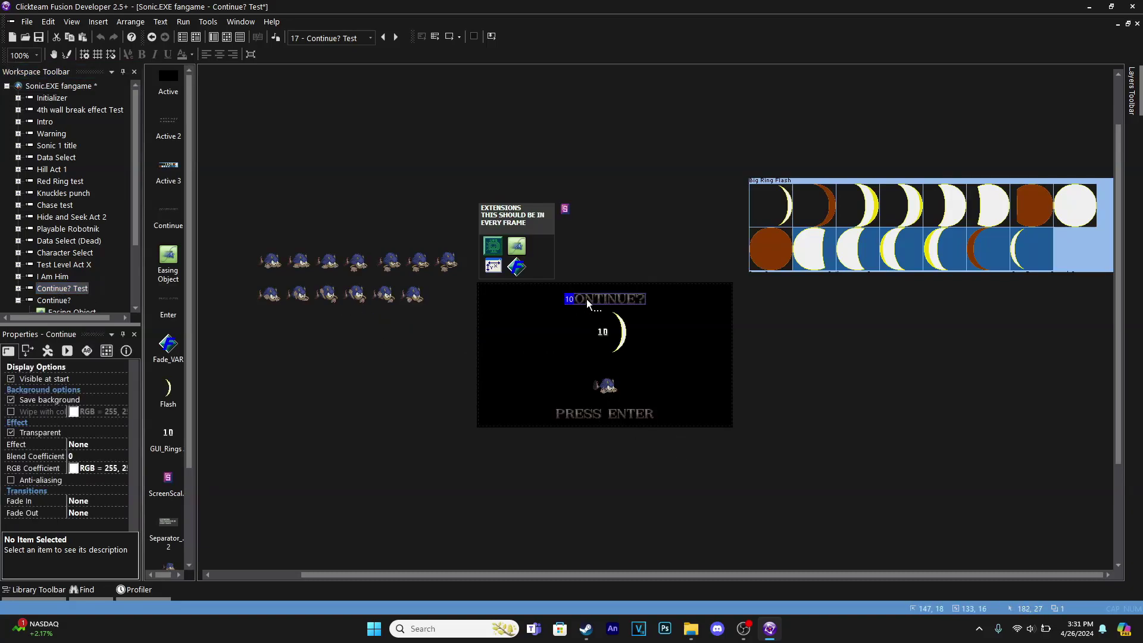
shift+click(601, 417)
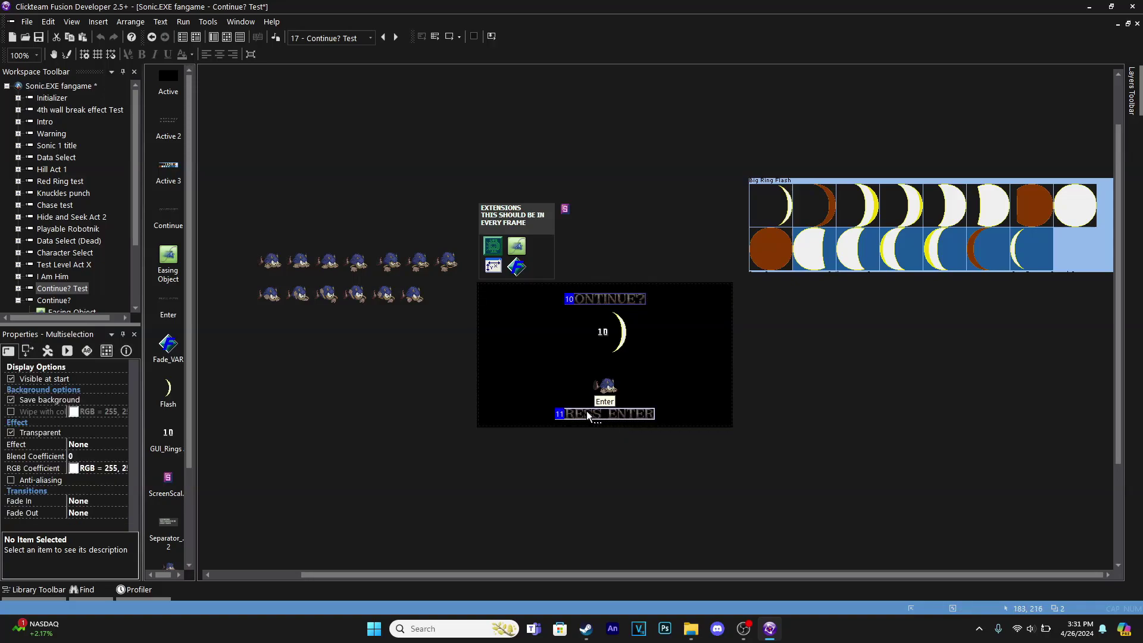
click(52, 300)
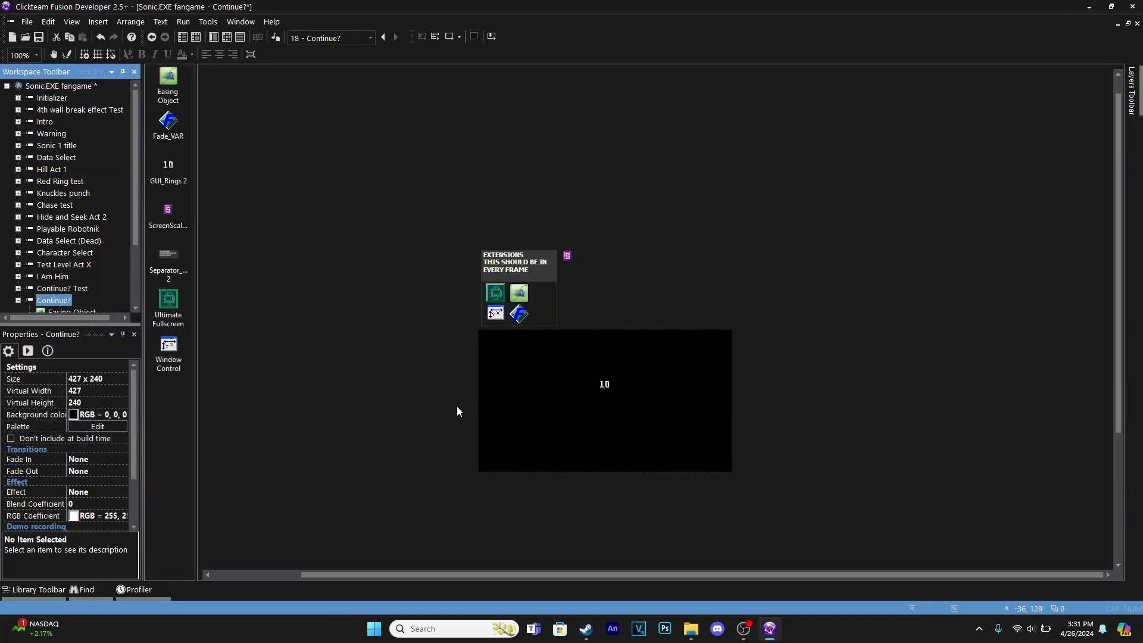
key(ctrl+v)
click(413, 343)
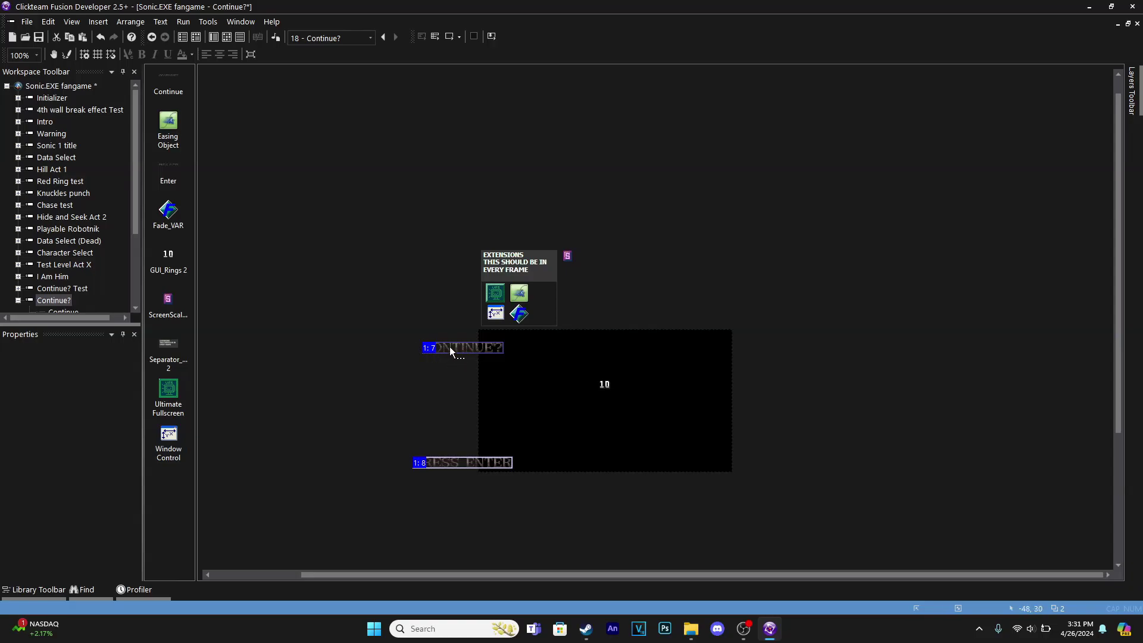
drag(449, 346, 452, 348)
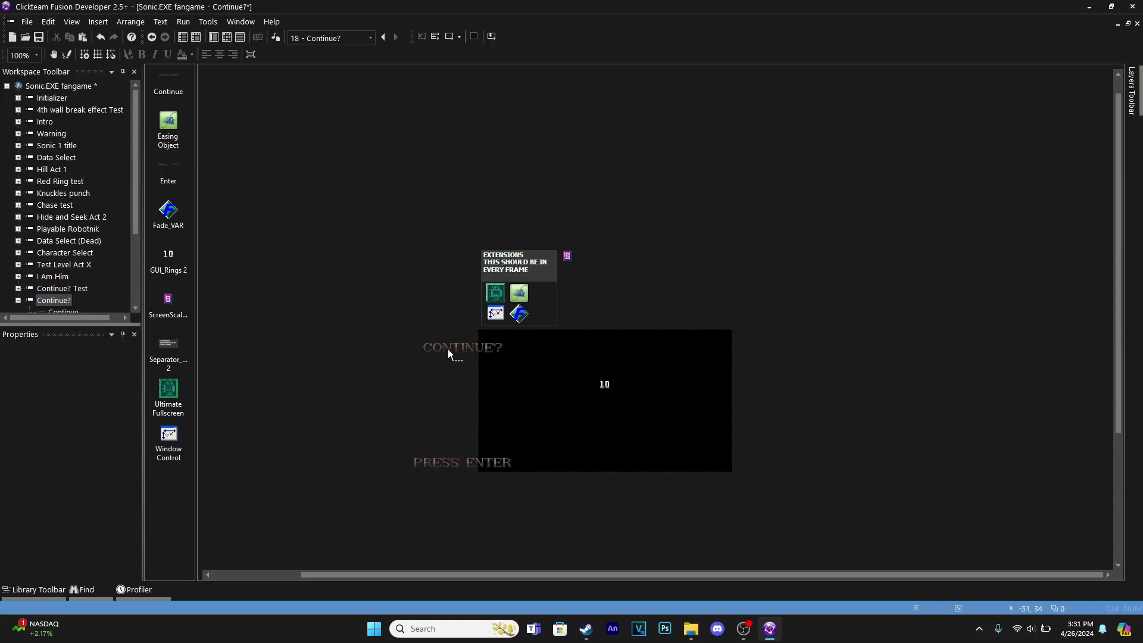
Check the CONTINUE? text's image, and align both CONTINUE? and PRESS ENTER to the horizontal center of the frame.
double_click(448, 349)
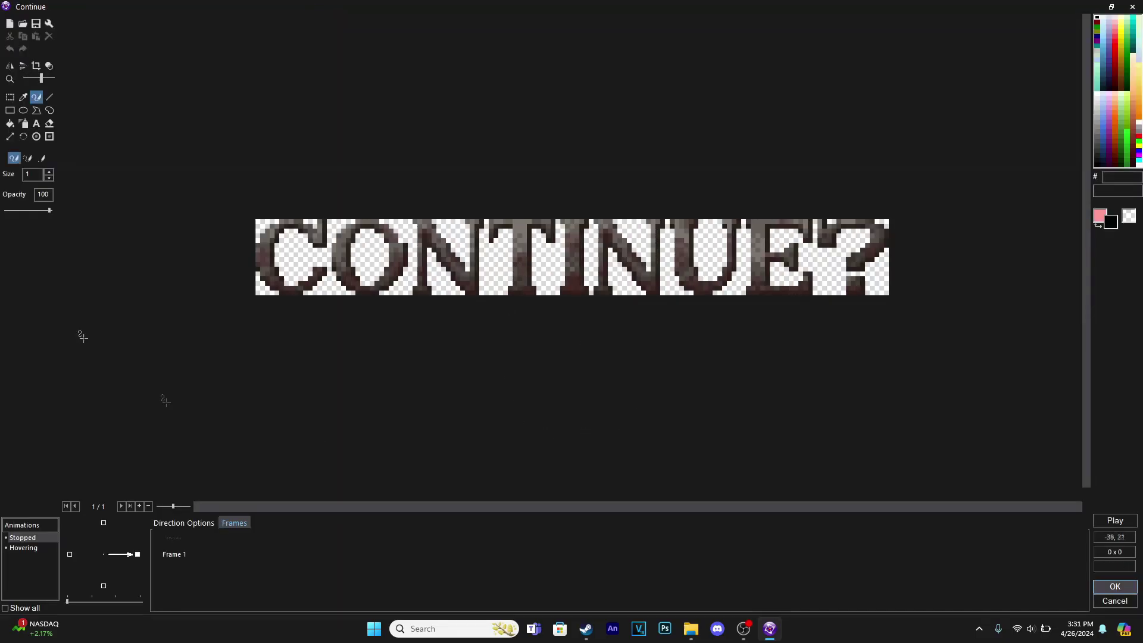
click(1113, 591)
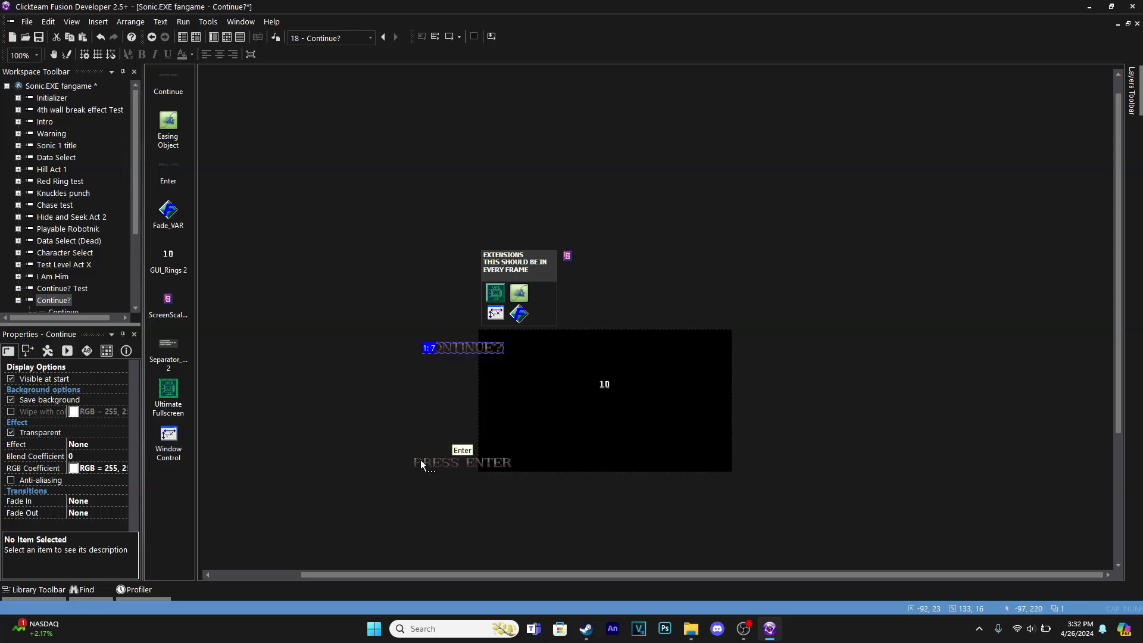
right_click(456, 348)
mouse_move(605, 132)
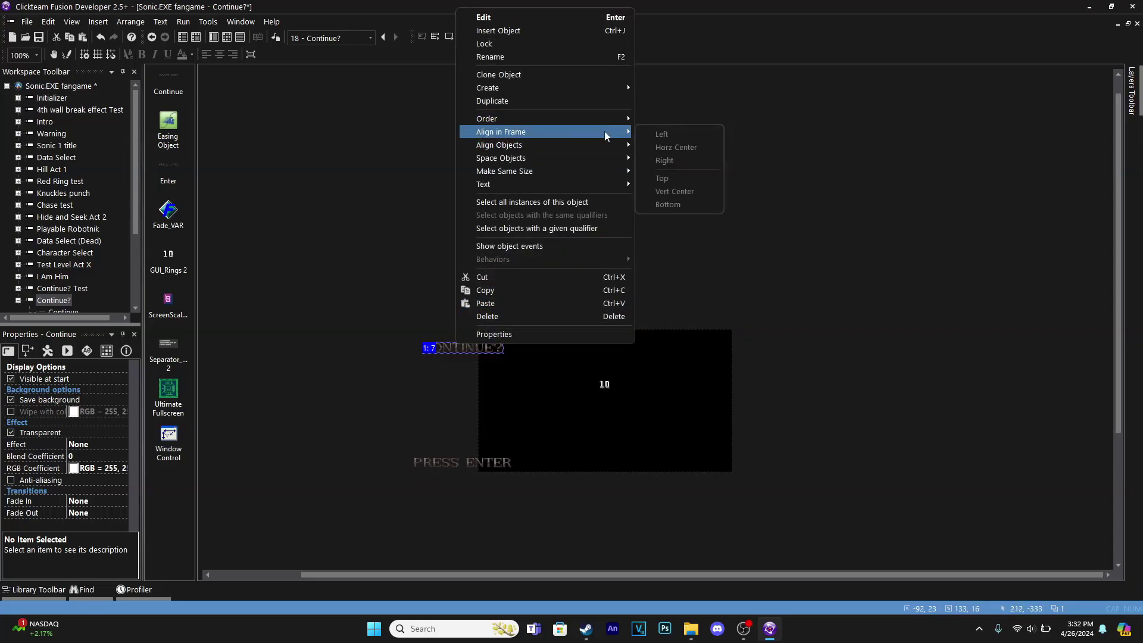
click(671, 148)
right_click(489, 463)
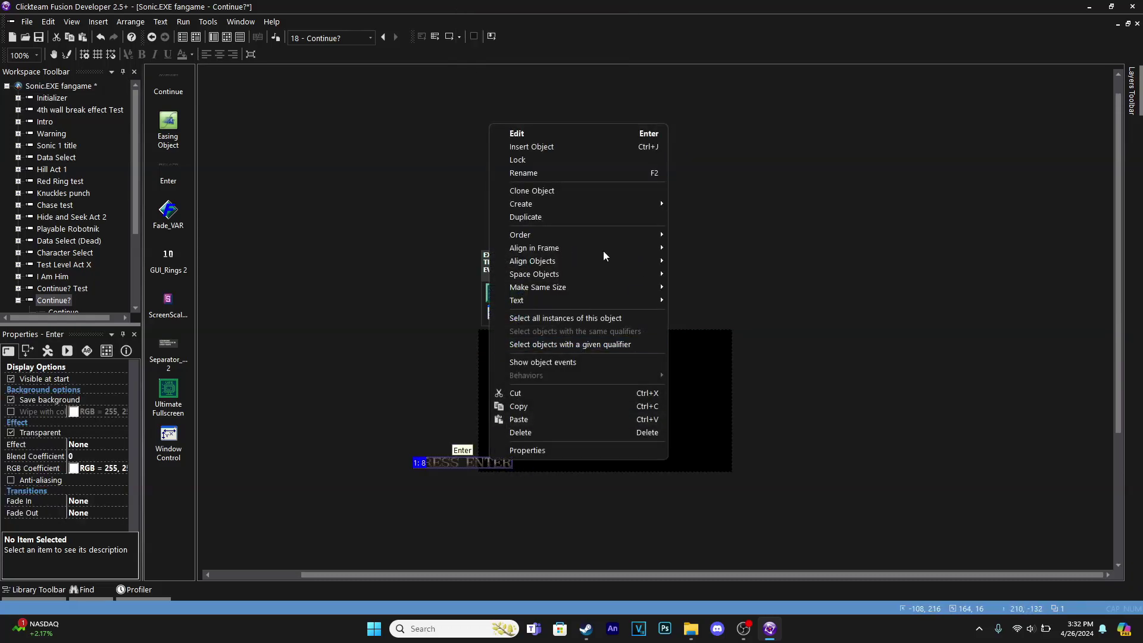
mouse_move(658, 248)
click(701, 266)
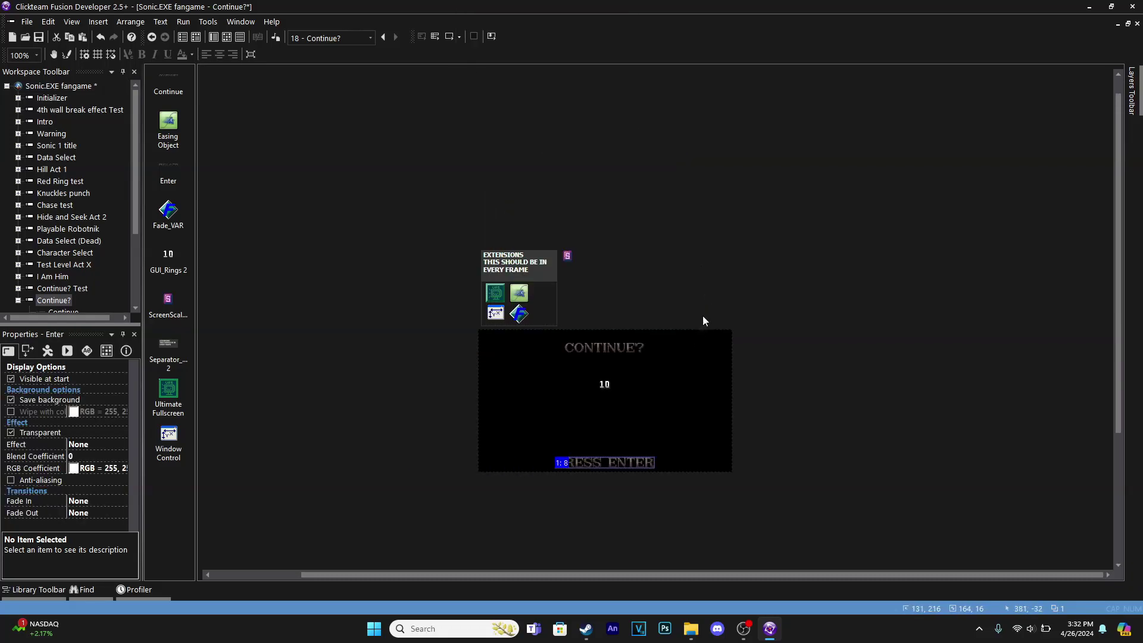
Nudge the PRESS ENTER text and the GUI_Rings 2 counter slightly upward in the frame.
key(Up)
click(612, 349)
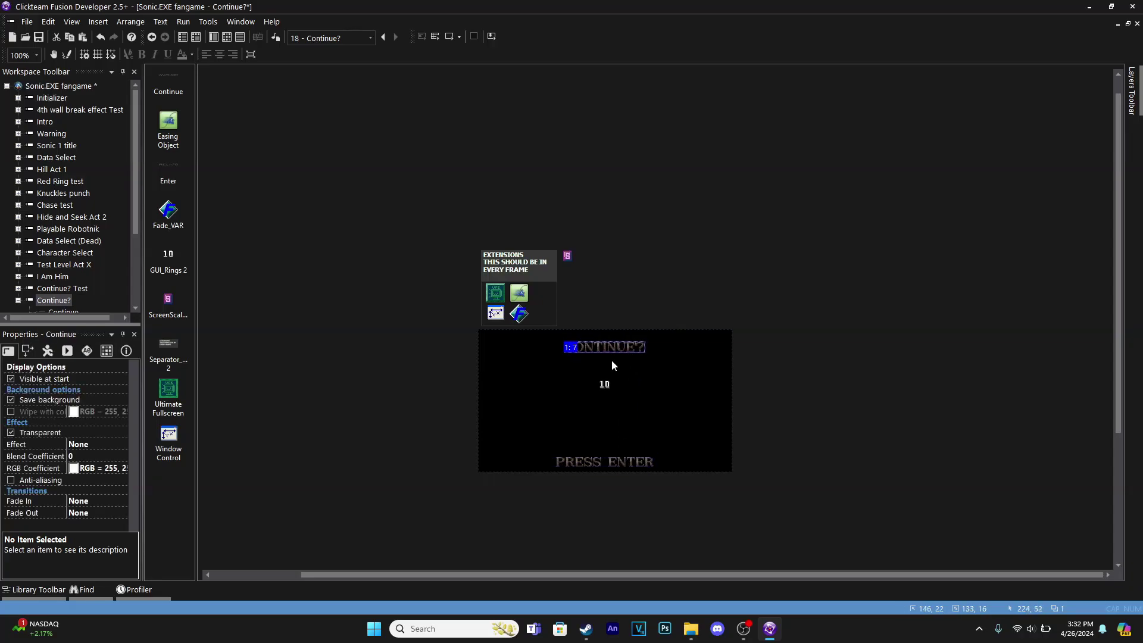
click(606, 386)
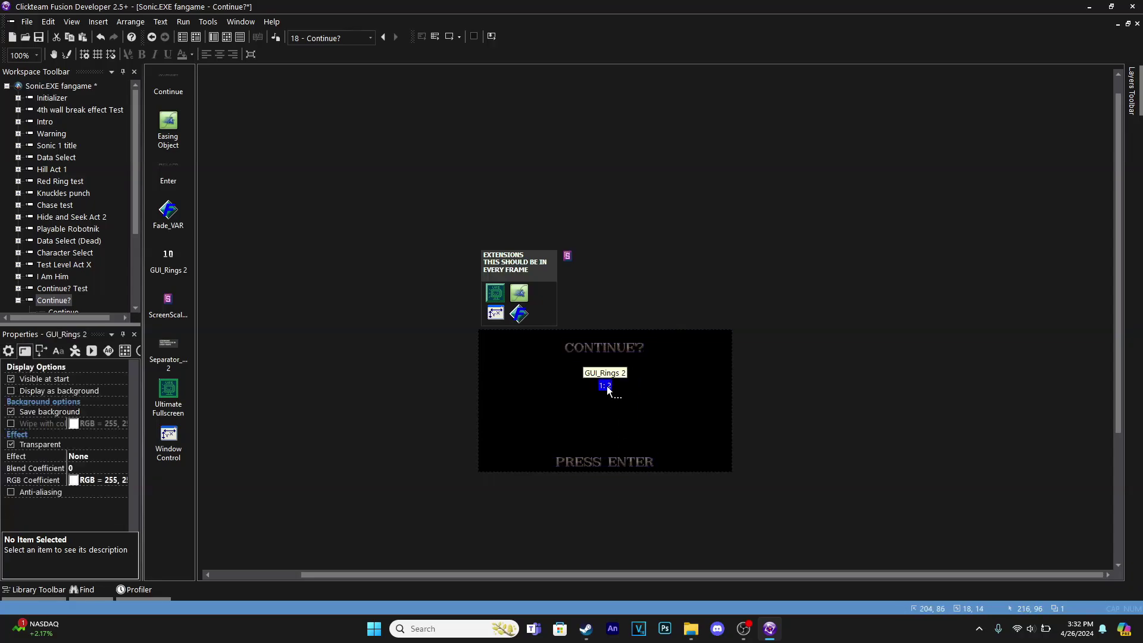
click(774, 374)
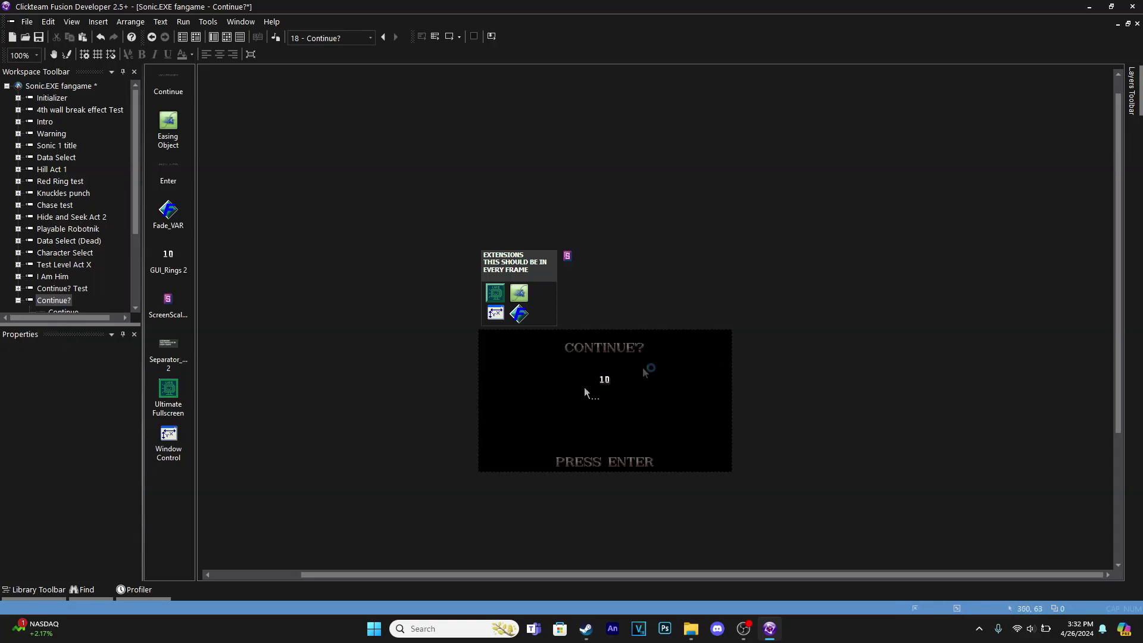
Copy the Active 2 Sonic sprite sheet from Continue? Test and paste it outside the Continue? frame, beside the extension objects.
click(70, 300)
double_click(69, 289)
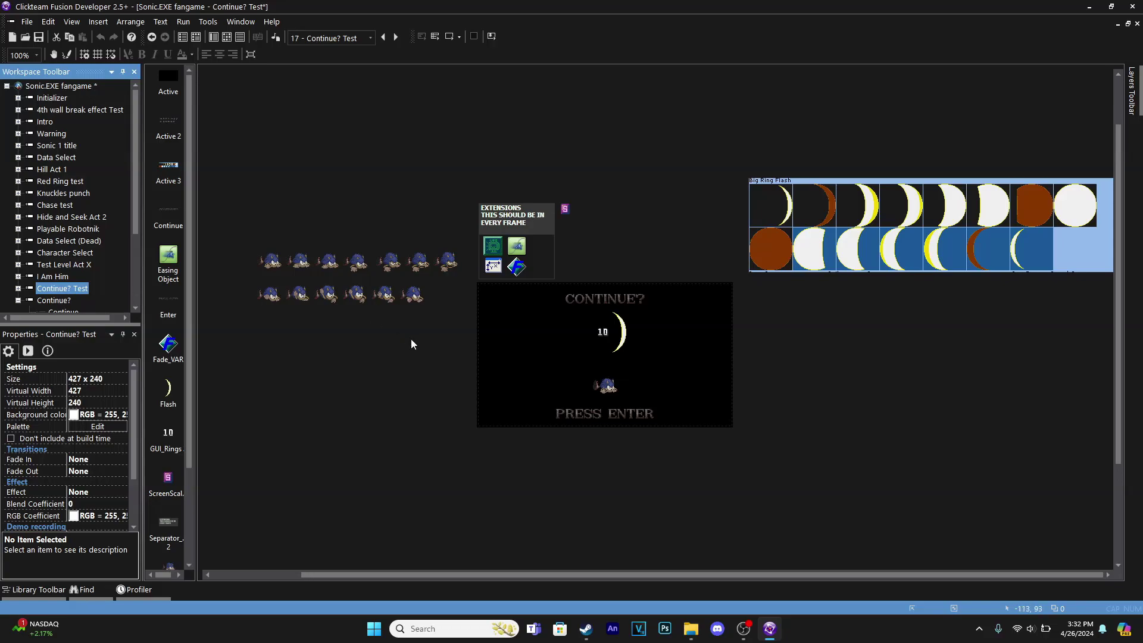
click(412, 301)
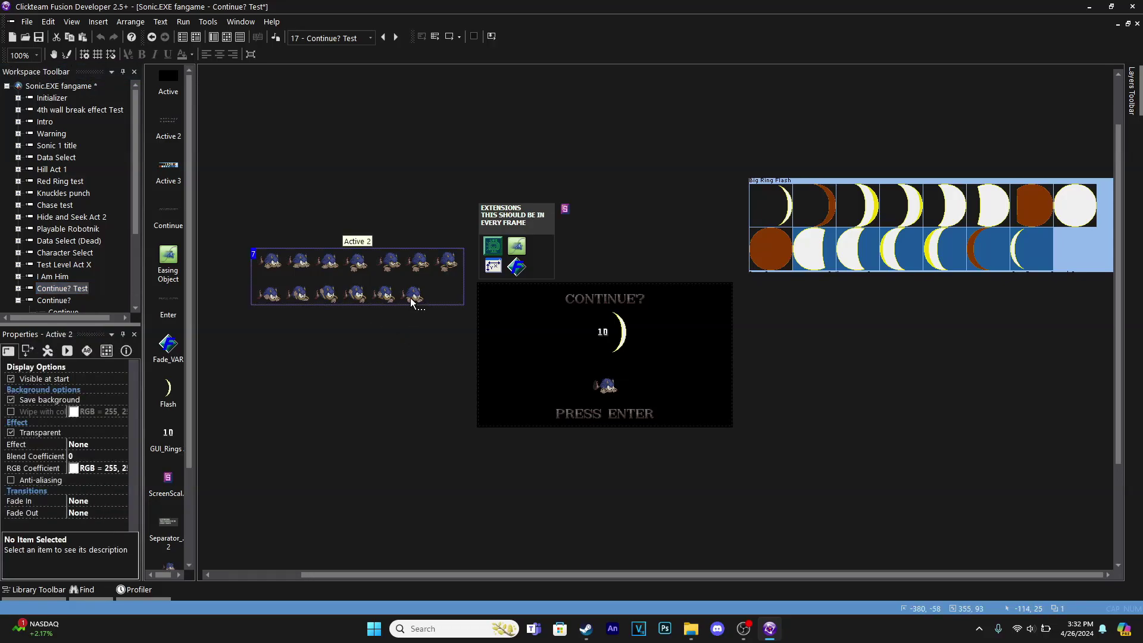
key(ctrl+c)
double_click(56, 302)
key(ctrl+v)
click(242, 255)
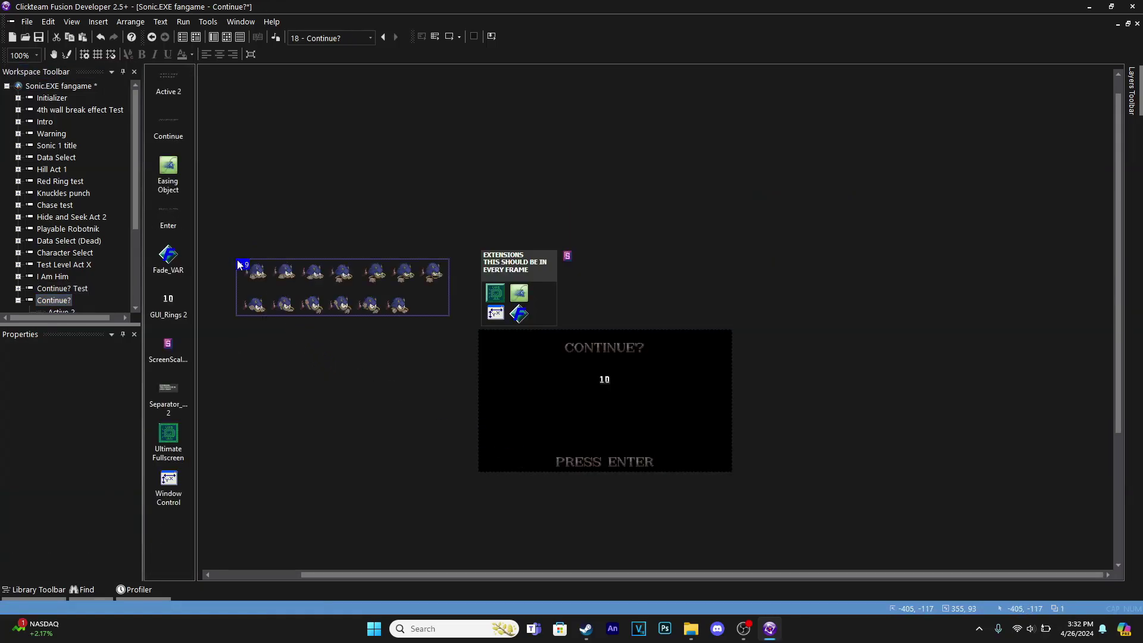
drag(352, 289, 369, 319)
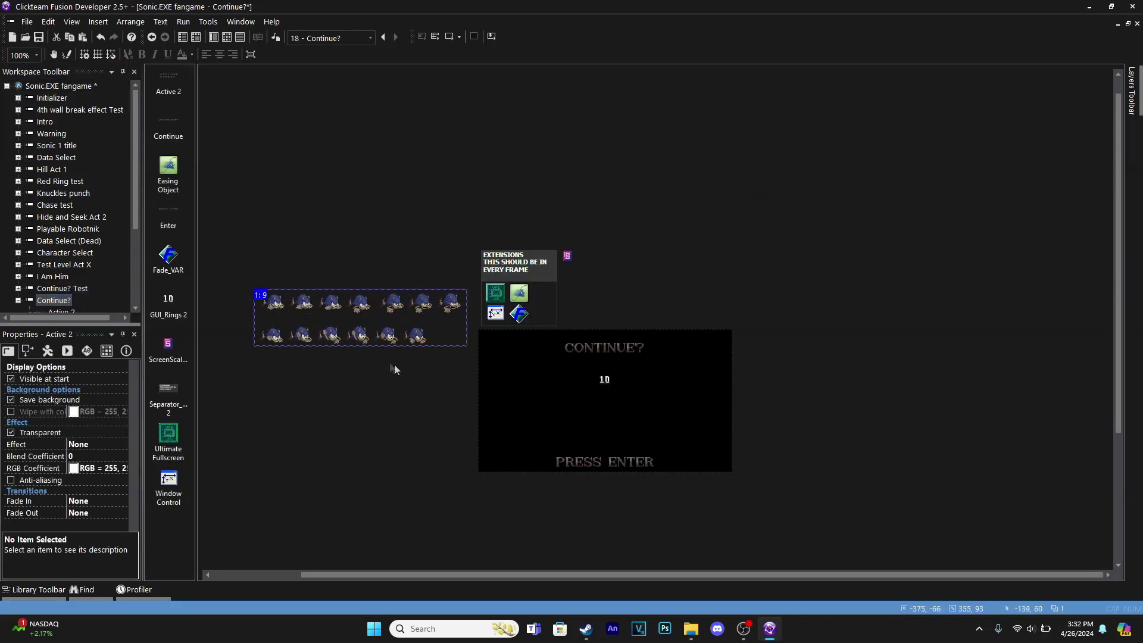
Insert a new Active object outside the frame, below the Sonic sprite sheet and left of the black area.
double_click(365, 355)
double_click(330, 93)
click(430, 420)
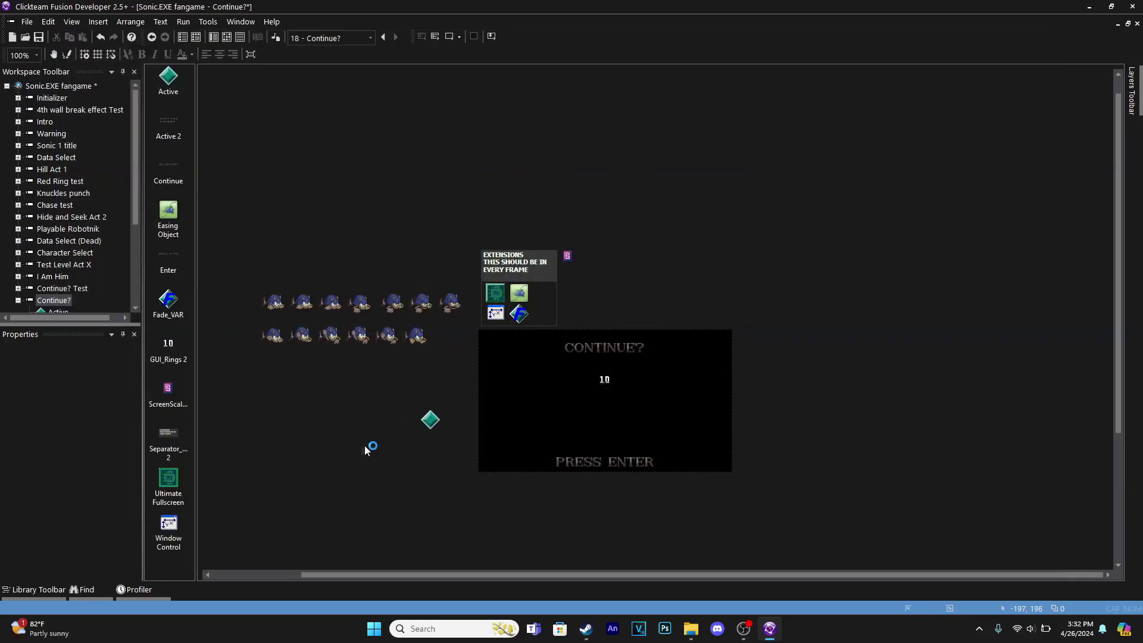
Move the Active 2 Sonic sprite sheet slightly higher, farther from the new Active object.
click(358, 335)
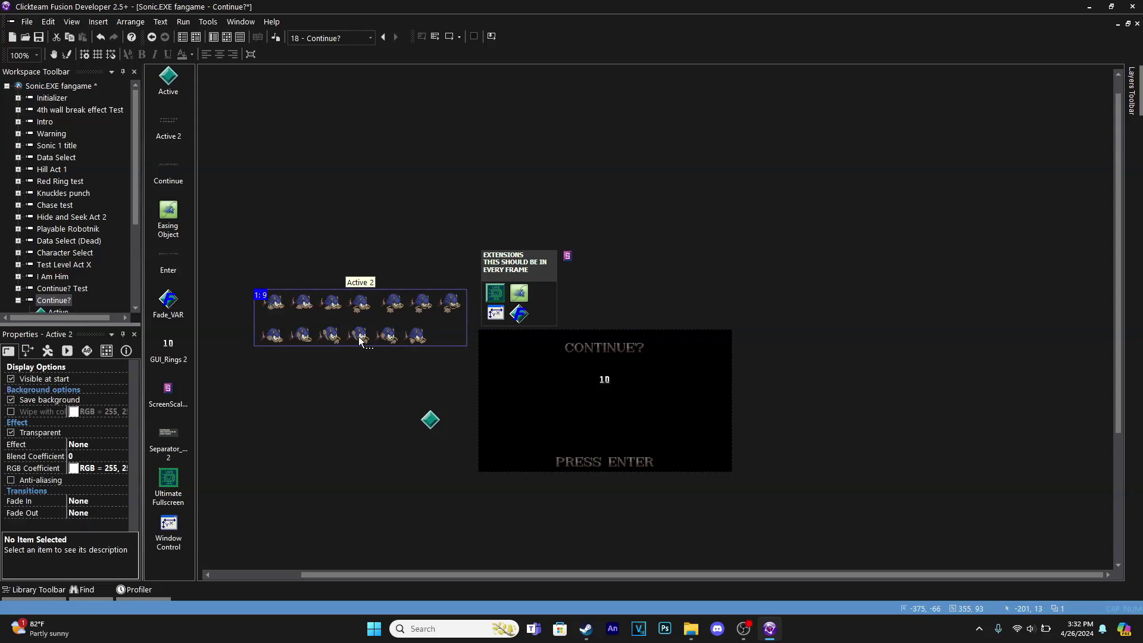
drag(360, 313, 360, 311)
click(363, 370)
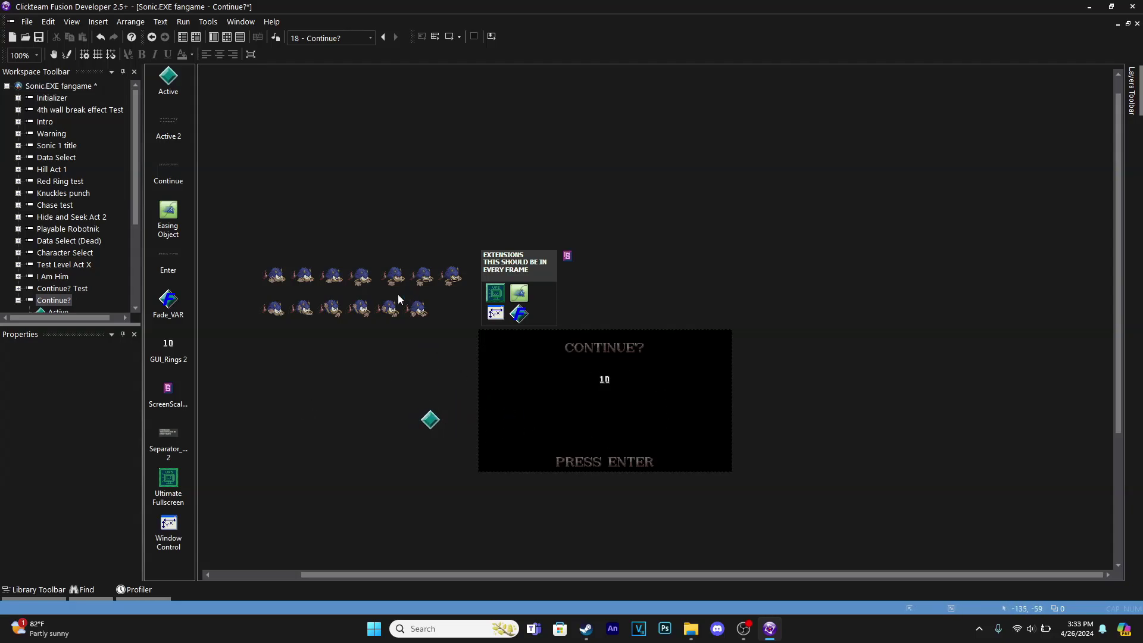
Replace the new Active object's default image with the Sonic sprite sheet and make its green background transparent.
click(431, 420)
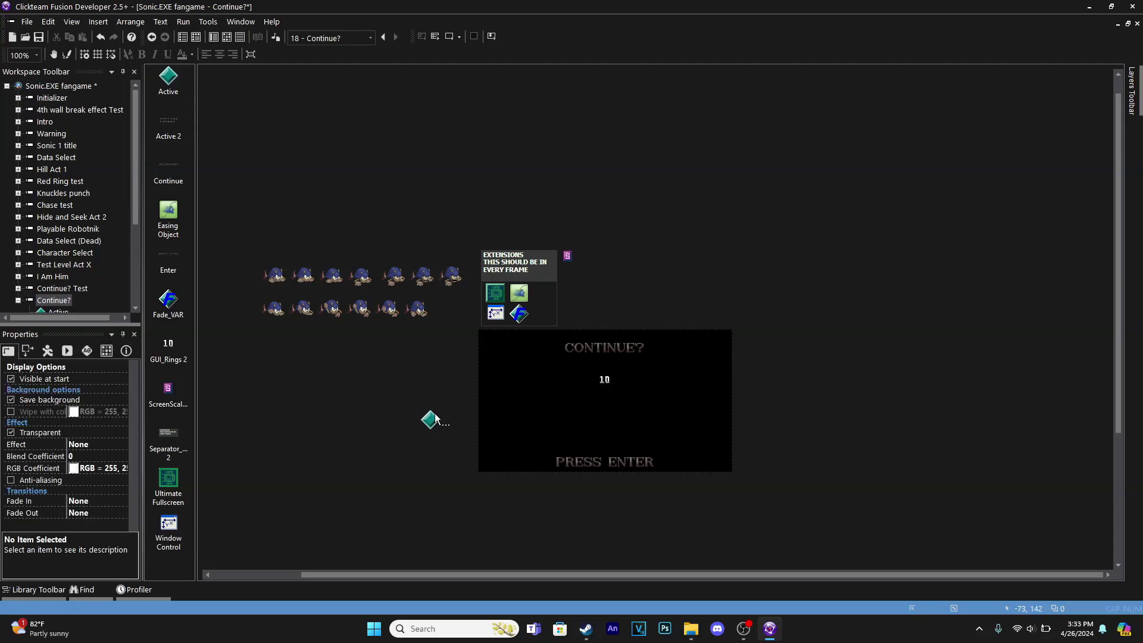
double_click(431, 420)
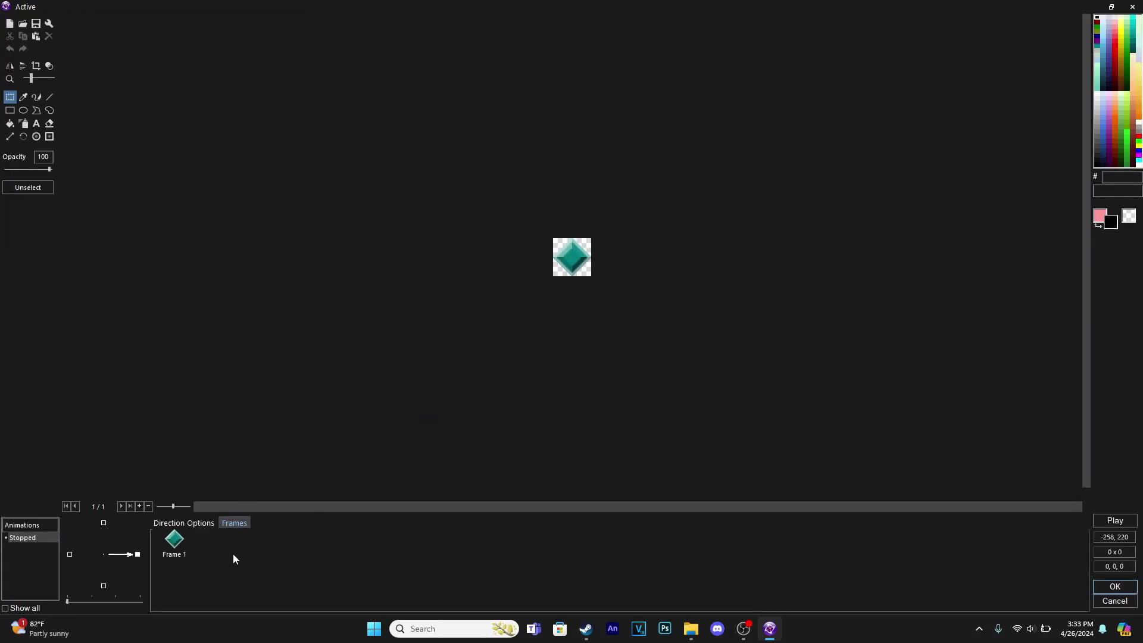
click(10, 24)
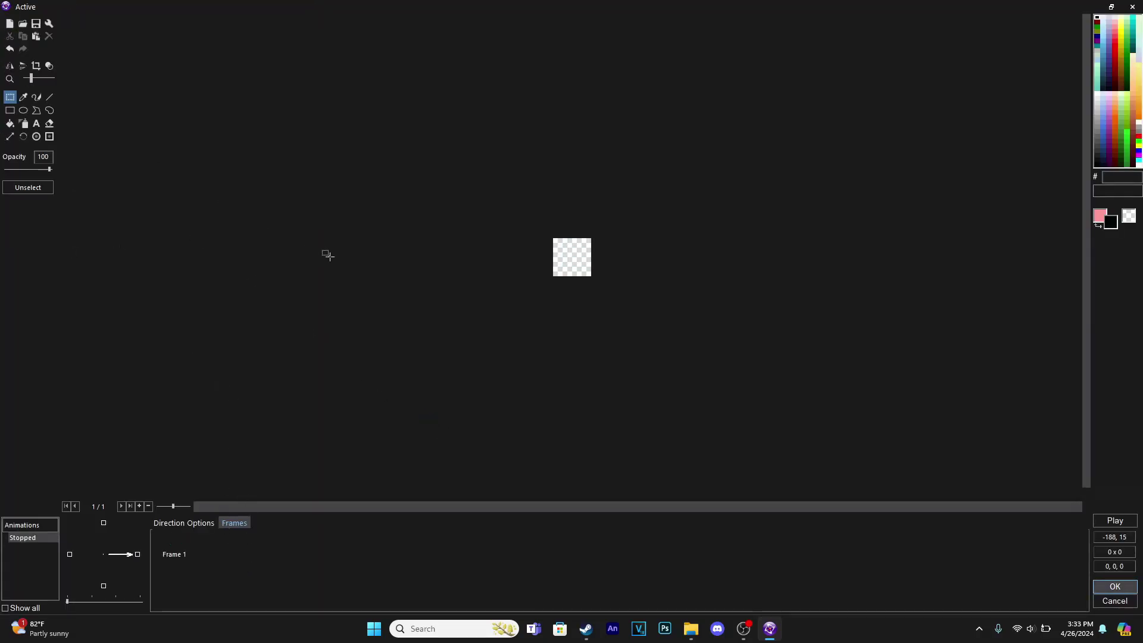
key(ctrl+v)
click(613, 338)
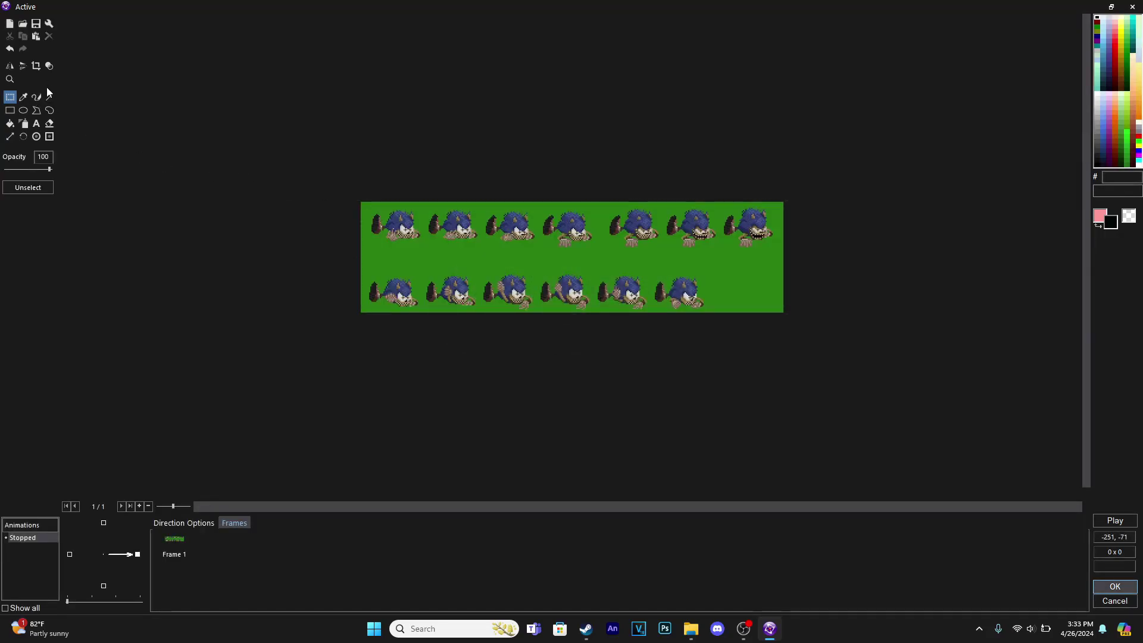
click(50, 65)
click(760, 280)
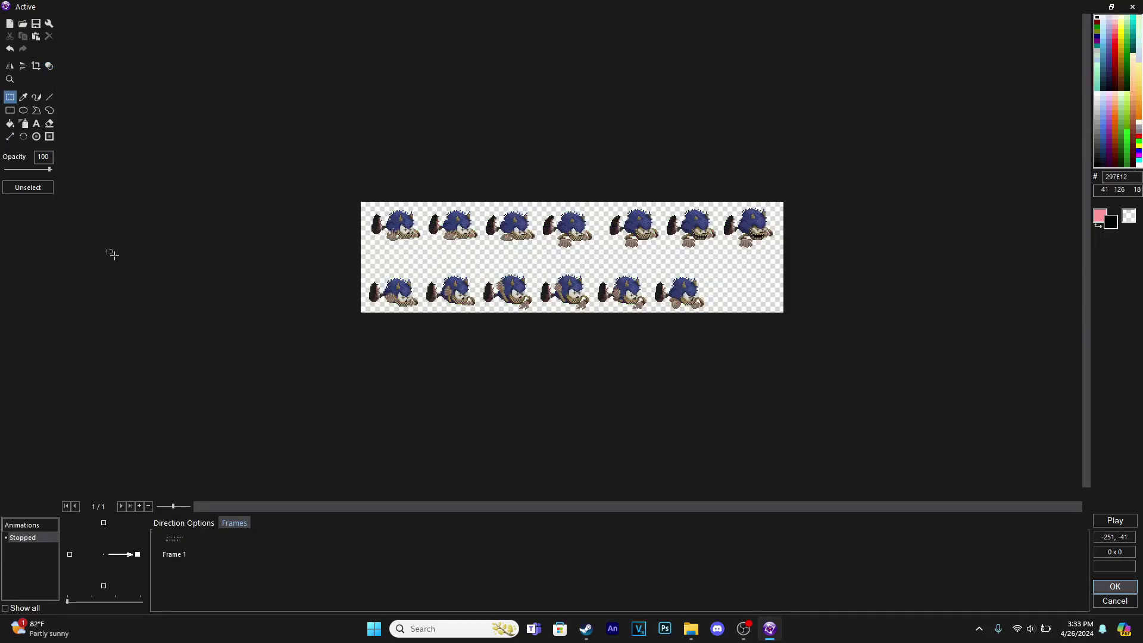
Duplicate the sprite sheet frame in the Stopped animation to get a second frame.
click(174, 554)
key(ctrl+c)
key(ctrl+v)
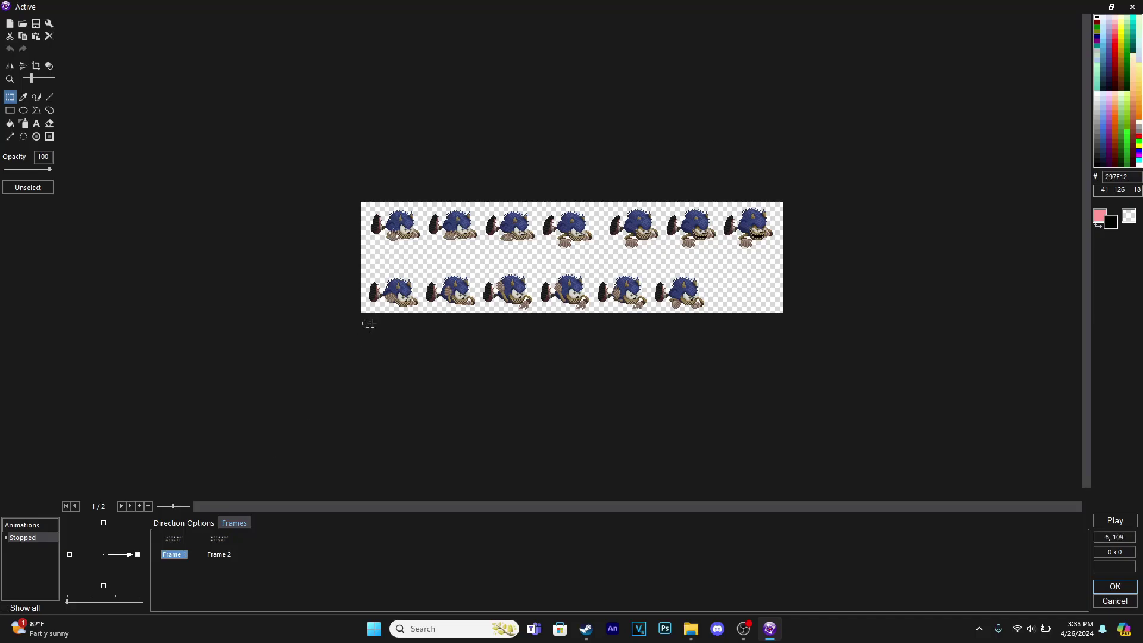
Crop Frame 1 to the first Sonic pose in the sheet's upper row, leaving some margin around it.
scroll(366, 328, up, 2)
scroll(614, 444, down, 2)
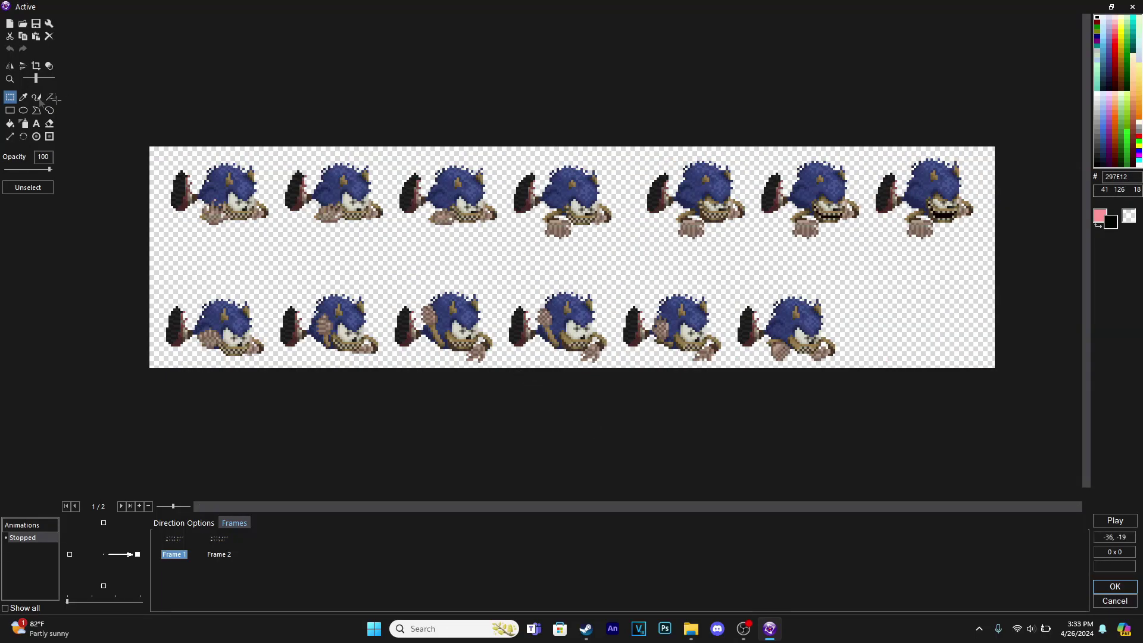
scroll(94, 92, up, 2)
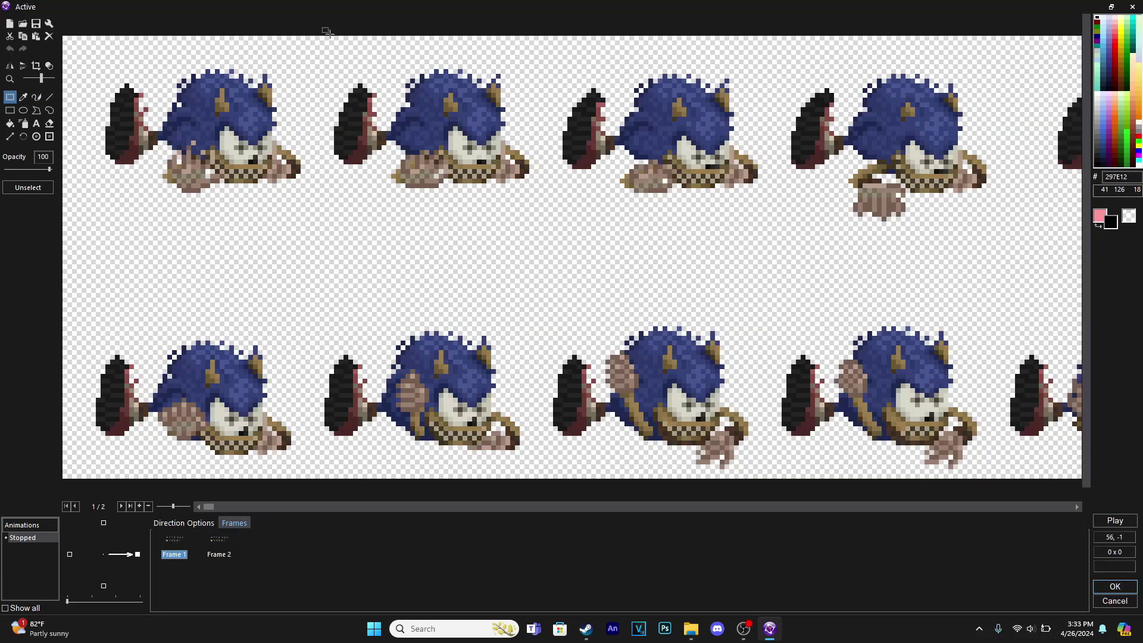
drag(319, 31, 66, 227)
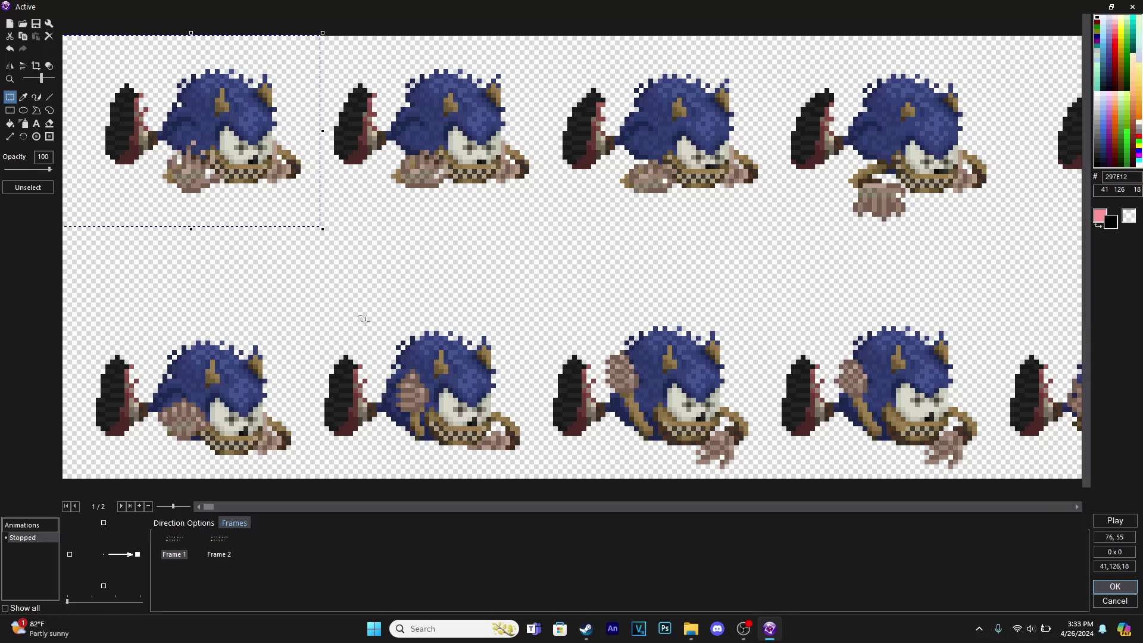
click(35, 68)
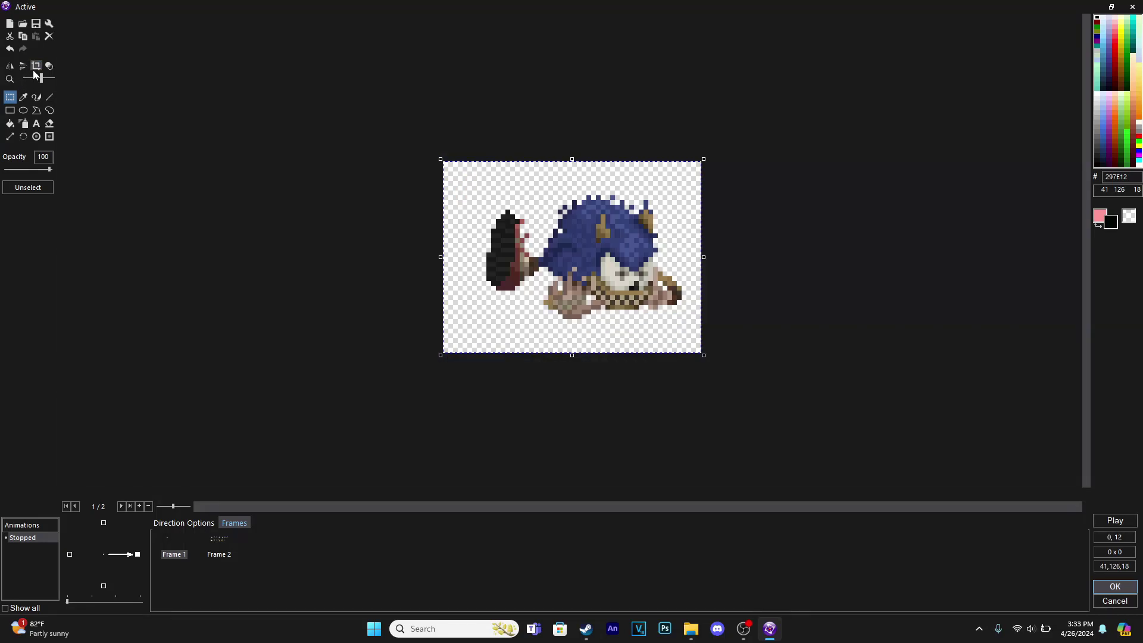
Shift the Sonic pose in Frame 1 one pixel to the left within its canvas.
click(326, 191)
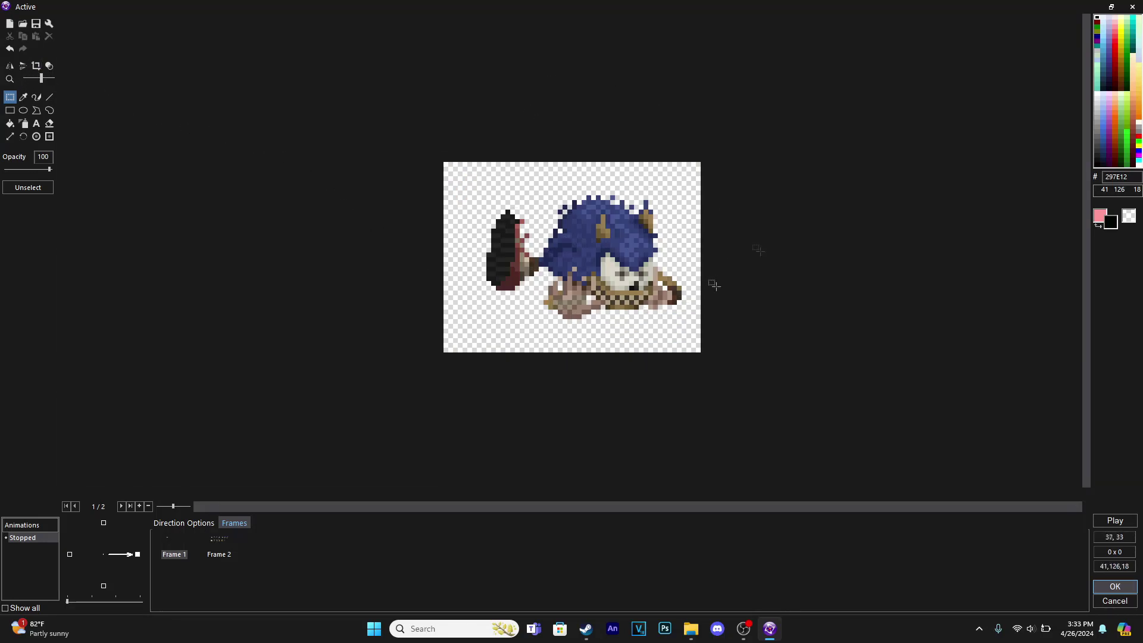
click(234, 546)
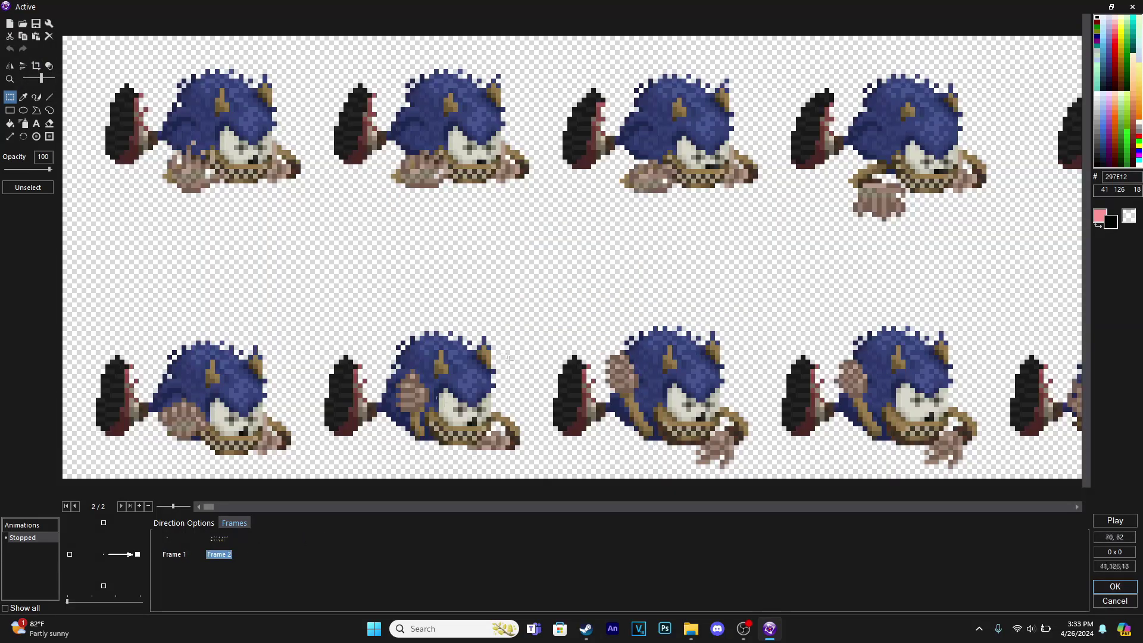
click(176, 553)
drag(344, 61, 813, 420)
key(Left)
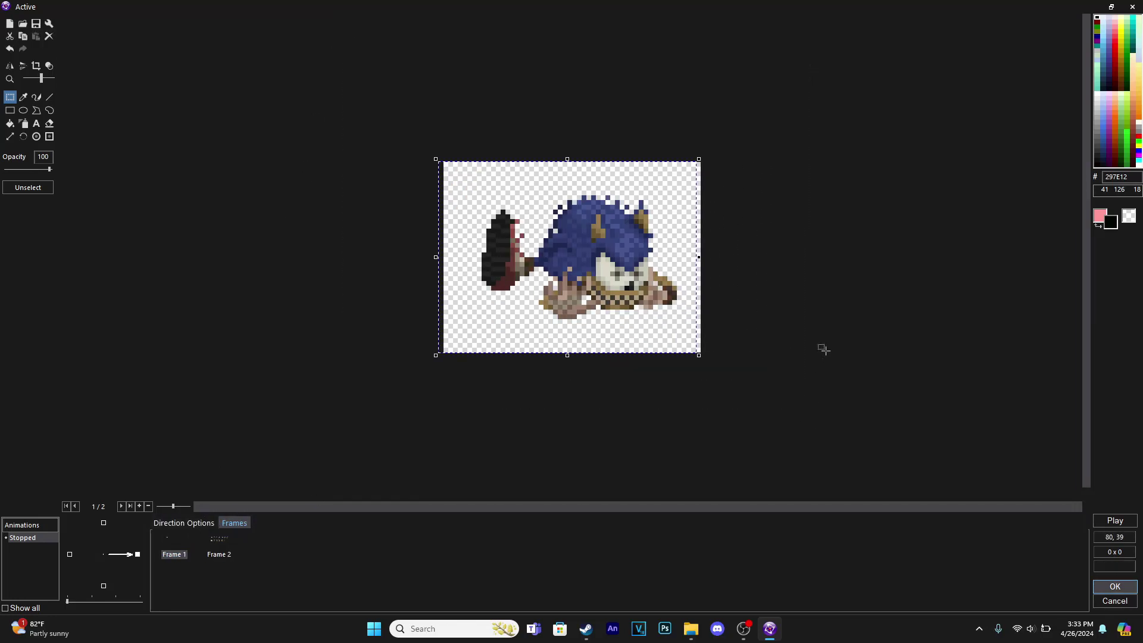
key(Left)
key(Right)
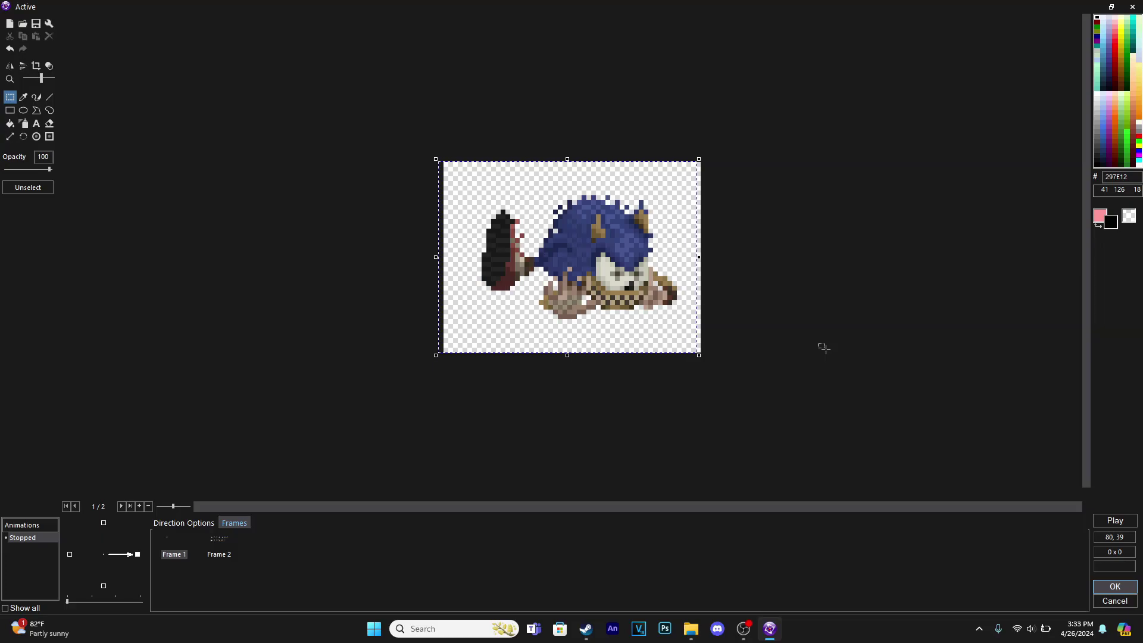
Duplicate the cropped Frame 1 of the Stopped animation as Frame 2, ahead of the sprite sheet frame.
click(174, 554)
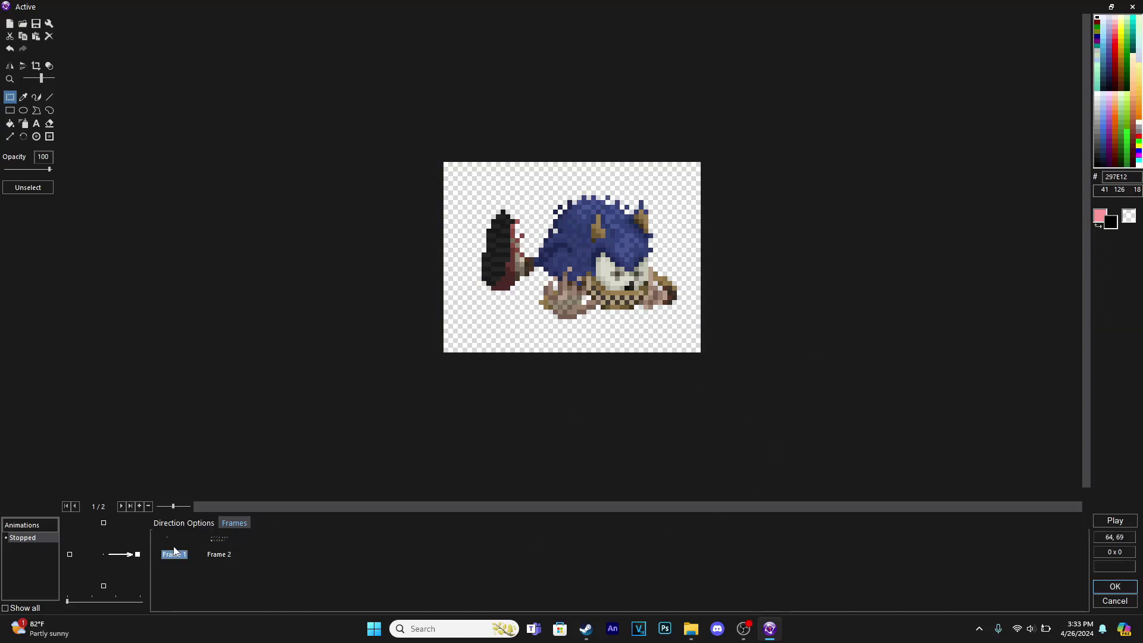
click(214, 549)
click(183, 540)
key(ctrl+v)
click(229, 549)
Copy the second Sonic pose of the upper row from the sprite sheet in Frame 3.
click(256, 546)
drag(324, 60, 540, 194)
key(ctrl+c)
click(545, 178)
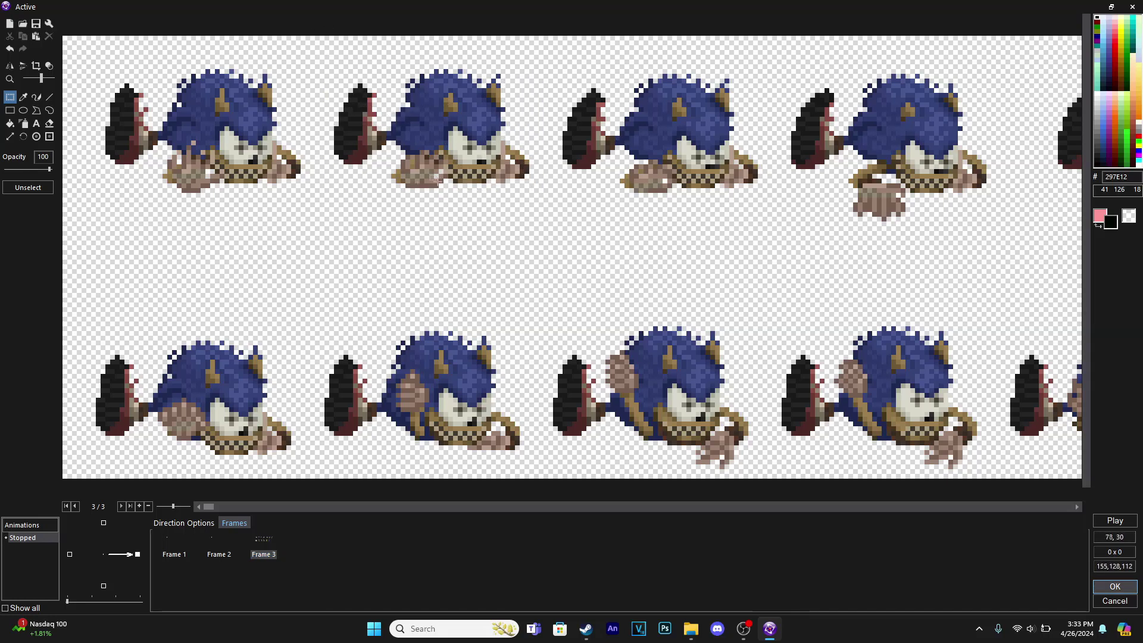
Replace the image in Frame 2 with the copied second pose, placed roughly where the first pose was.
click(211, 542)
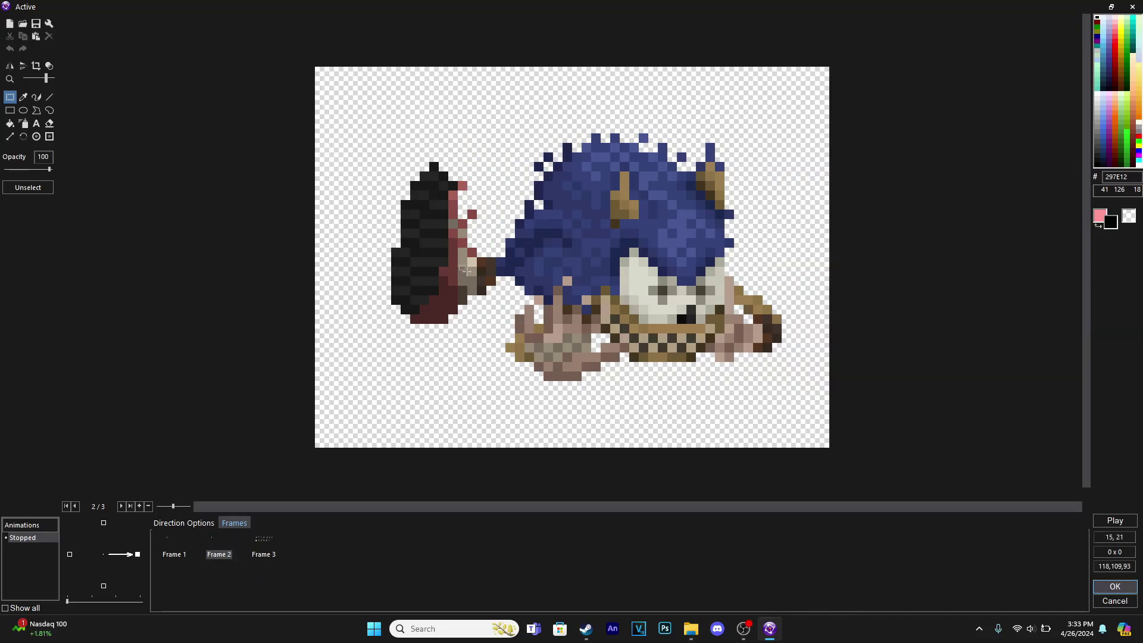
click(36, 37)
drag(550, 158, 576, 210)
click(489, 416)
Nudge the pose in Frame 2 one pixel up and one right, and compare its alignment with Frame 1.
click(182, 544)
click(219, 551)
drag(230, 23, 889, 441)
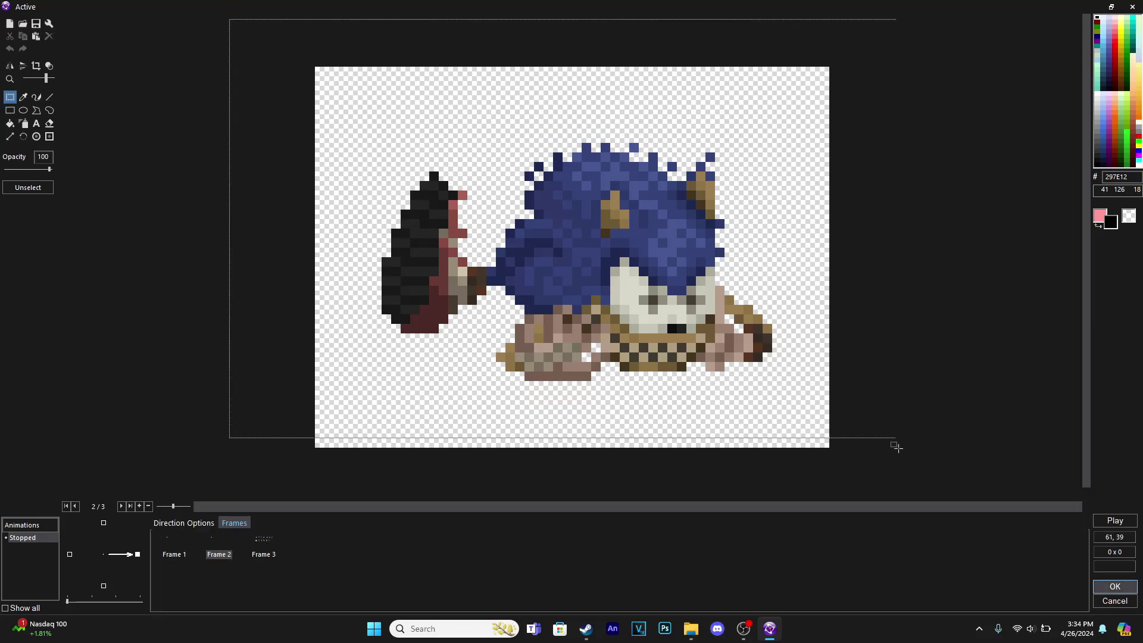
key(Up)
key(Right)
click(937, 360)
click(174, 548)
click(219, 551)
key(Left)
key(Right)
key(Left)
key(Right)
Duplicate Frame 2 of the Stopped animation as Frame 3.
key(ctrl+c)
key(ctrl+v)
click(257, 544)
Copy the third Sonic pose of the upper row from the sprite sheet in Frame 4.
click(311, 544)
scroll(279, 256, down, 1)
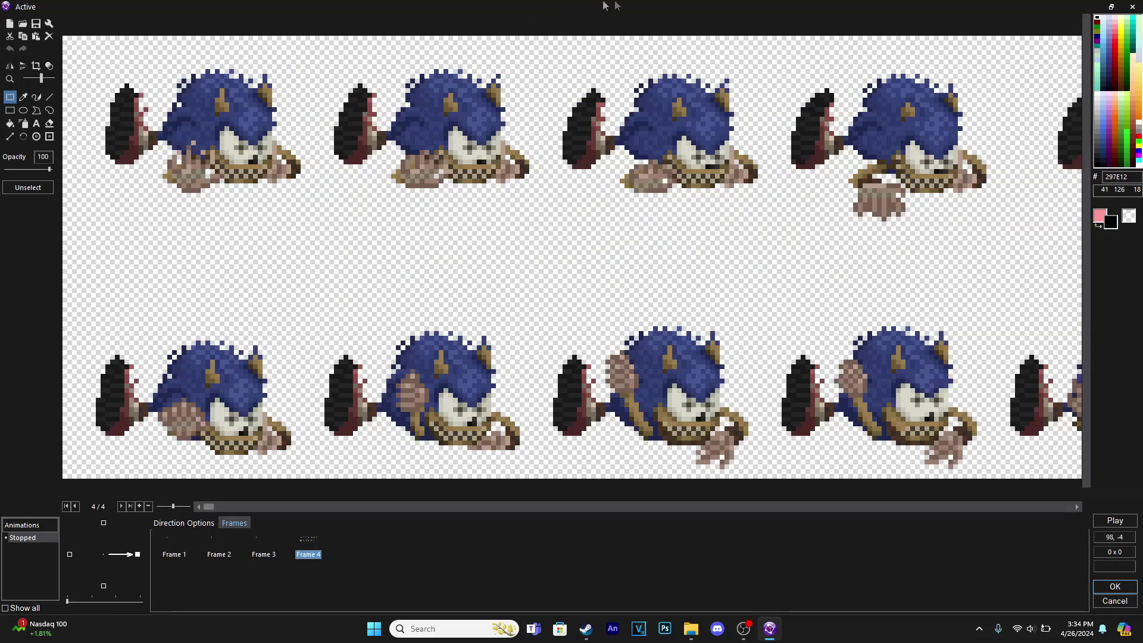
scroll(845, 70, up, 2)
drag(318, 61, 730, 339)
click(789, 312)
Replace the image in Frame 3 with the copied third pose and nudge it one pixel right into place.
click(257, 544)
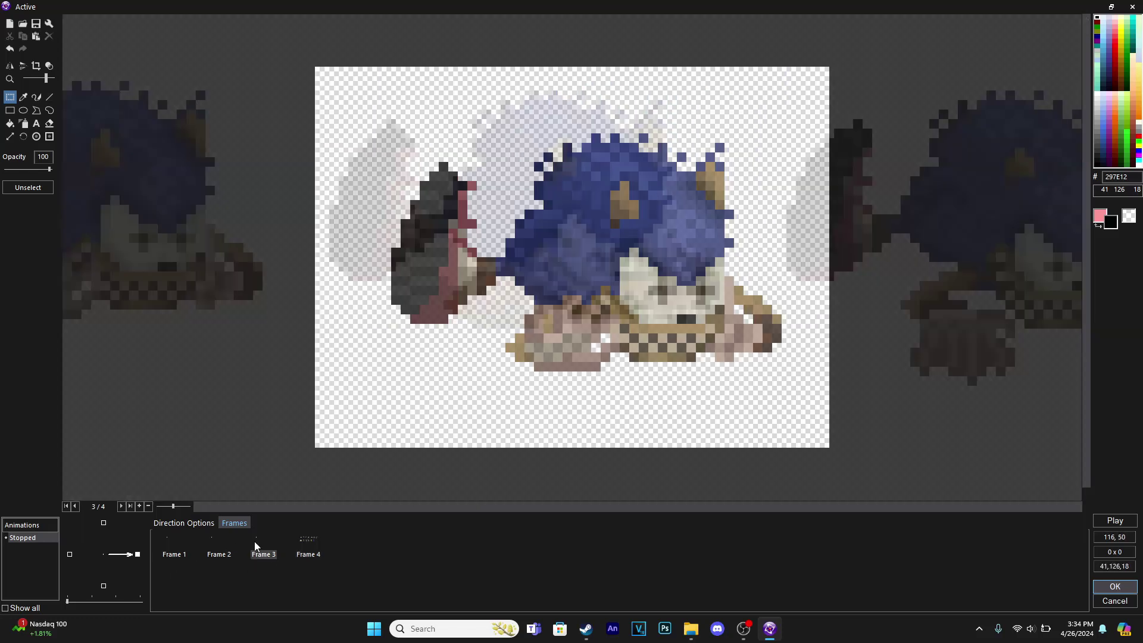
click(10, 25)
key(ctrl+v)
drag(571, 240, 629, 288)
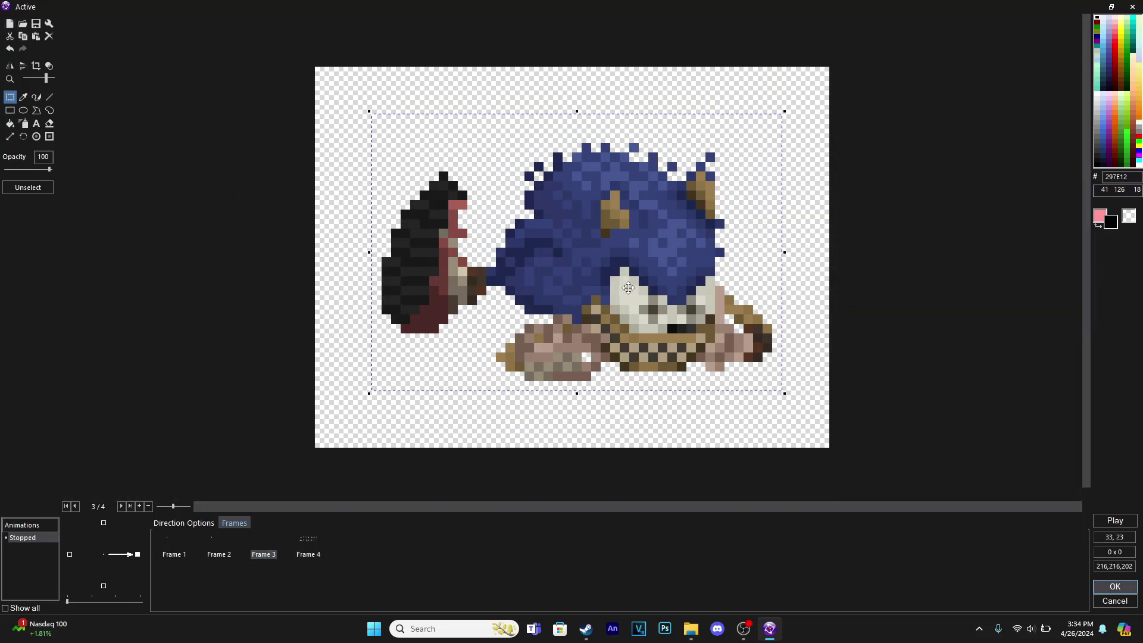
key(Right)
click(168, 377)
Shift the pose in Frame 3 one pixel up to line it up with Frame 2.
click(226, 542)
click(269, 538)
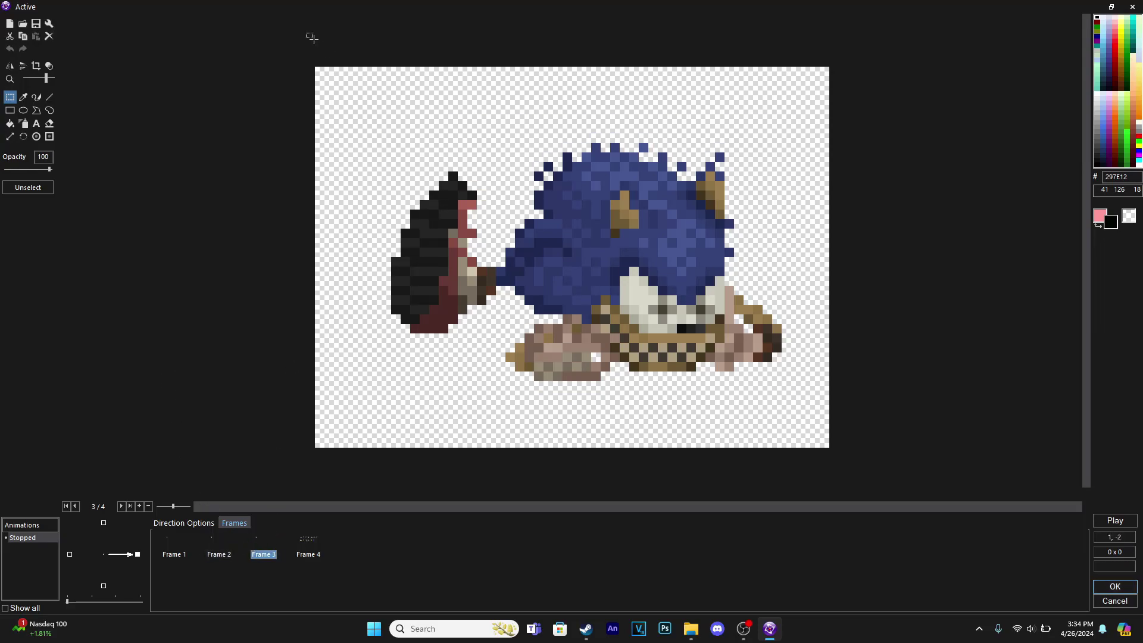
drag(319, 7, 755, 357)
click(891, 350)
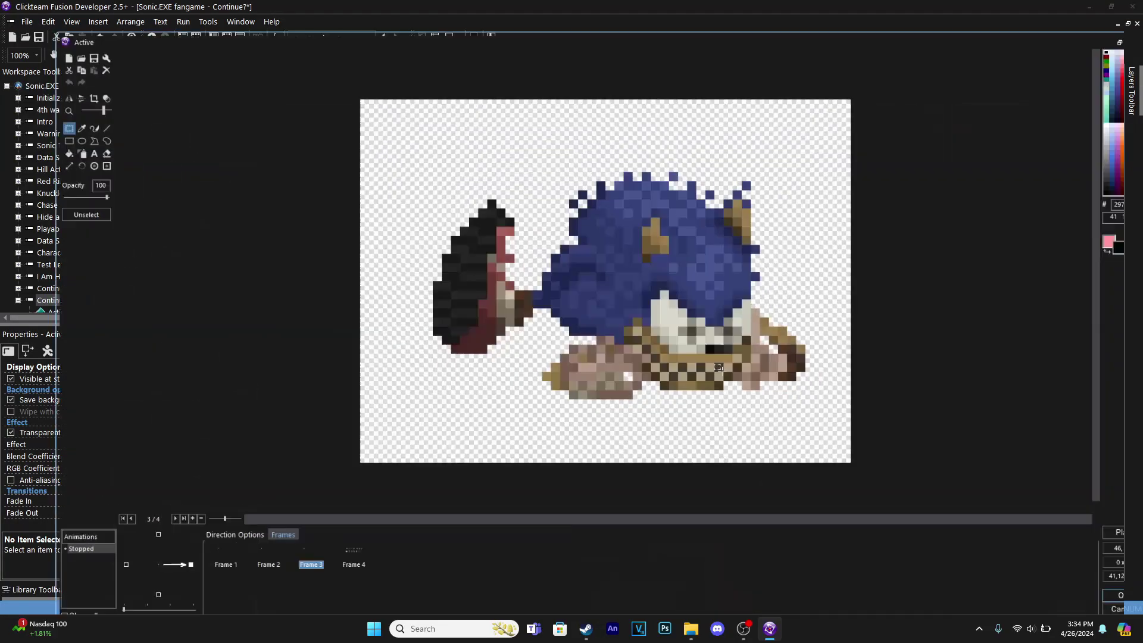
drag(287, 59, 862, 472)
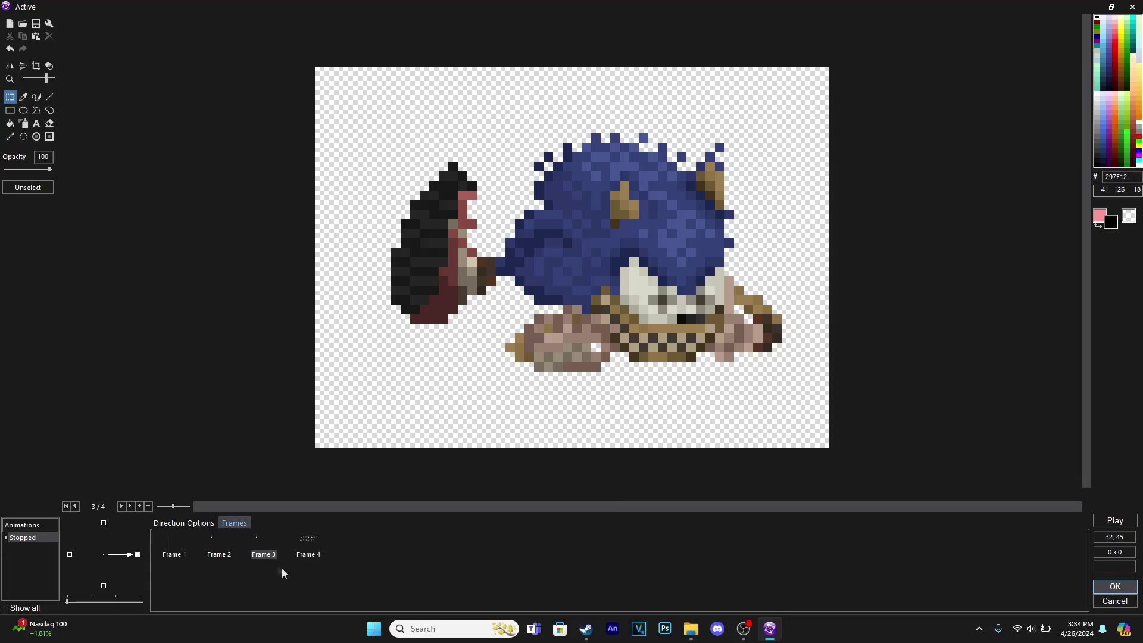
click(223, 554)
Duplicate Frame 3 of the Stopped animation as Frame 4.
click(257, 555)
key(ctrl+v)
click(309, 554)
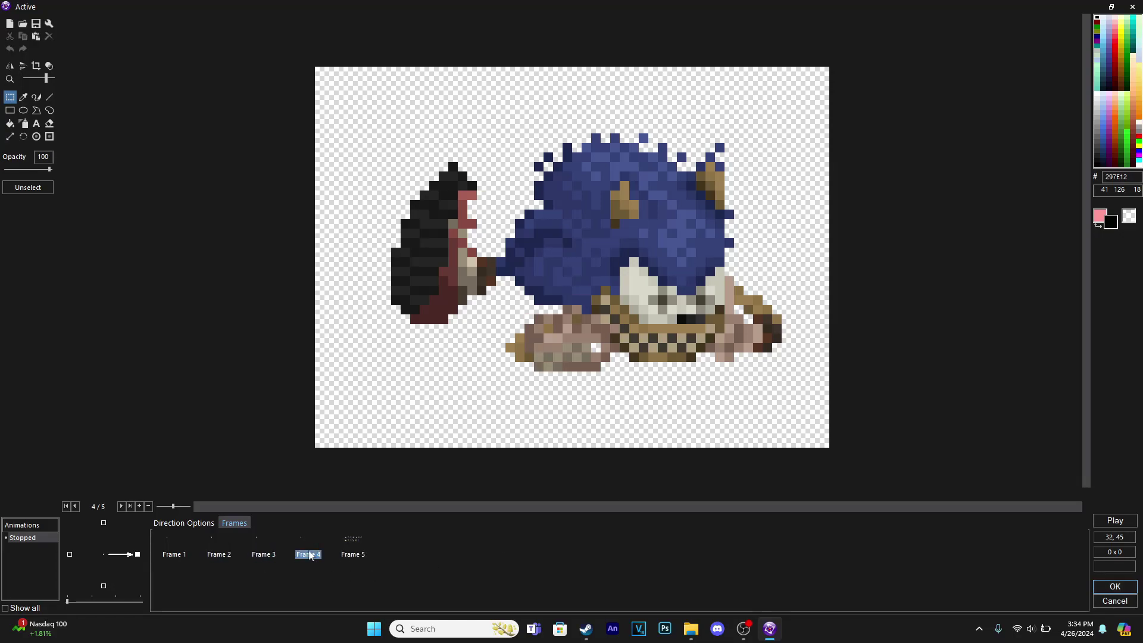
Copy the fourth Sonic pose of the upper row from the sprite sheet in Frame 5.
click(352, 553)
scroll(291, 413, down, 3)
scroll(633, 207, up, 1)
scroll(600, 161, up, 3)
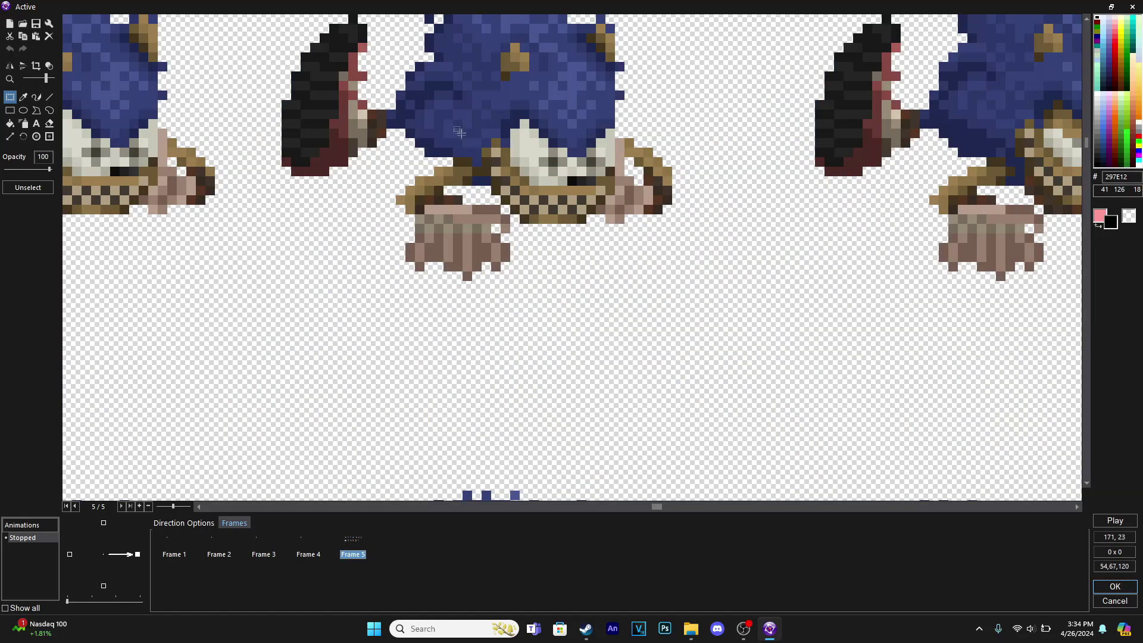
scroll(416, 48, down, 2)
scroll(332, 70, up, 2)
mouse_move(334, 72)
mouse_down()
mouse_move(730, 397)
mouse_move(759, 397)
mouse_up()
key(ctrl+c)
Clear Frame 4, paste the fourth pose into it, and nudge the pose down into position.
click(302, 543)
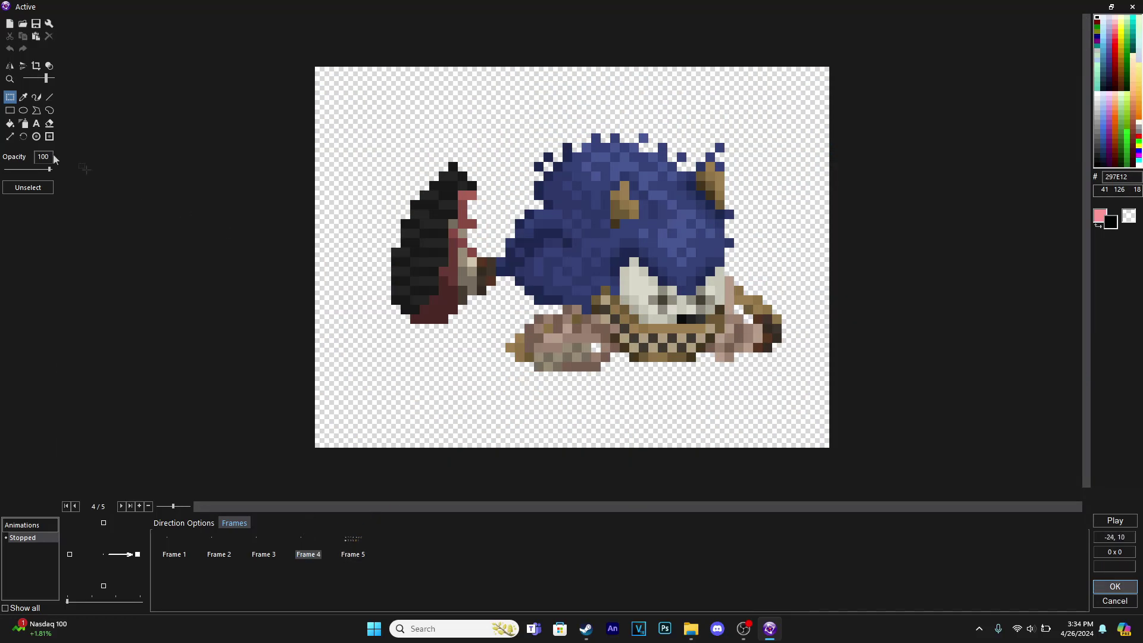
click(9, 24)
key(ctrl+v)
drag(520, 236, 577, 265)
key(Down)
key(Down)
click(168, 341)
Shift the pose in Frame 4 one pixel right to line it up with Frame 3.
click(304, 540)
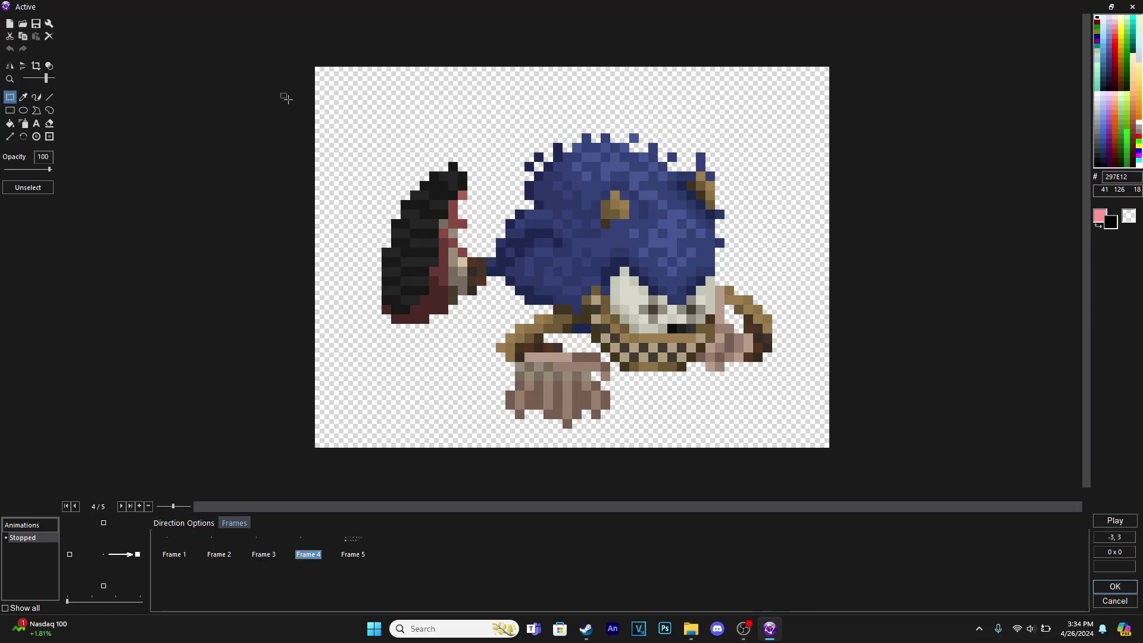
click(265, 545)
click(304, 549)
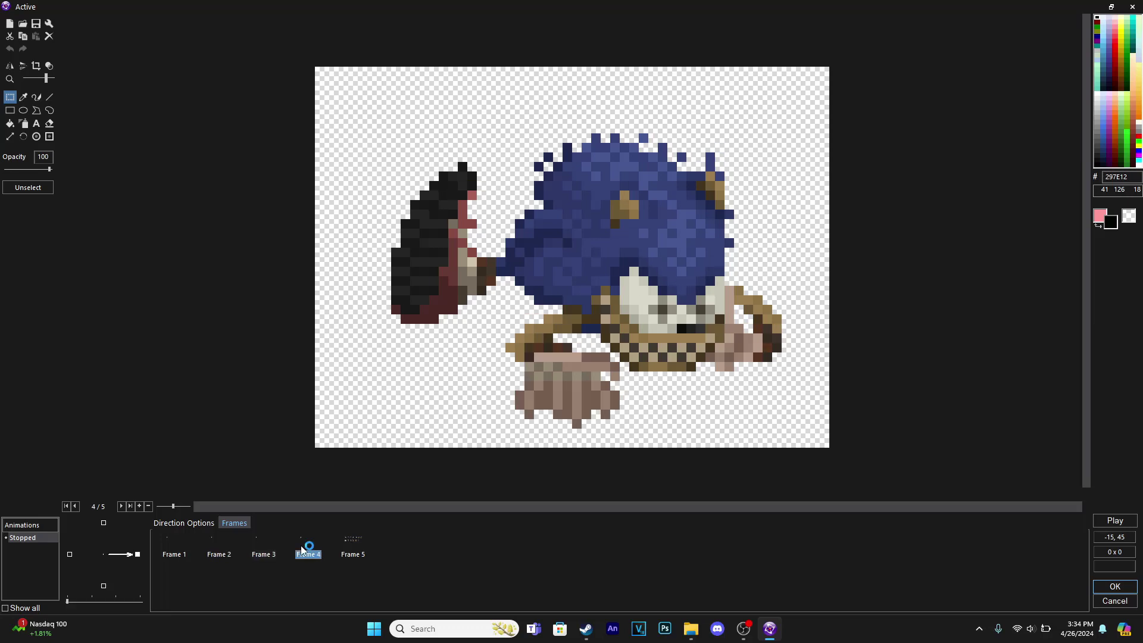
Select the sprite sheet frame for reuse and create a new animation named Mad.
click(352, 552)
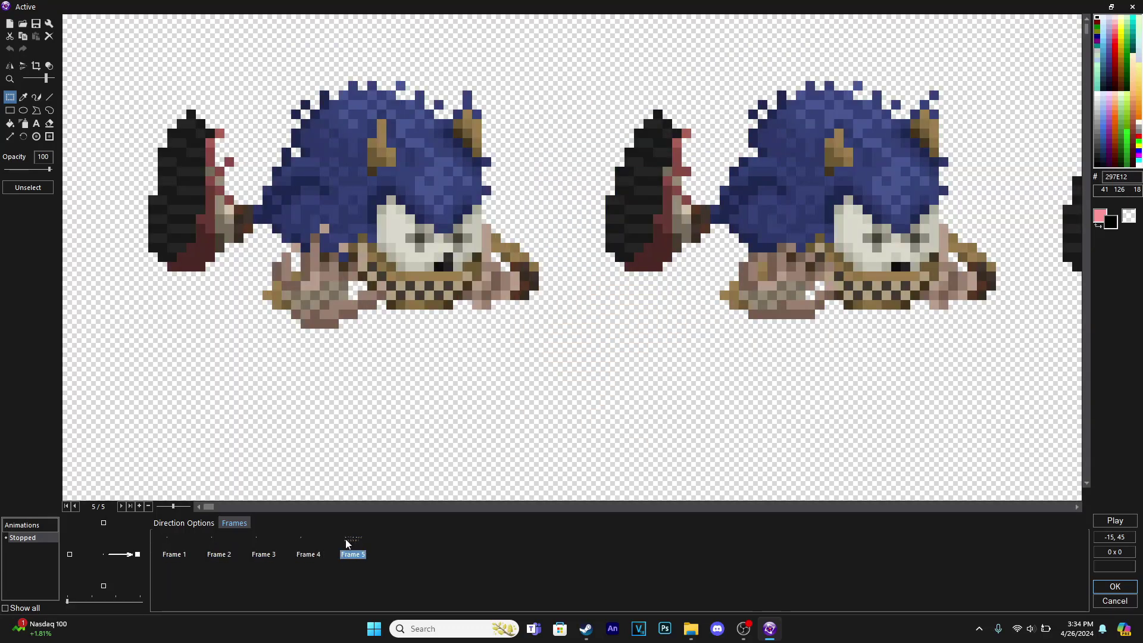
right_click(31, 554)
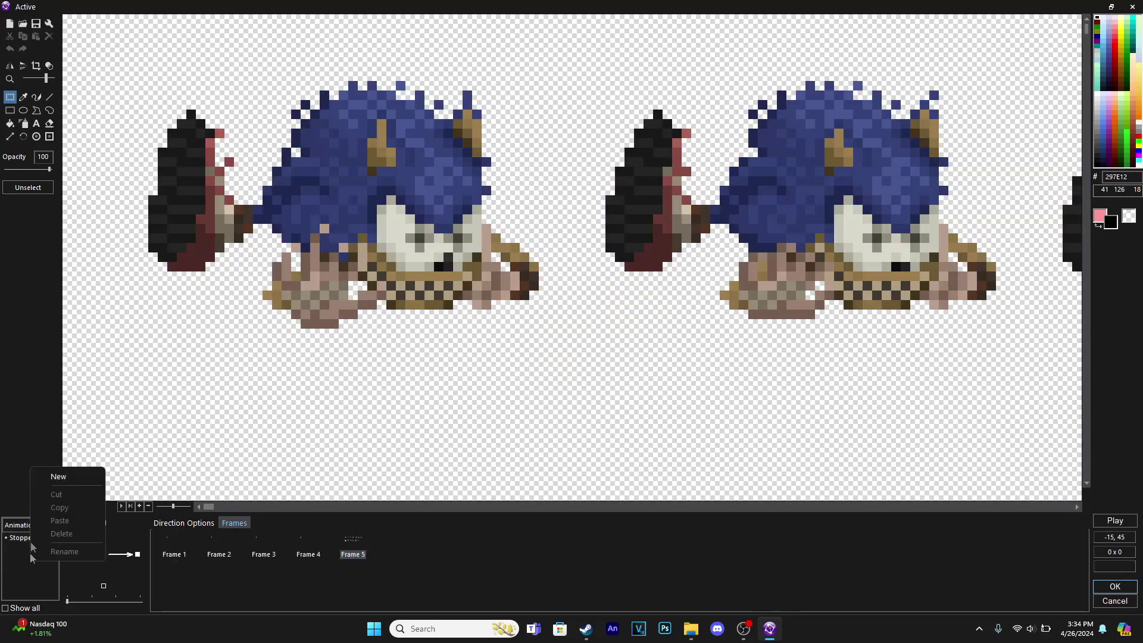
click(57, 477)
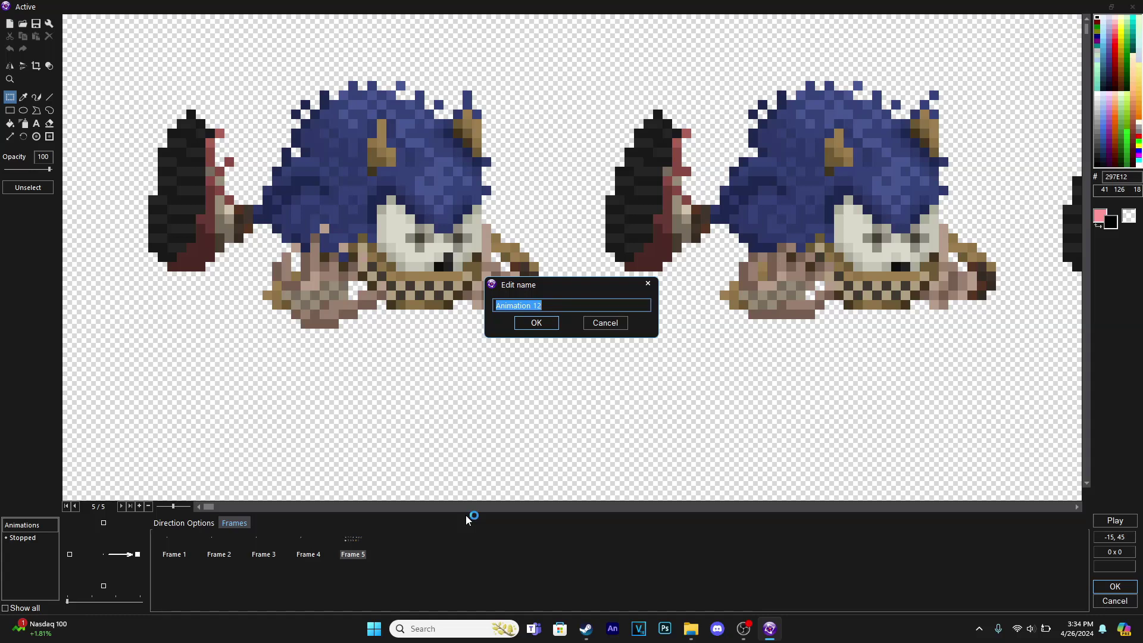
text(Mad)
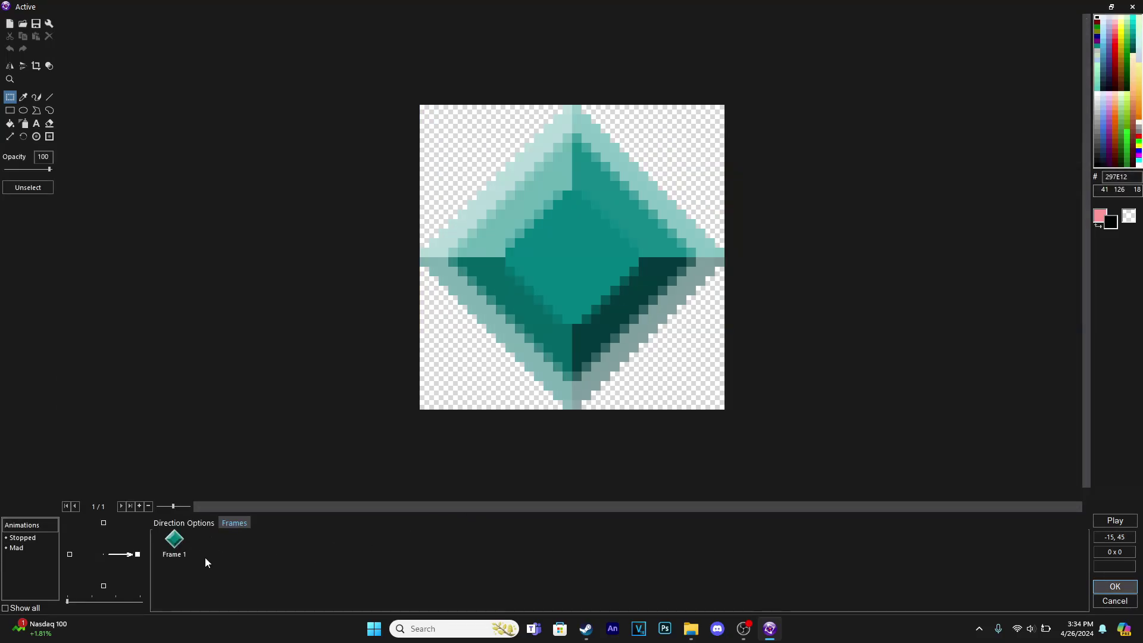
Paste the sprite sheet frame into the Mad animation and delete its default diamond frame.
key(ctrl+v)
click(218, 537)
click(184, 538)
key(Delete)
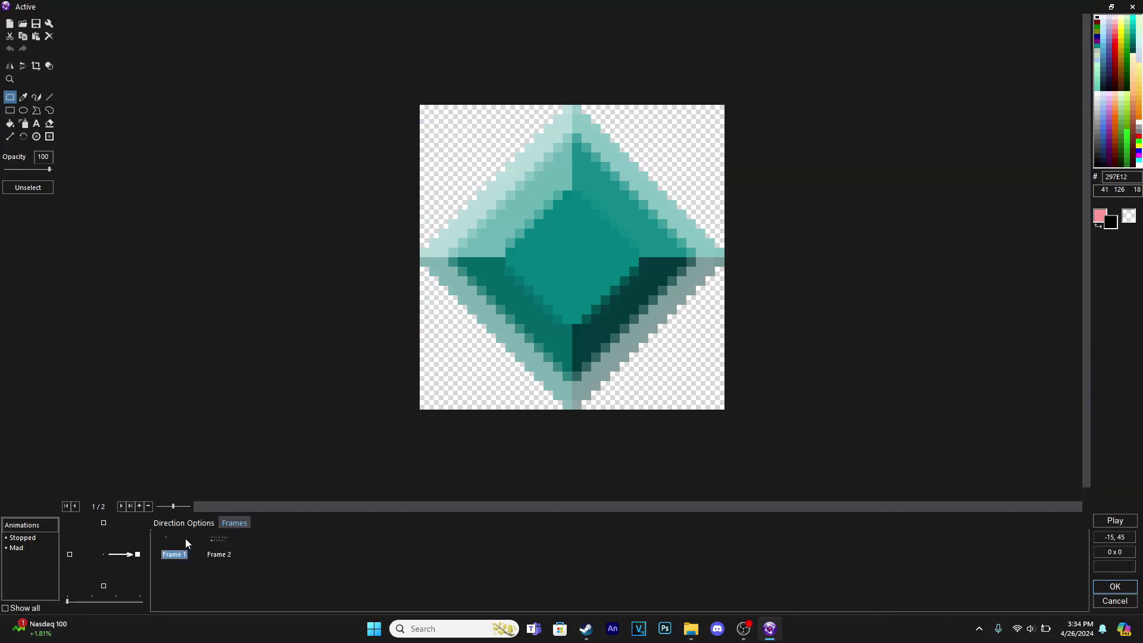
click(592, 339)
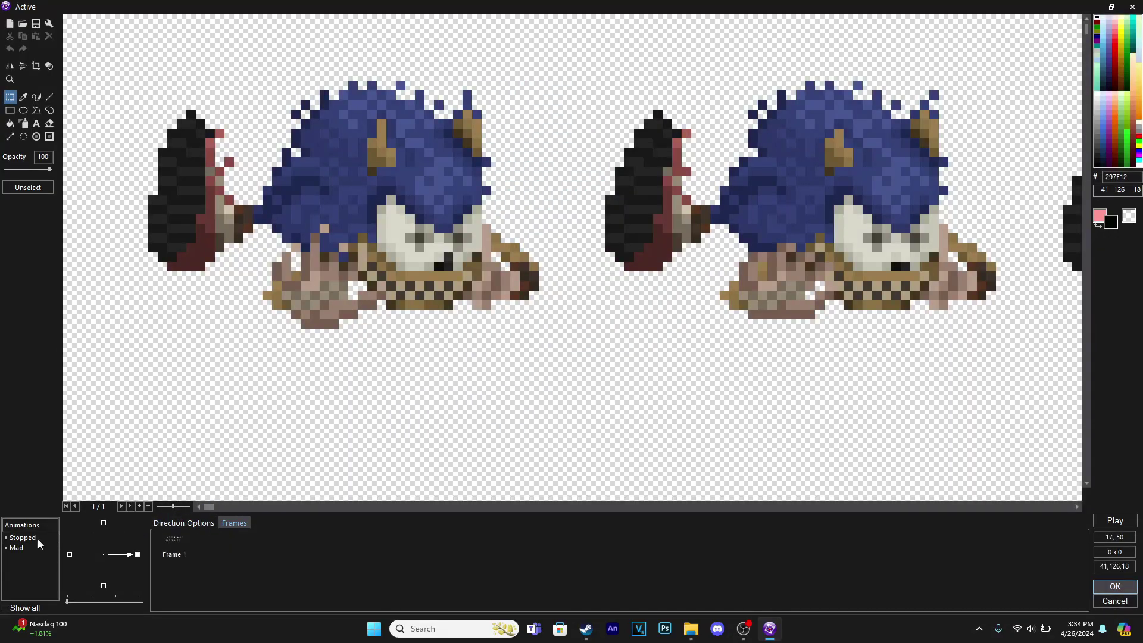
Delete the leftover sprite sheet frame, Frame 5, from the Stopped animation.
click(38, 539)
click(351, 541)
key(Delete)
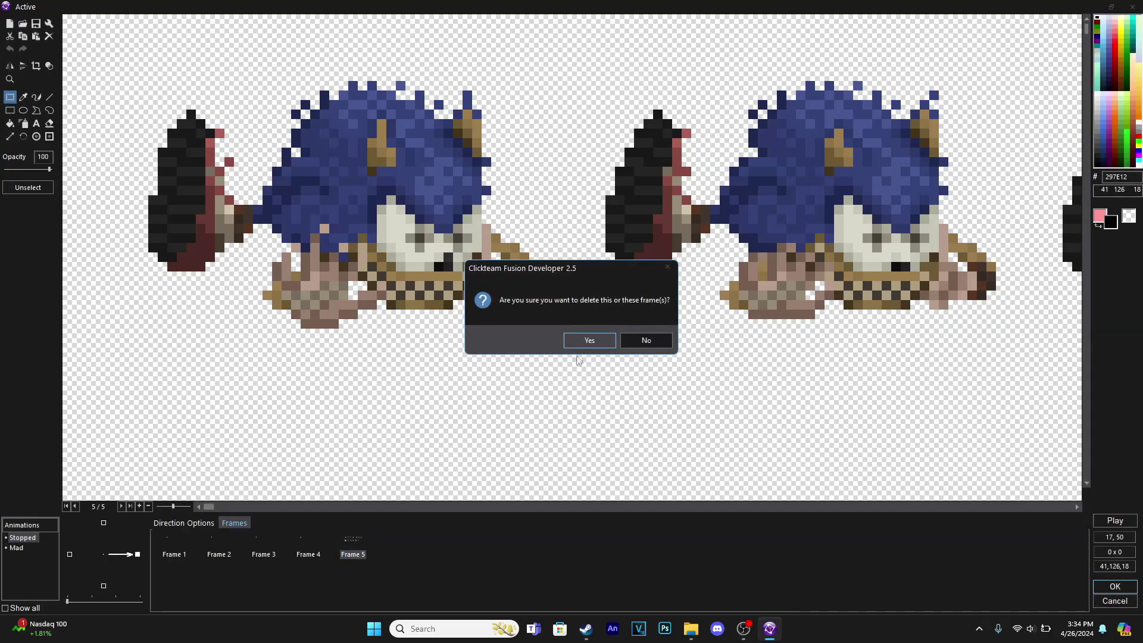
click(589, 340)
Set the hot spot of the Stopped animation's frames to X 27, Y 20, on Sonic's body.
click(190, 551)
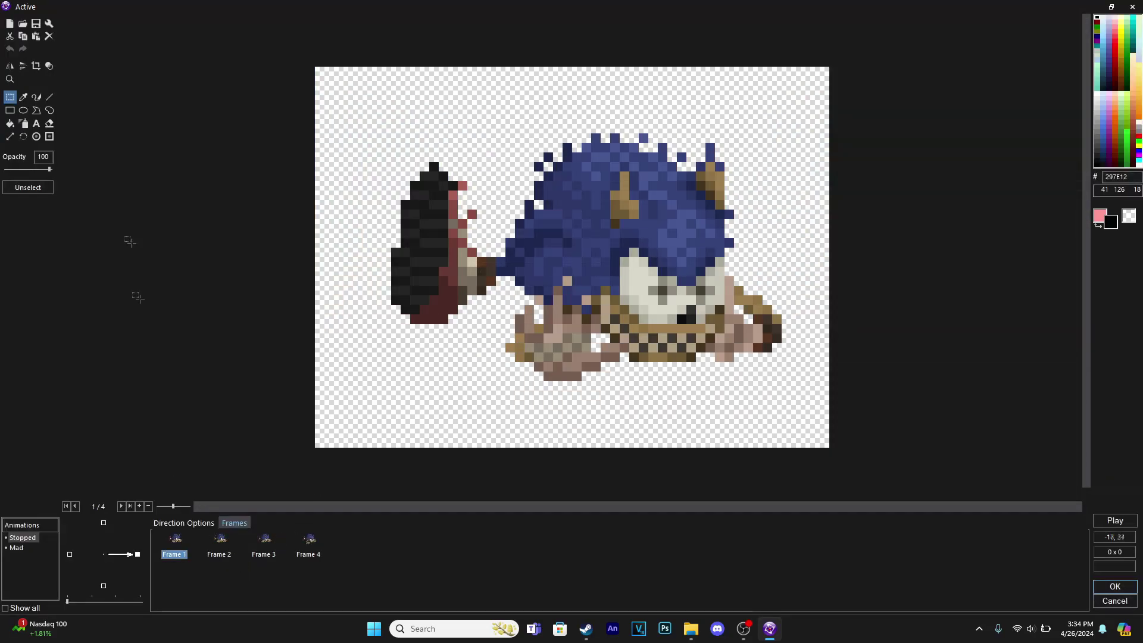
click(36, 137)
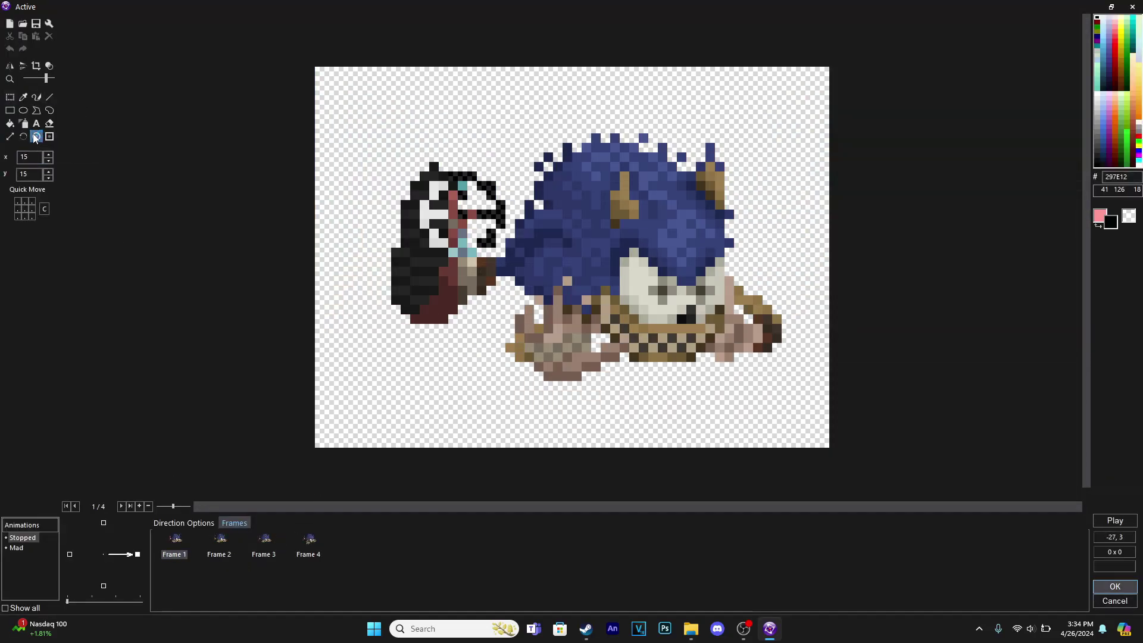
click(24, 209)
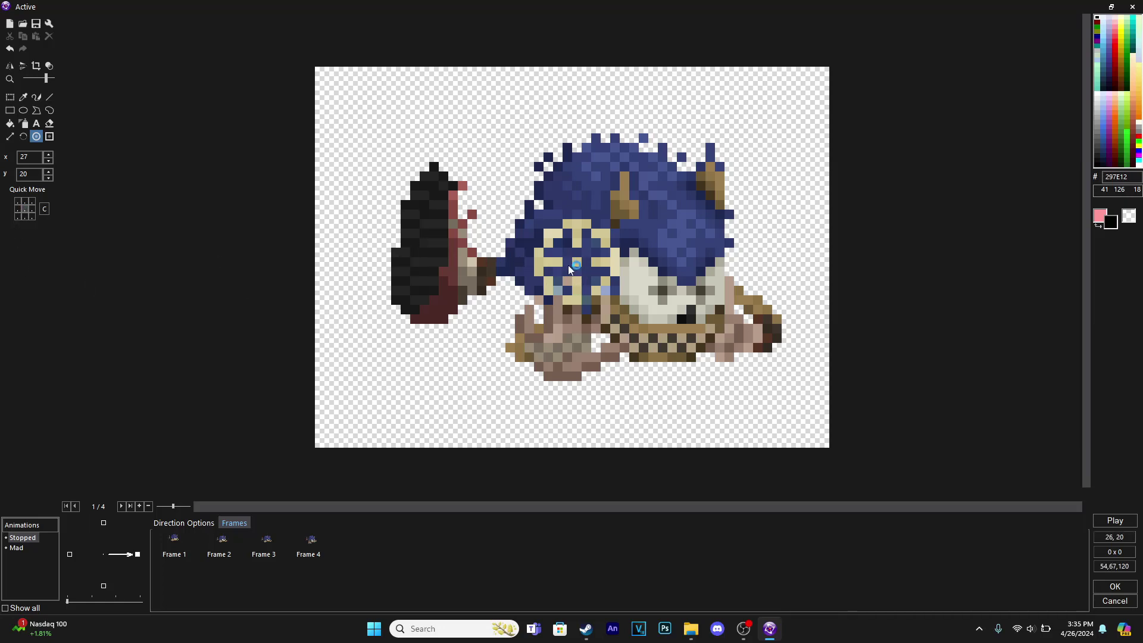
scroll(568, 270, up, 2)
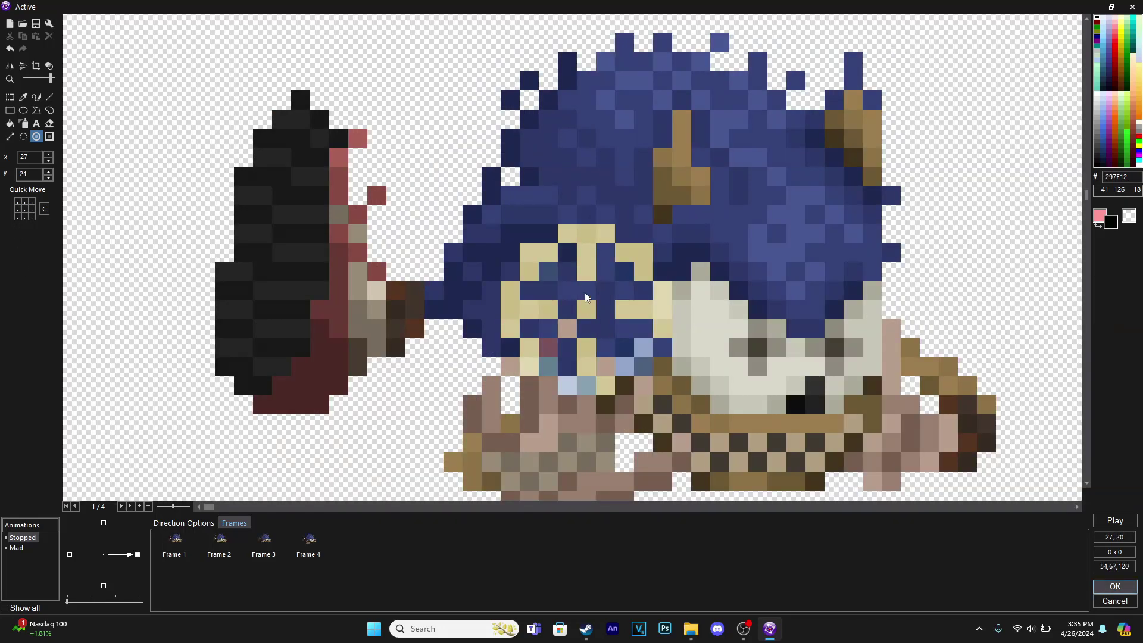
scroll(545, 256, down, 3)
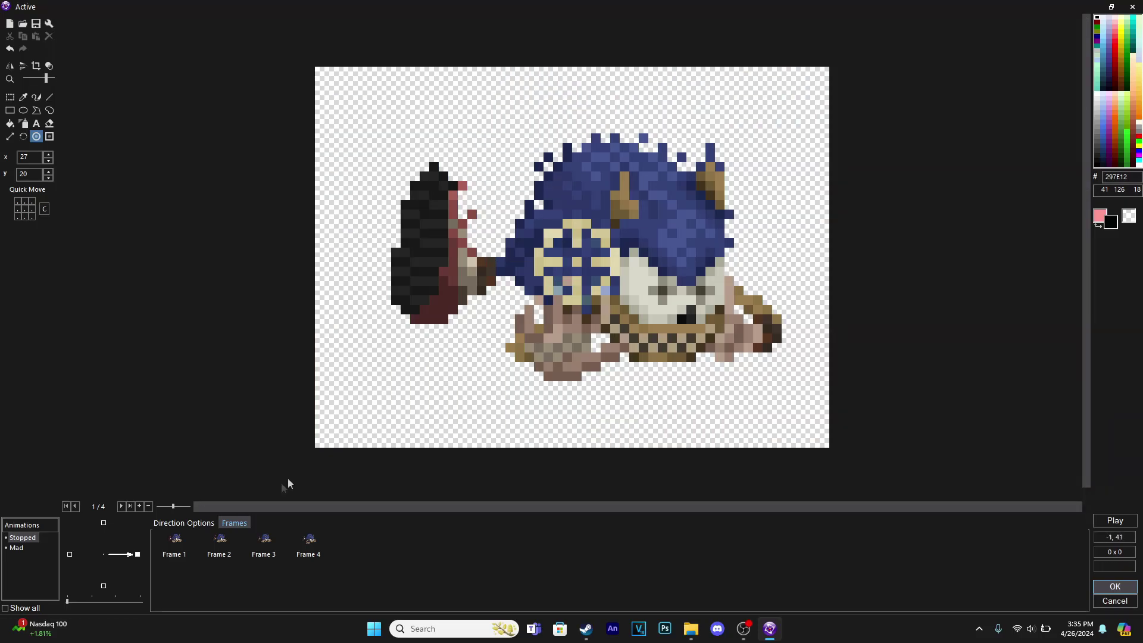
Check the hot spot's placement across the other Stopped frames and return to the Selection tool on Frame 1.
click(219, 554)
key(Right)
key(Right)
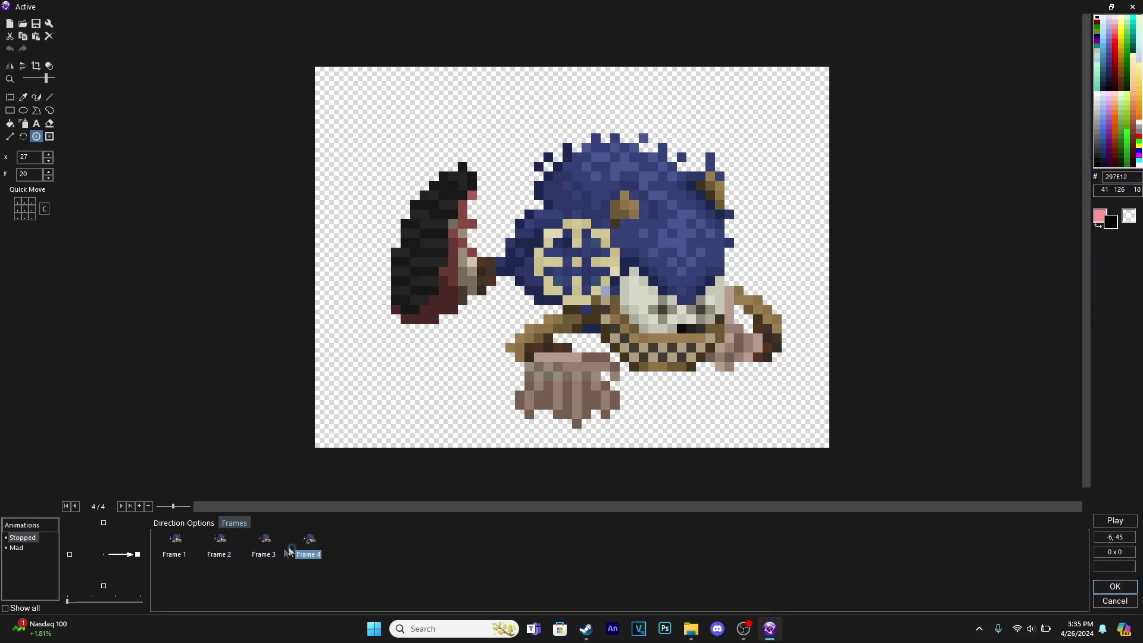
click(174, 554)
click(10, 97)
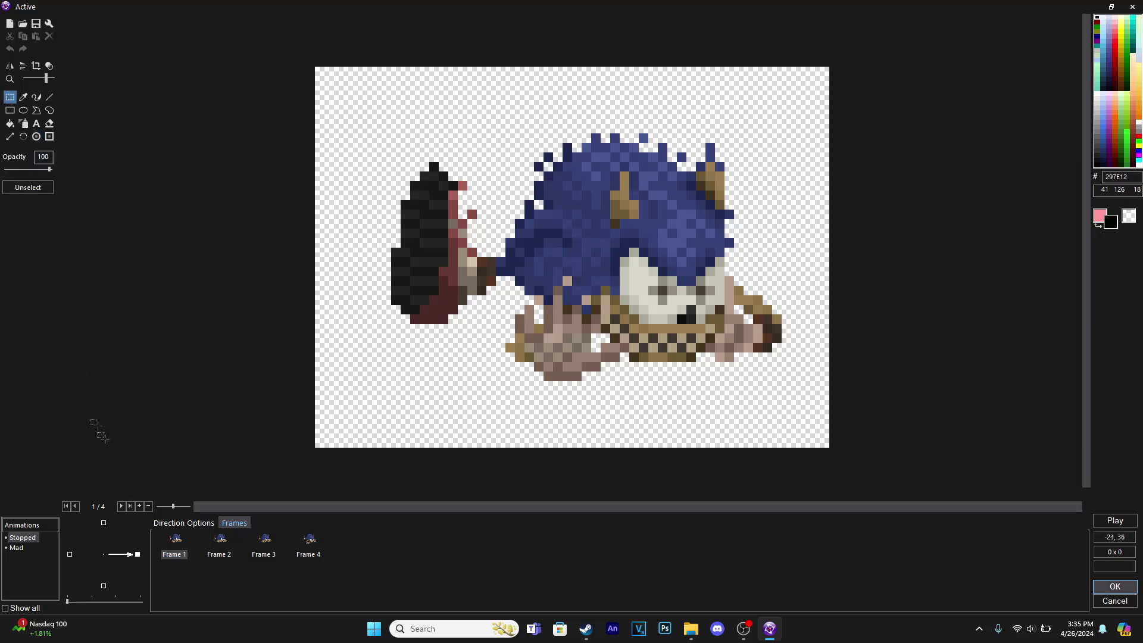
Review the Stopped animation's direction options, add a fifth frame from an existing pose, and play the animation preview.
click(189, 522)
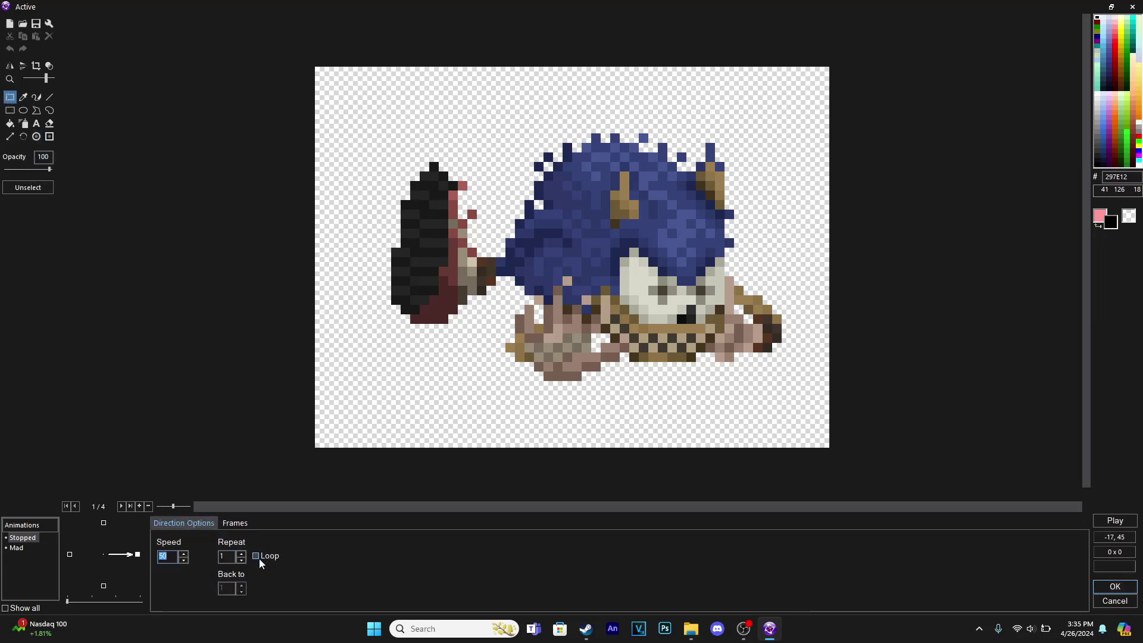
click(238, 521)
double_click(523, 543)
click(1099, 519)
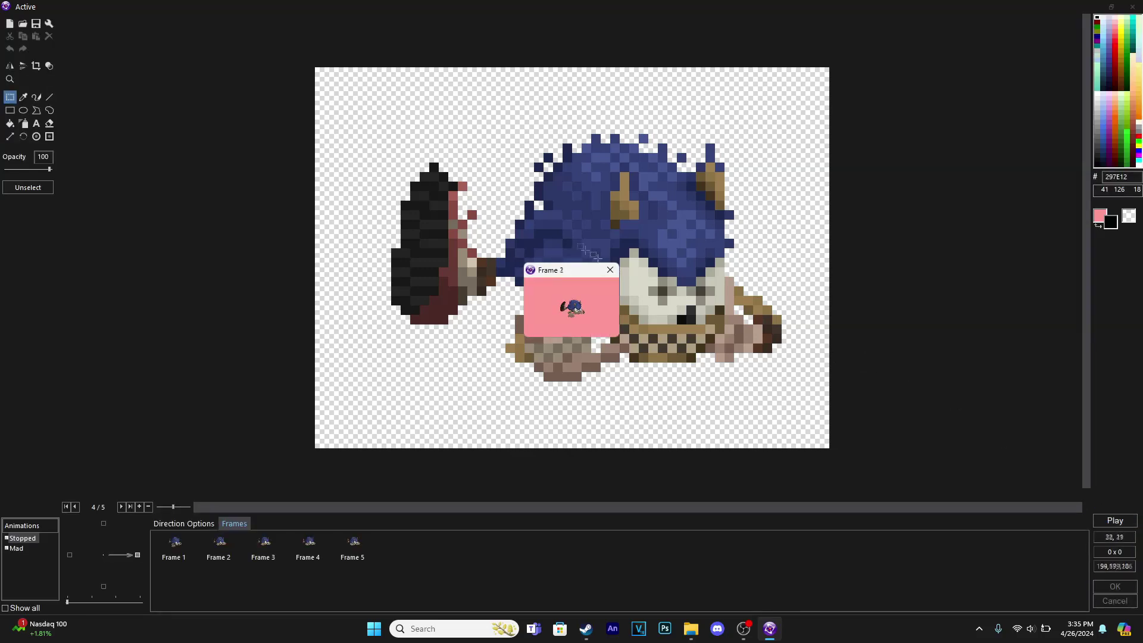
Set the Stopped animation's speed to 15, preview it, and return to its frames.
click(608, 271)
click(195, 526)
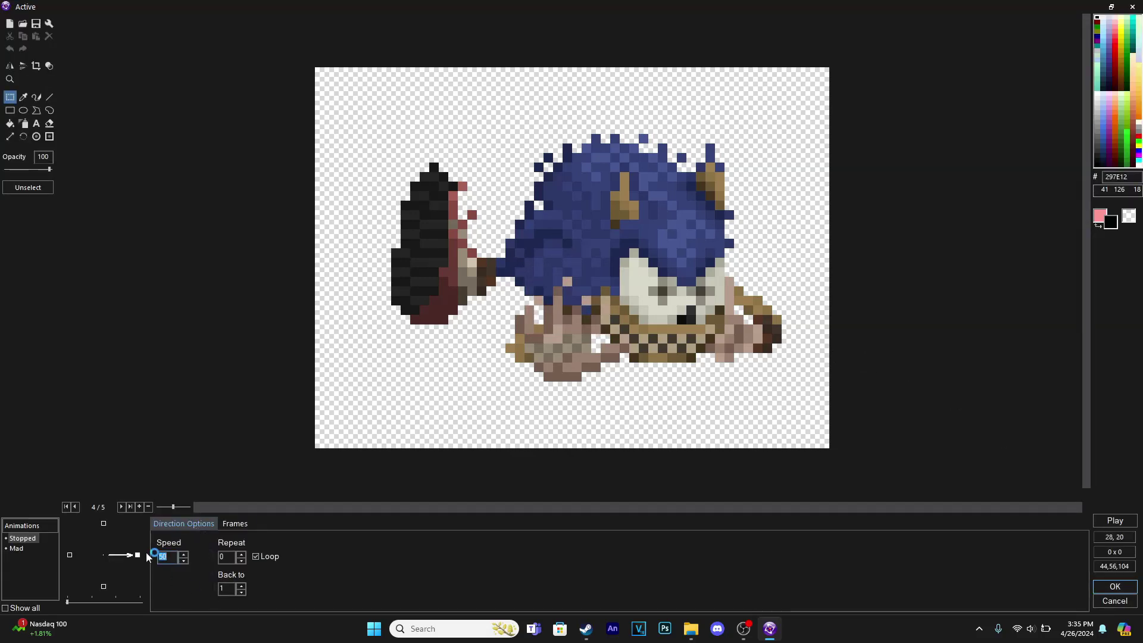
text(15)
click(1115, 520)
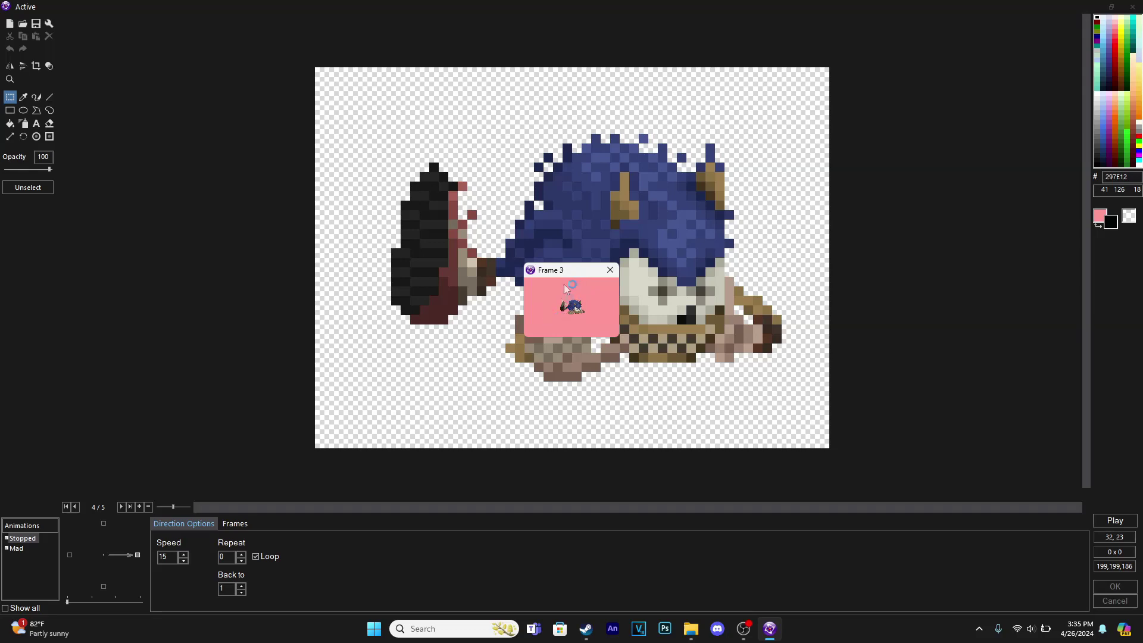
click(610, 270)
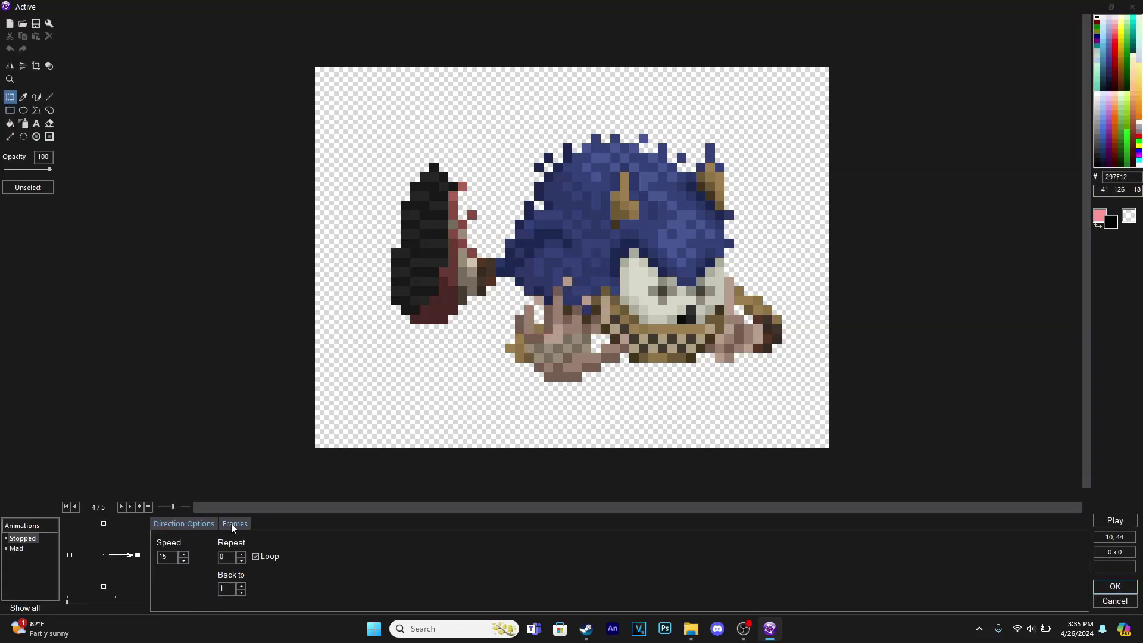
click(231, 524)
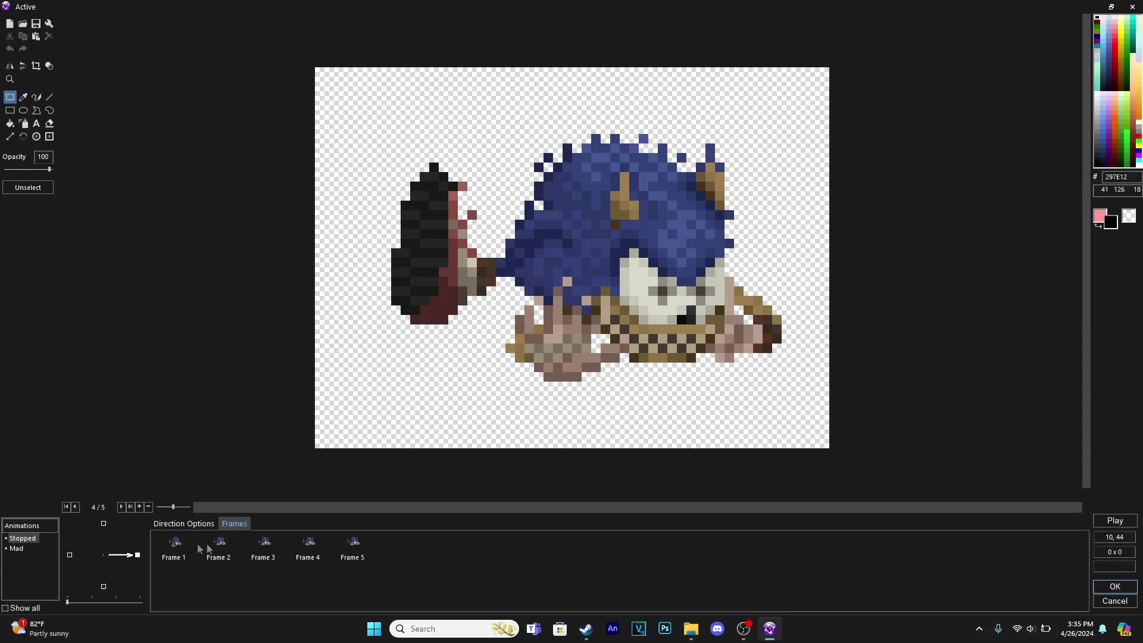
Copy Frame 1 of the Stopped animation into the Mad animation and place it before the sprite sheet frame.
click(18, 549)
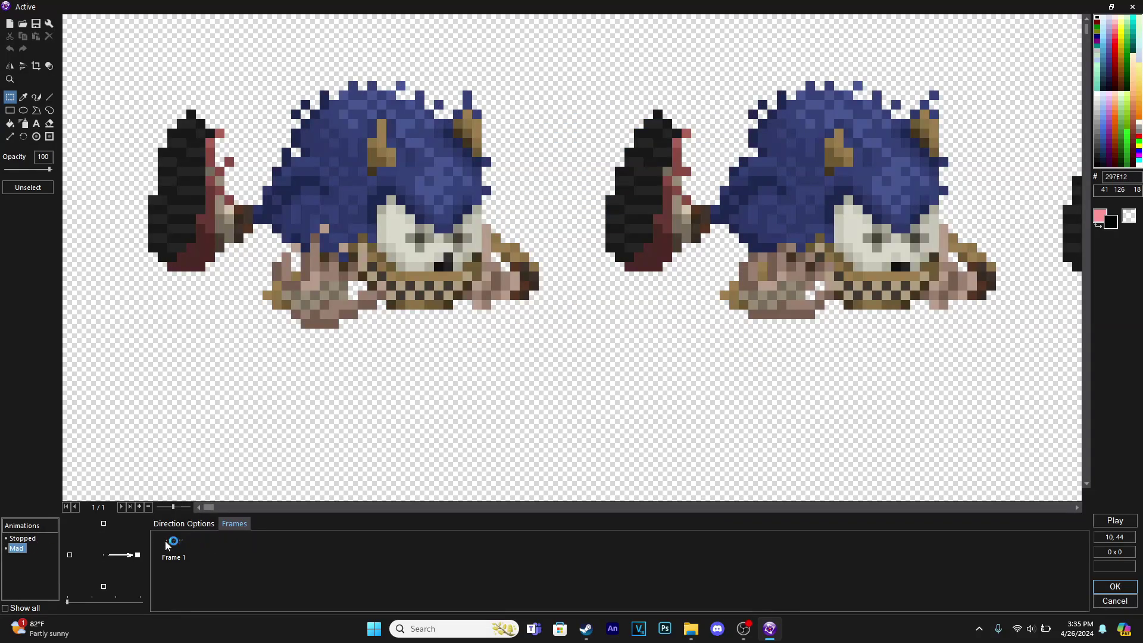
click(24, 539)
click(170, 548)
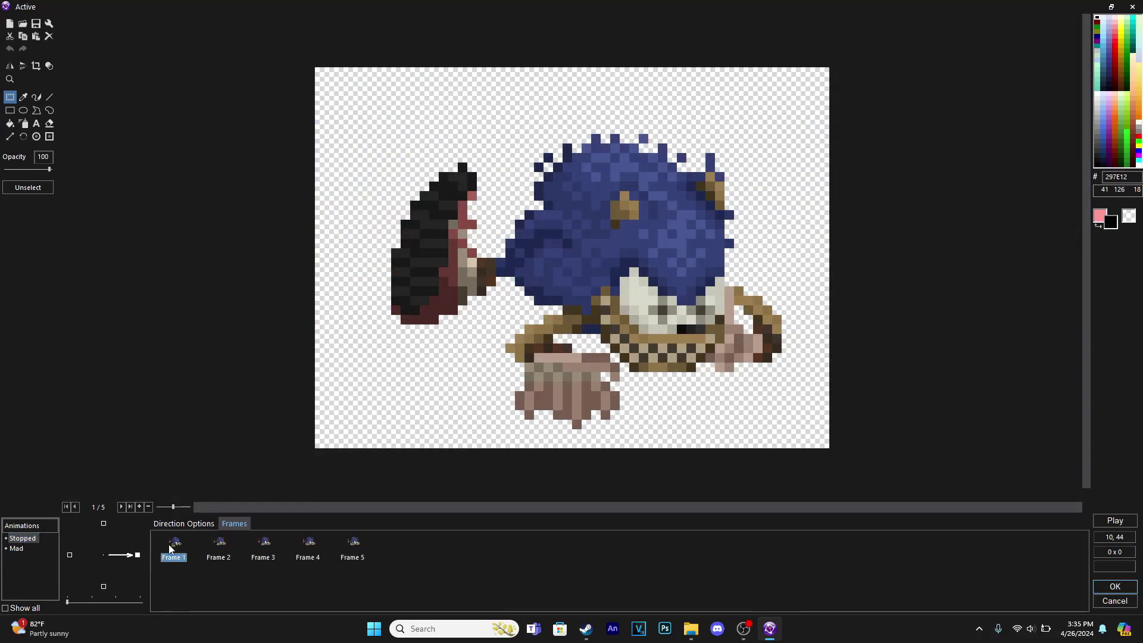
click(15, 549)
click(260, 569)
key(ctrl+v)
drag(216, 547, 174, 541)
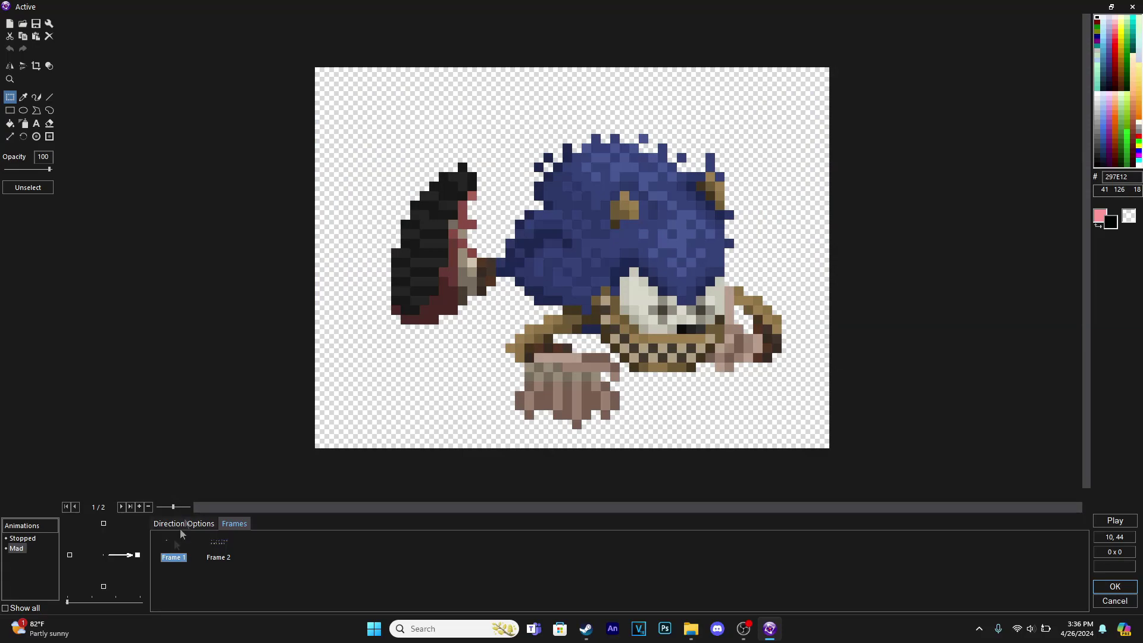
Replace the pose in Mad Frame 1 with the first pose from the sprite sheet's lower row, positioned over the old one.
click(218, 556)
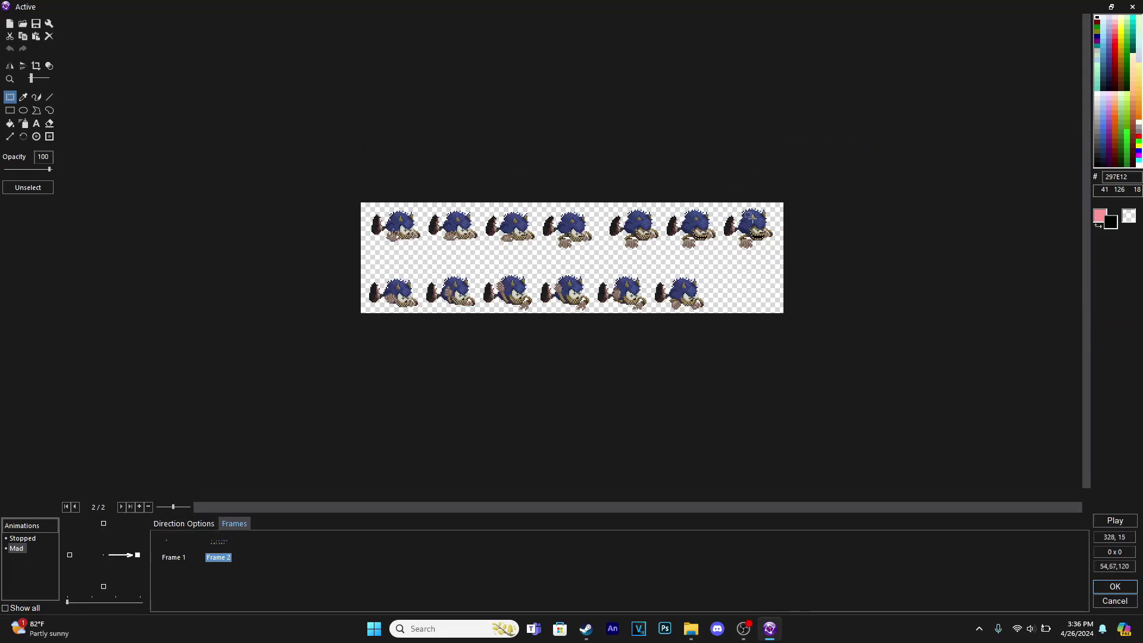
scroll(762, 147, up, 2)
scroll(728, 222, down, 2)
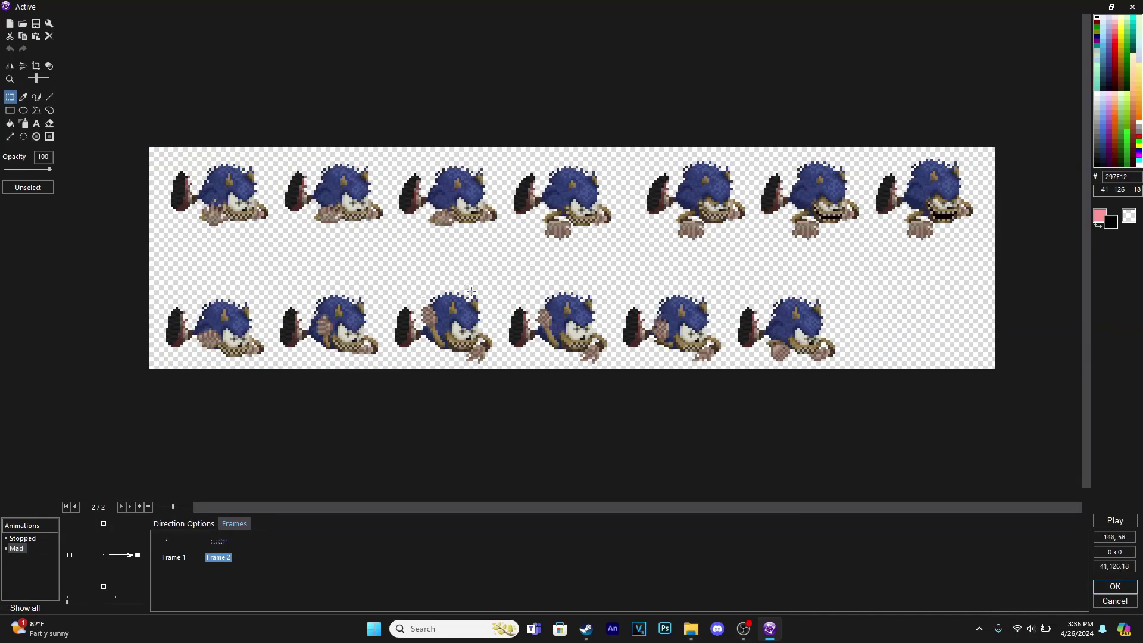
scroll(62, 388, up, 3)
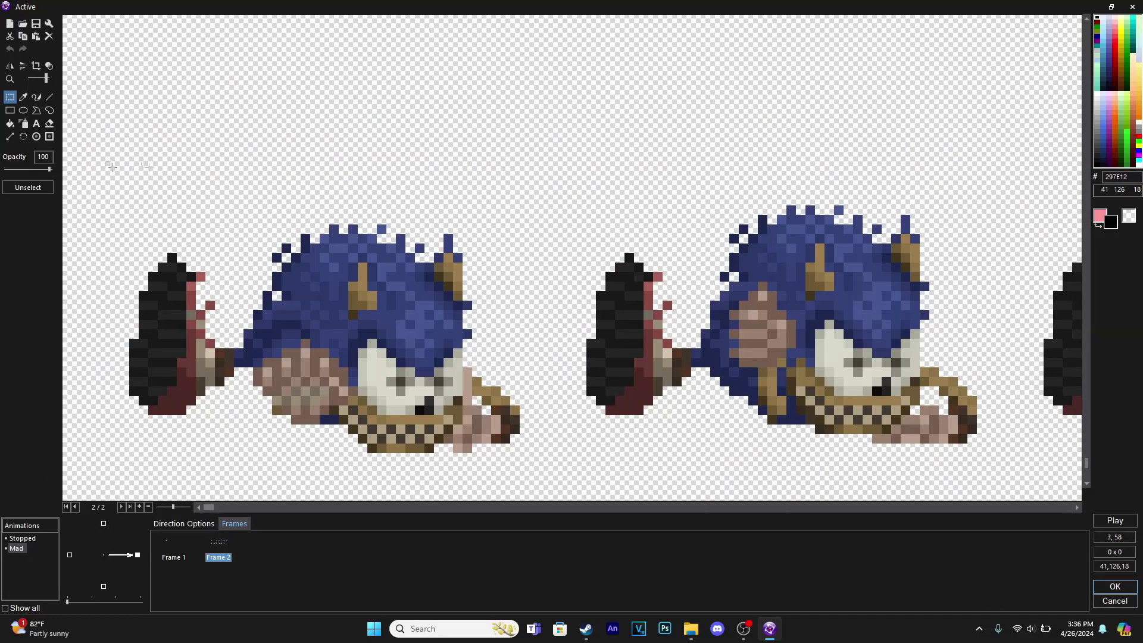
drag(532, 210, 115, 475)
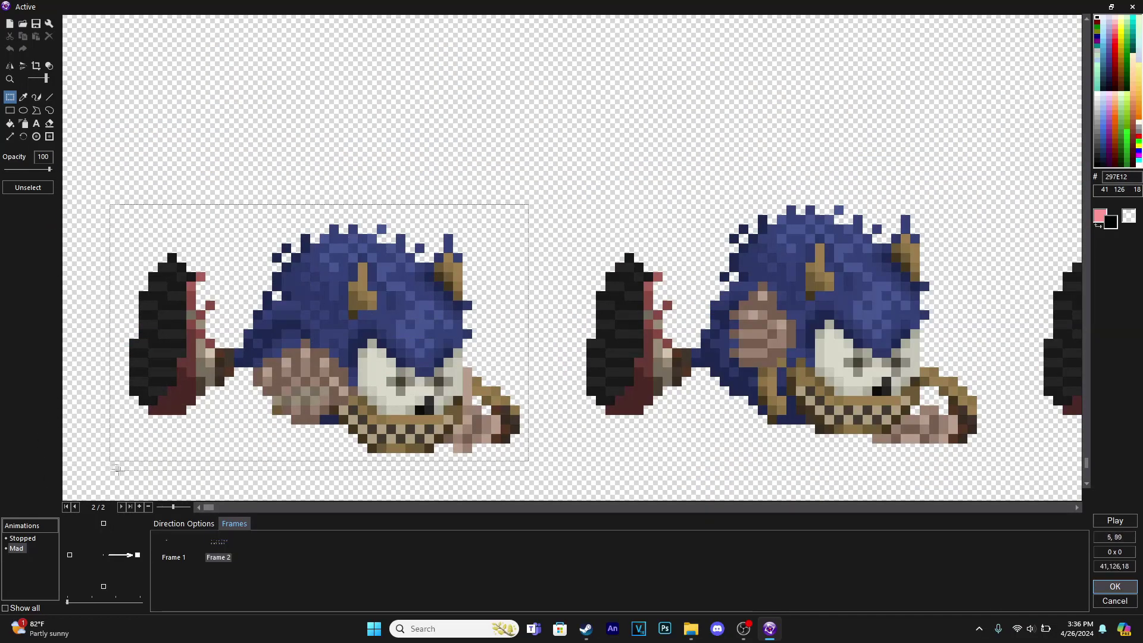
click(513, 453)
click(173, 557)
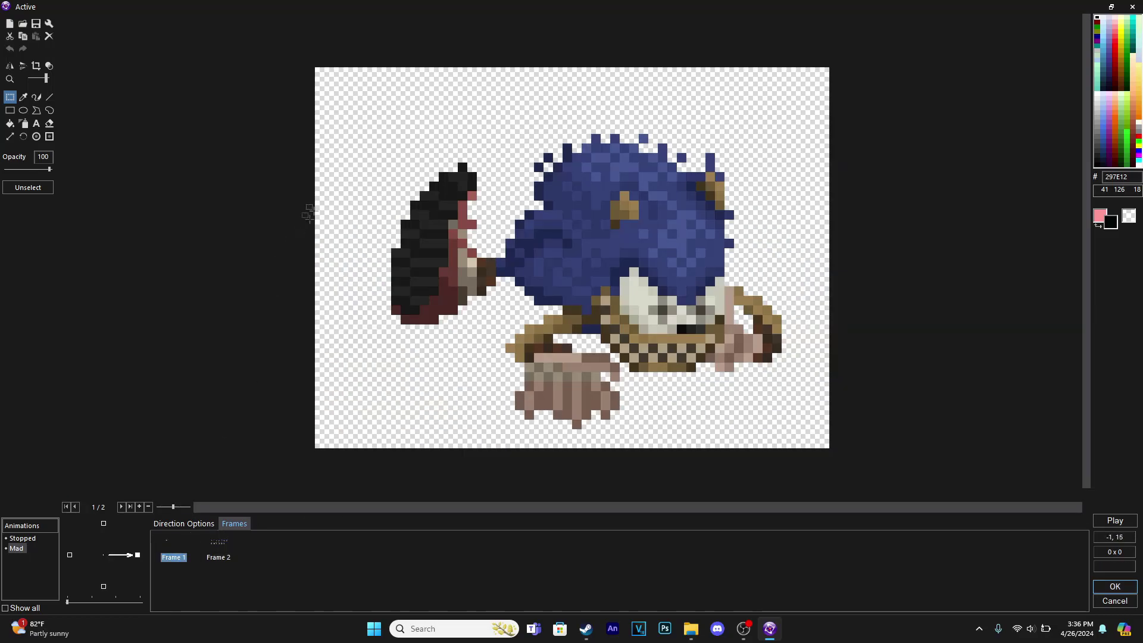
key(ctrl+a)
mouse_move(678, 347)
mouse_down()
mouse_move(621, 299)
mouse_move(678, 366)
mouse_up()
key(Up)
key(Down)
click(248, 340)
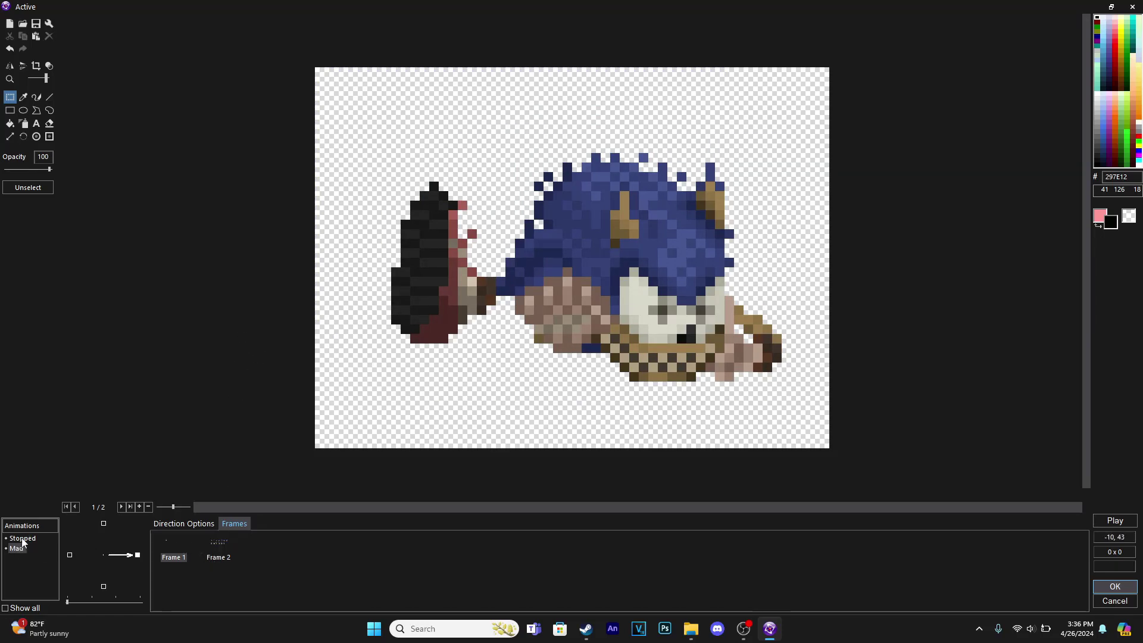
Compare Mad Frame 1 with the Stopped pose and move its whole image up one pixel.
click(24, 539)
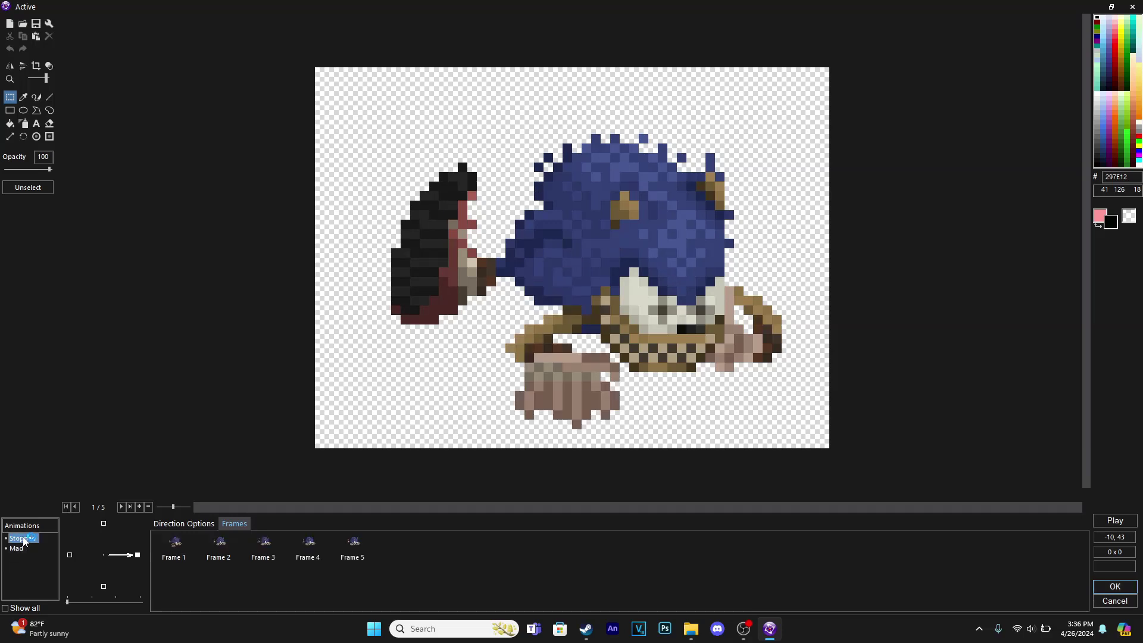
click(15, 548)
click(173, 547)
drag(257, 49, 845, 448)
key(Up)
click(938, 336)
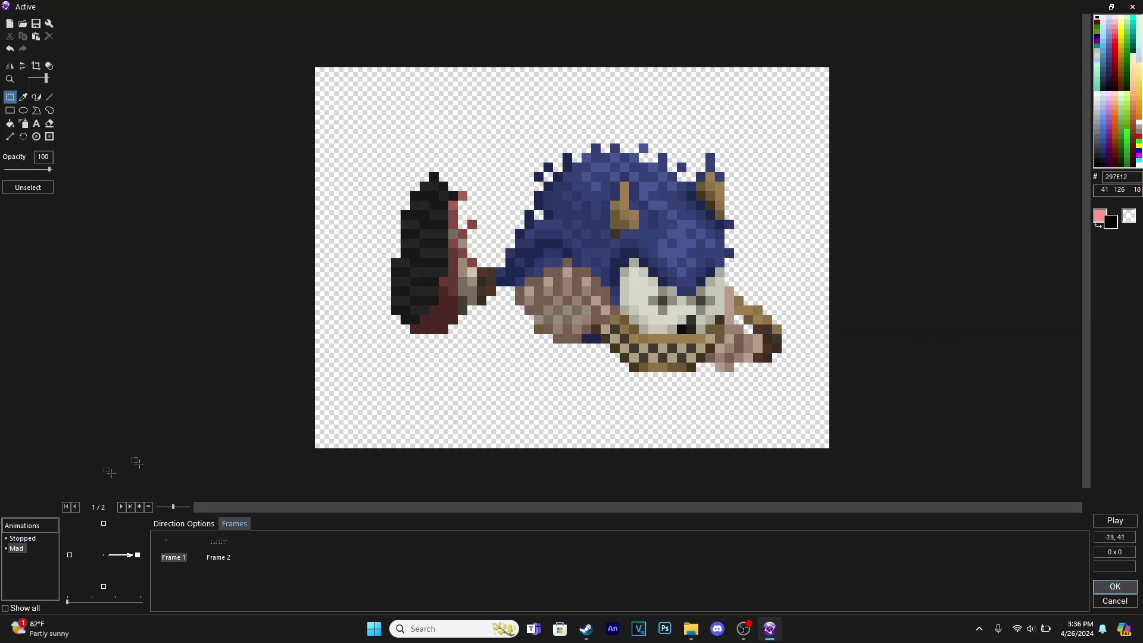
Move the Mad Frame 1 image up one more pixel and recheck its alignment against the Stopped animation.
click(22, 538)
click(16, 548)
click(173, 557)
drag(288, 41, 931, 485)
key(Up)
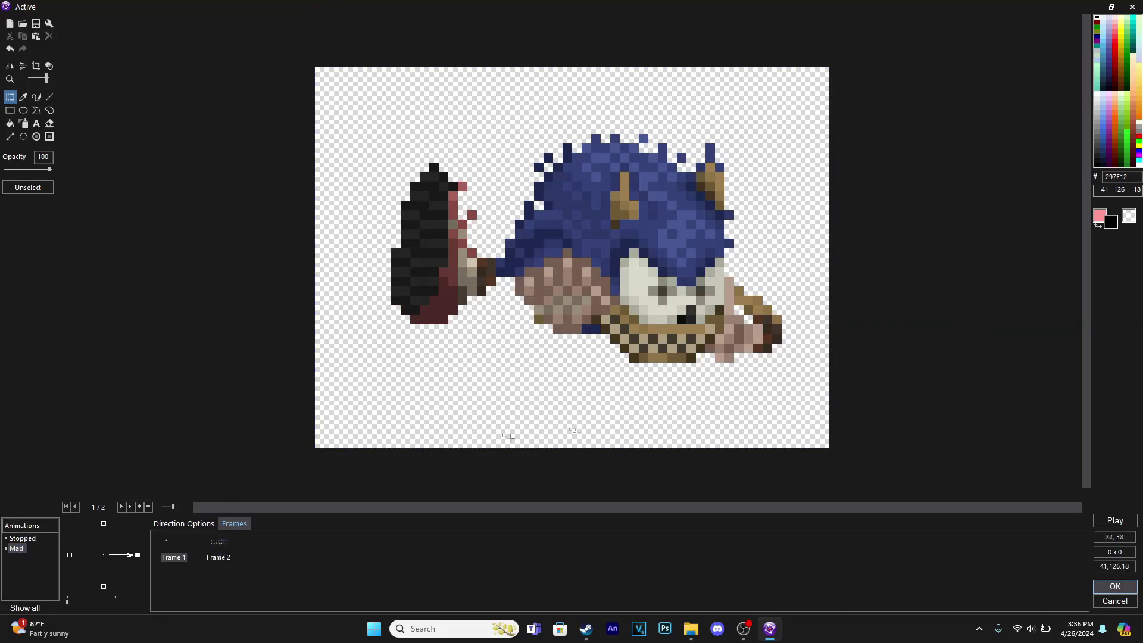
click(28, 538)
click(14, 548)
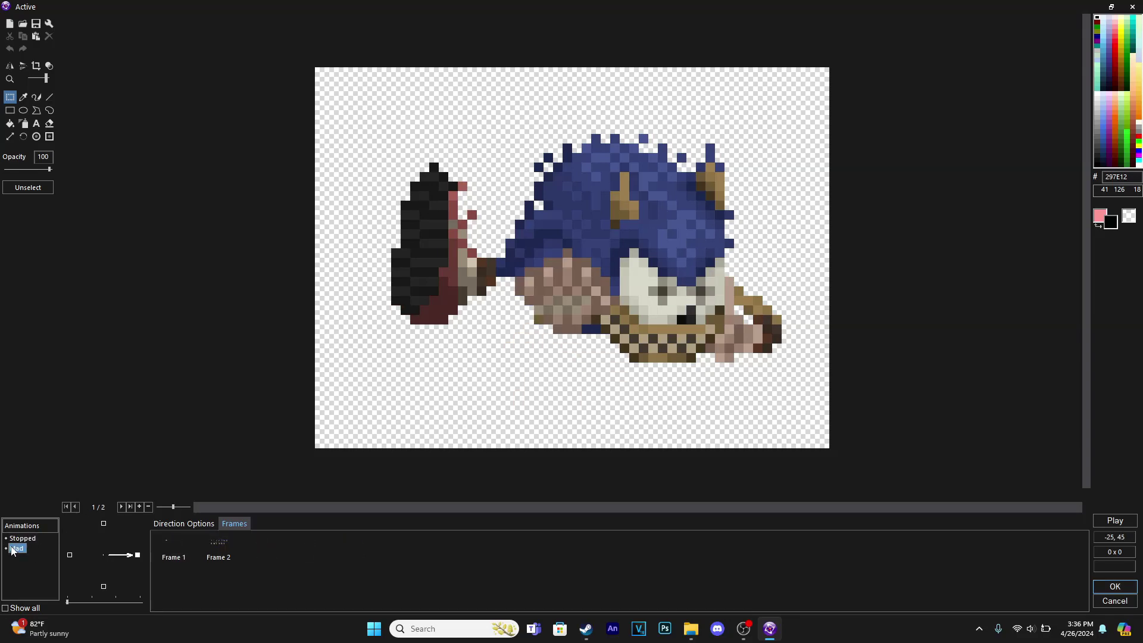
Duplicate Frame 1 of the Mad animation as a second frame ahead of the sprite sheet.
click(179, 547)
key(ctrl+c)
key(ctrl+v)
Replace the pose in Mad Frame 2 with the second pose from the sprite sheet's lower row, aligned to Frame 1.
click(263, 546)
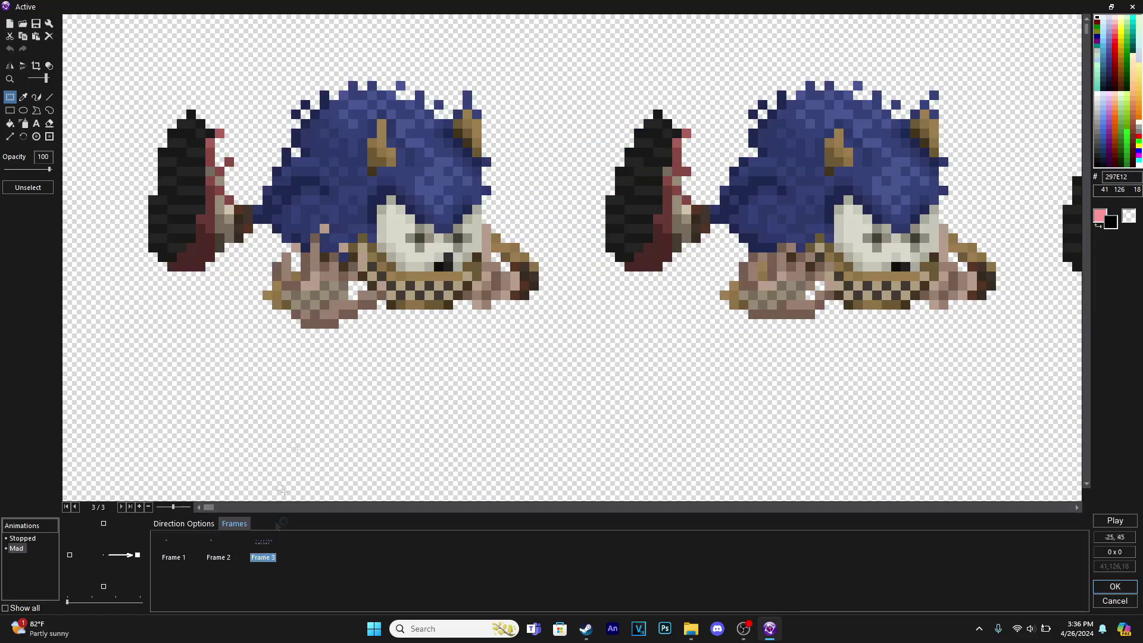
scroll(310, 306, down, 2)
scroll(309, 306, up, 3)
scroll(308, 280, down, 2)
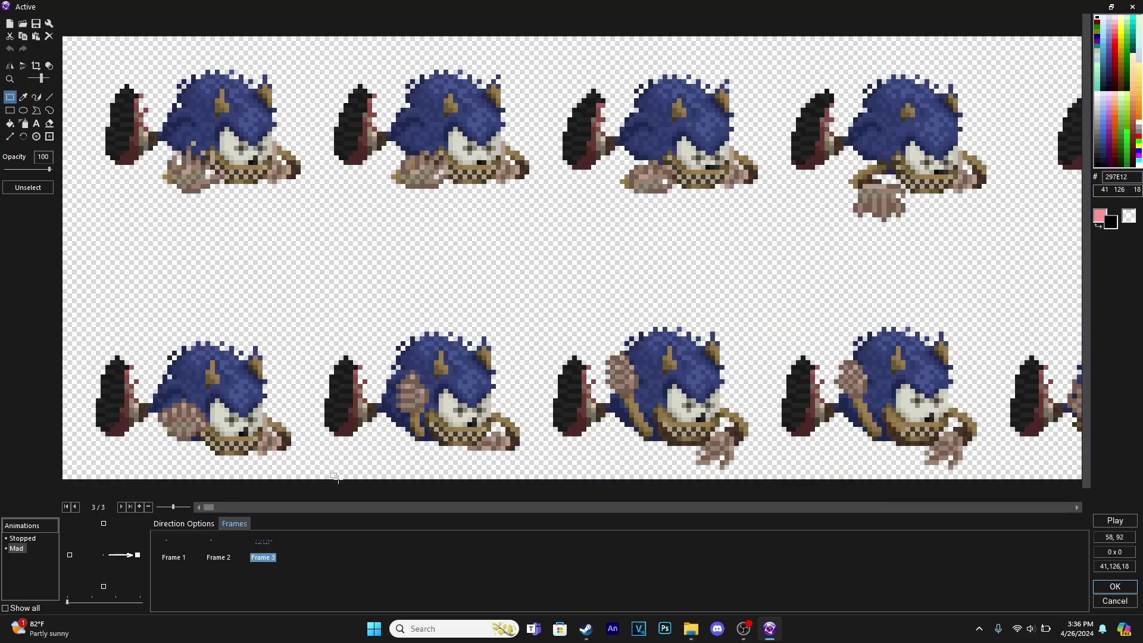
scroll(308, 256, up, 2)
drag(300, 194, 735, 474)
click(760, 409)
click(213, 549)
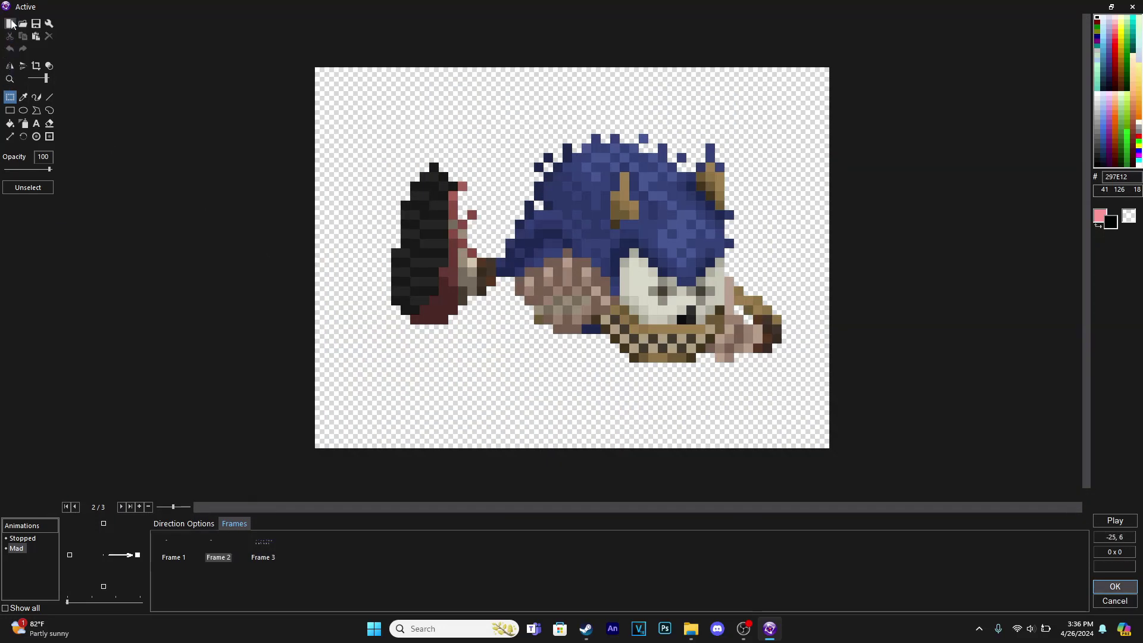
click(182, 556)
click(215, 556)
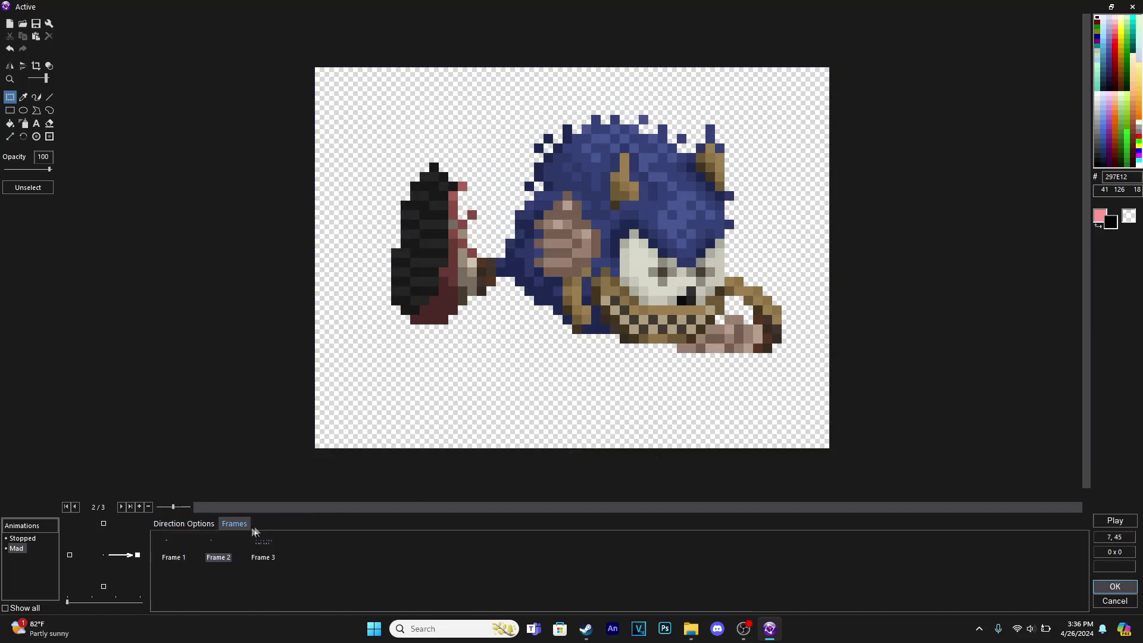
Compare the alignment of Mad Frames 1 and 2 and look over the remaining poses on the sprite sheet frame.
click(178, 555)
click(218, 556)
click(262, 556)
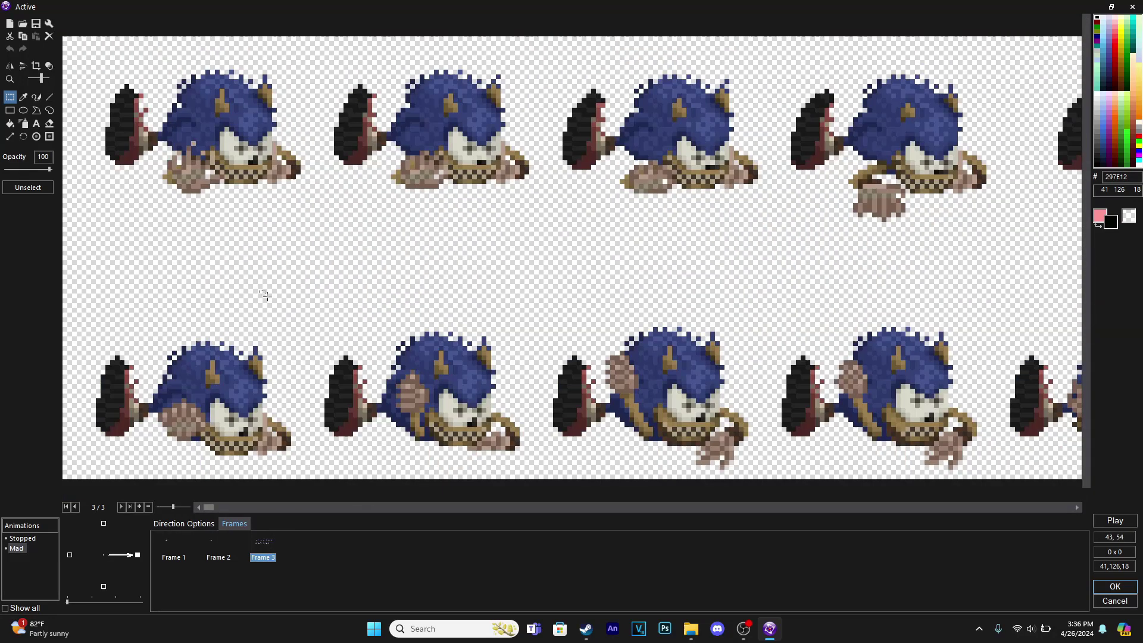
scroll(263, 294, down, 3)
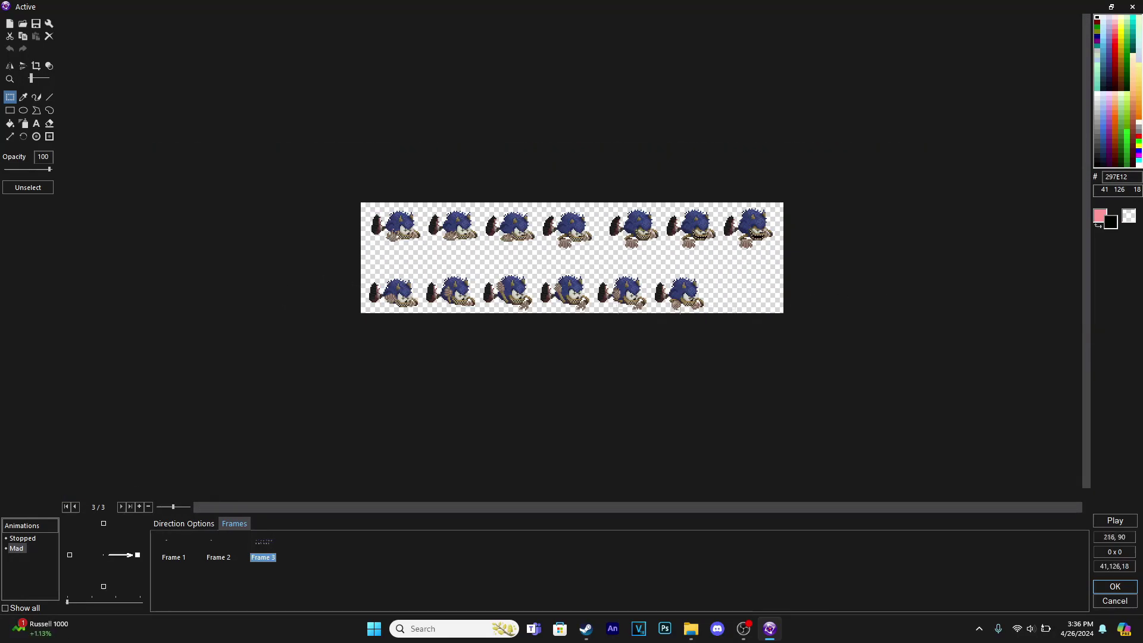
scroll(709, 316, up, 1)
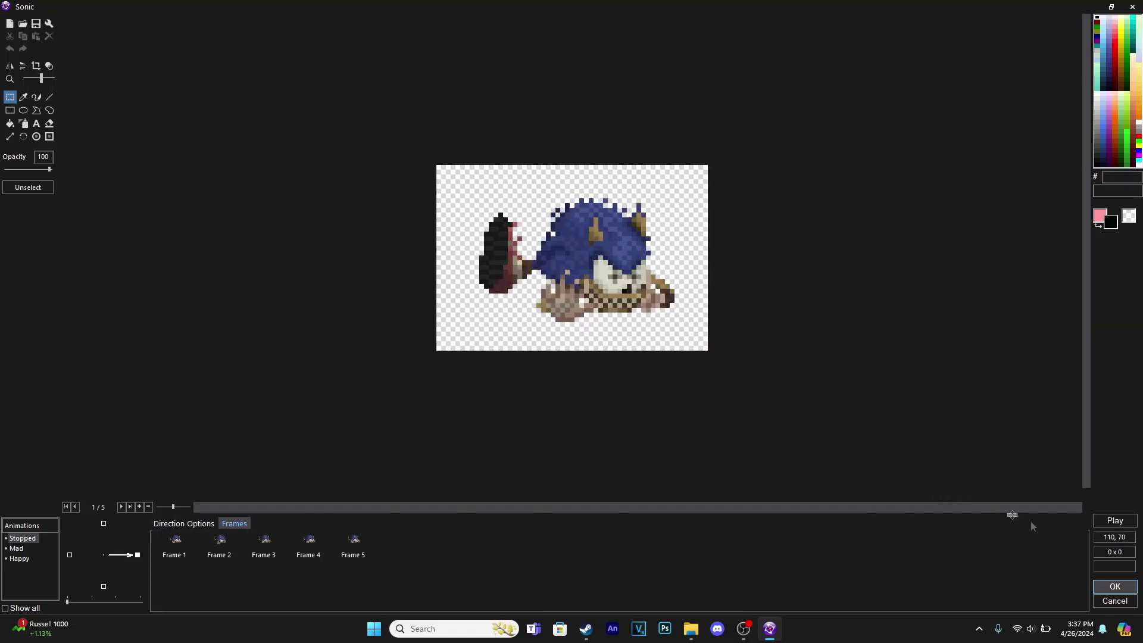
Play the previews of the Sonic object's Stopped and Mad animations.
click(1110, 521)
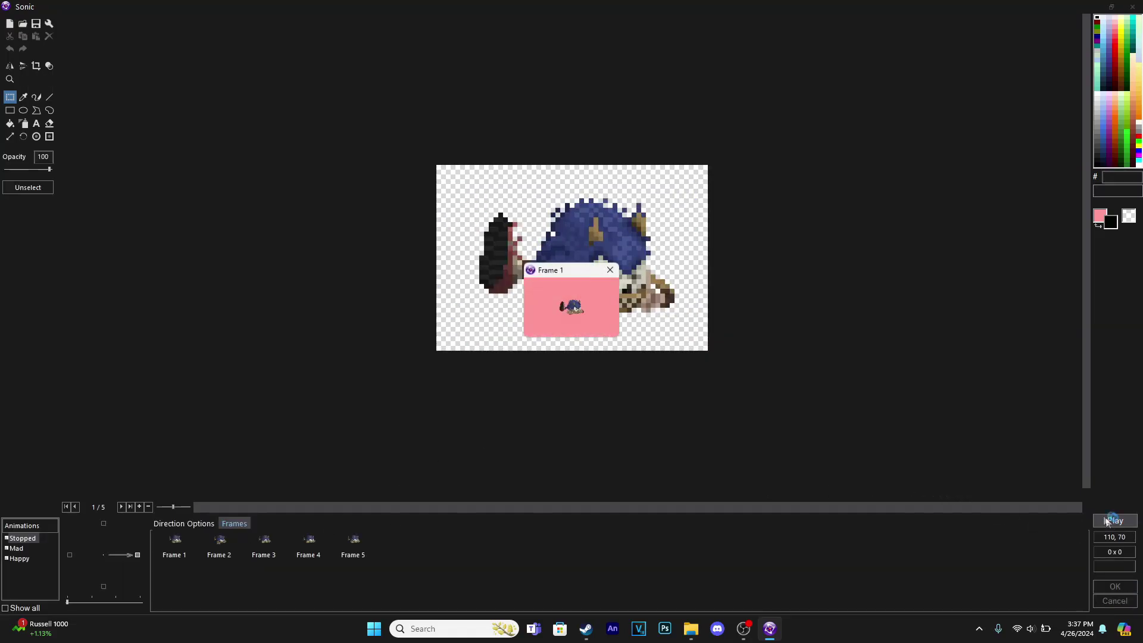
click(606, 268)
click(20, 546)
click(1131, 521)
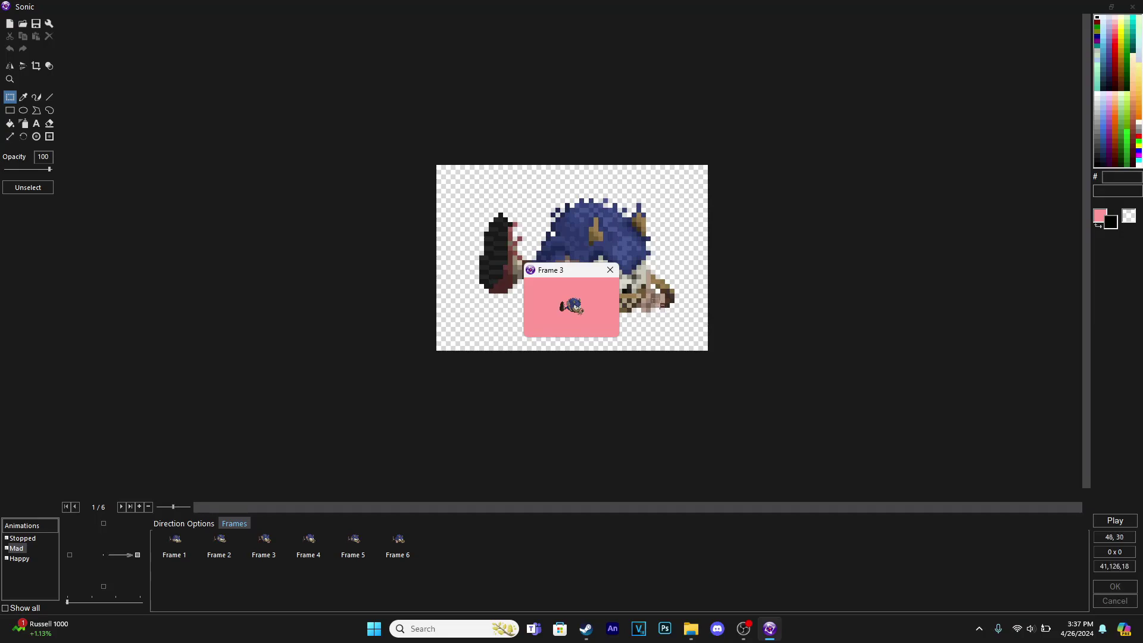
click(608, 271)
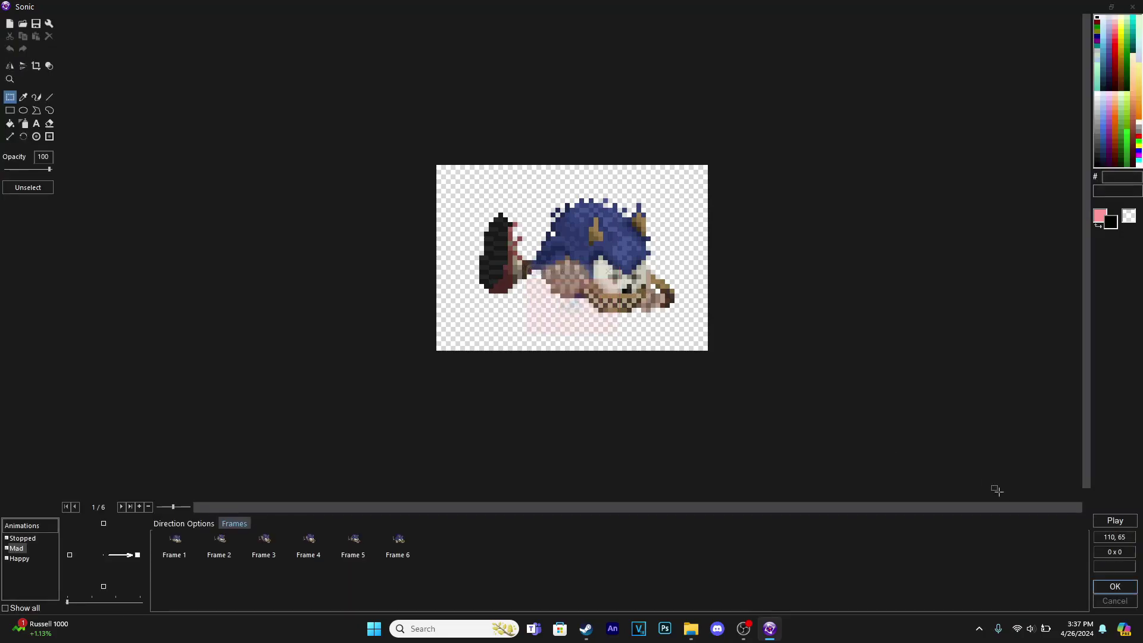
click(1115, 520)
click(609, 271)
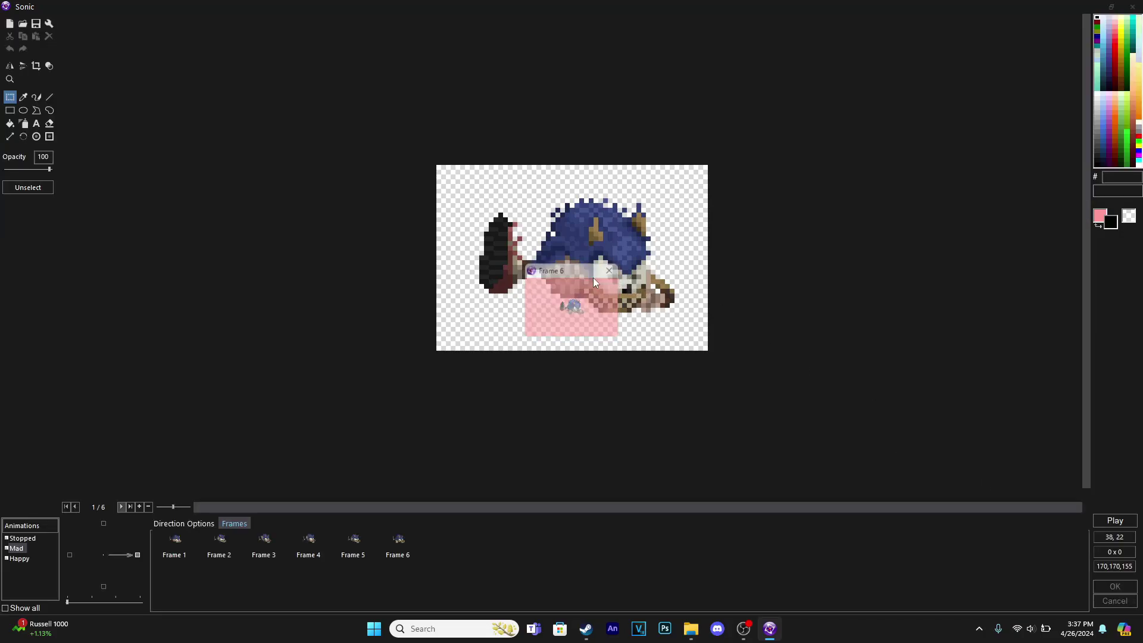
Preview the Happy animation, check its direction options, and accept the Sonic object's animations.
click(13, 561)
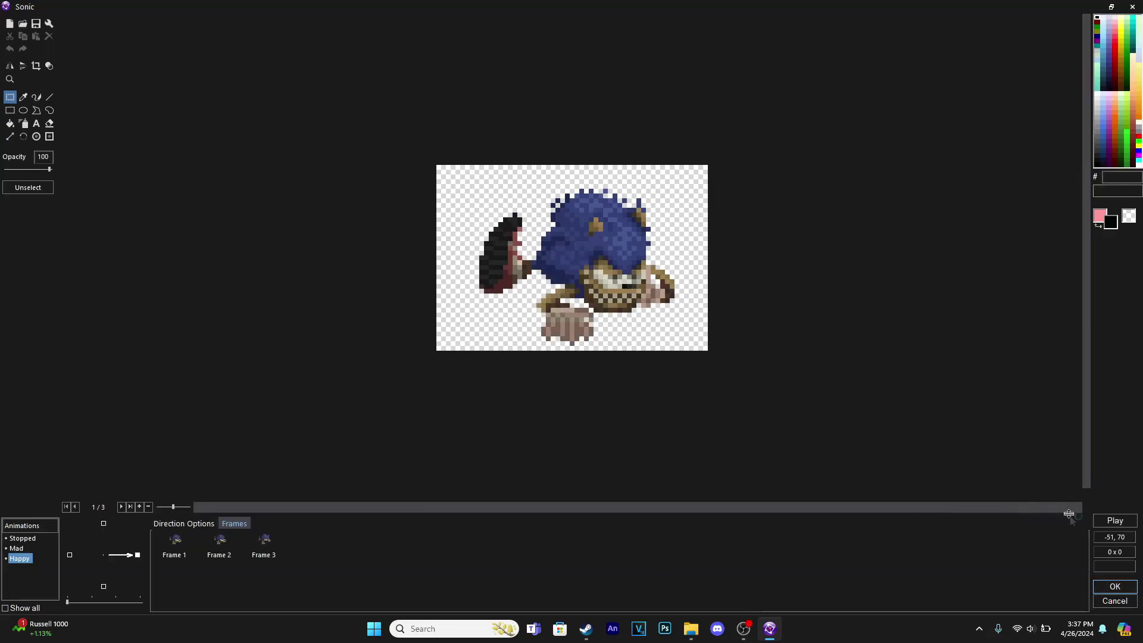
click(1115, 521)
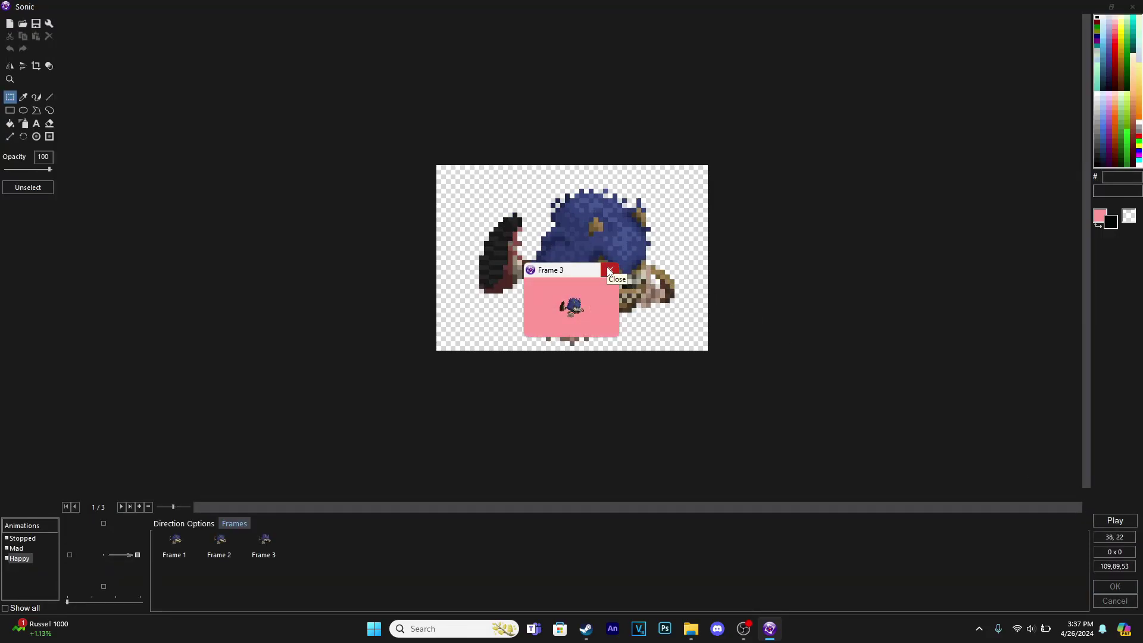
click(609, 271)
click(181, 523)
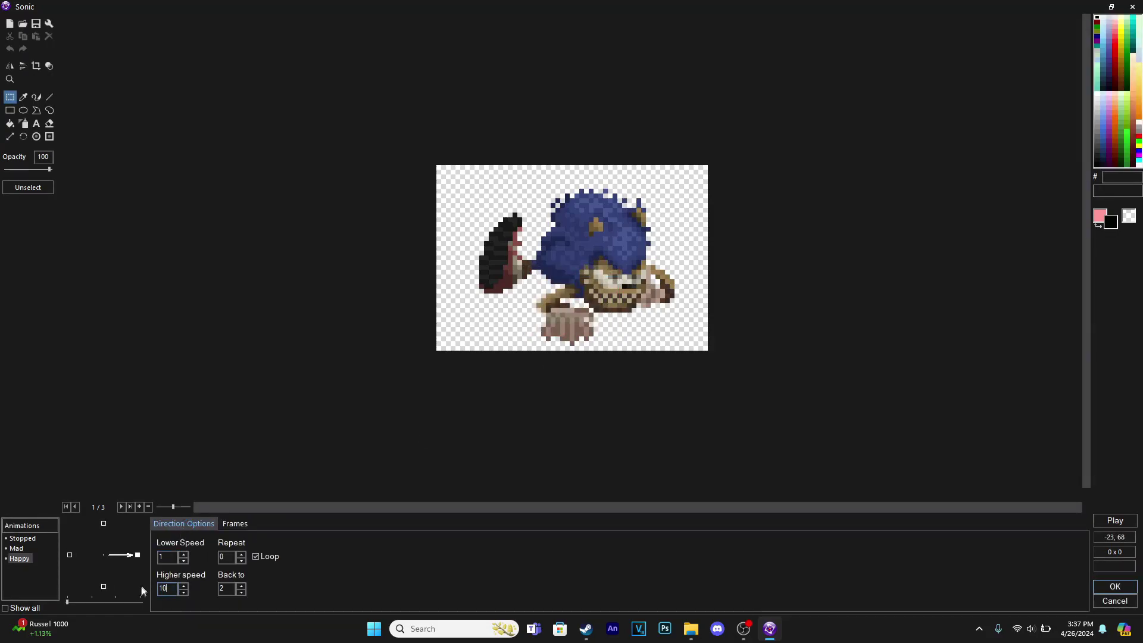
click(232, 524)
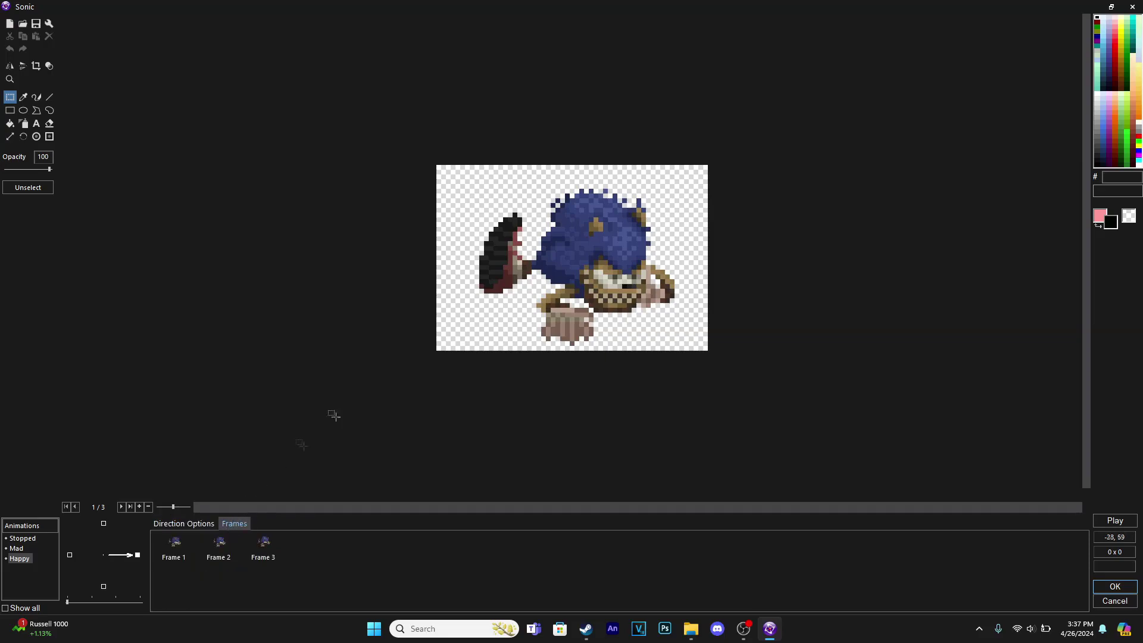
click(1108, 588)
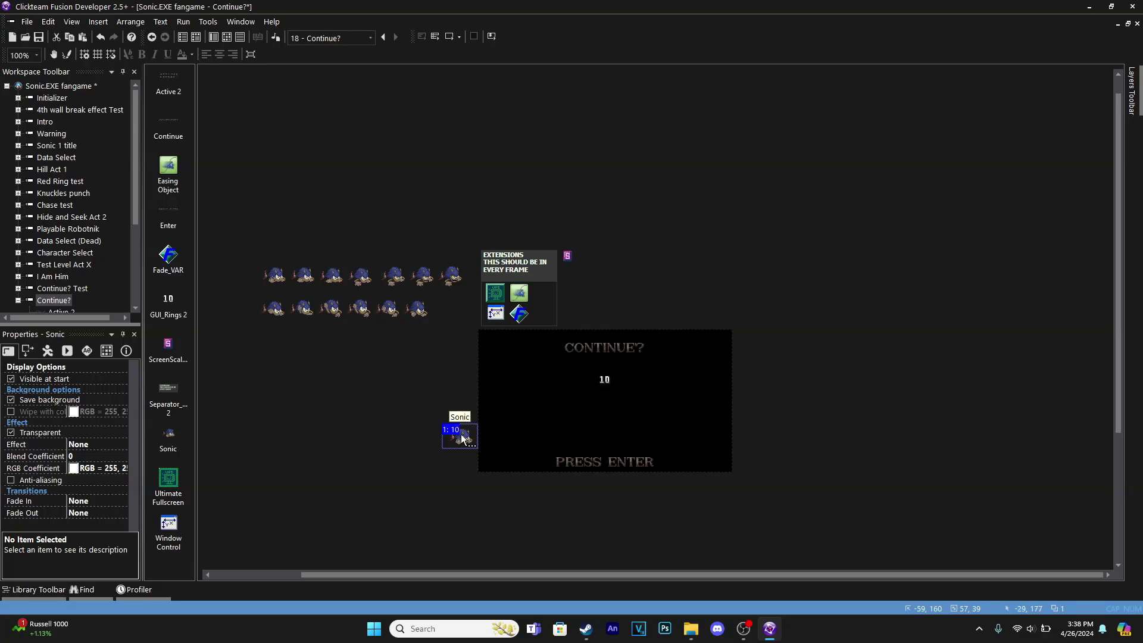
Align the Sonic object to the horizontal center of the Continue? frame.
right_click(461, 438)
mouse_move(619, 222)
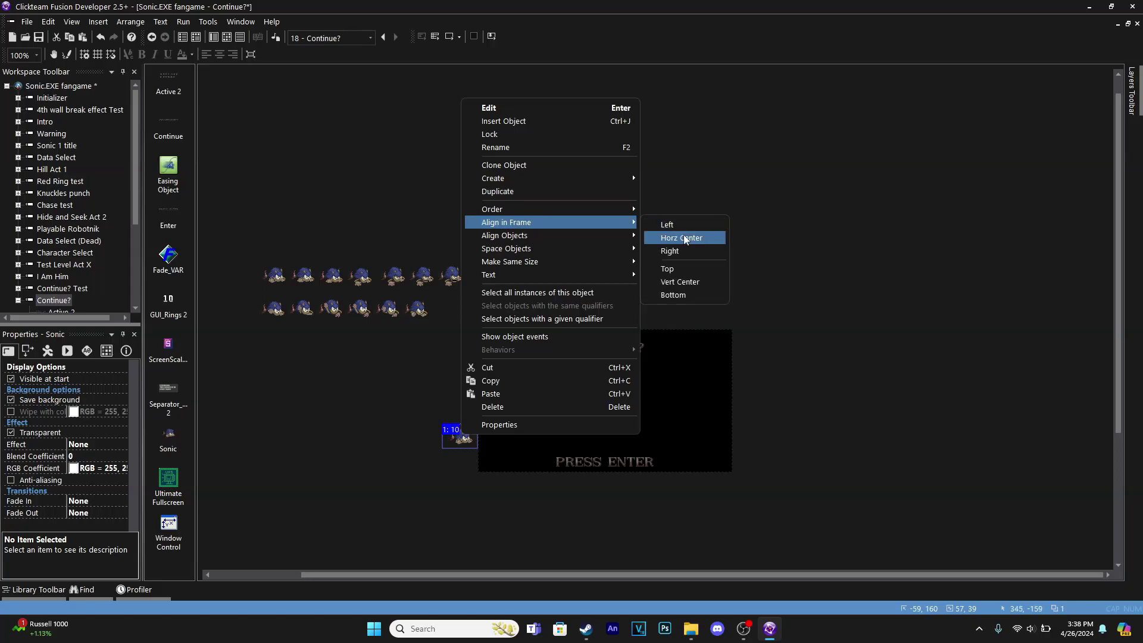
click(685, 238)
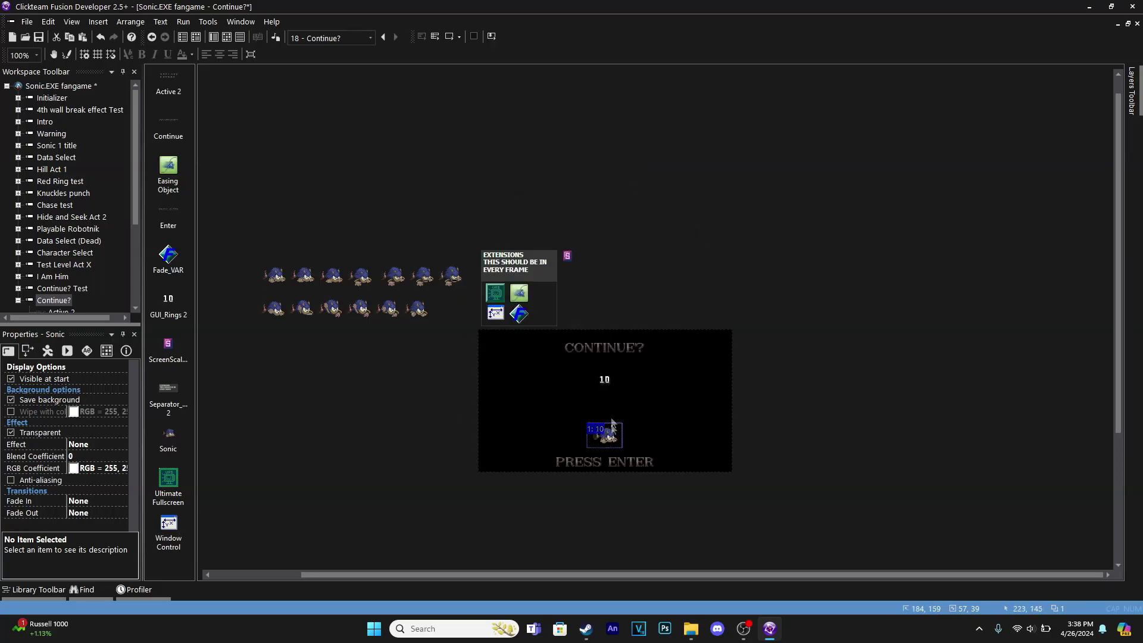
Run the Continue? frame to check the centered Sonic object, and close the test window.
click(468, 134)
click(450, 39)
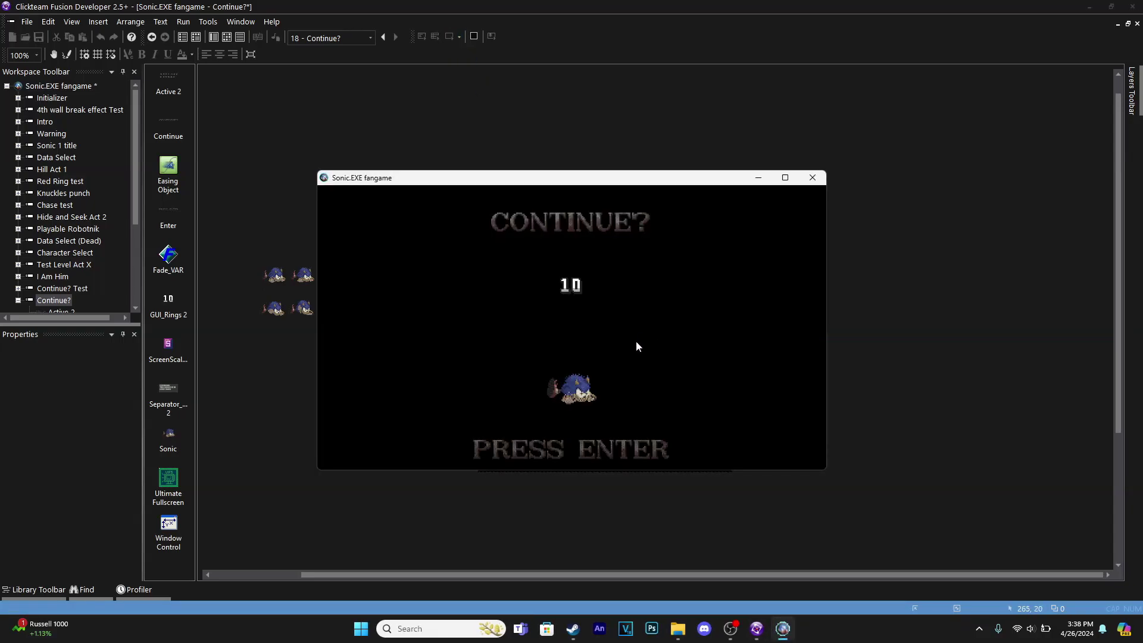
click(811, 178)
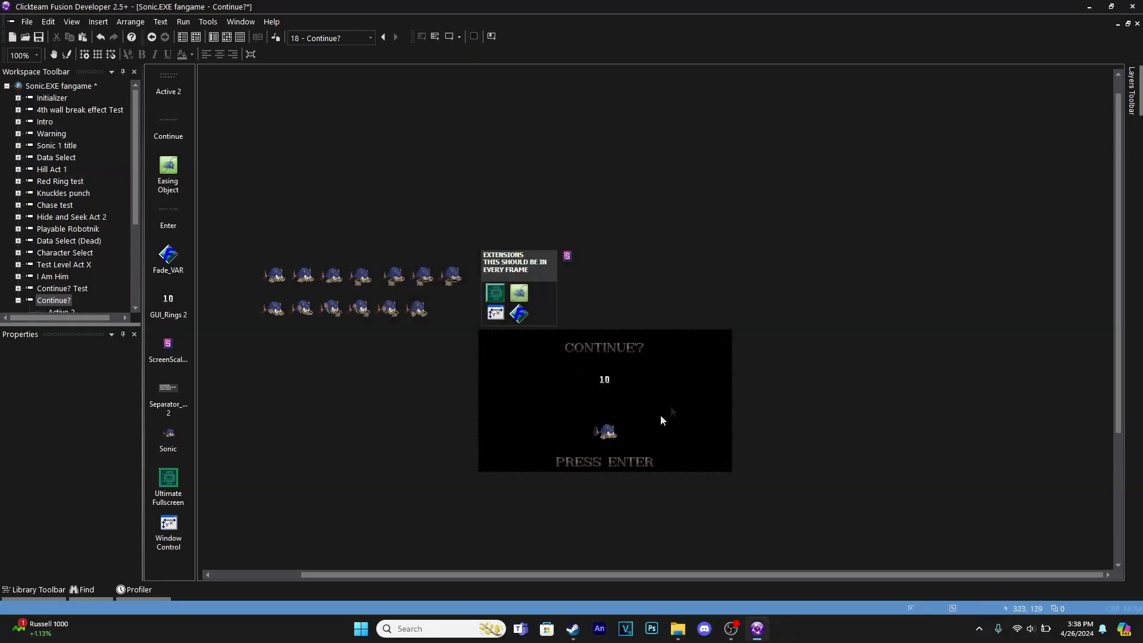
Open the Enter object's Stopped animation, compare Frames 1 and 2, and accept it.
double_click(613, 459)
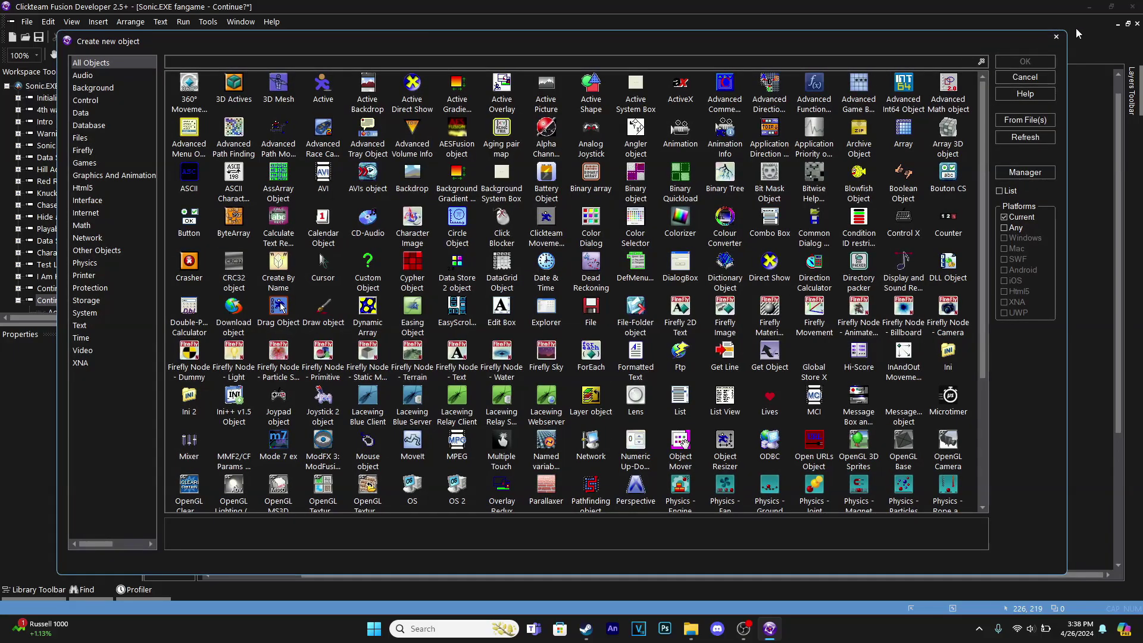
click(1056, 36)
double_click(631, 461)
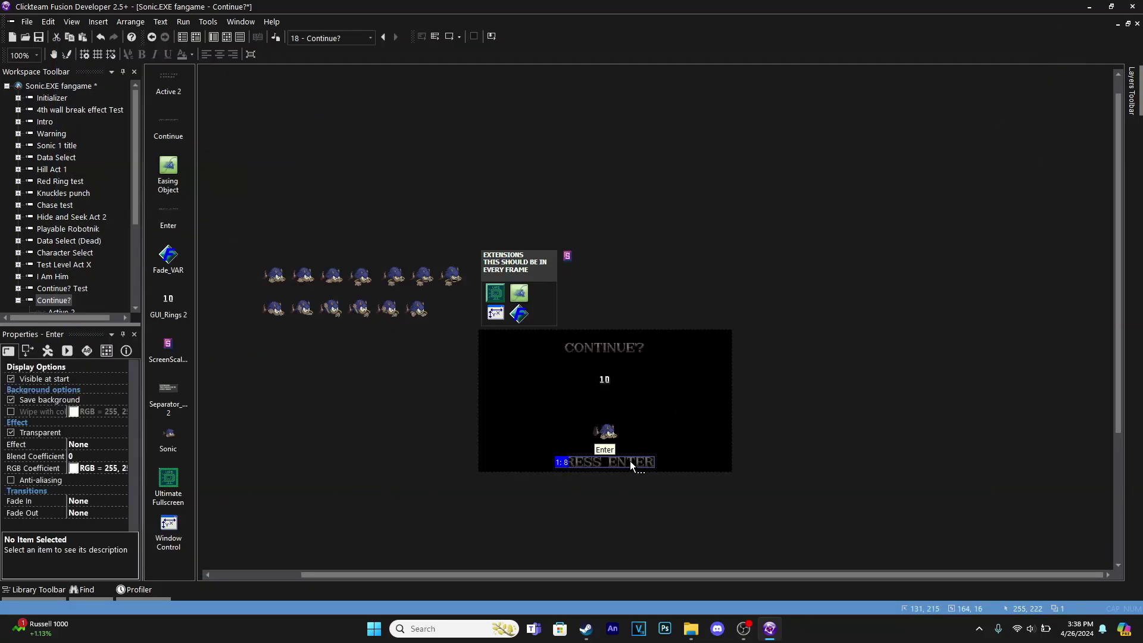
click(172, 543)
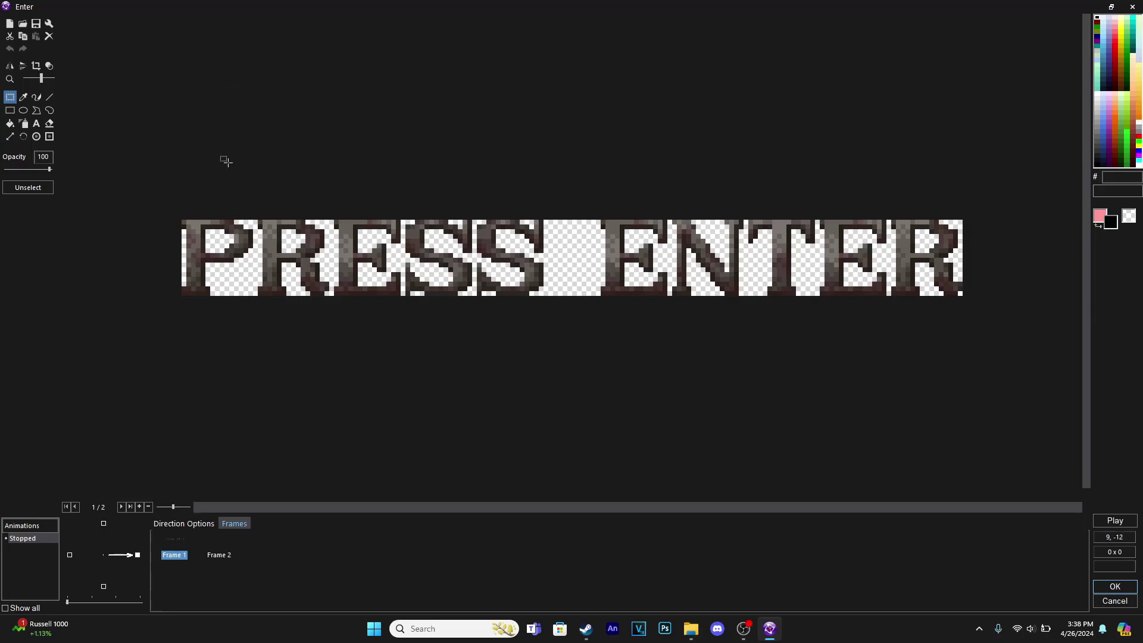
scroll(536, 262, down, 1)
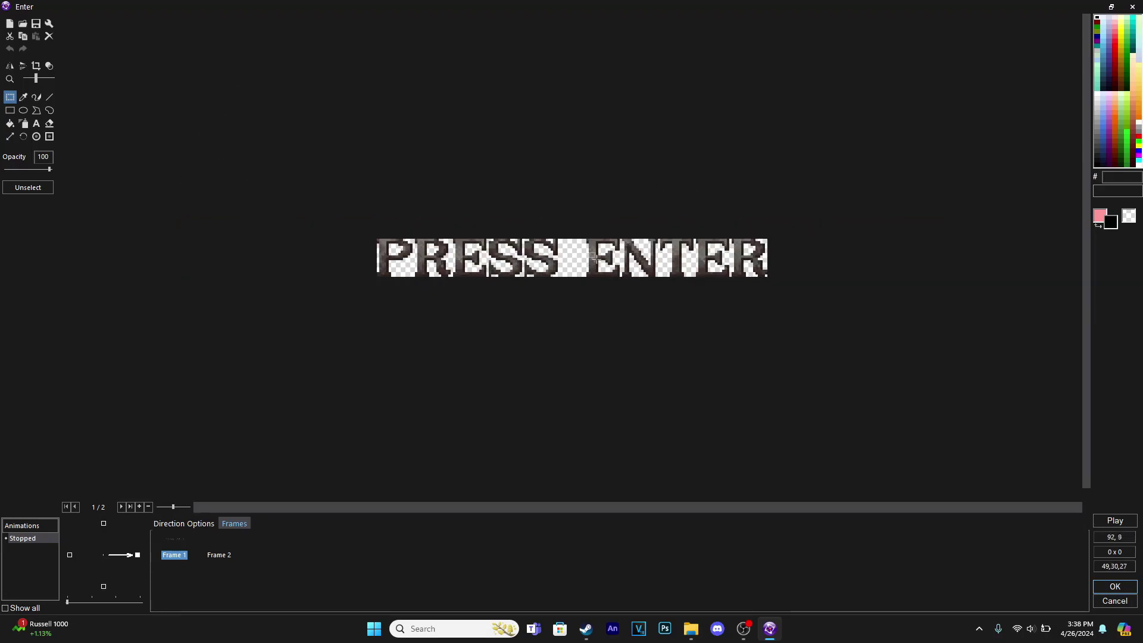
scroll(515, 278, up, 1)
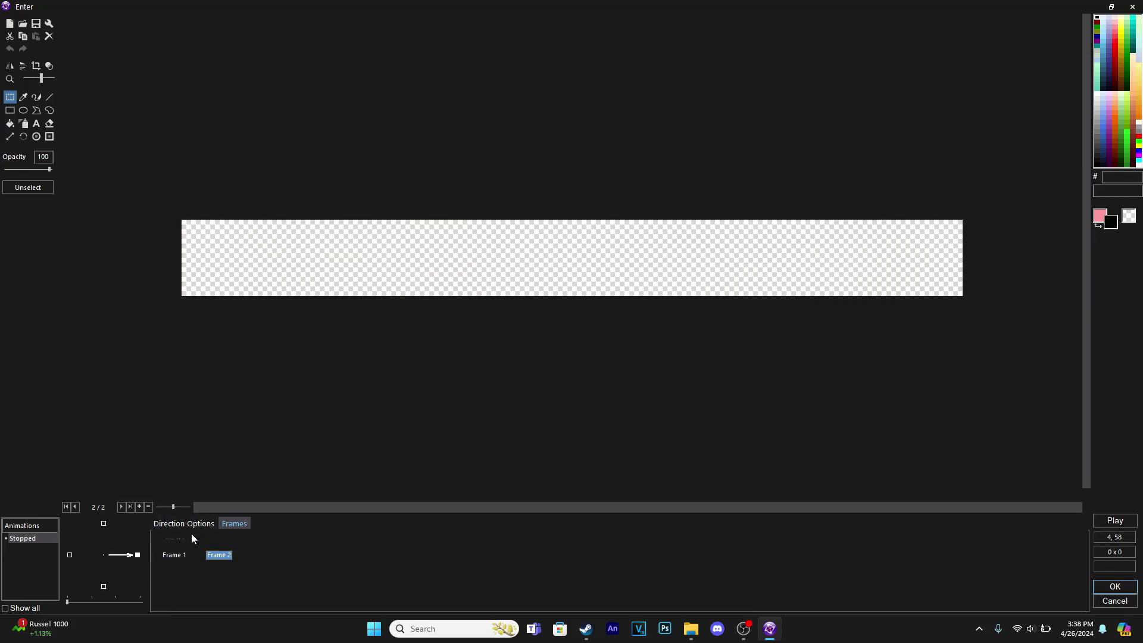
click(220, 554)
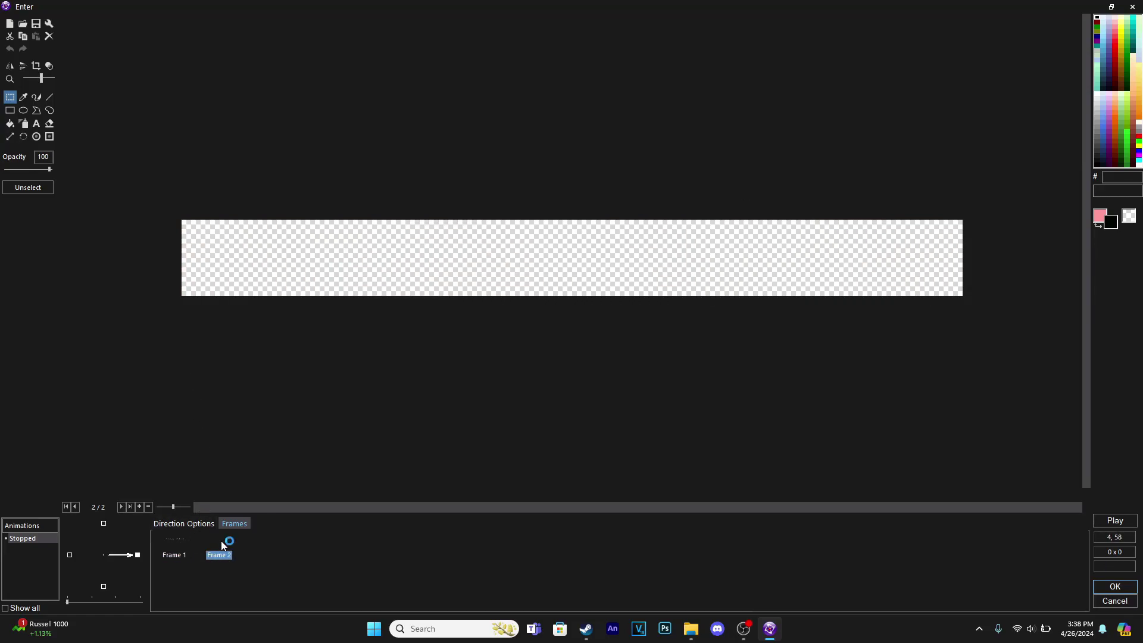
key(Left)
key(Right)
click(1115, 588)
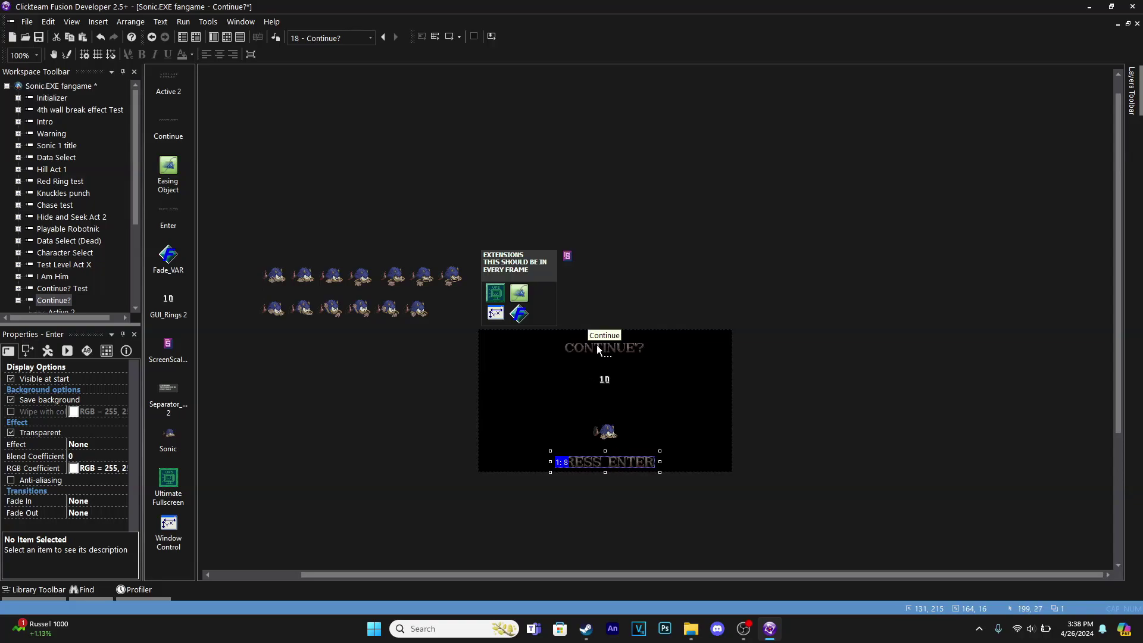
Add a Flash Object action of 15/100 second for the Continue text at Start of Frame, and test-run the frame.
click(227, 41)
click(215, 91)
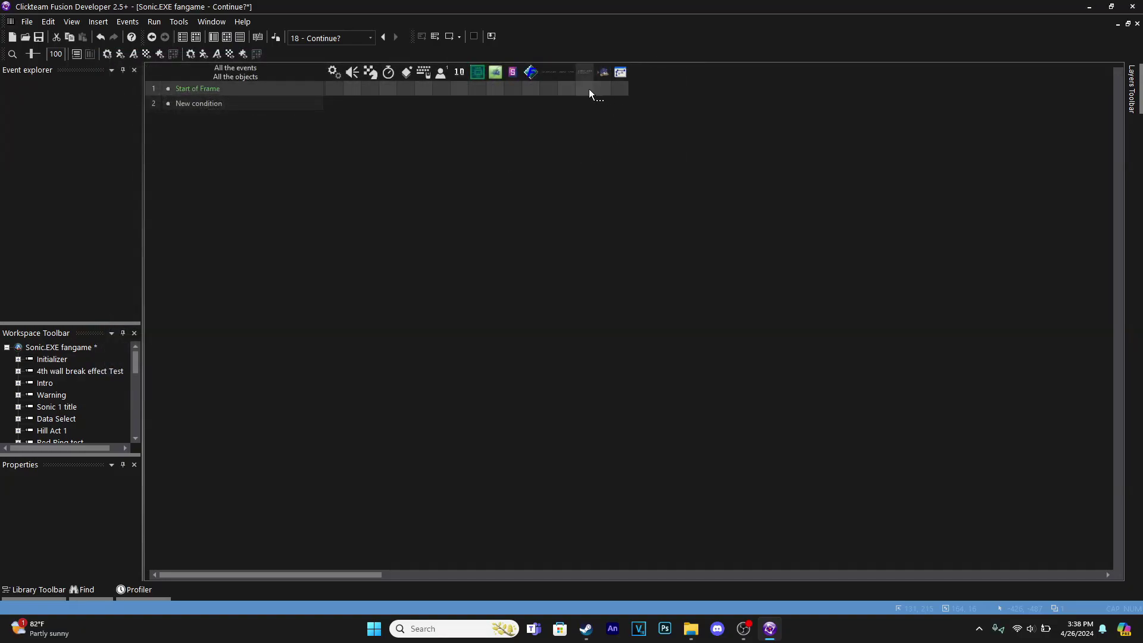
click(546, 89)
mouse_move(625, 149)
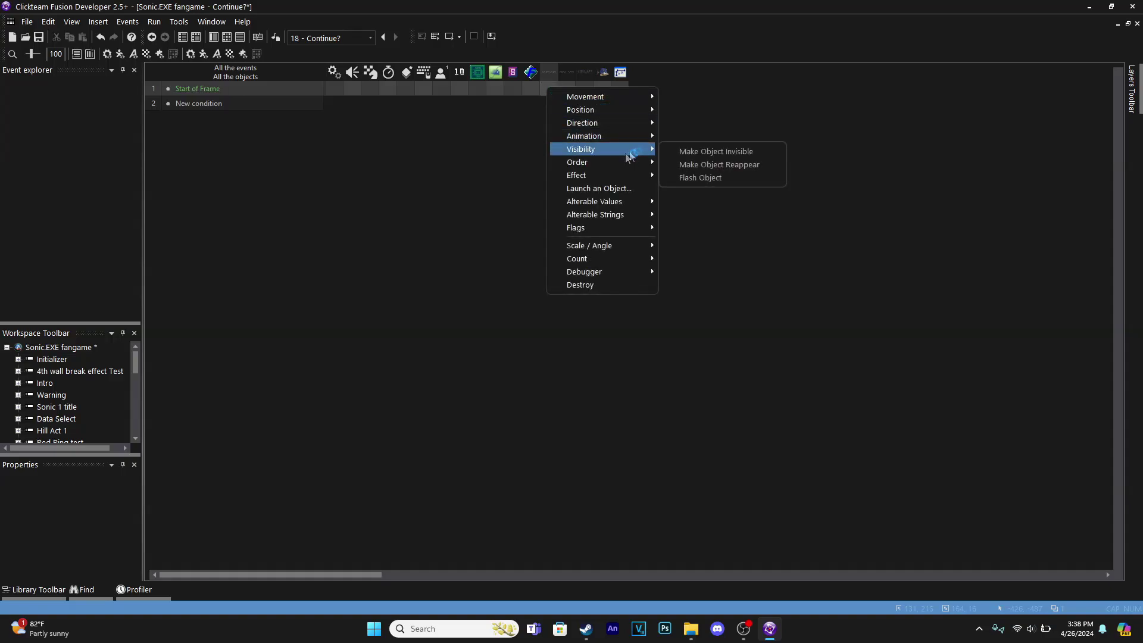
click(708, 178)
double_click(333, 214)
text(0)
key(Tab)
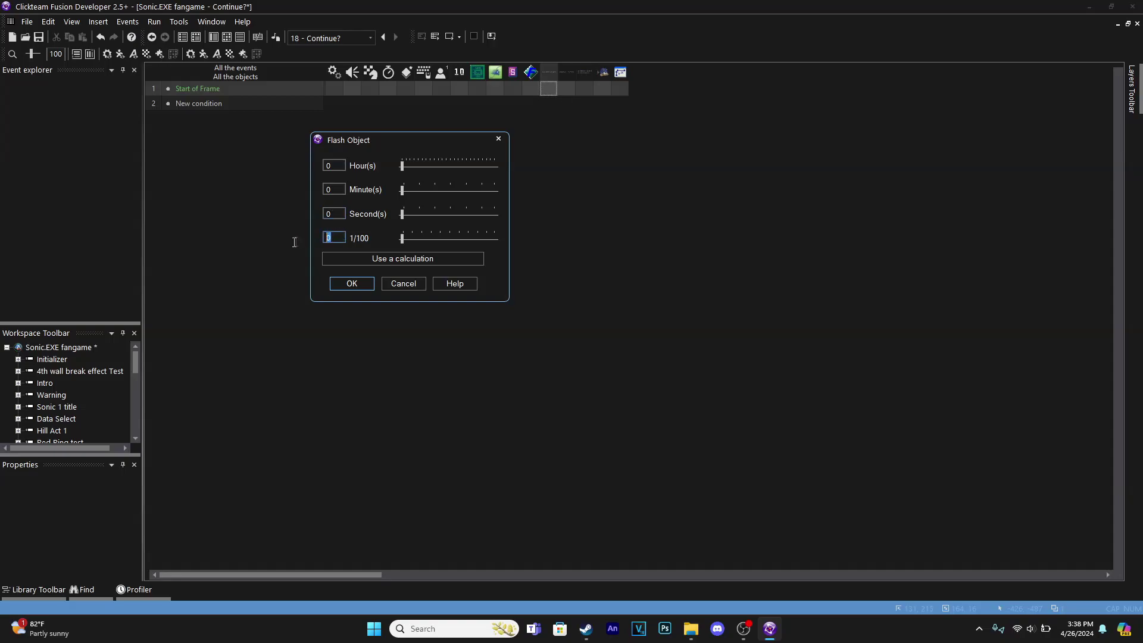
text(10)
key(Return)
click(449, 37)
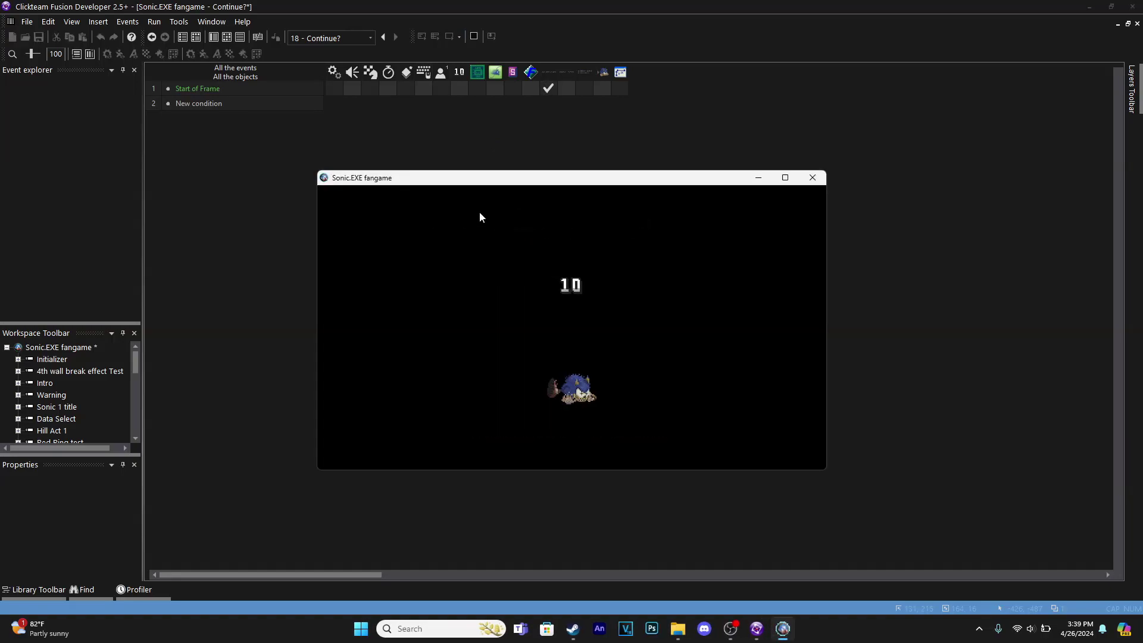
click(813, 177)
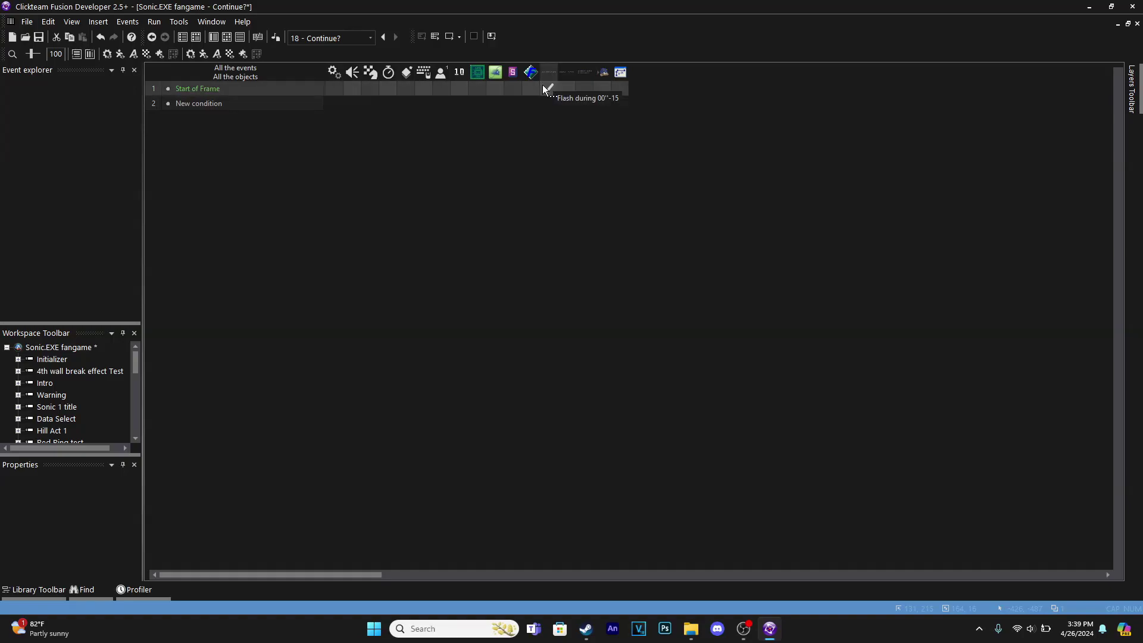
Return to the frame layout and review both frames of the PRESS ENTER text's animation once more.
click(212, 37)
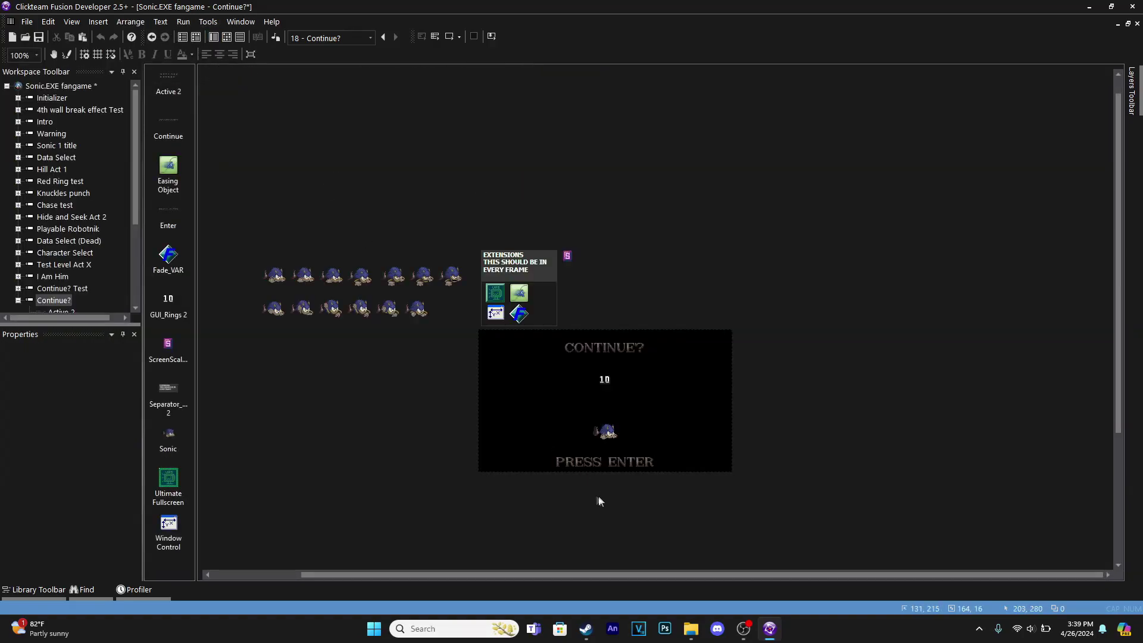
double_click(590, 462)
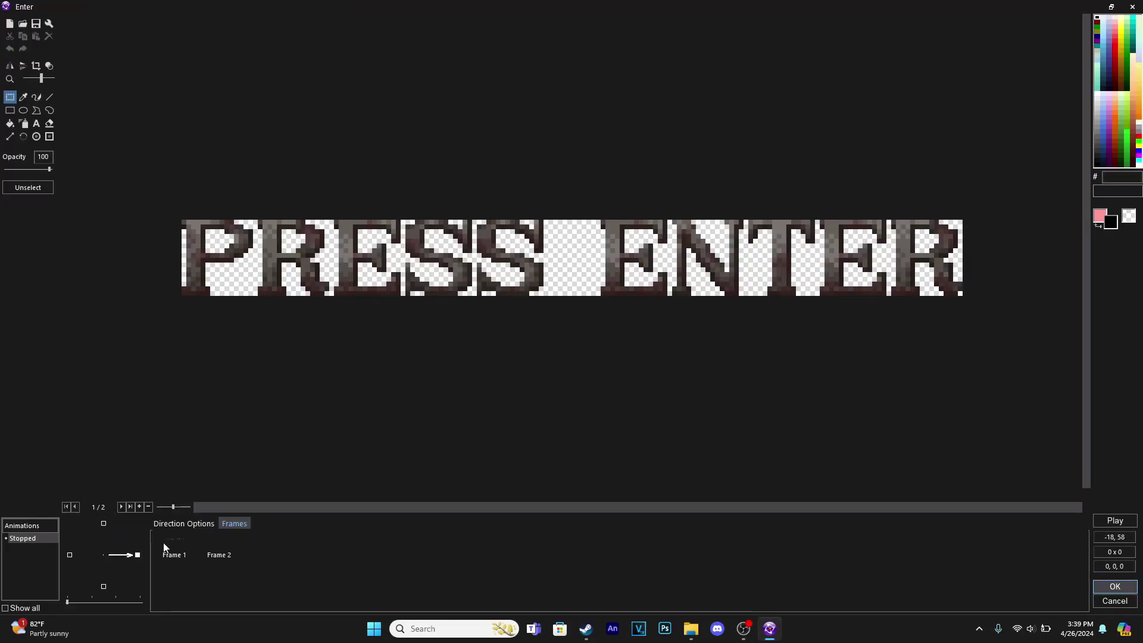
click(172, 549)
click(225, 544)
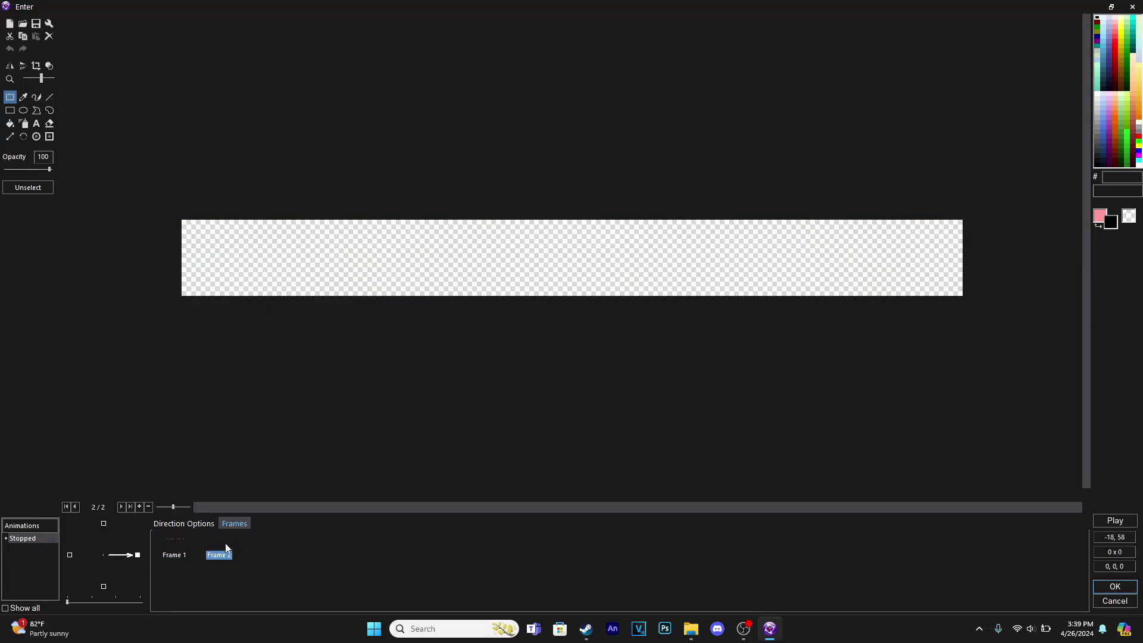
click(178, 545)
key(Return)
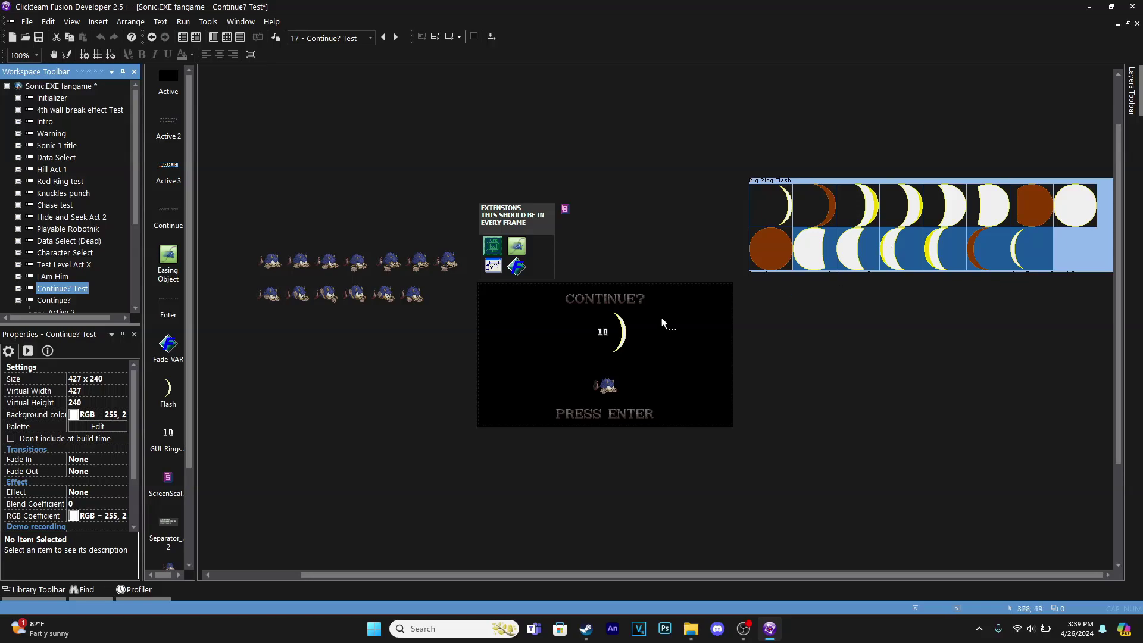
Copy the Big Ring Flash sprite sheet object from the Continue? Test frame and place it outside the Continue? frame's right edge.
click(837, 257)
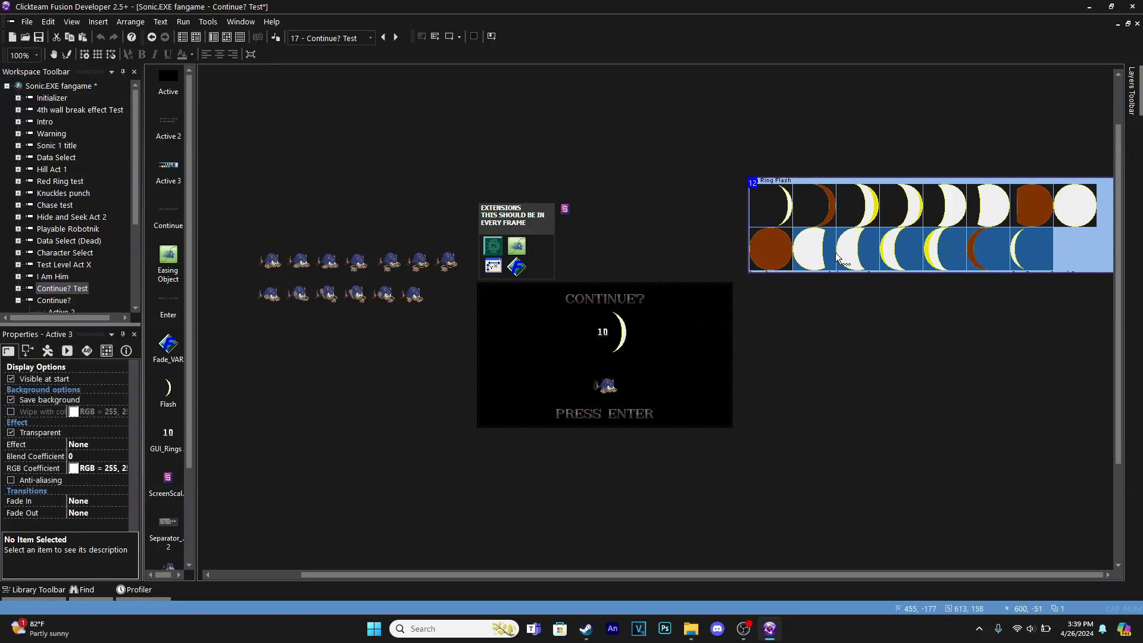
click(59, 301)
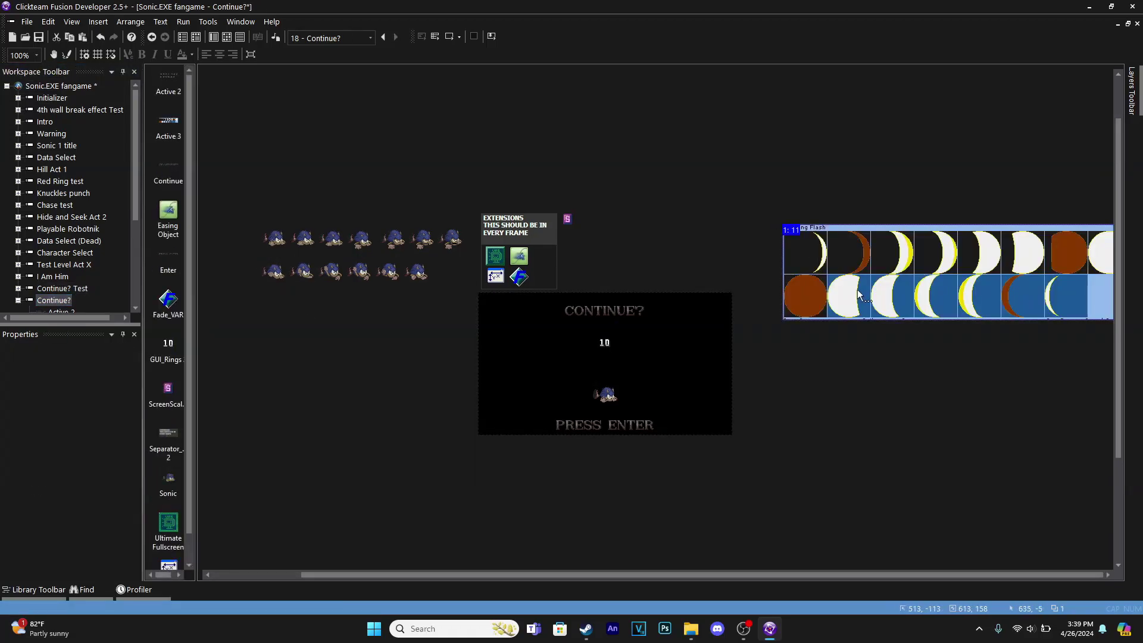
drag(860, 294, 825, 285)
click(763, 387)
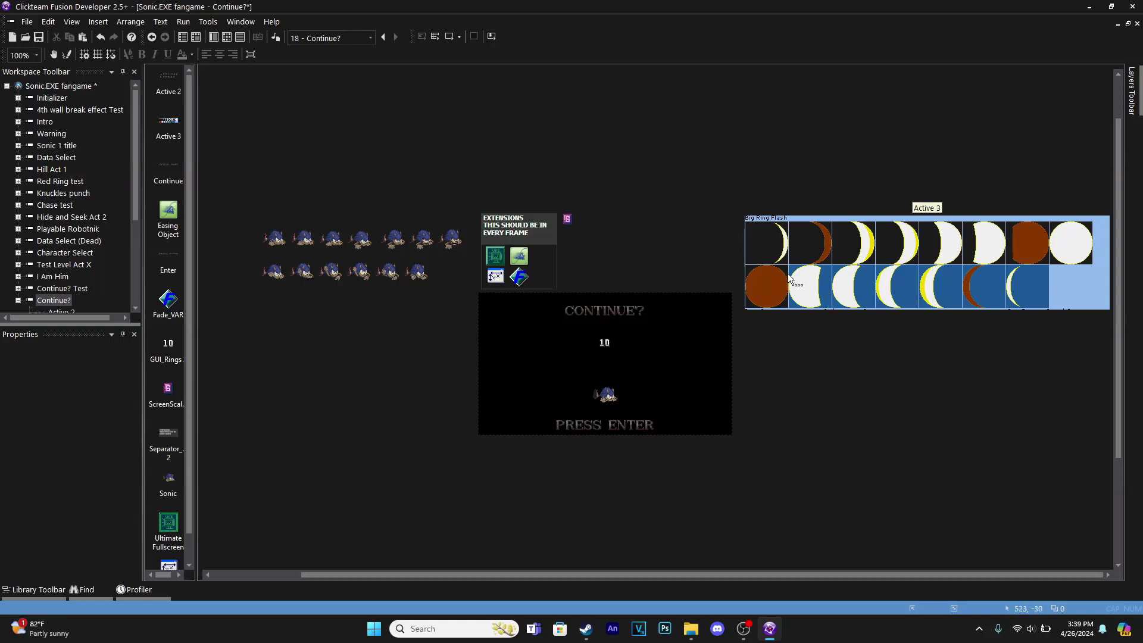
Examine the ring flash poses on the Big Ring Flash sheet in the Active 3 object's animation.
double_click(782, 223)
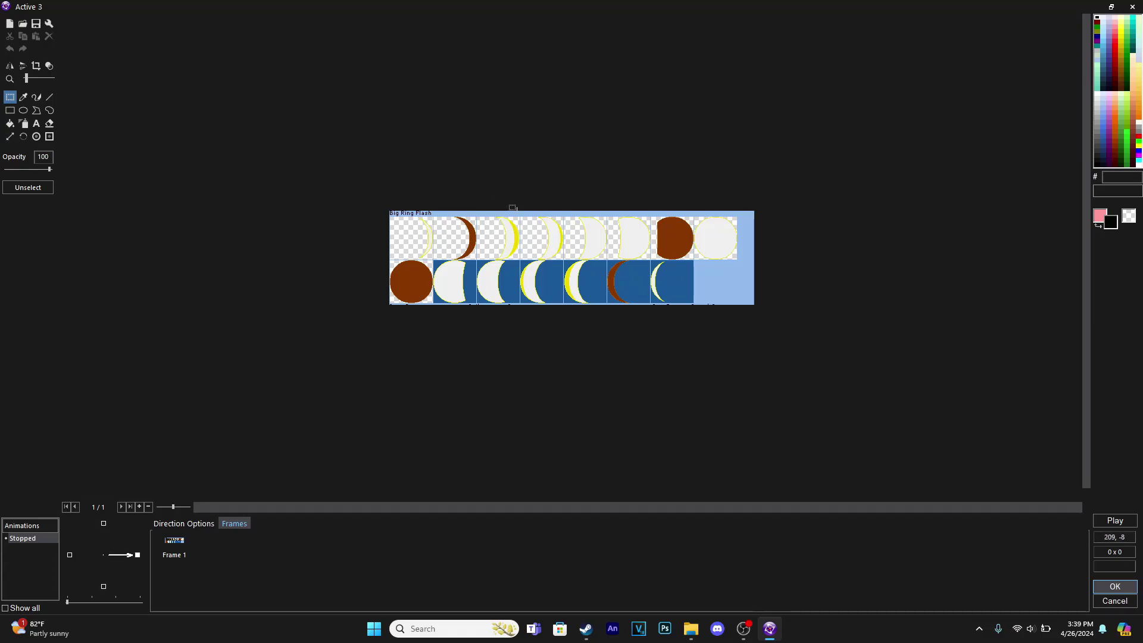
scroll(504, 198, up, 3)
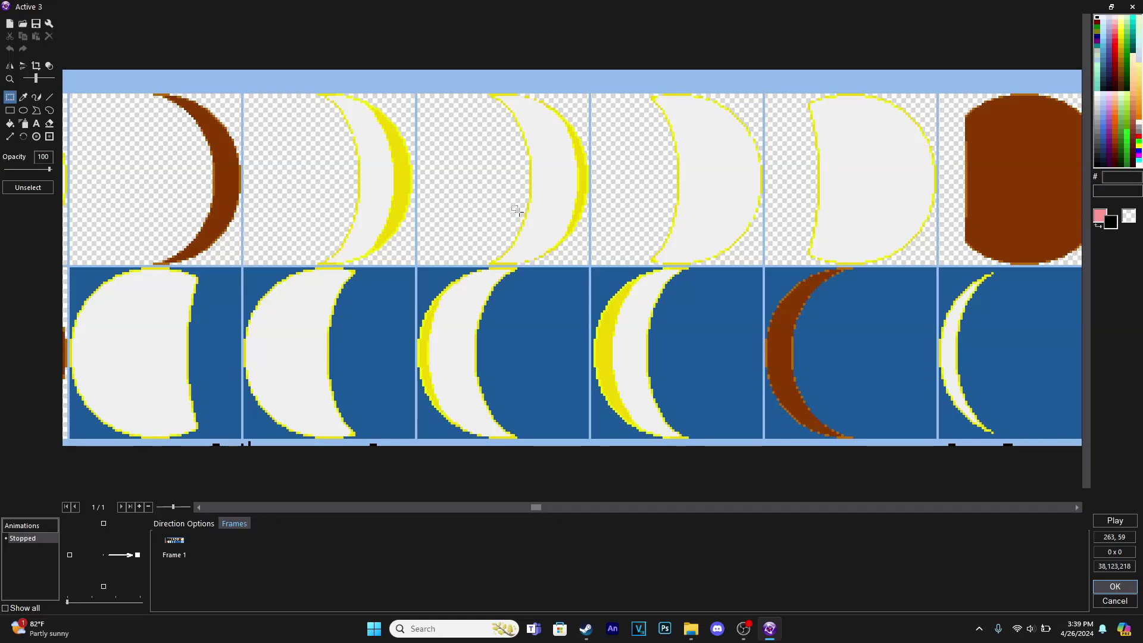
scroll(517, 209, down, 2)
scroll(517, 206, up, 1)
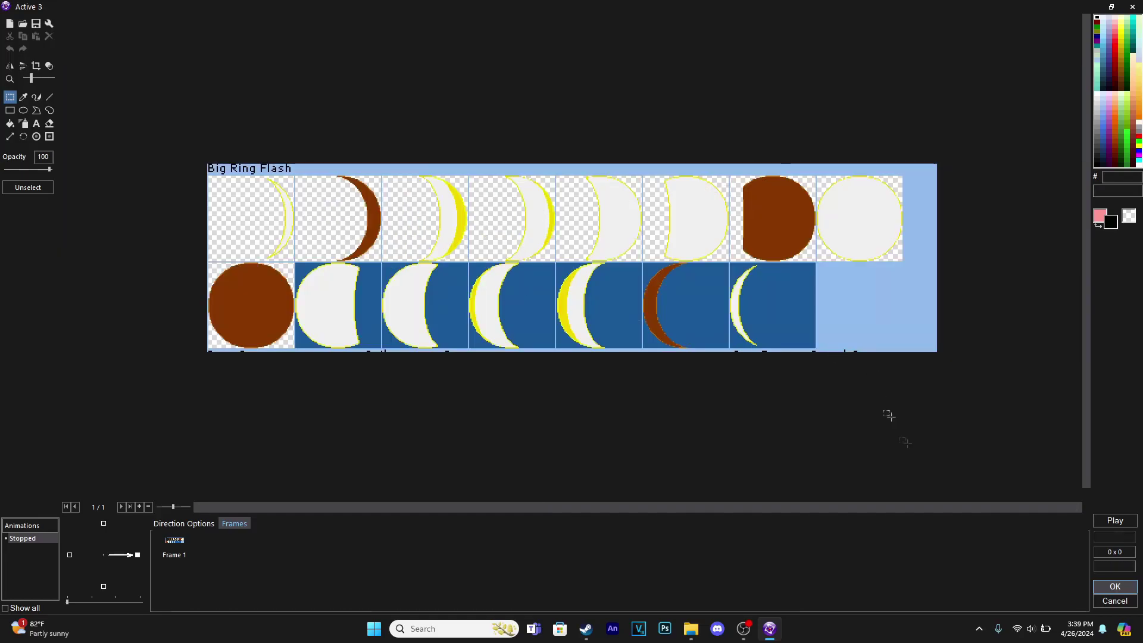
click(1115, 586)
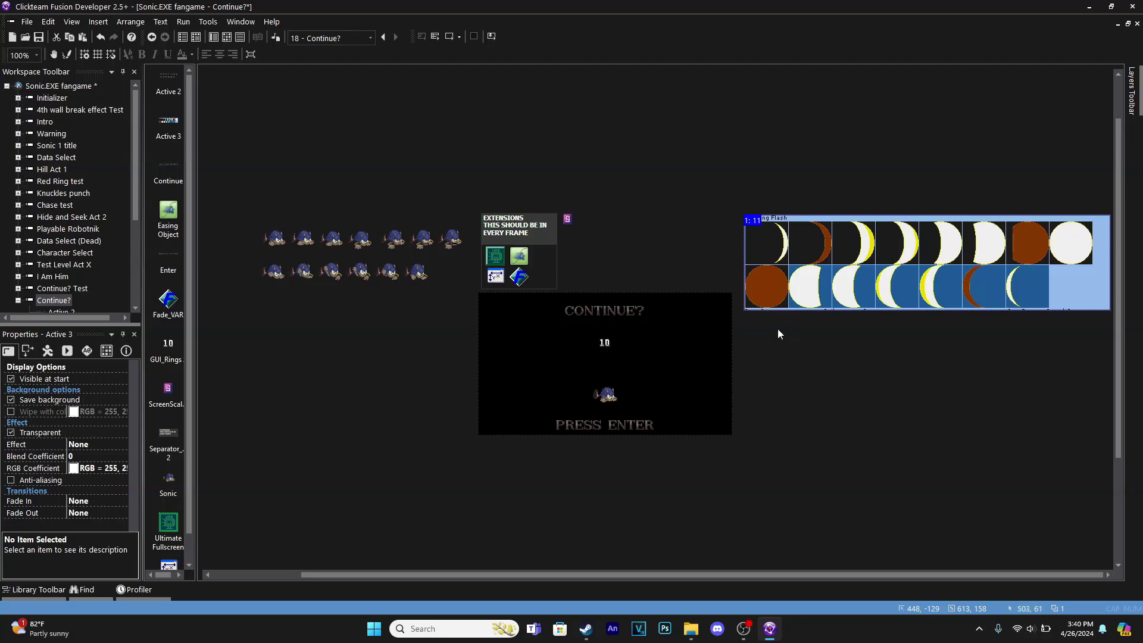
Run the Continue? frame with the ring flash sheet added, and close the test window.
click(637, 239)
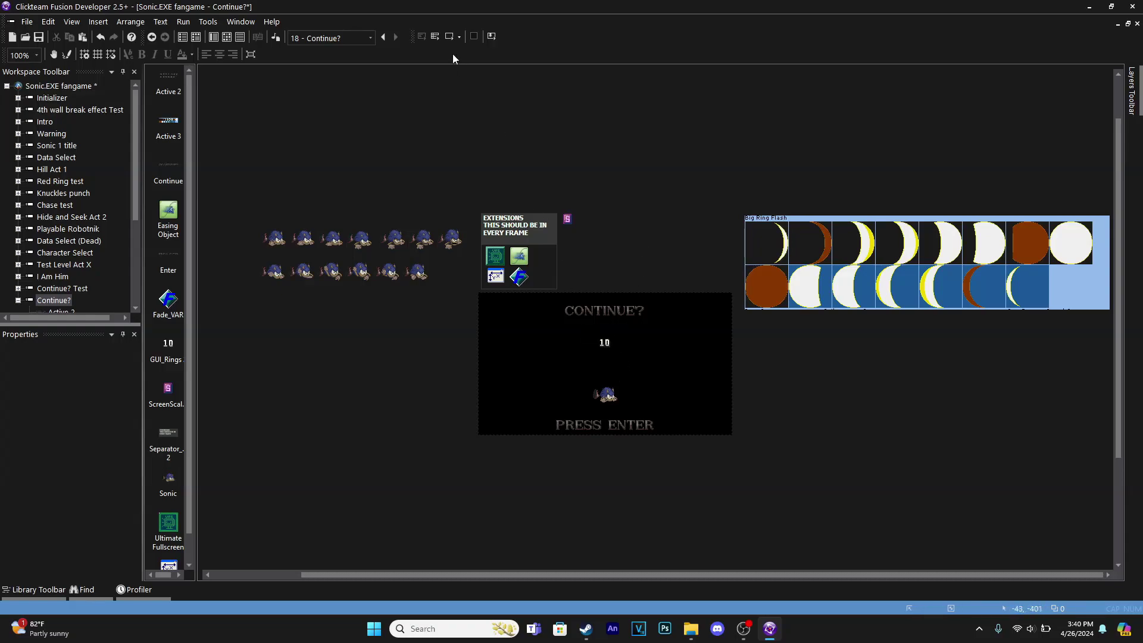
click(449, 36)
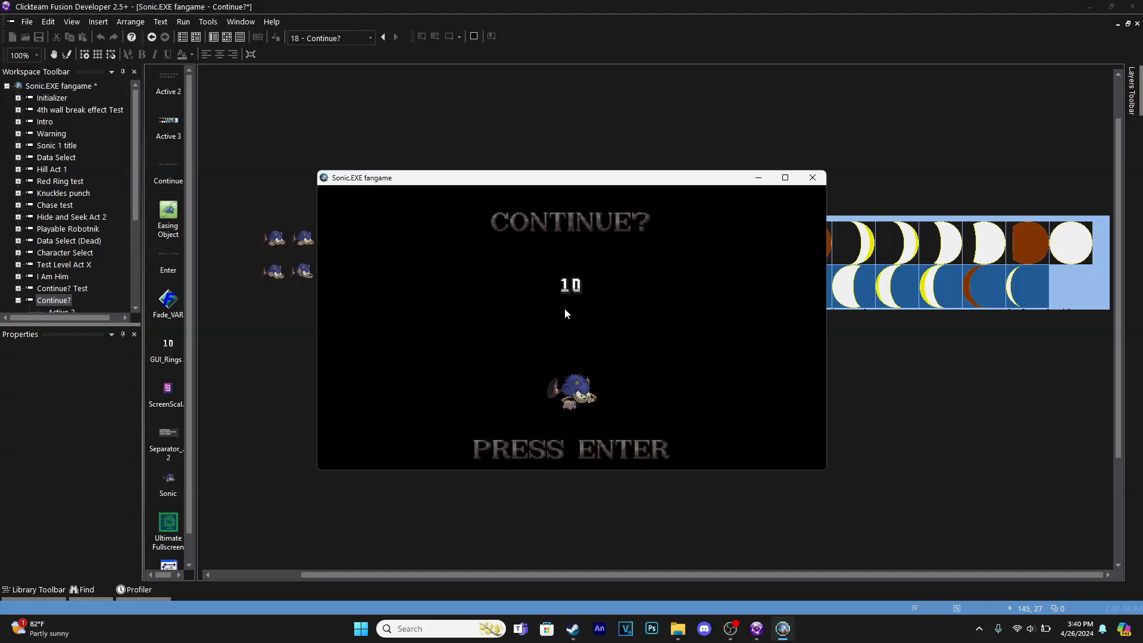
click(813, 177)
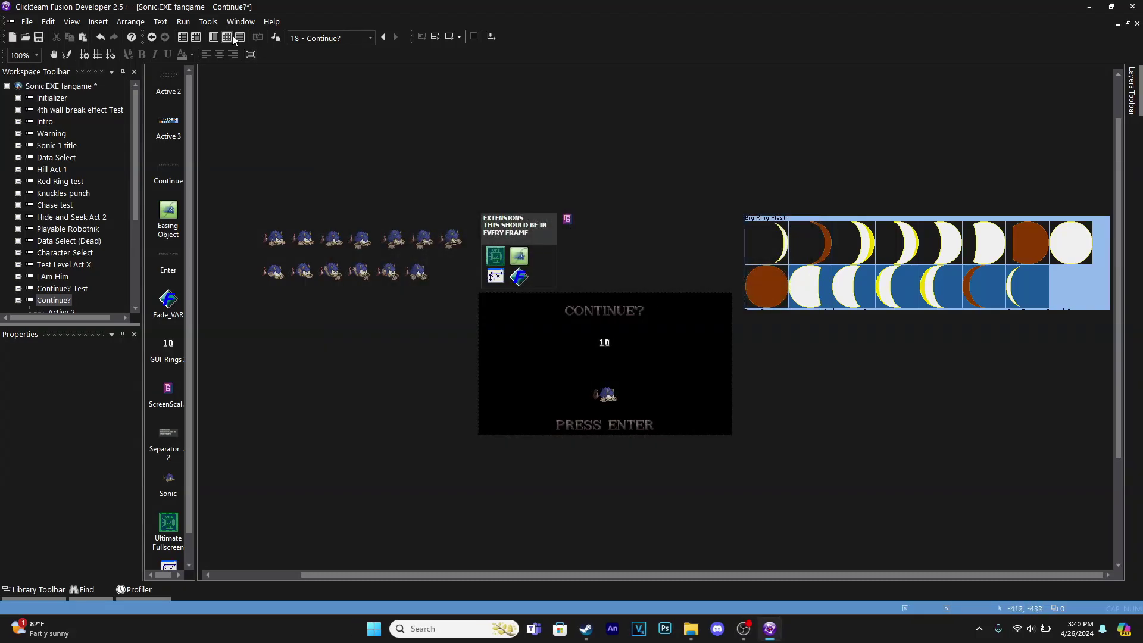
Create a new timer event for the Continue? frame that triggers every 1 second.
key(ctrl+e)
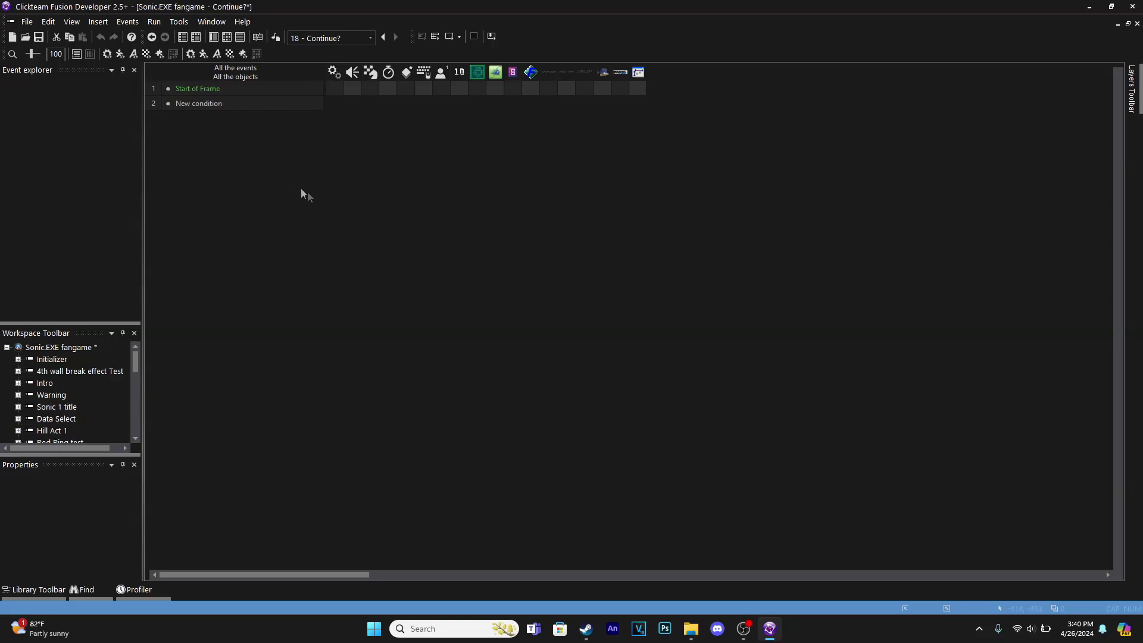
double_click(193, 104)
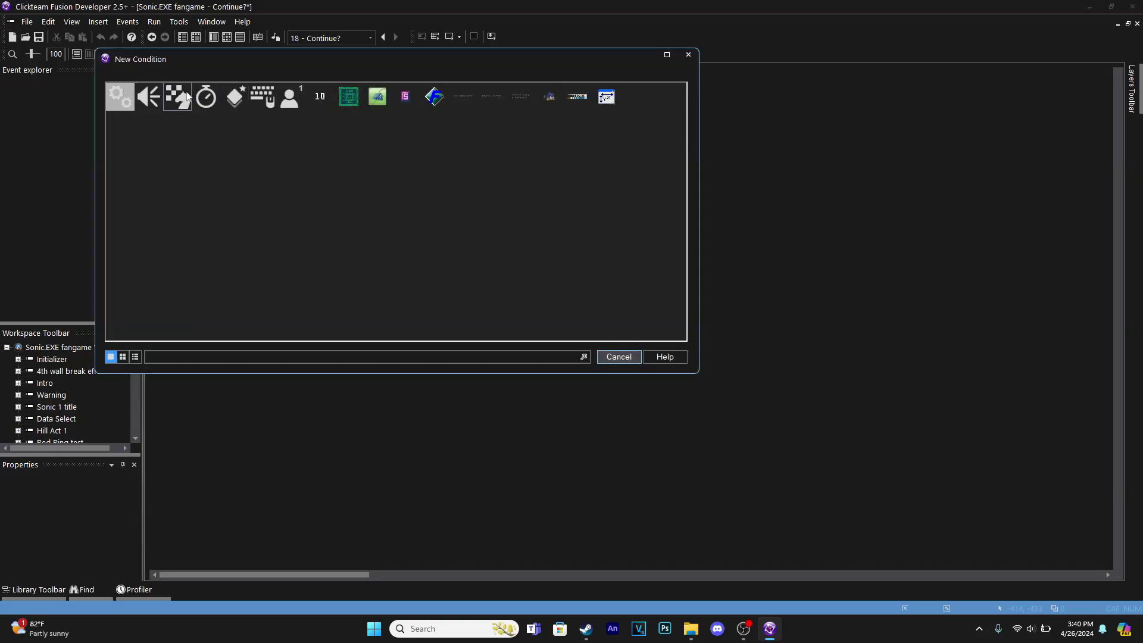
click(206, 96)
click(256, 118)
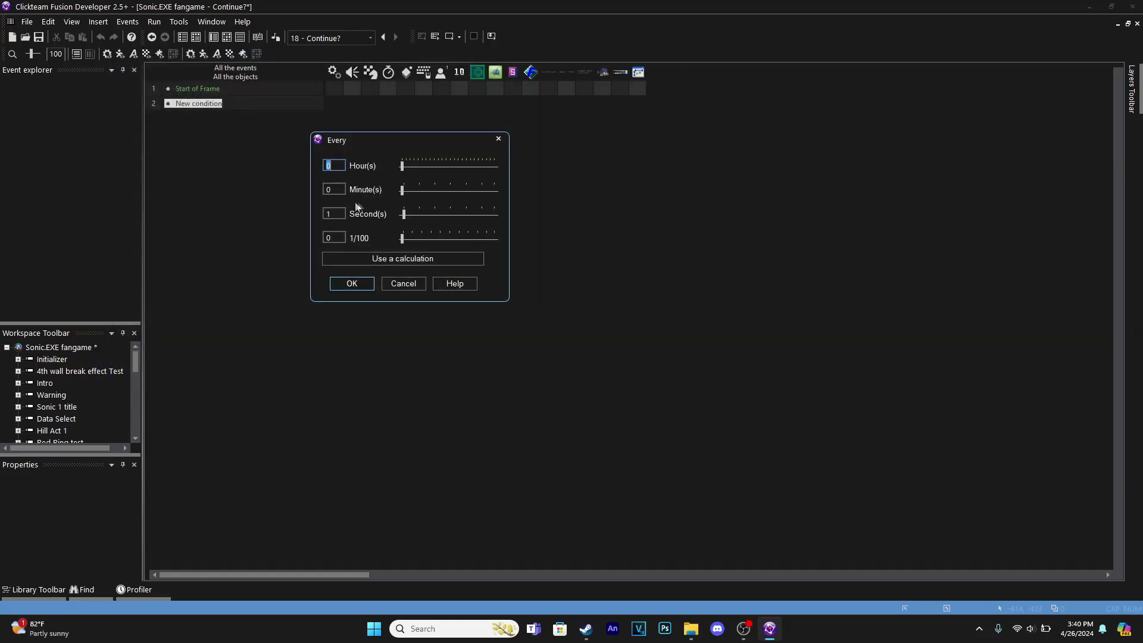
click(336, 214)
key(Return)
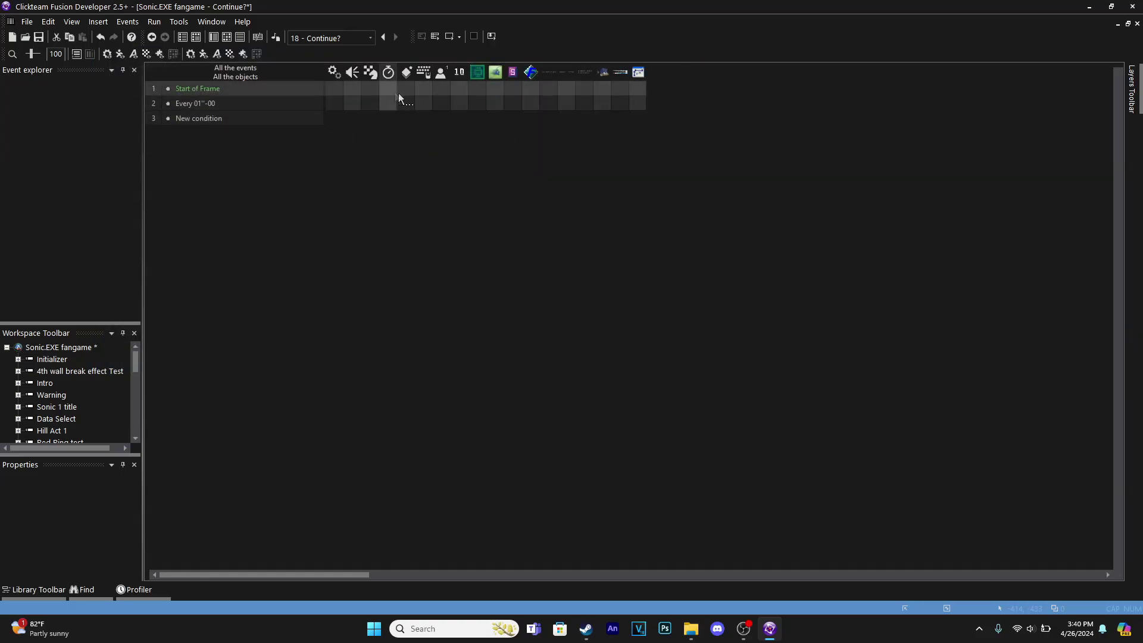
Make the every-second event subtract 1 from the countdown counter, and run the frame to test it.
click(454, 105)
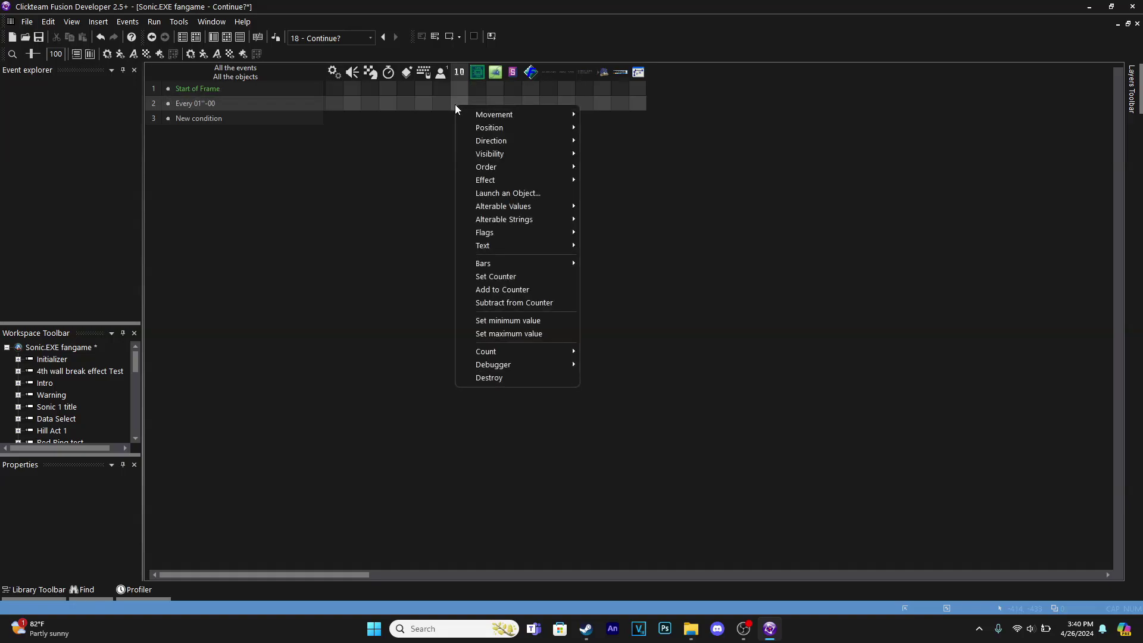
click(531, 304)
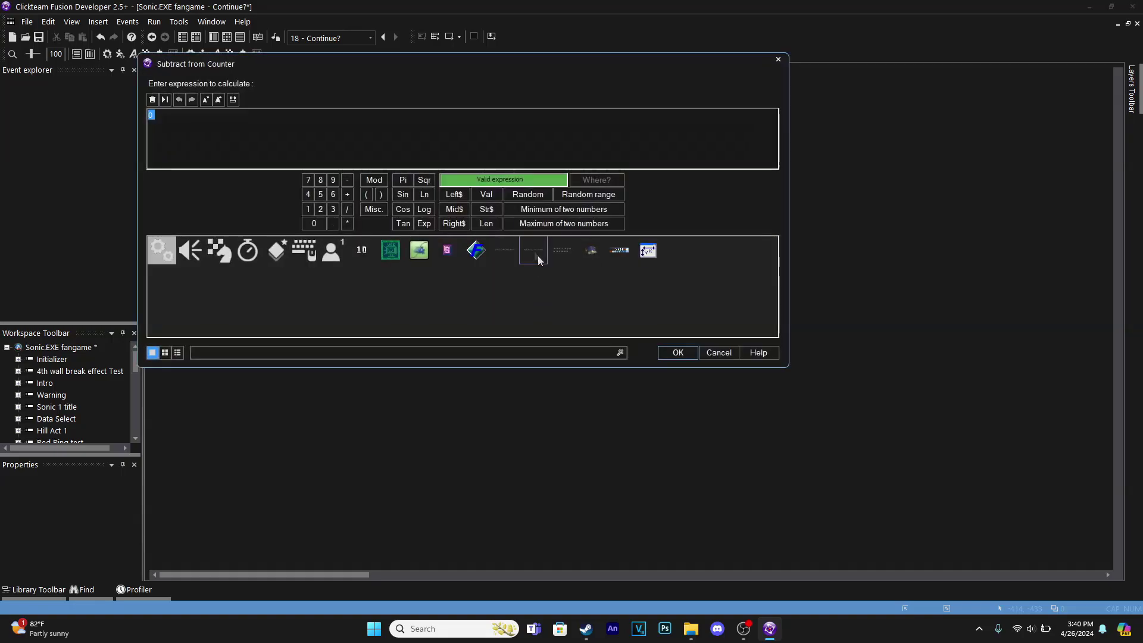
text(1)
key(Return)
click(449, 36)
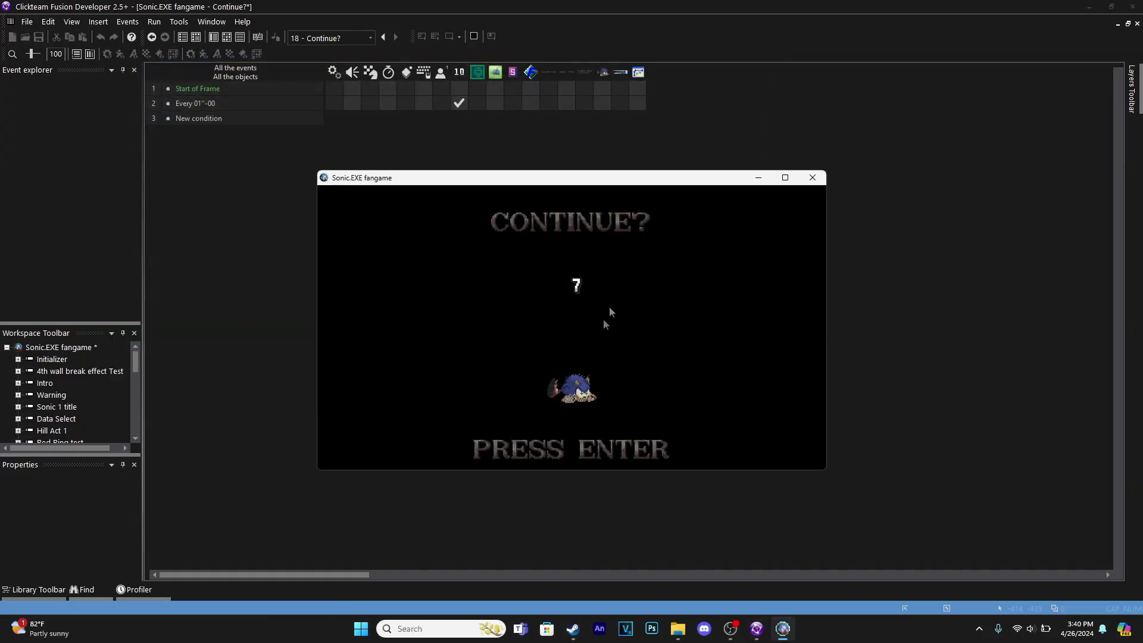
Close the test window and create a new event that triggers upon pressing the Enter key.
click(812, 178)
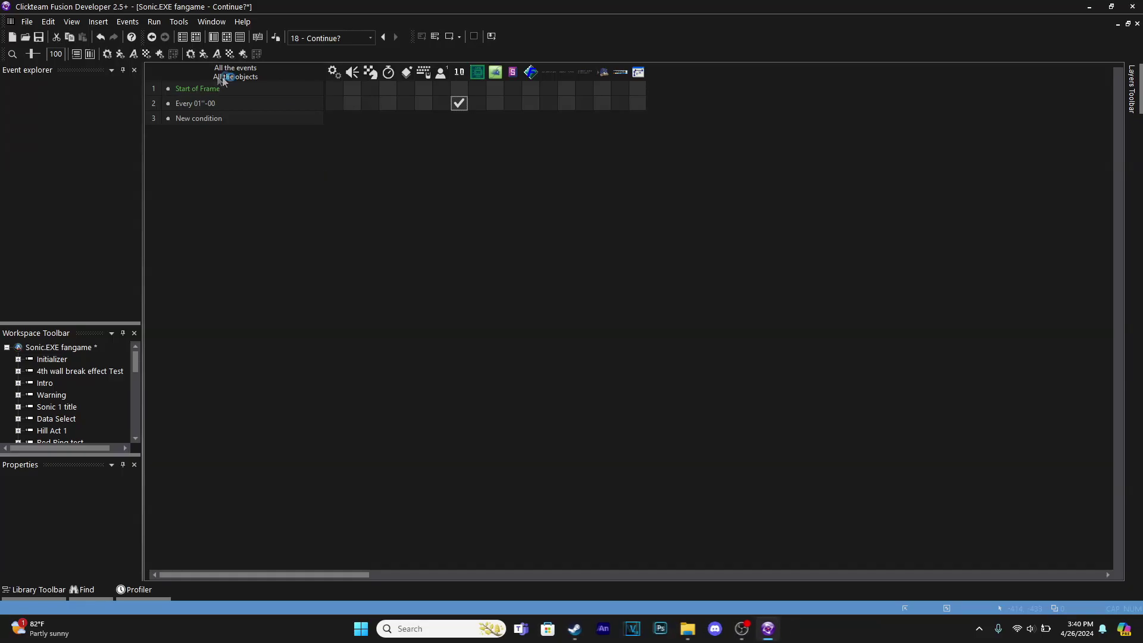
double_click(210, 118)
click(263, 97)
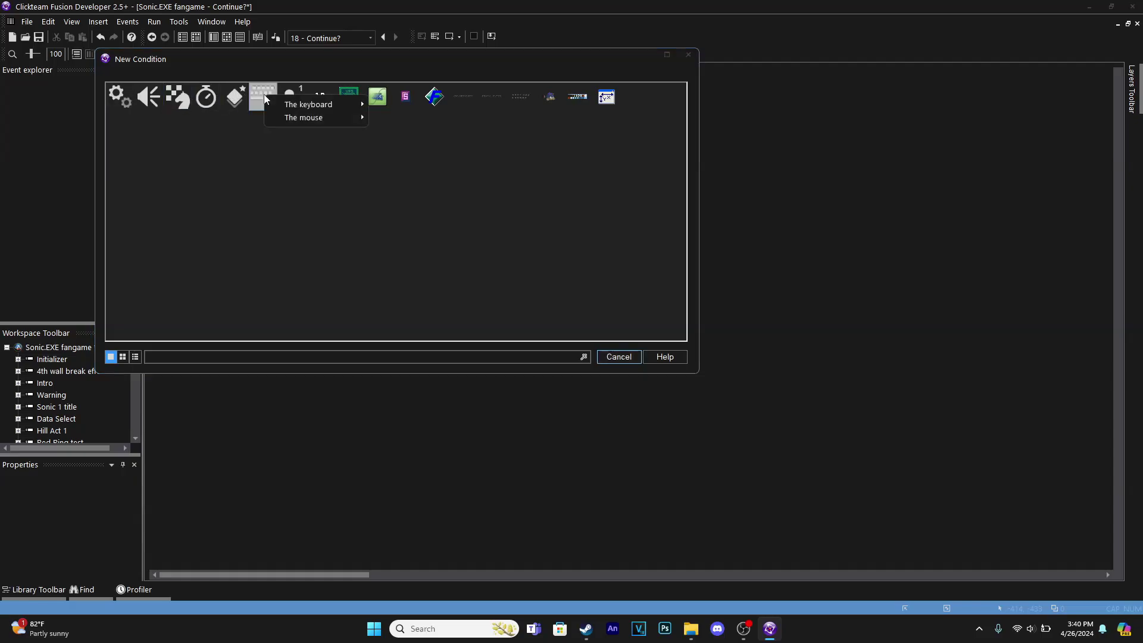
mouse_move(345, 119)
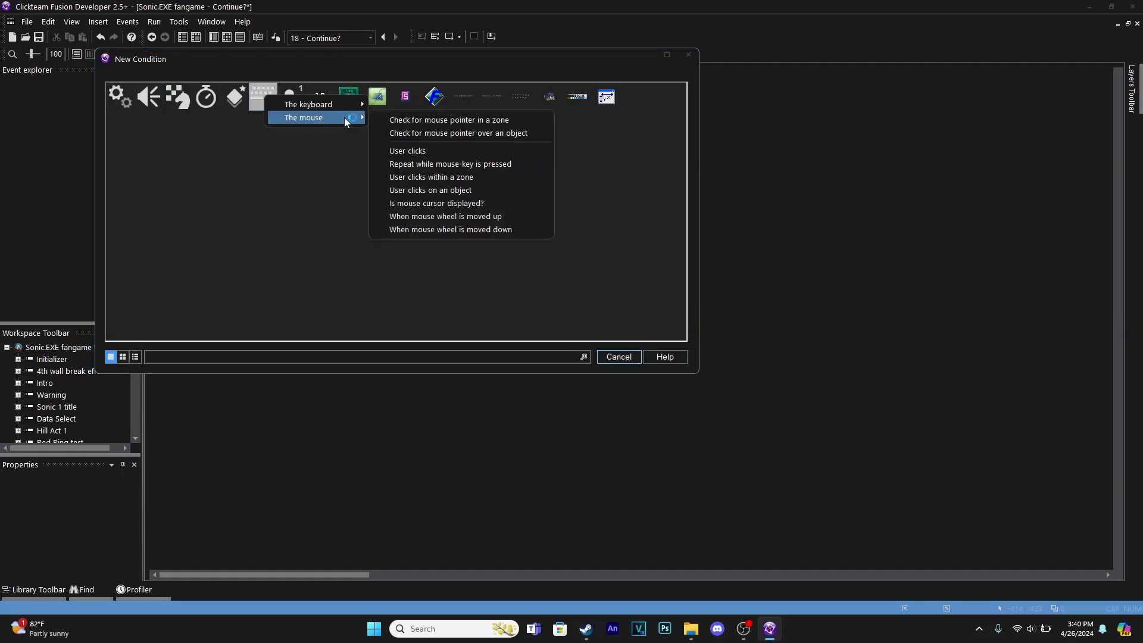
click(436, 105)
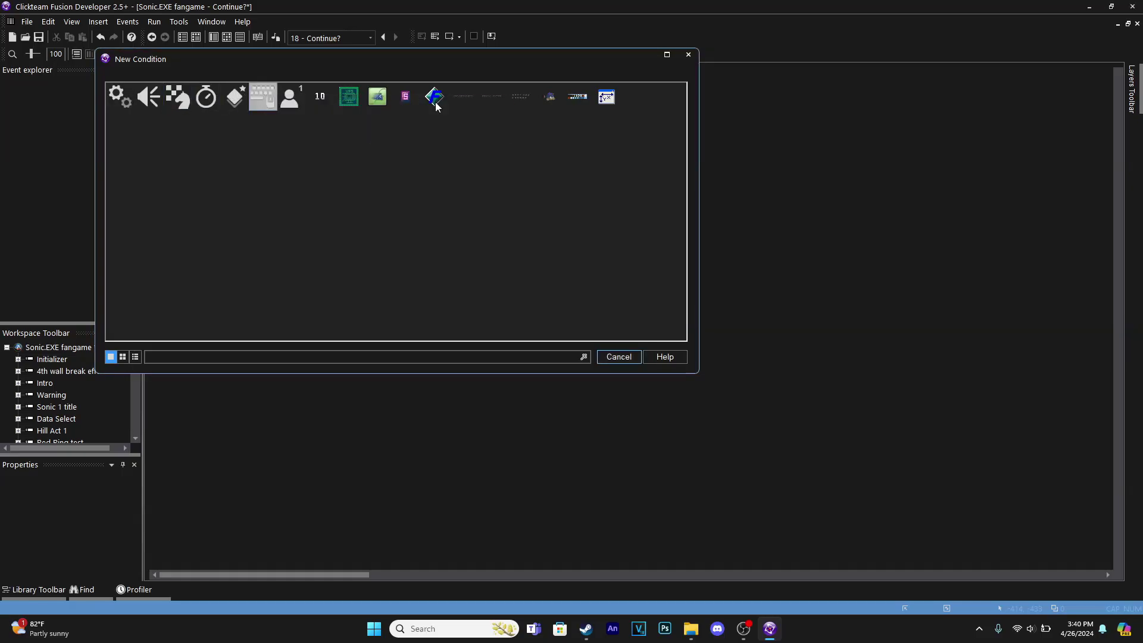
key(Return)
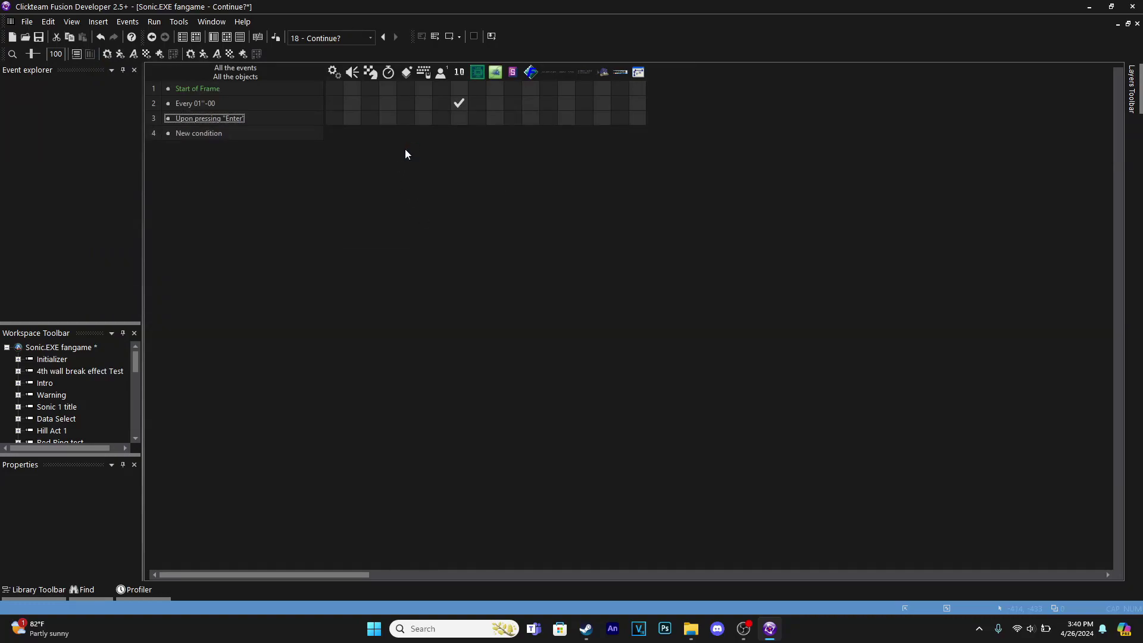
Insert an event group titled Timer, put the every-second event inside it, and collapse the group.
right_click(151, 98)
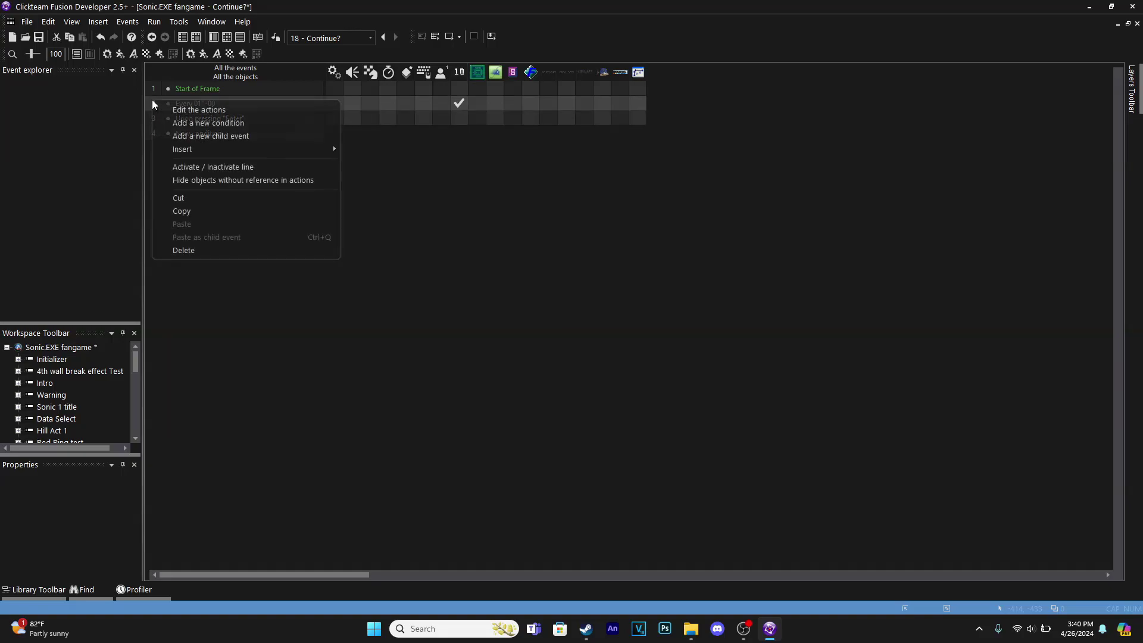
mouse_move(332, 151)
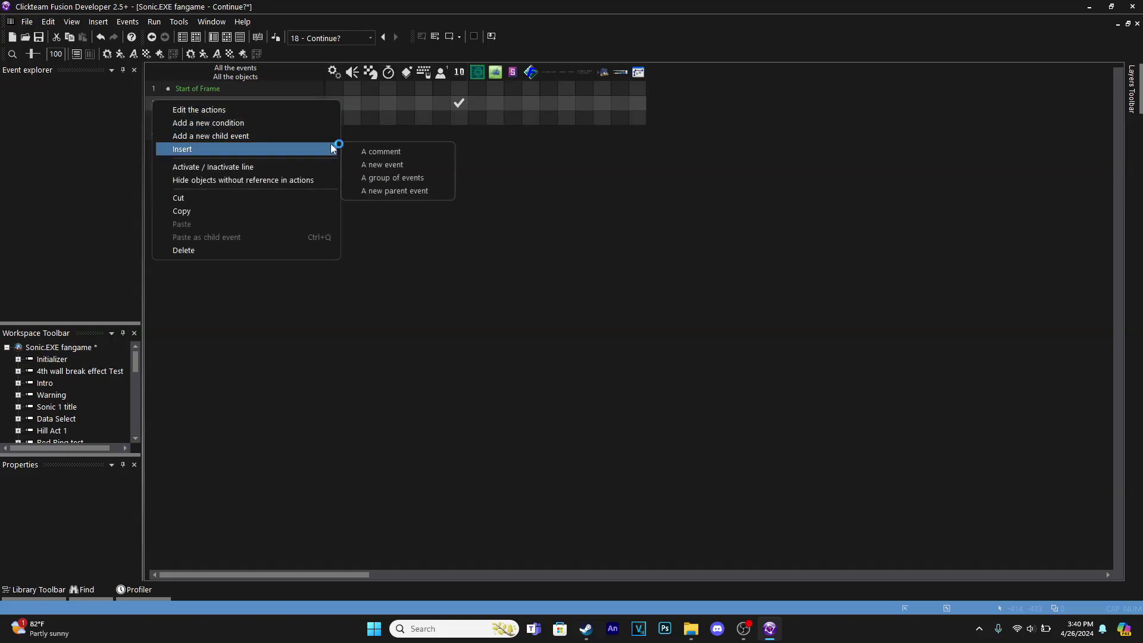
click(403, 181)
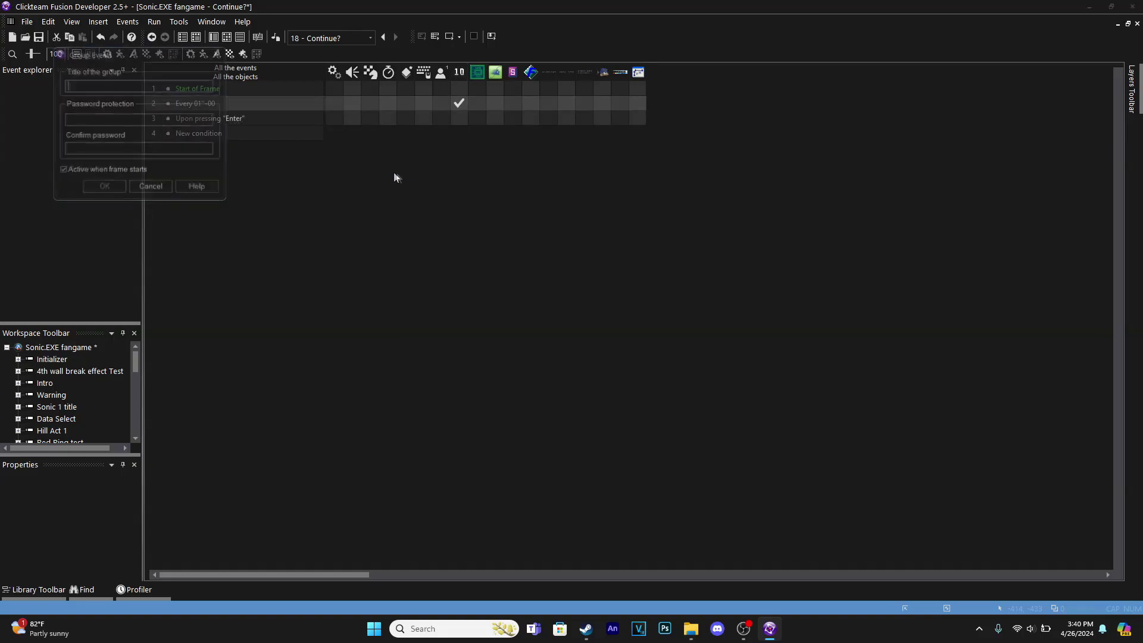
text(Timer)
key(Return)
drag(149, 138, 162, 124)
double_click(257, 107)
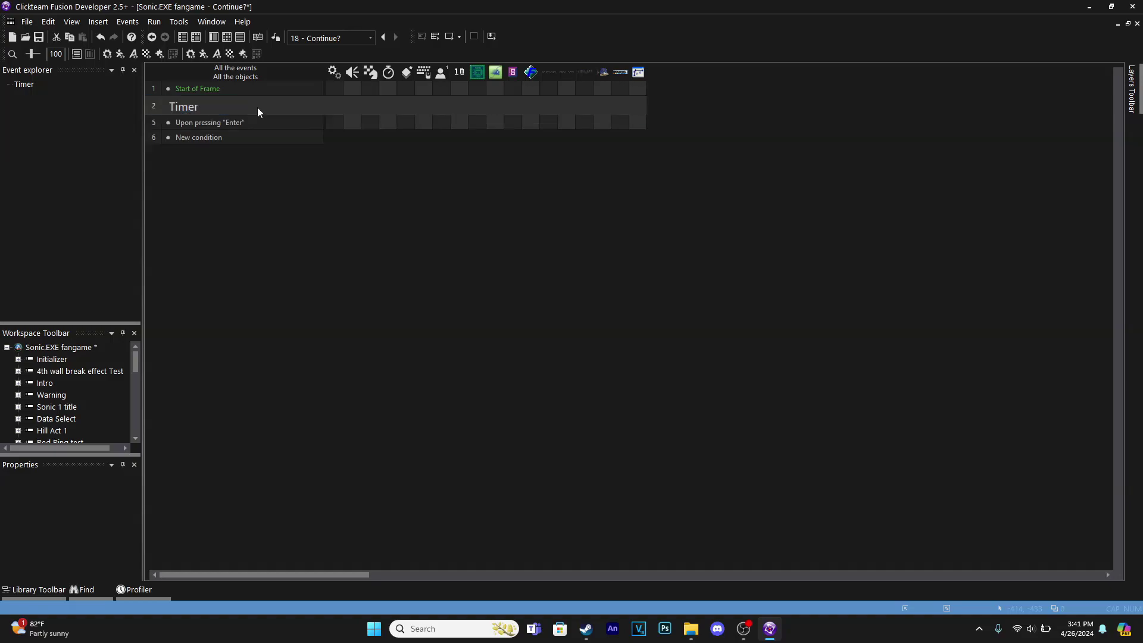
Make the Enter event deactivate the Timer group.
right_click(329, 120)
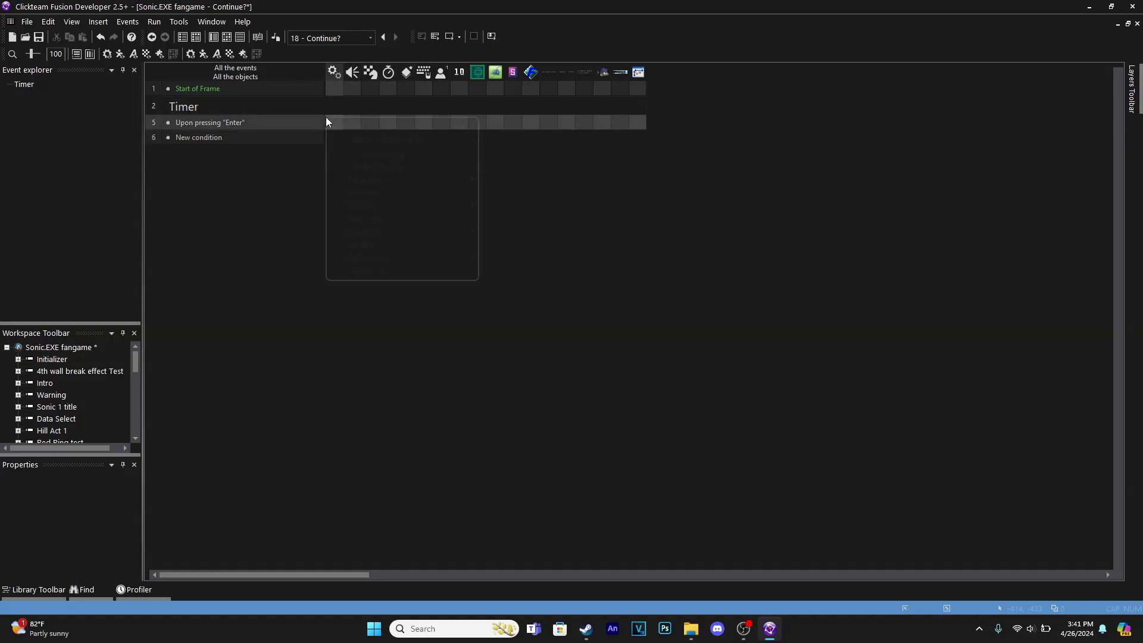
mouse_move(445, 168)
click(528, 184)
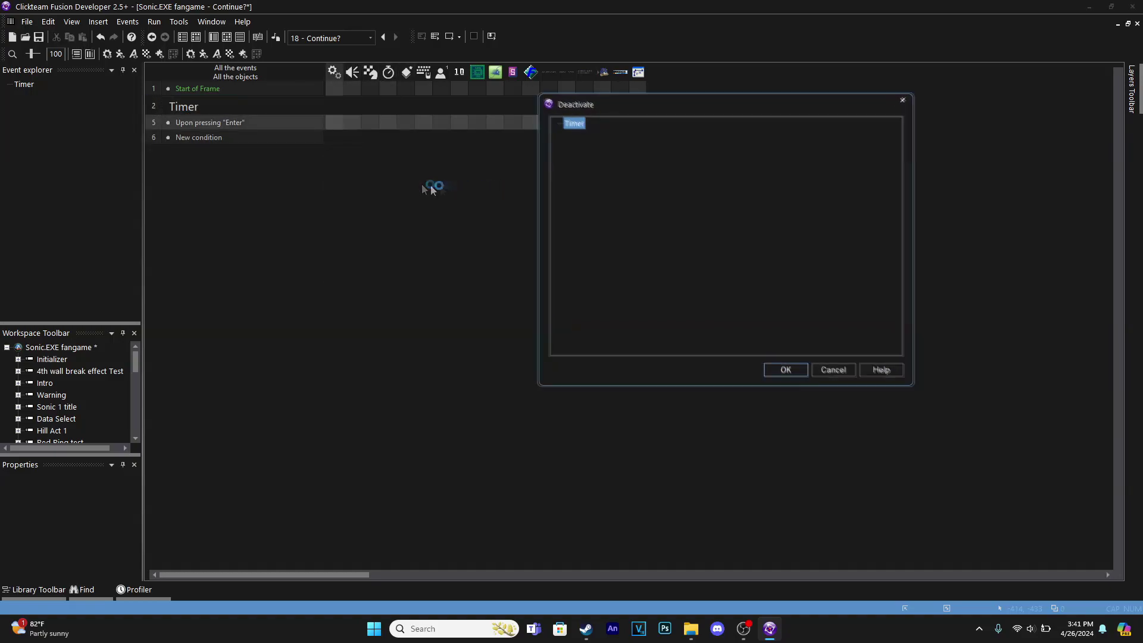
click(784, 372)
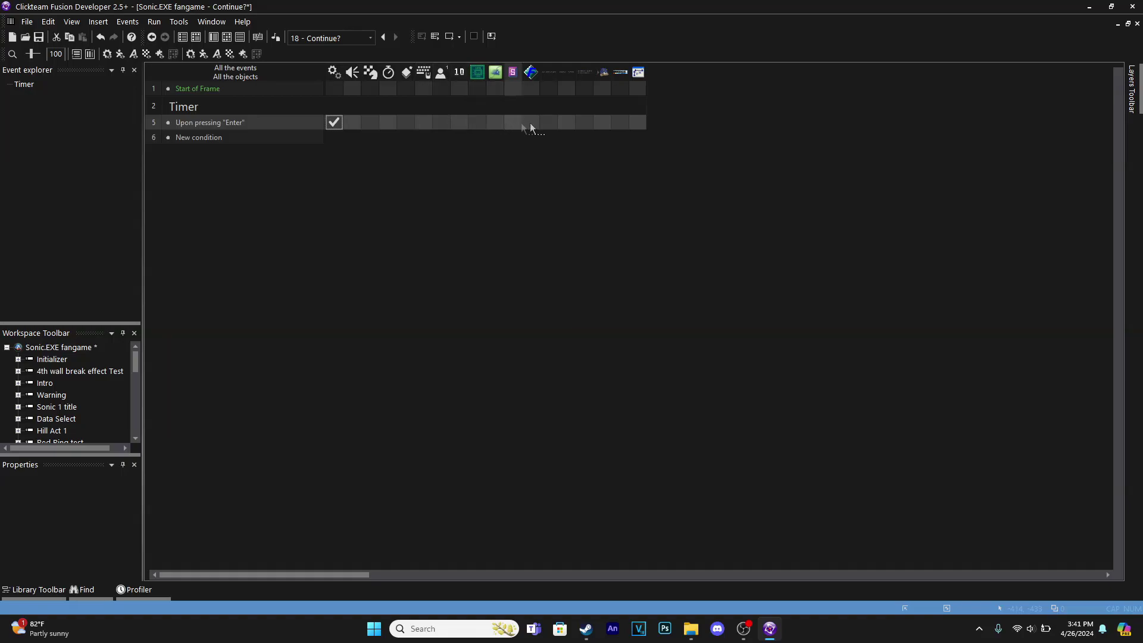
Make the Enter event change the Sonic object's animation sequence to Mad.
click(604, 122)
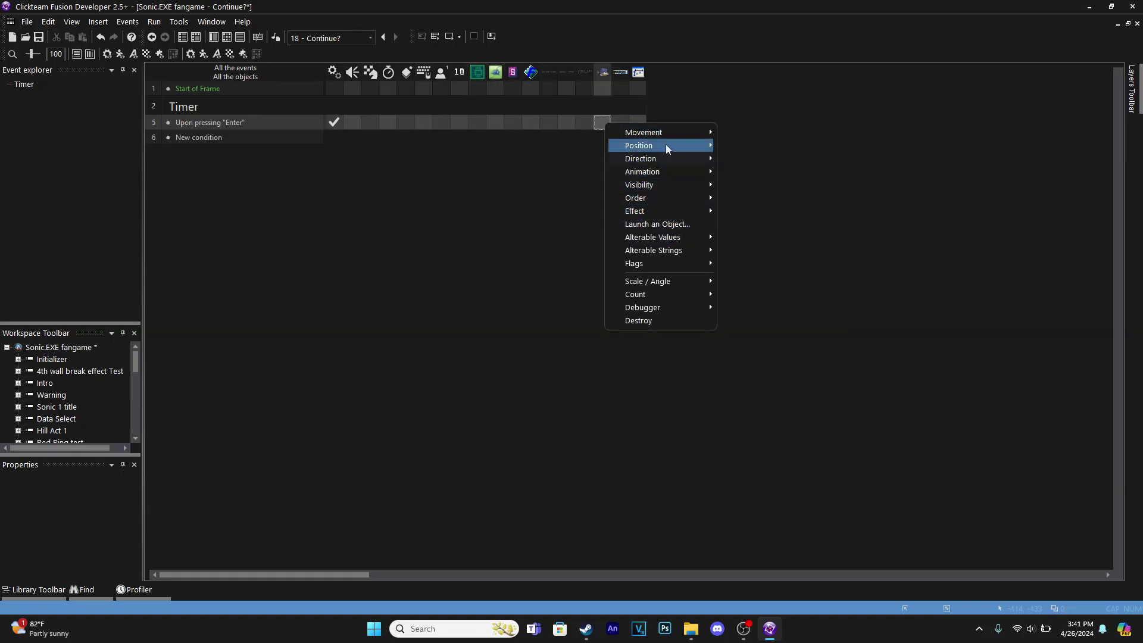
mouse_move(683, 160)
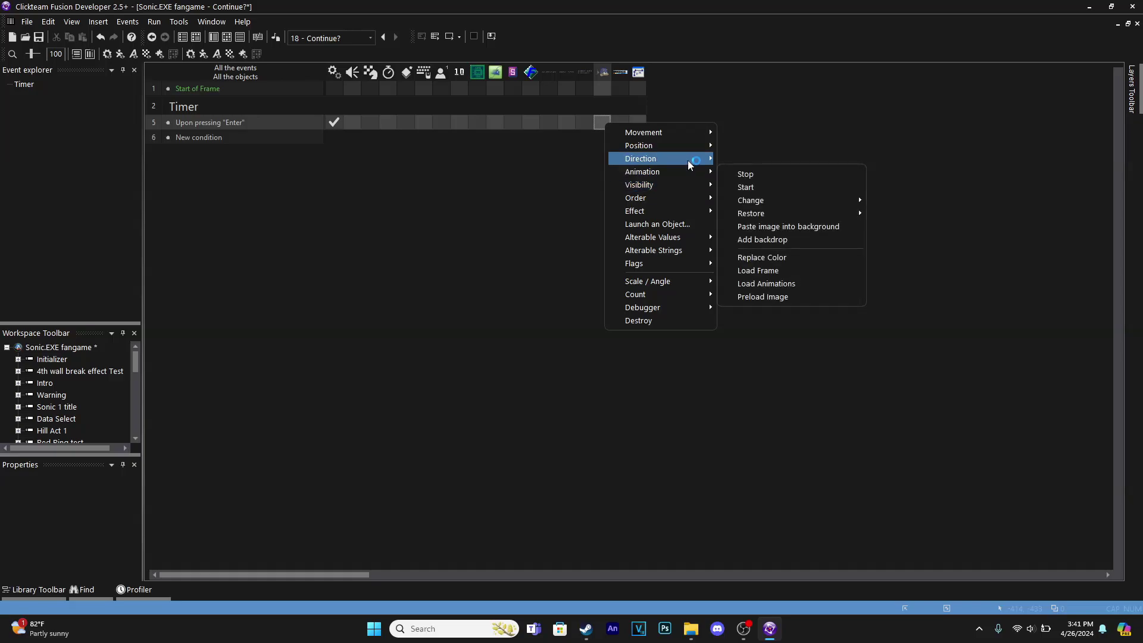
mouse_move(794, 202)
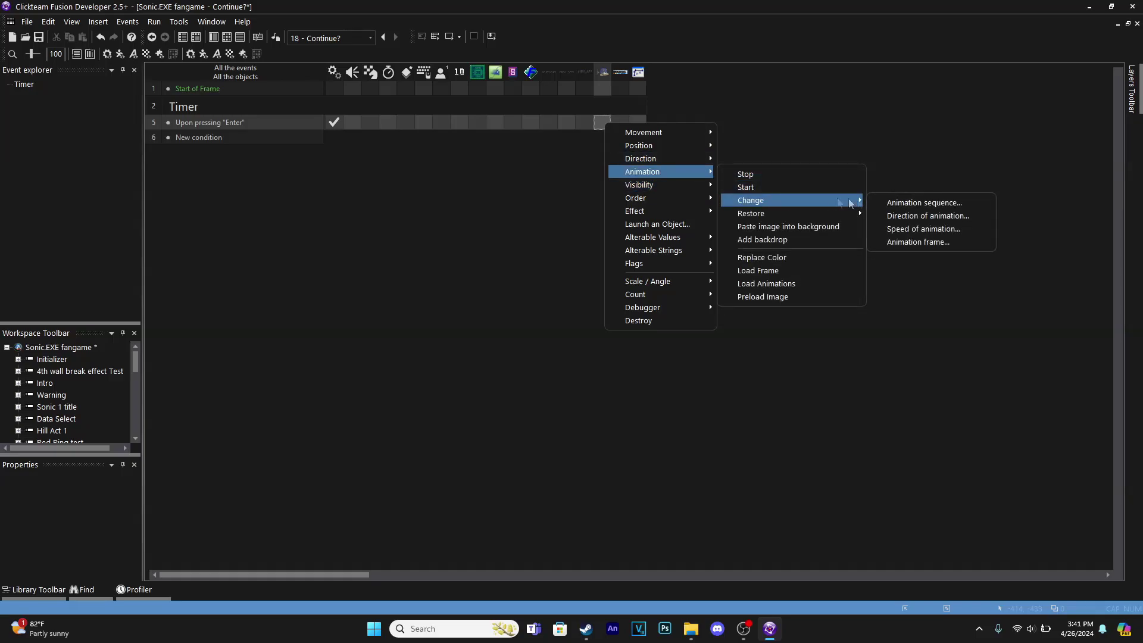
click(895, 203)
click(685, 119)
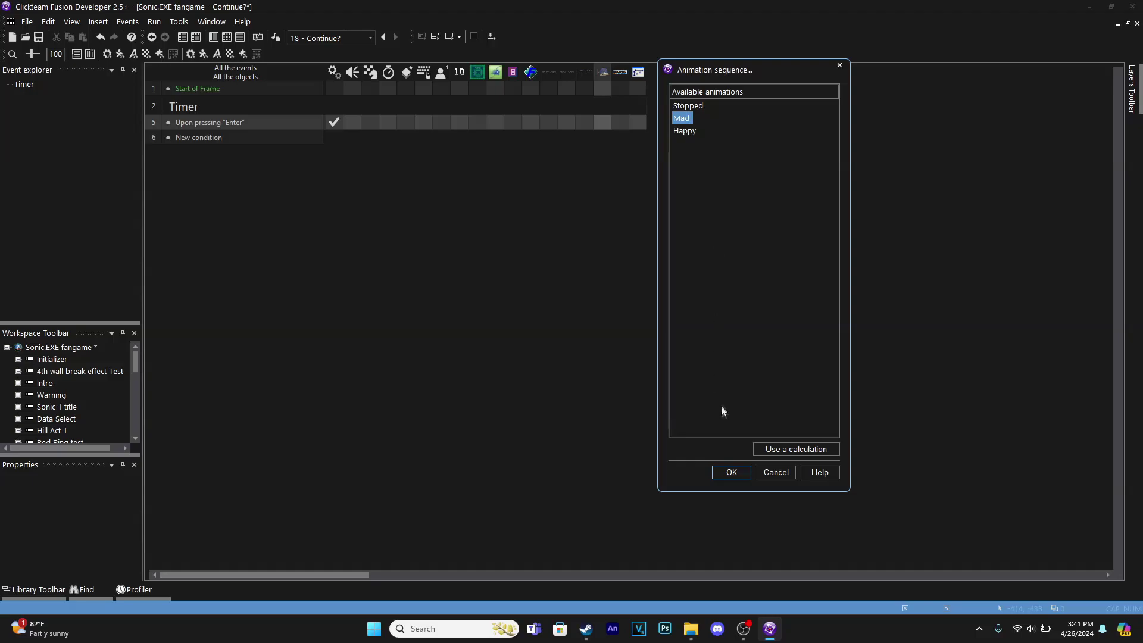
click(732, 472)
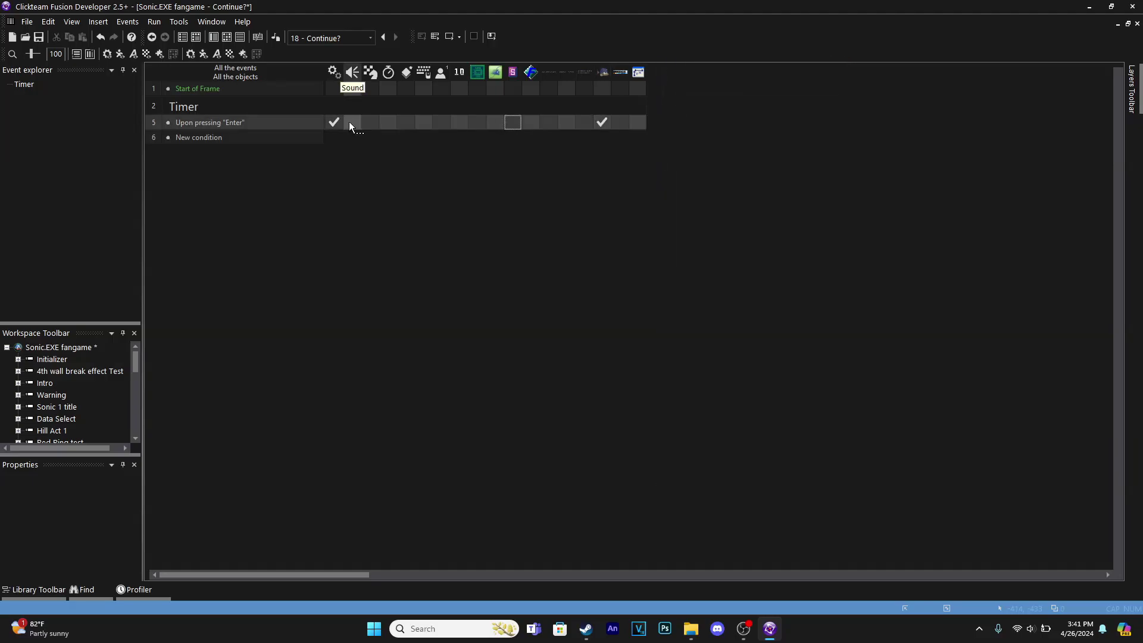
Make the Start of Frame event play the sample 8. SWD_GameOver, previewing its sound before choosing it.
right_click(350, 94)
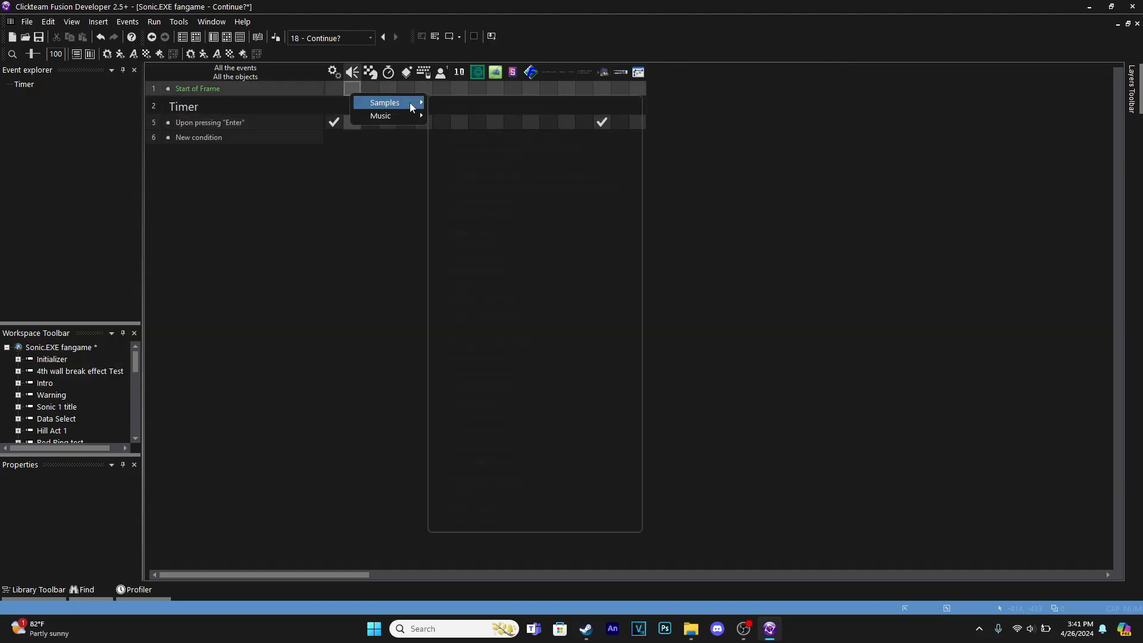
mouse_move(409, 102)
click(477, 123)
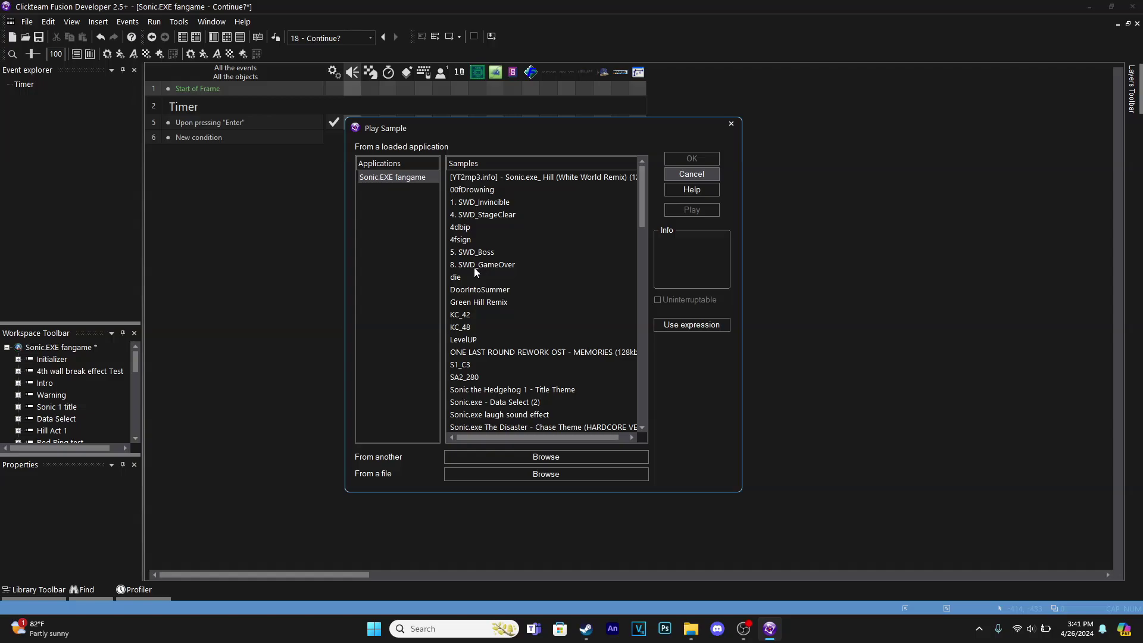
click(476, 265)
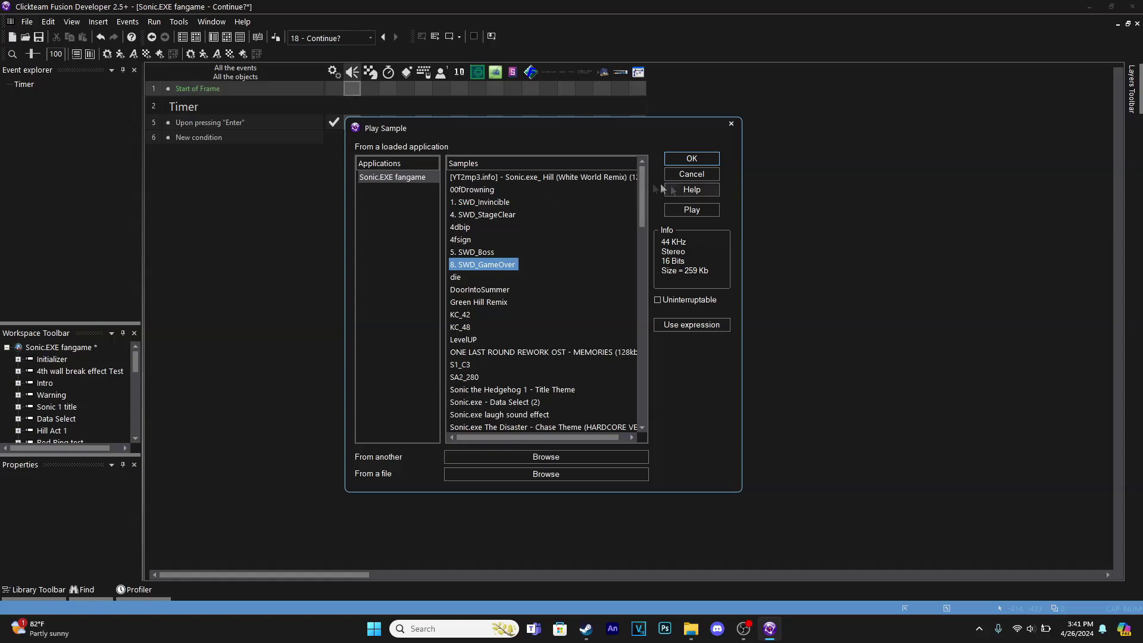
click(692, 210)
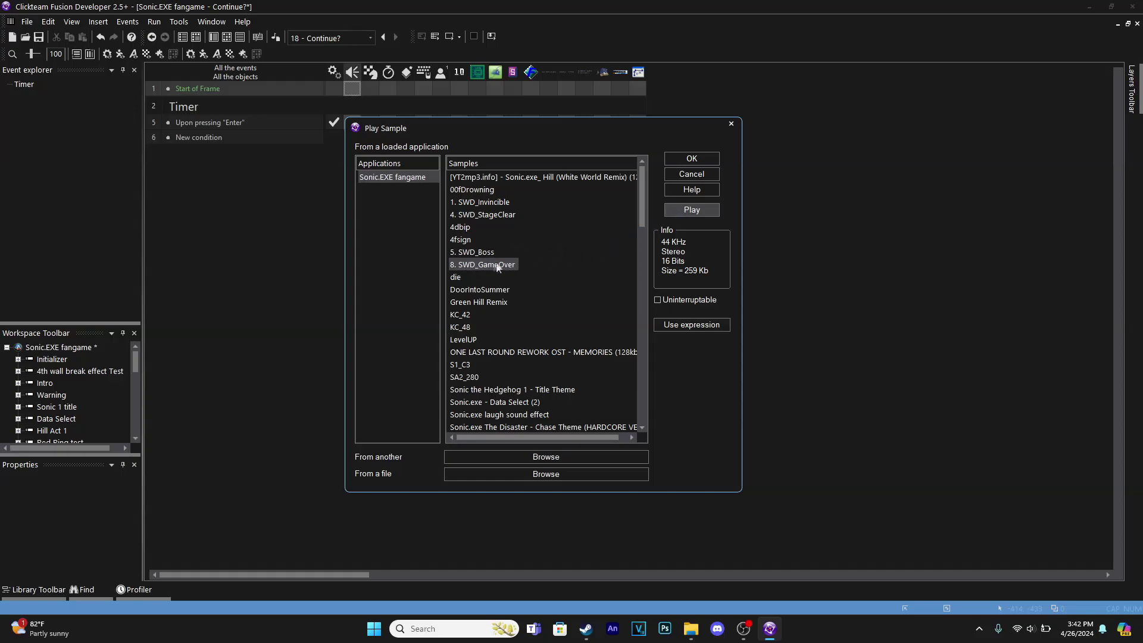
click(476, 269)
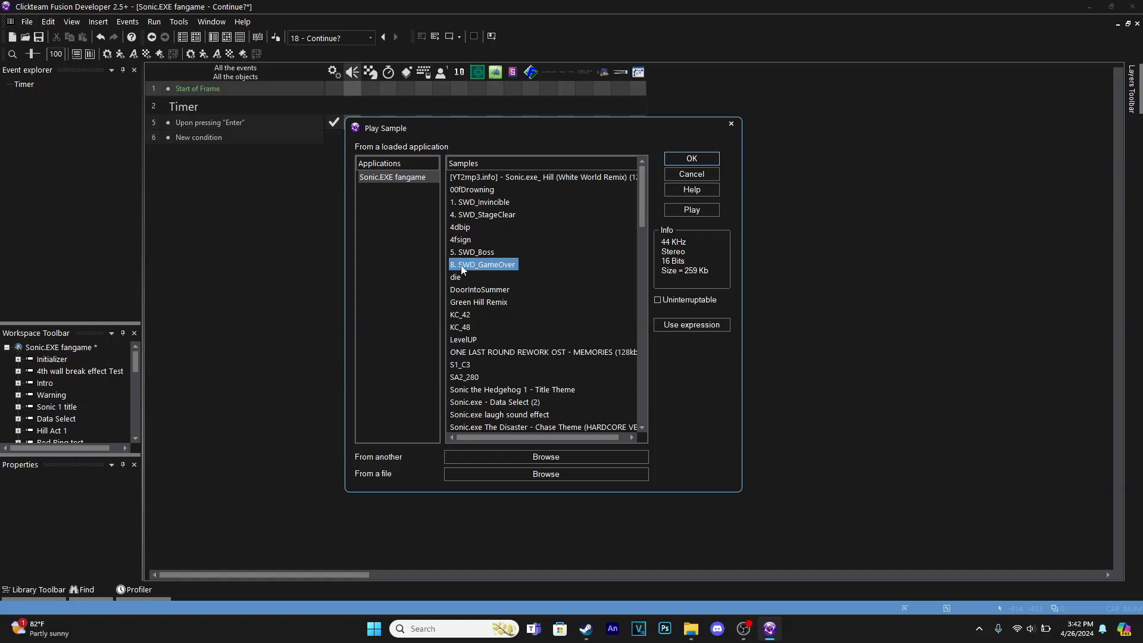
click(476, 202)
click(498, 266)
click(691, 158)
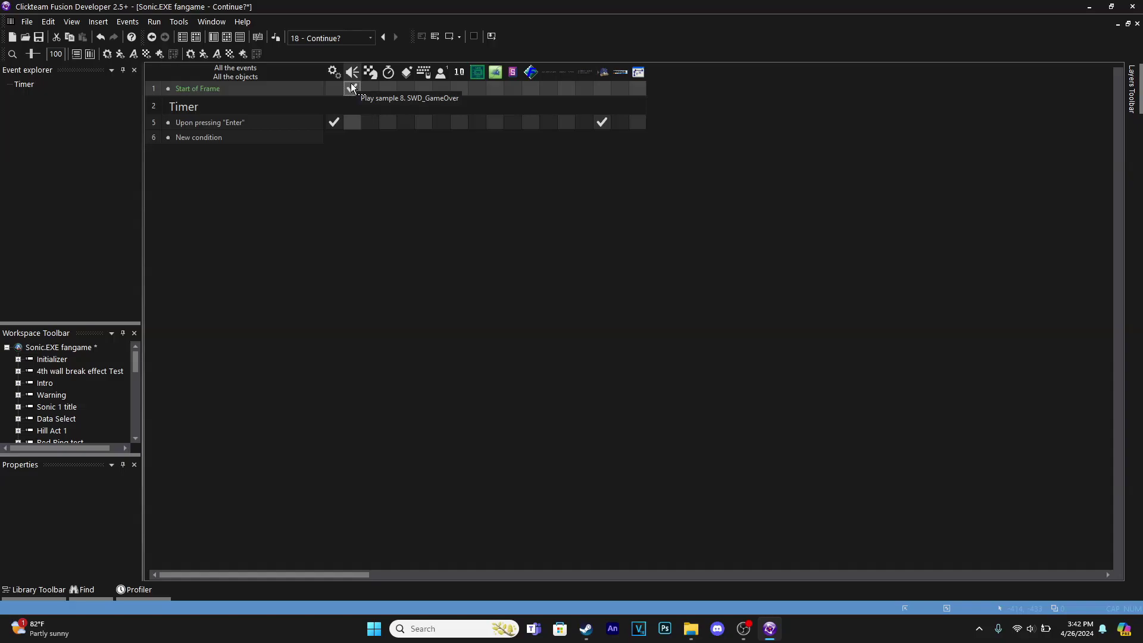
Make the Enter event stop the specific sample 8. SWD_GameOver.
click(353, 122)
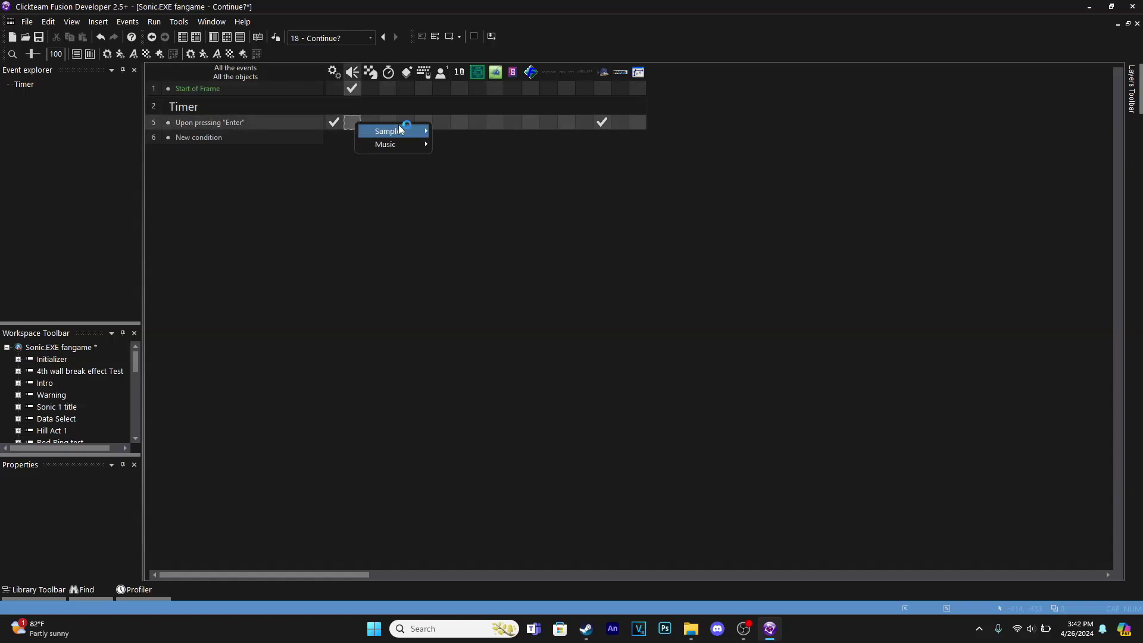
mouse_move(400, 129)
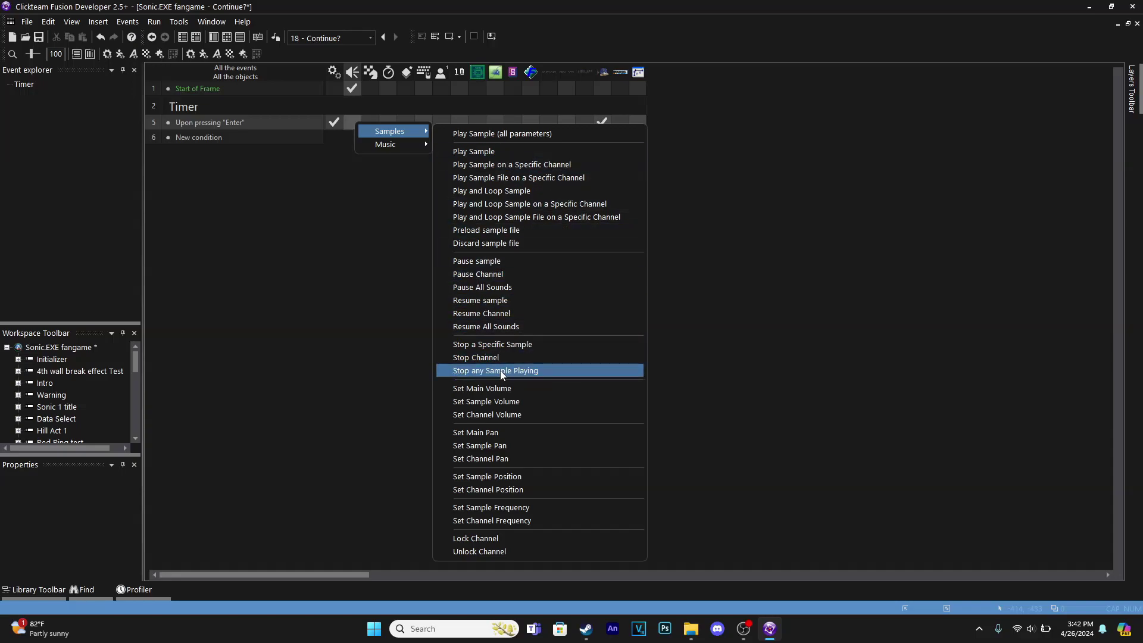
click(499, 349)
click(488, 264)
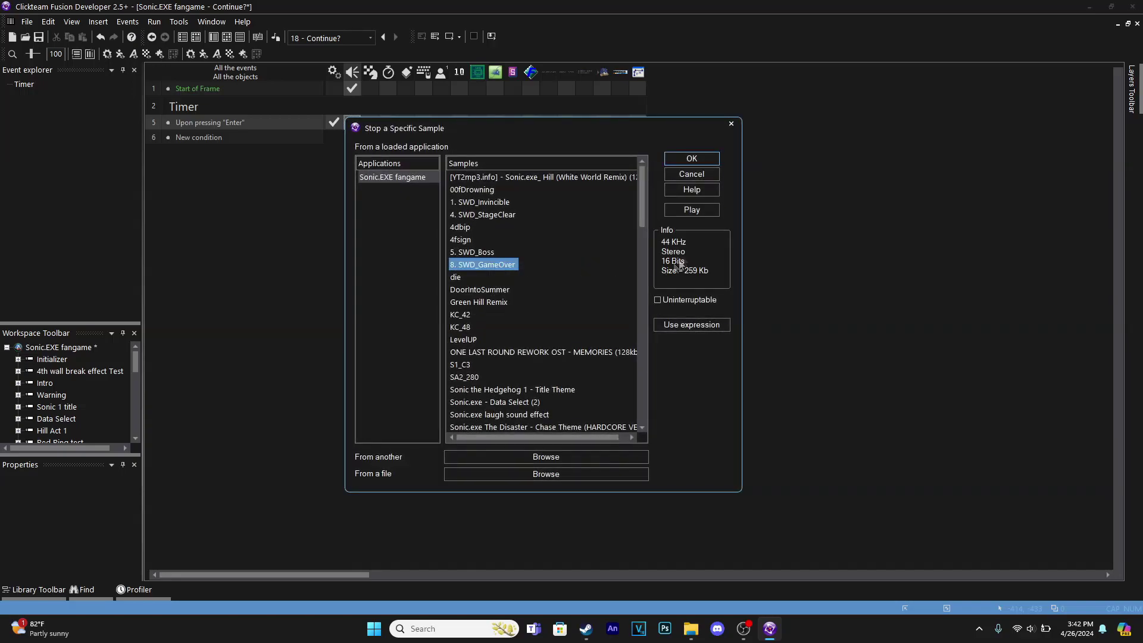
click(713, 159)
Preview the samples SA2_280 and S1_C3, and make the Enter event play S1_C3.
right_click(353, 124)
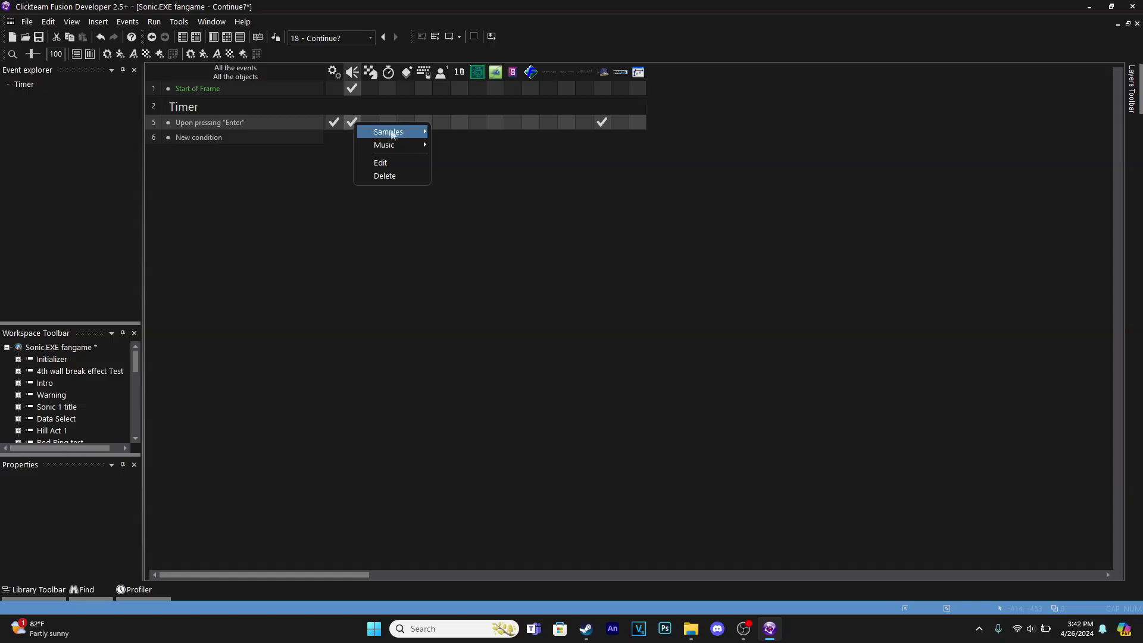
mouse_move(397, 135)
click(477, 151)
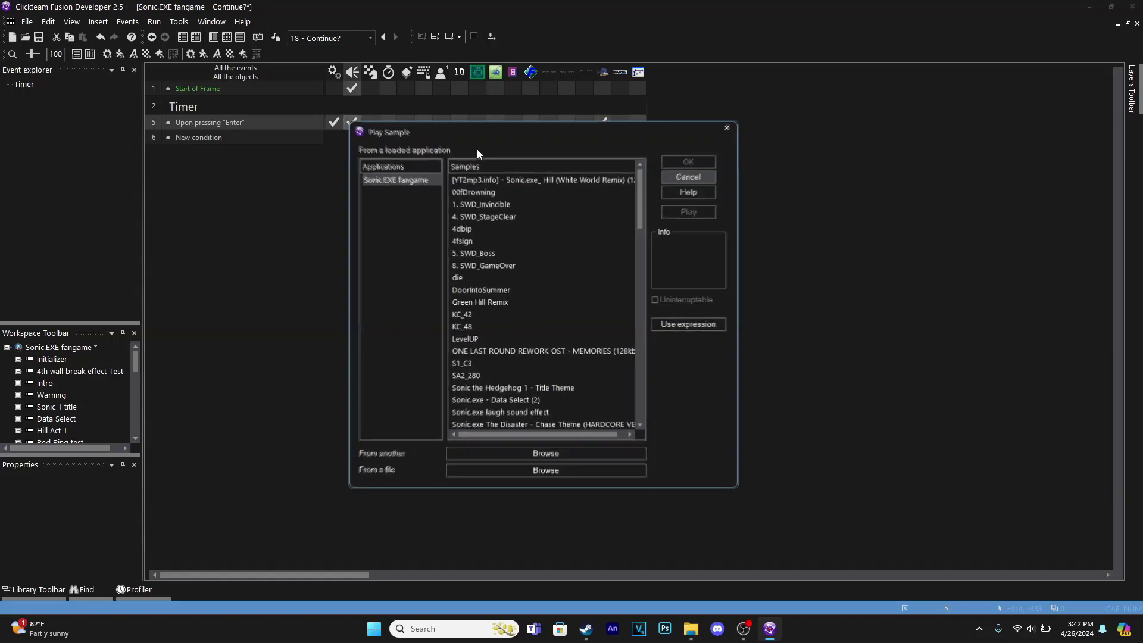
click(465, 378)
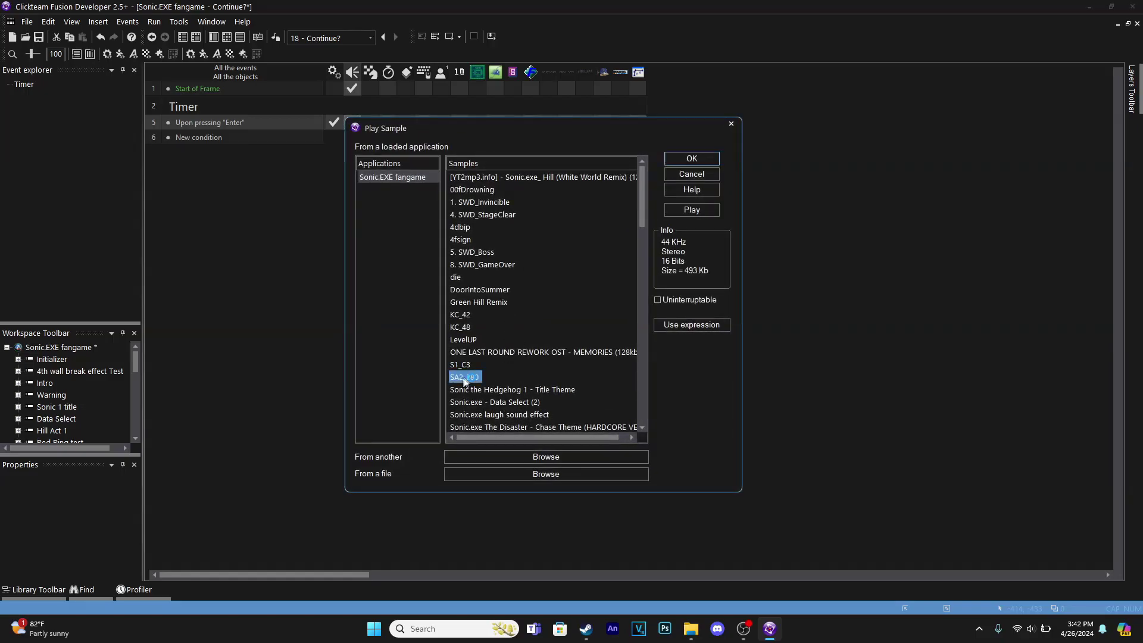
click(677, 211)
click(464, 365)
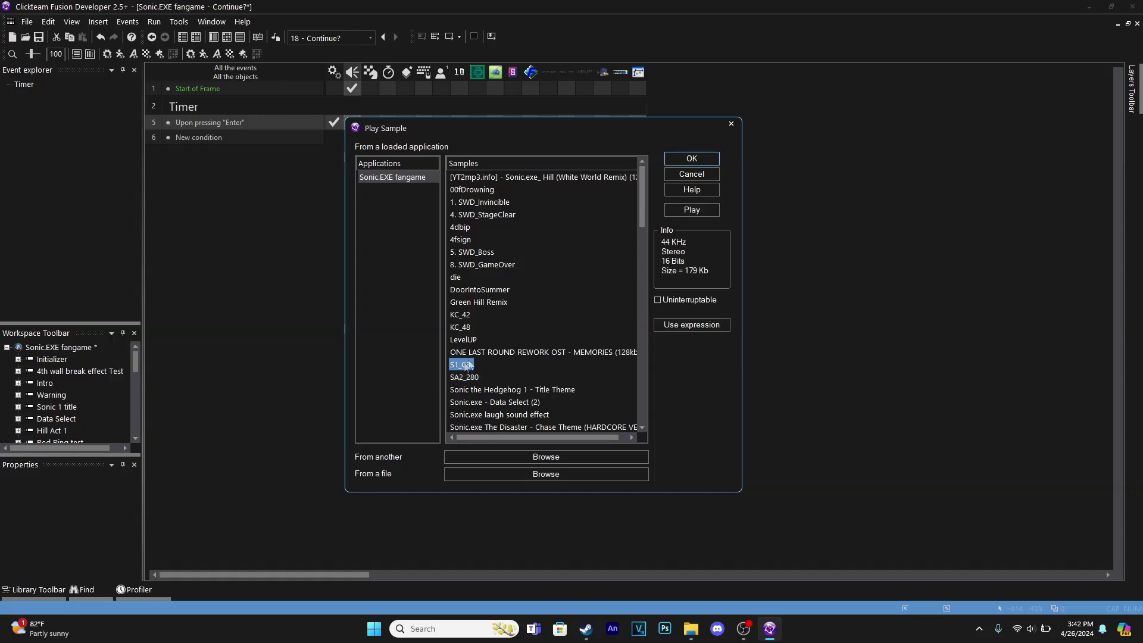
click(684, 212)
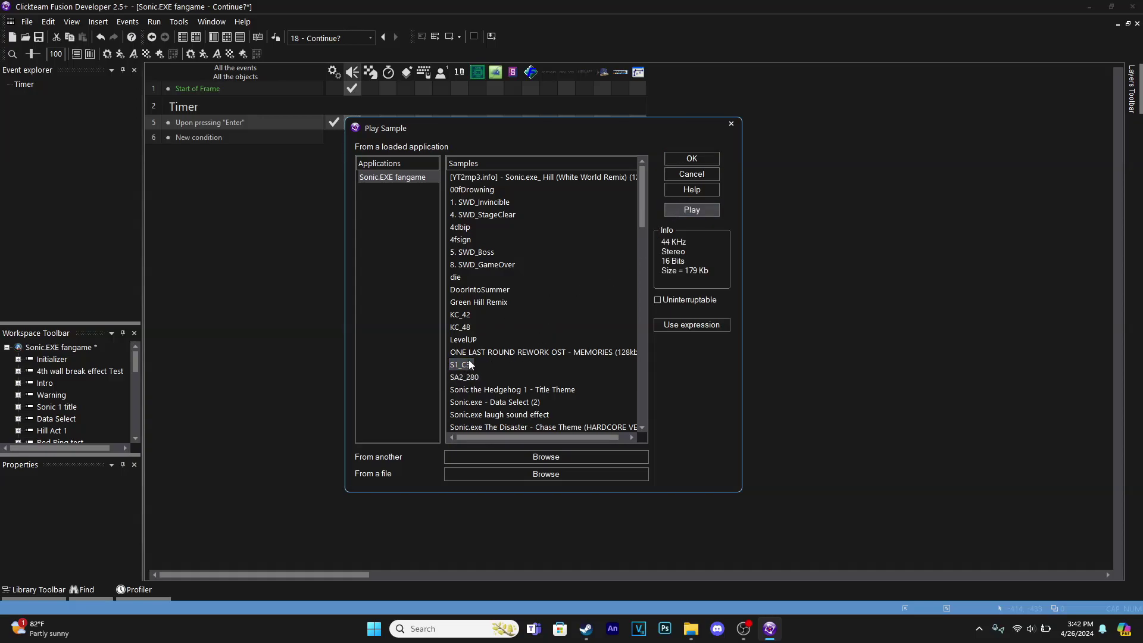
click(691, 158)
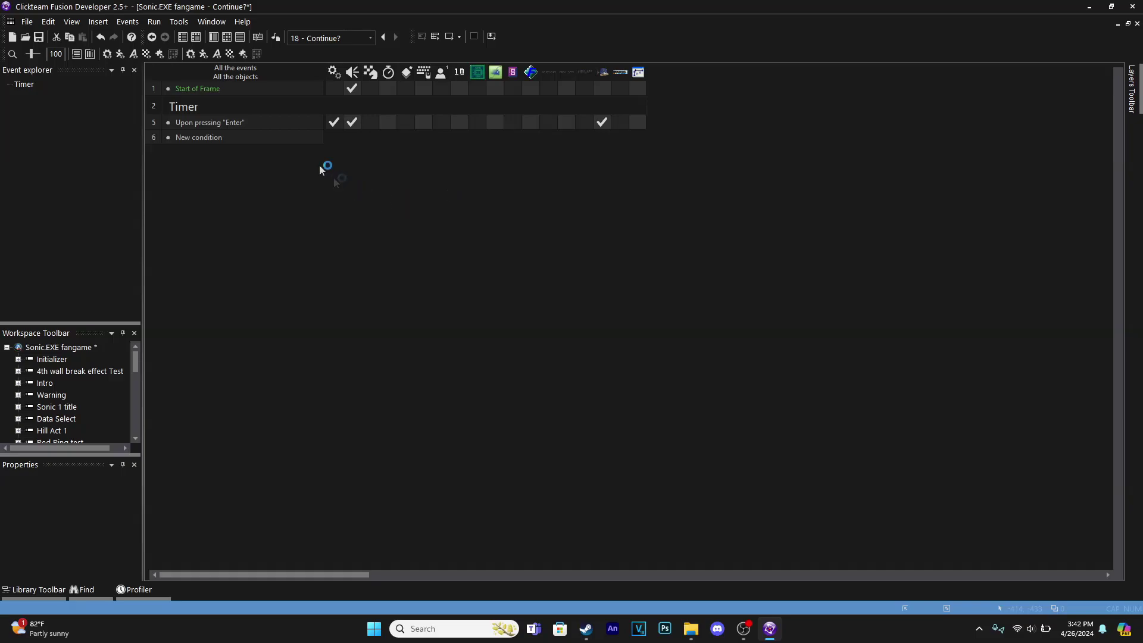
click(214, 36)
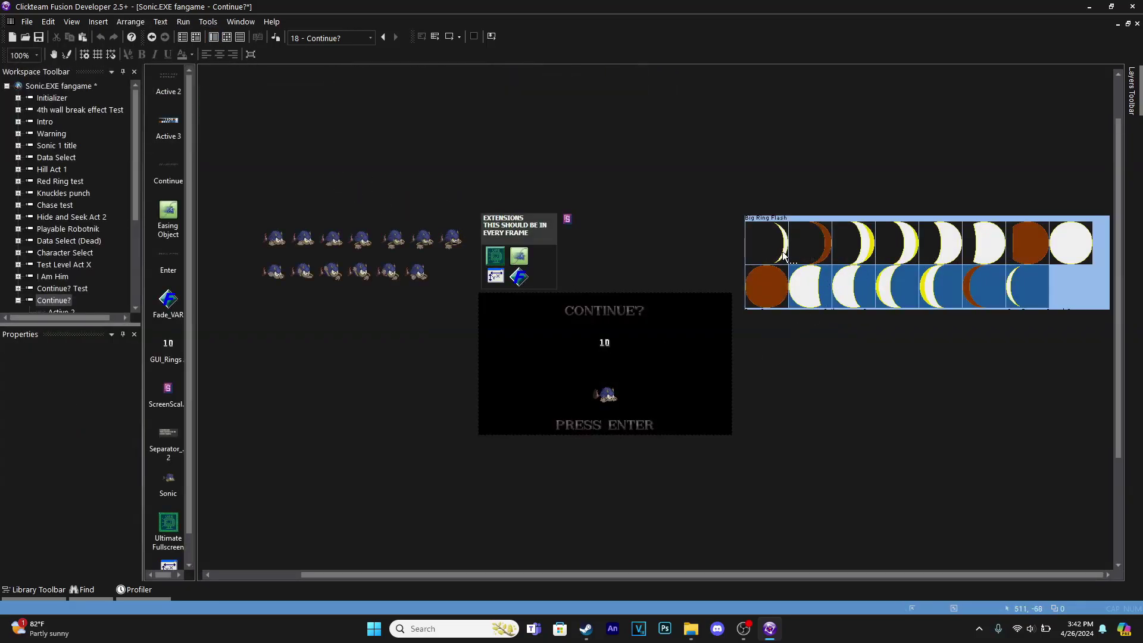
click(227, 37)
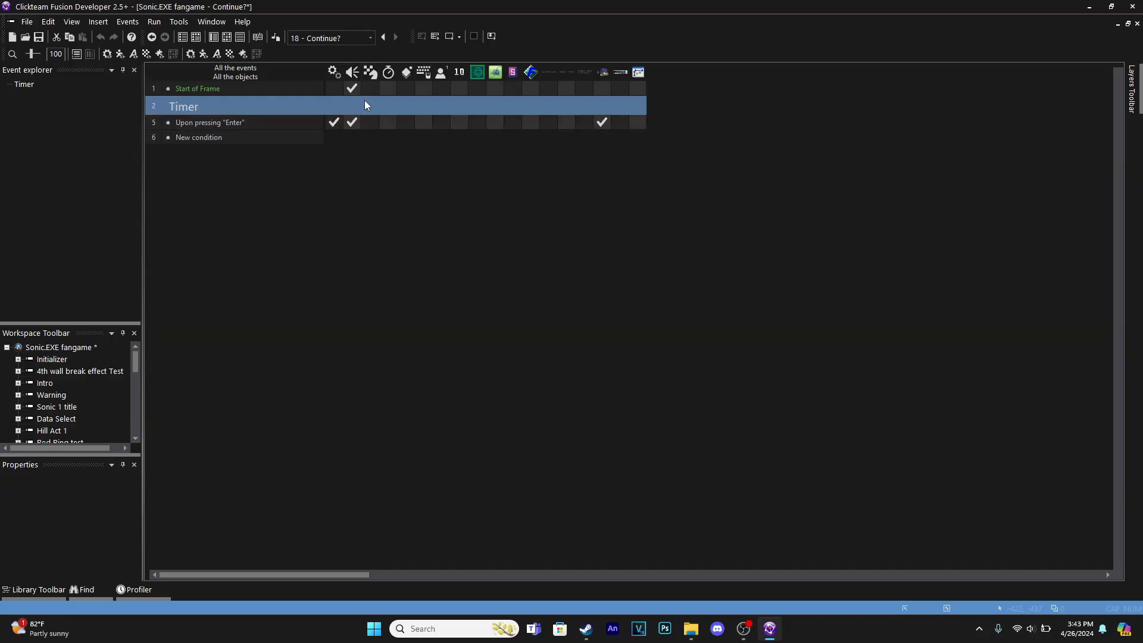
Expand the Timer group and add a condition in it that compares the countdown counter as Equal to 0.
double_click(365, 104)
double_click(194, 137)
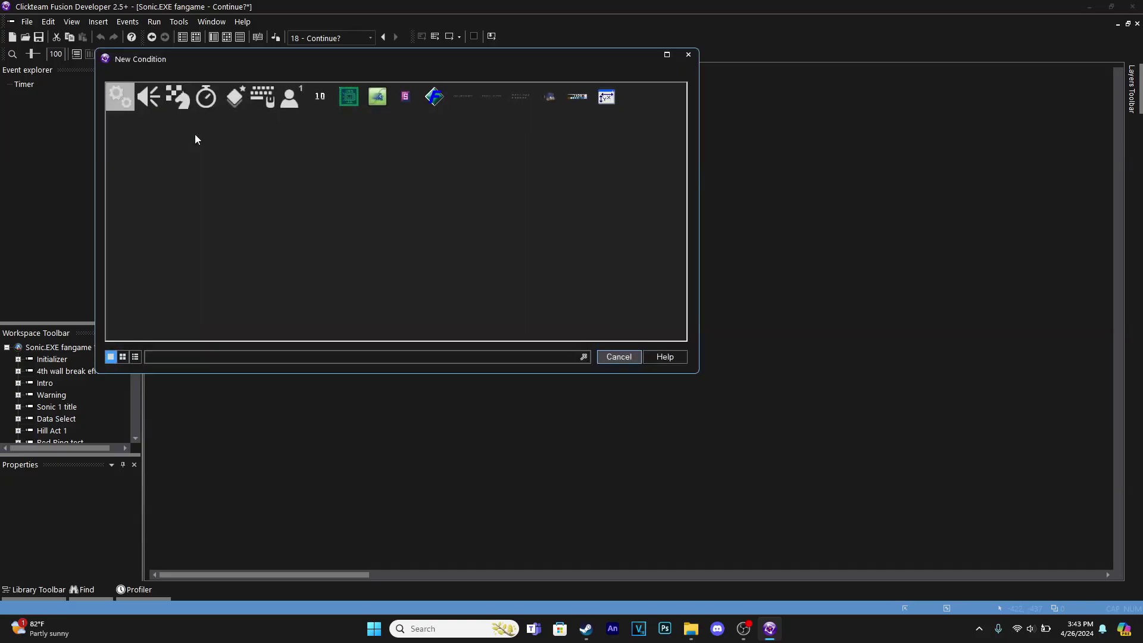
right_click(322, 96)
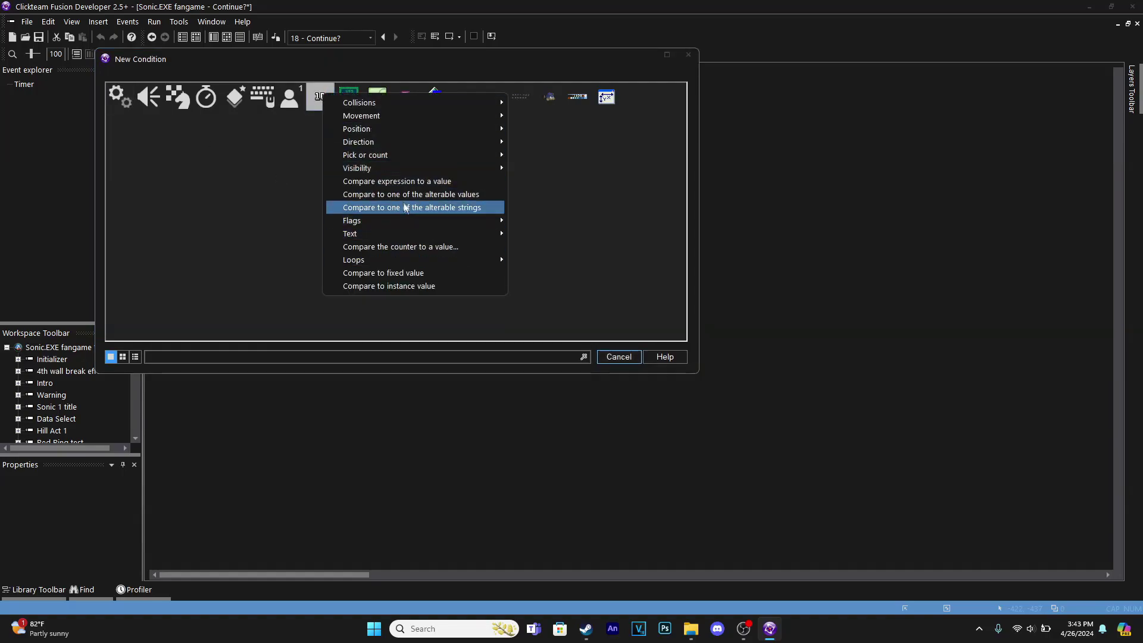
click(416, 246)
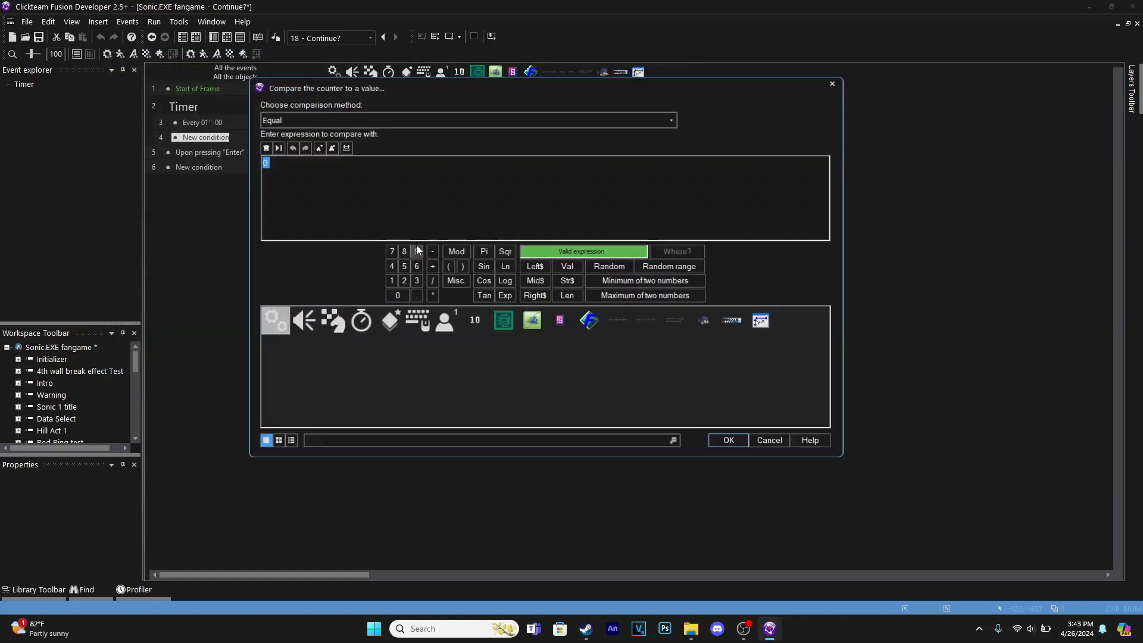
key(Return)
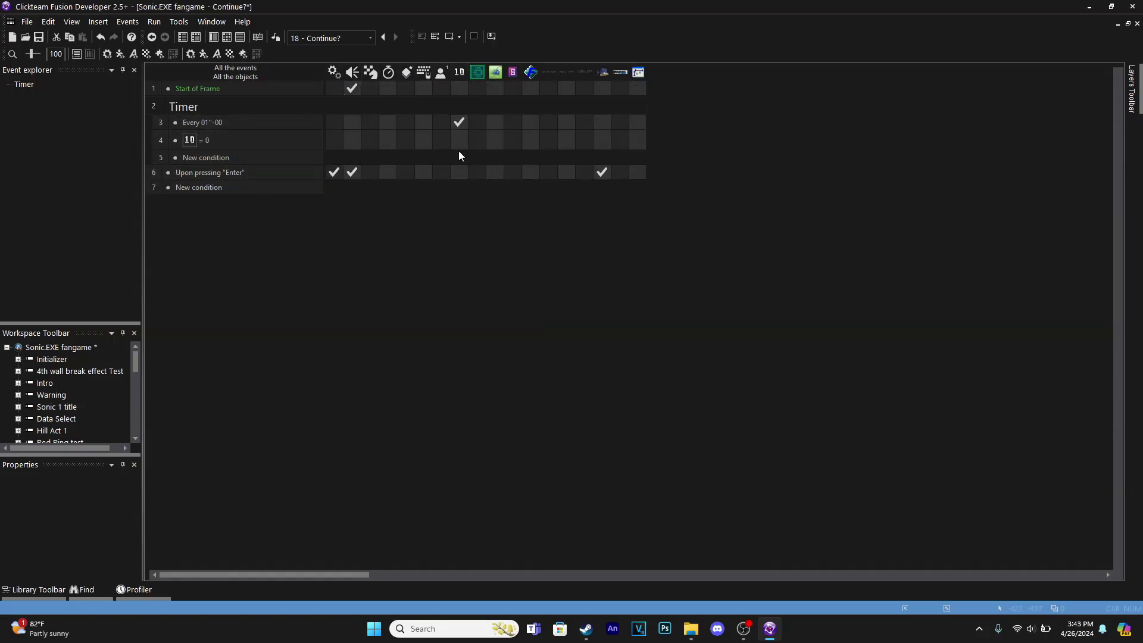
Make the counter-equals-0 event change the Sonic object's animation sequence.
click(602, 140)
mouse_move(691, 191)
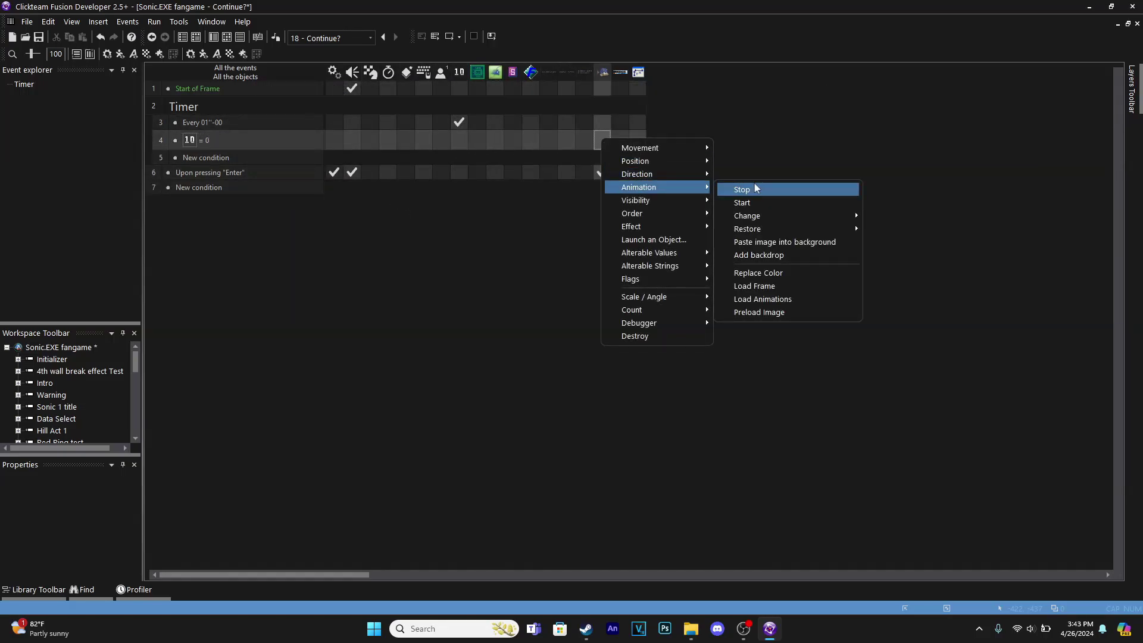
mouse_move(762, 216)
click(914, 216)
click(687, 132)
click(730, 472)
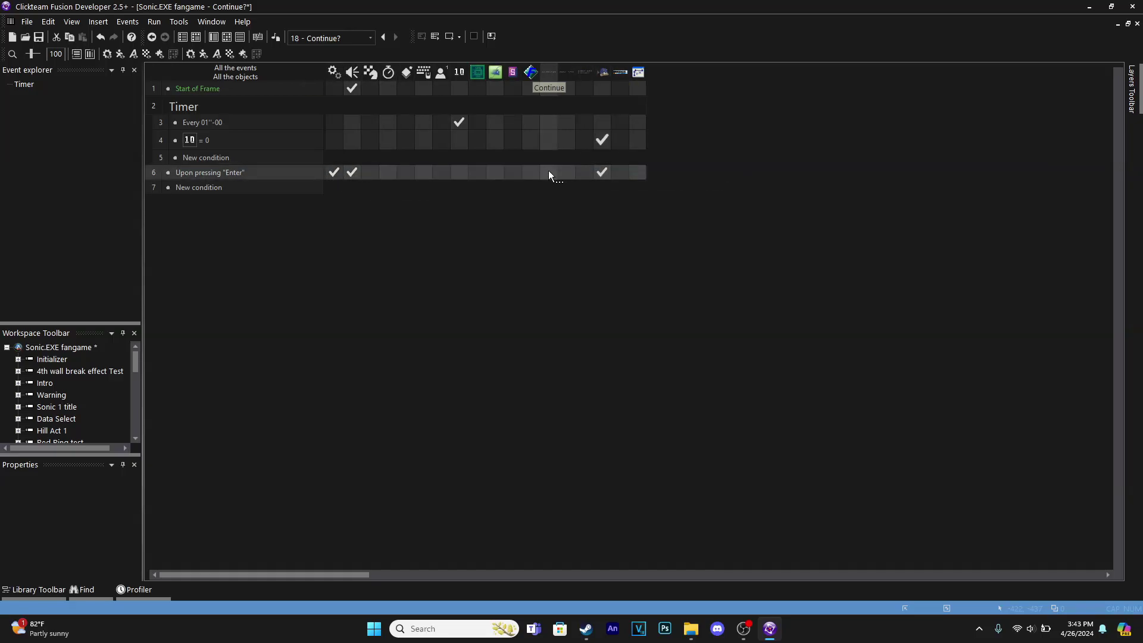
Make the Enter event turn the PRESS ENTER text object invisible.
right_click(566, 170)
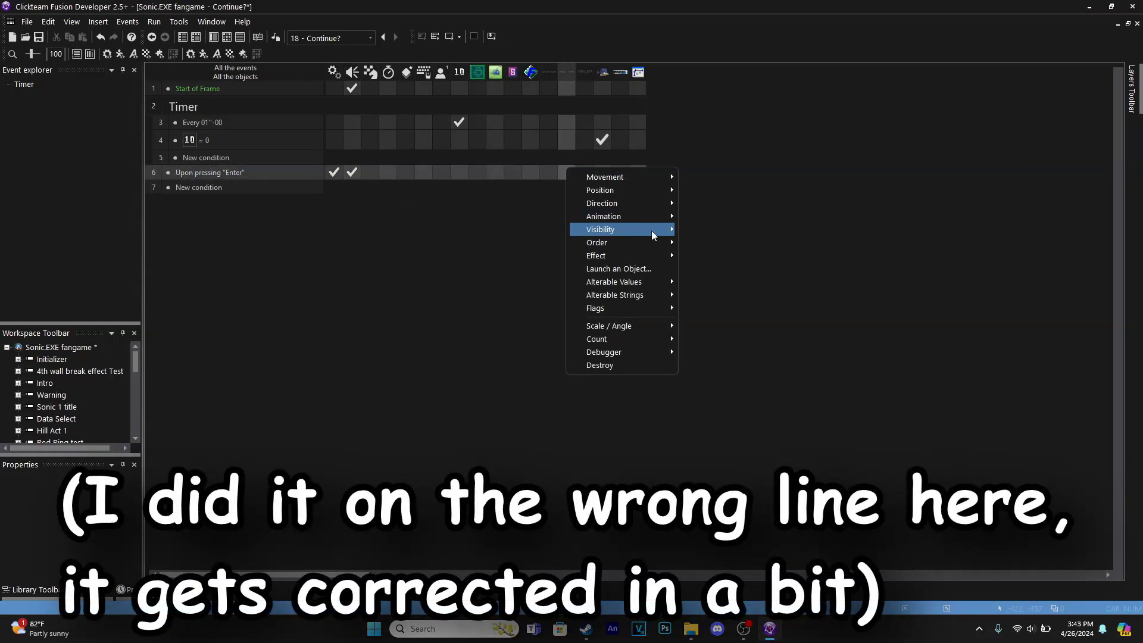
mouse_move(651, 231)
click(713, 232)
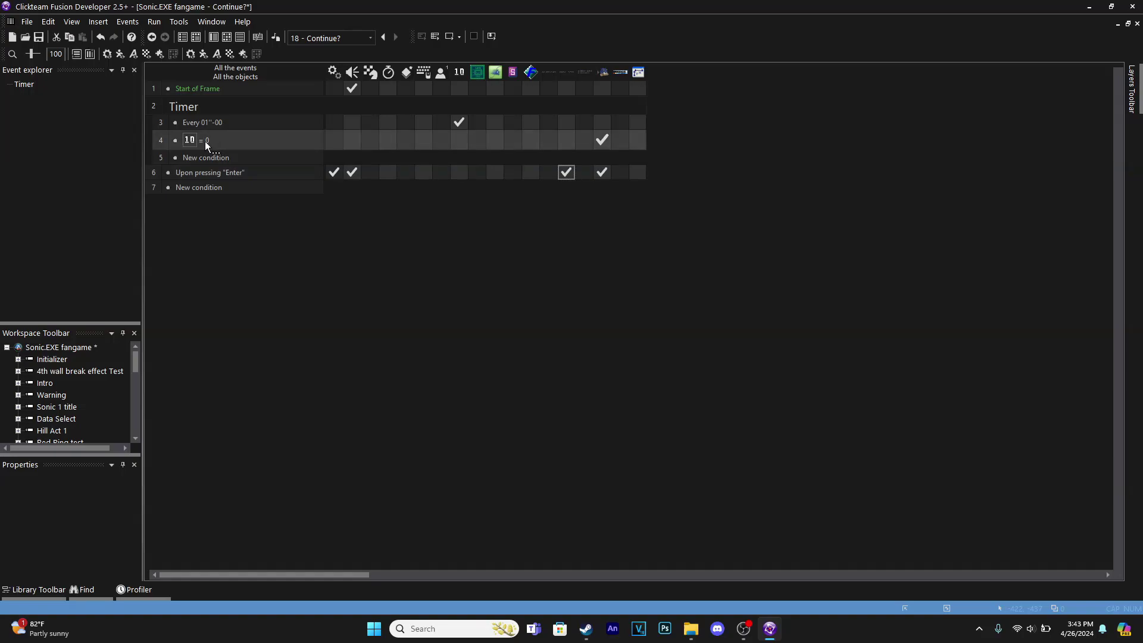
Copy the counter condition into the Enter event and change its comparison there to different from 0.
drag(205, 139, 156, 170)
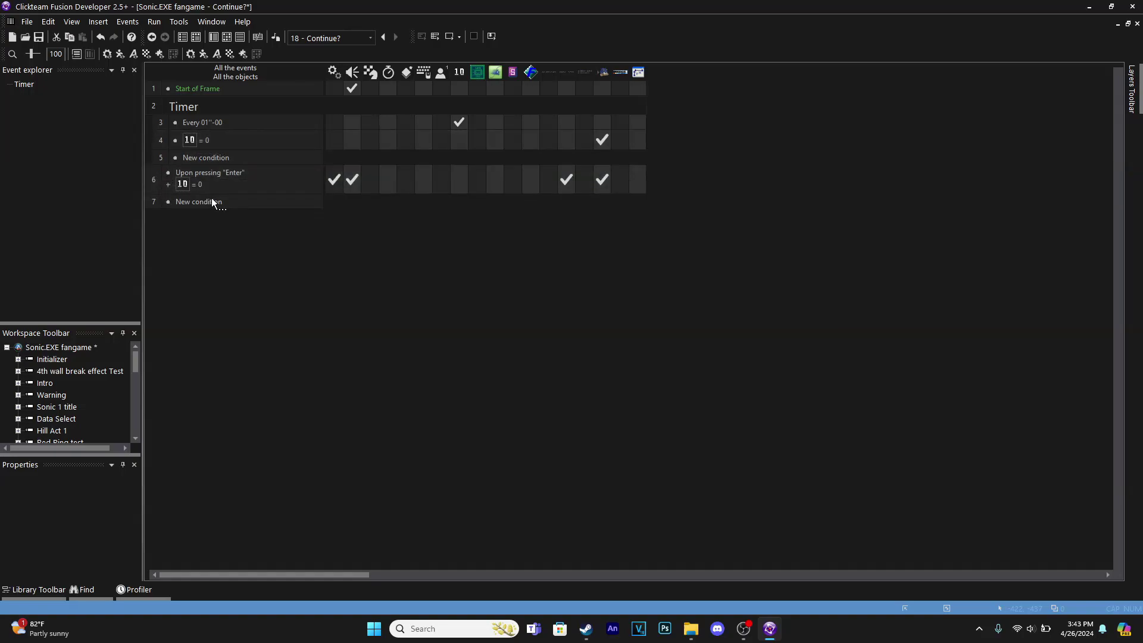
double_click(185, 184)
click(306, 117)
click(305, 146)
key(Return)
click(273, 249)
drag(568, 179, 514, 179)
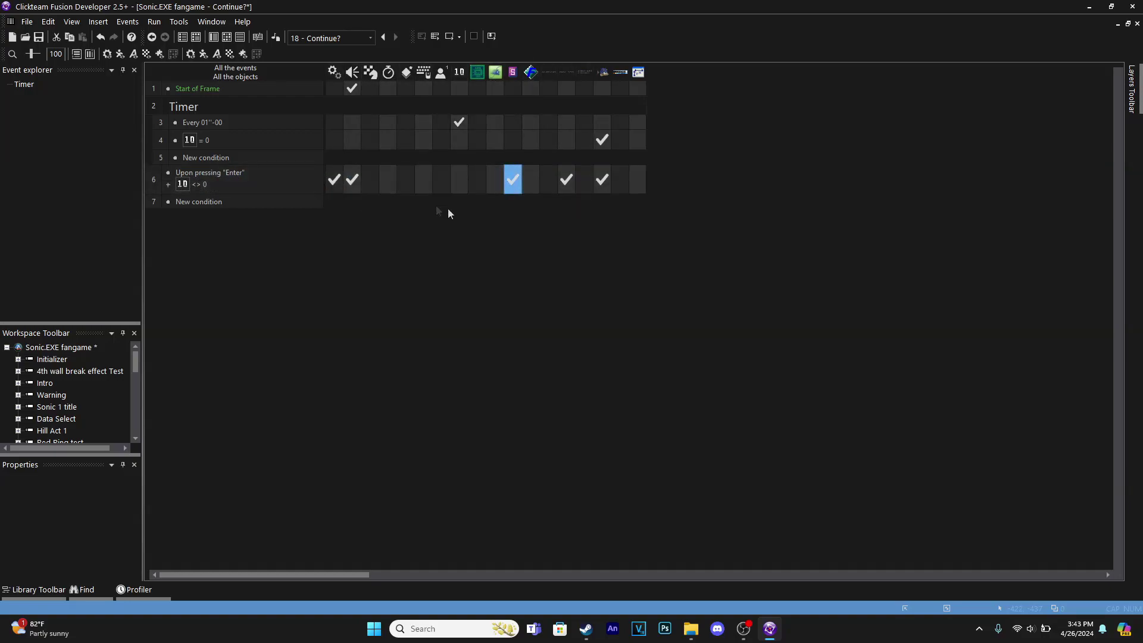
key(Delete)
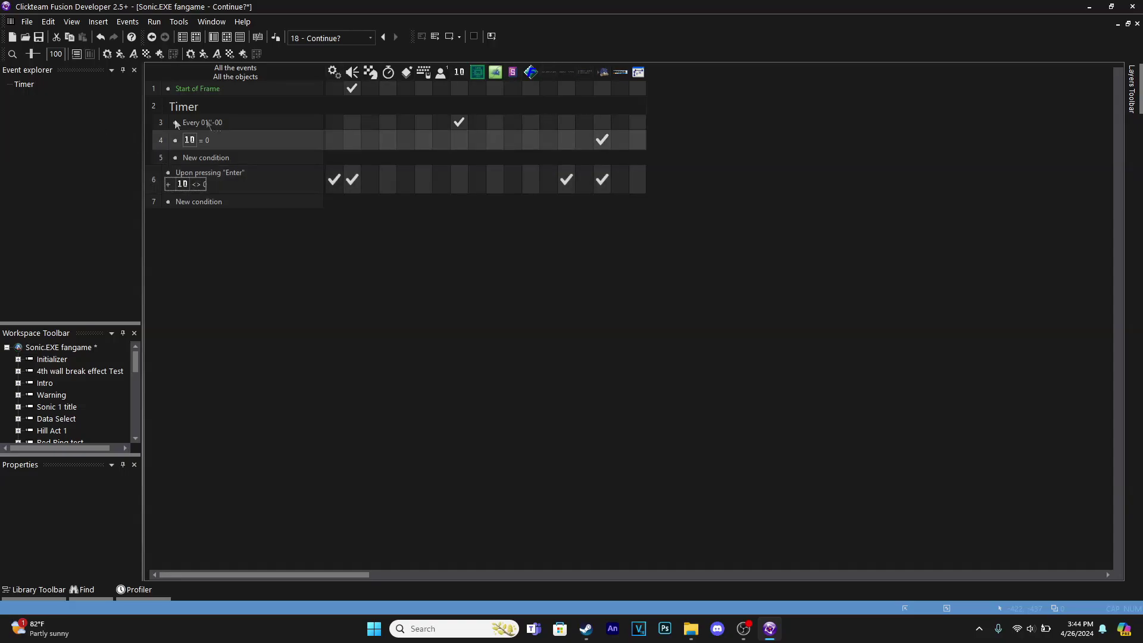
click(203, 185)
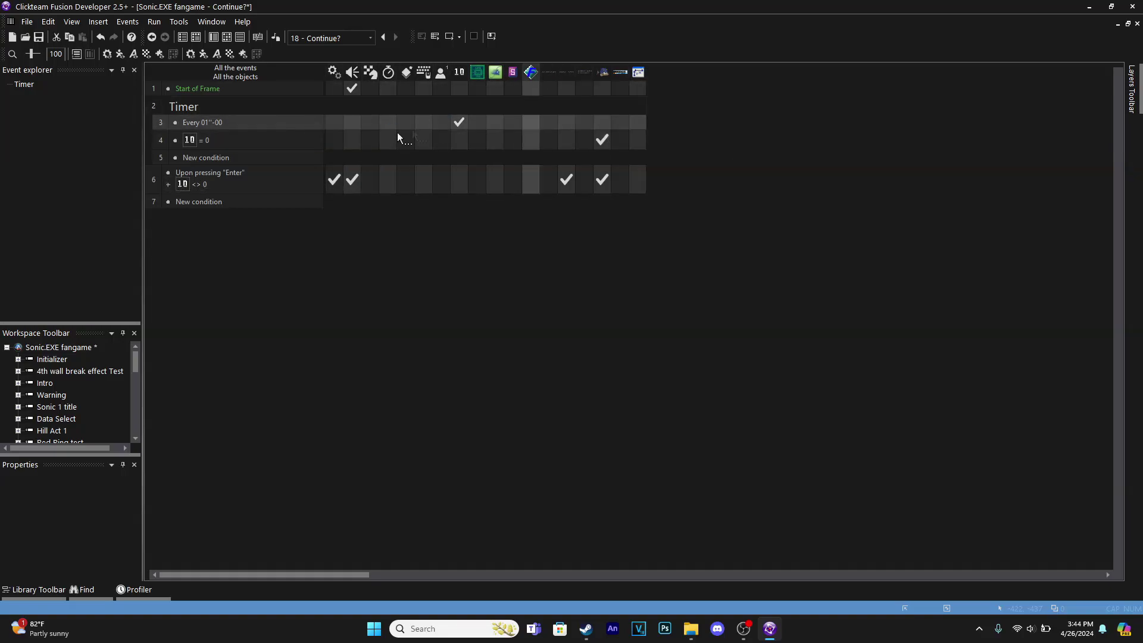
Test-run the frame twice, checking the Enter response during the countdown and the behaviour when the counter reaches 0.
key(F7)
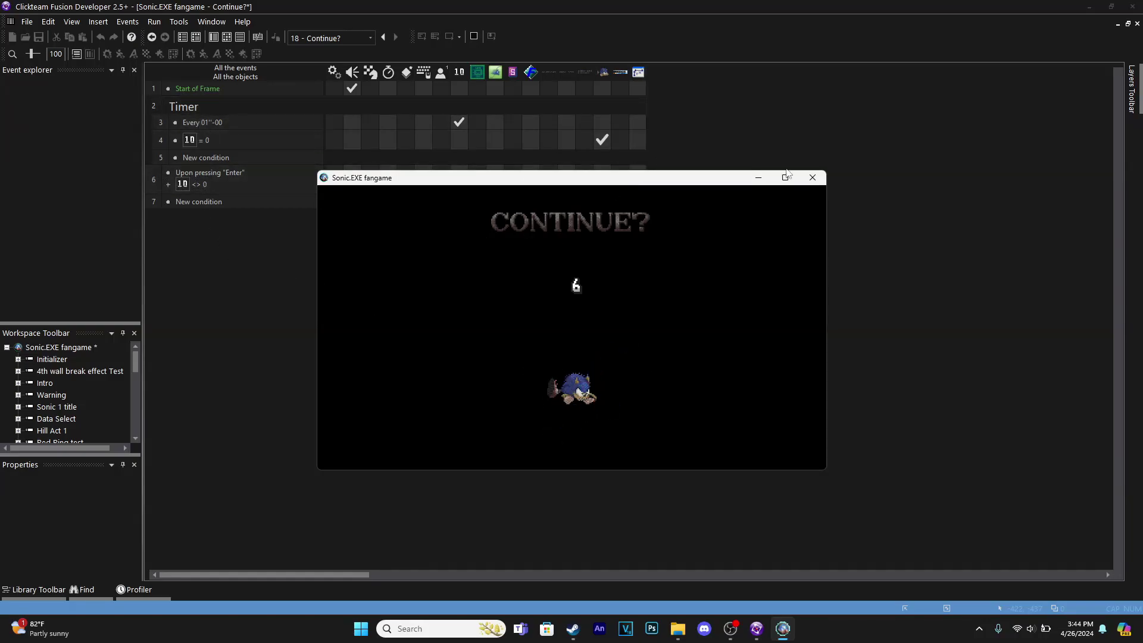
click(817, 177)
click(817, 177)
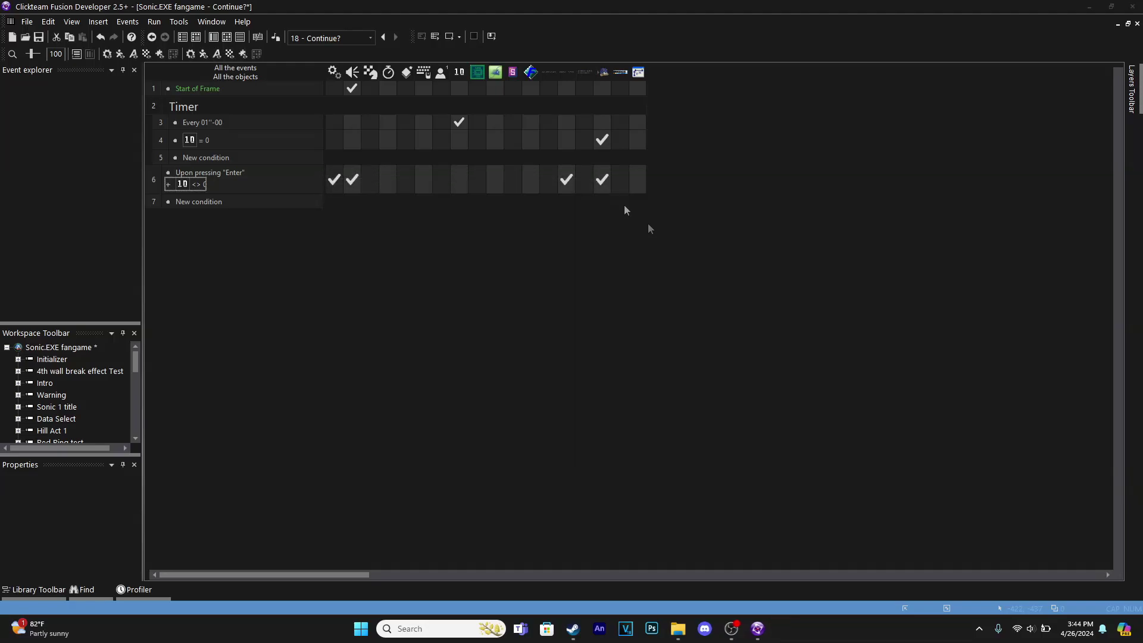
click(450, 37)
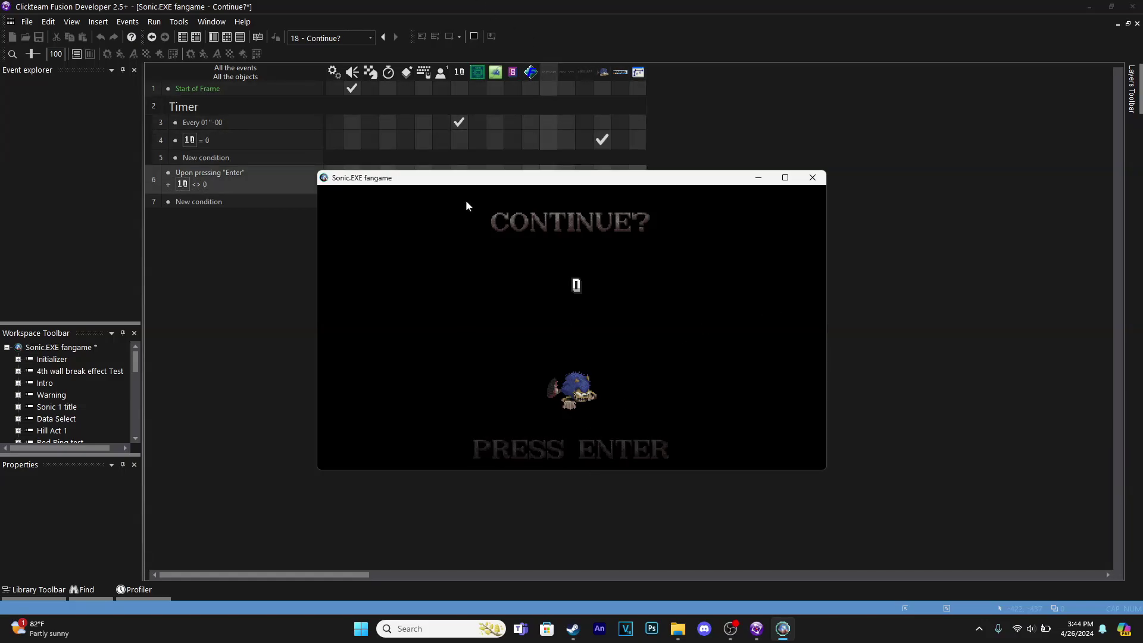
click(812, 177)
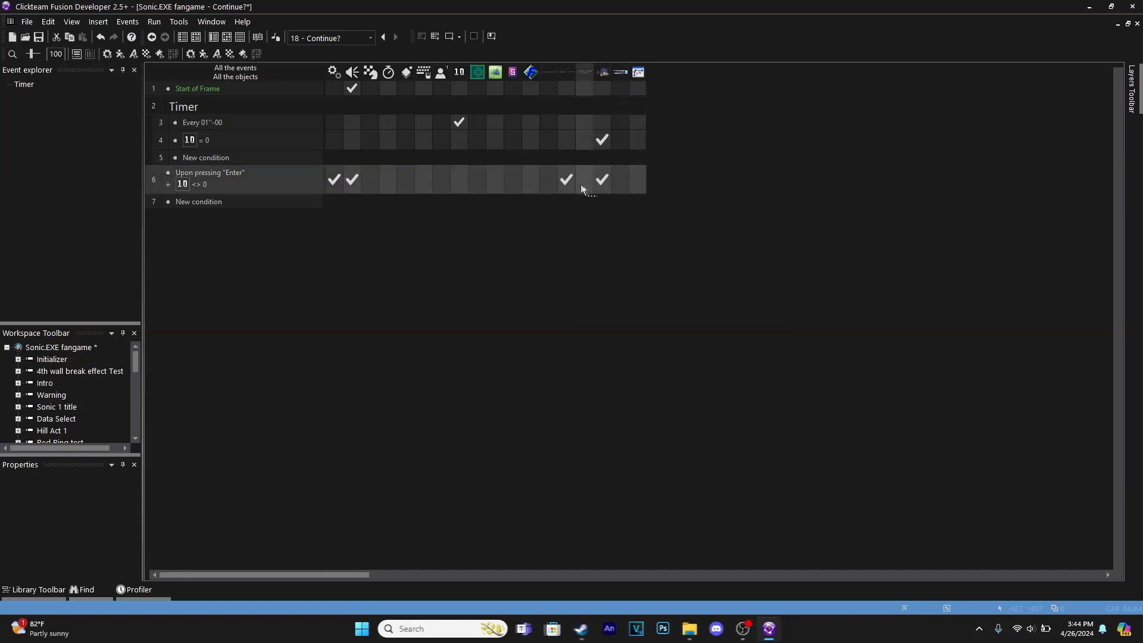
Put the PRESS ENTER object's Make invisible action in both the counter-equals-0 event and the Enter event, and collapse the Timer group.
drag(566, 177, 564, 145)
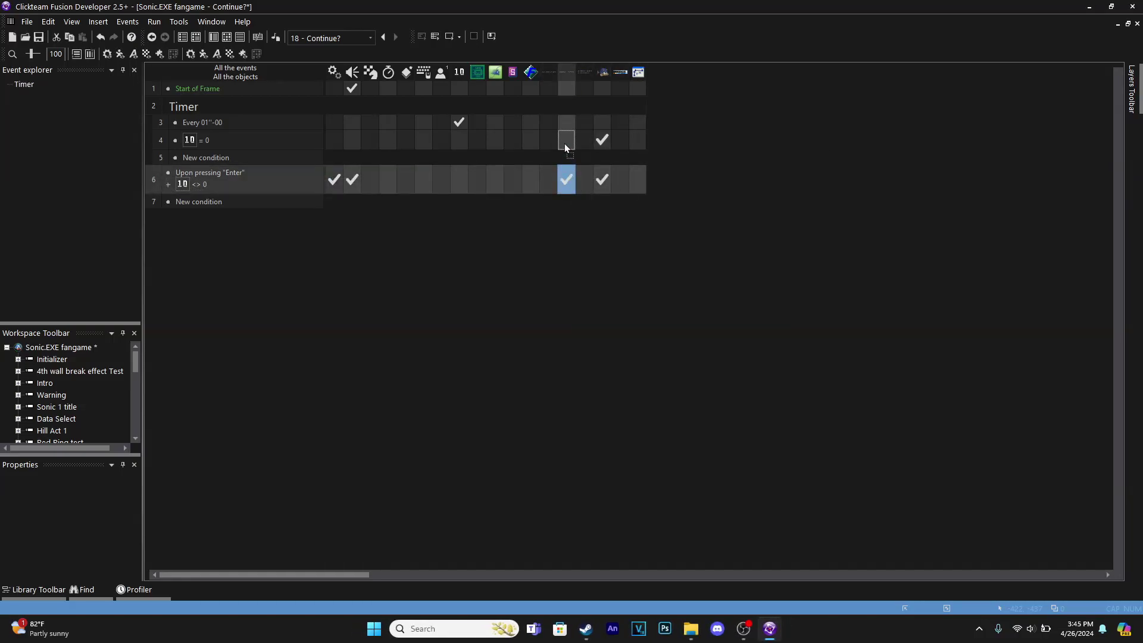
click(566, 185)
key(Delete)
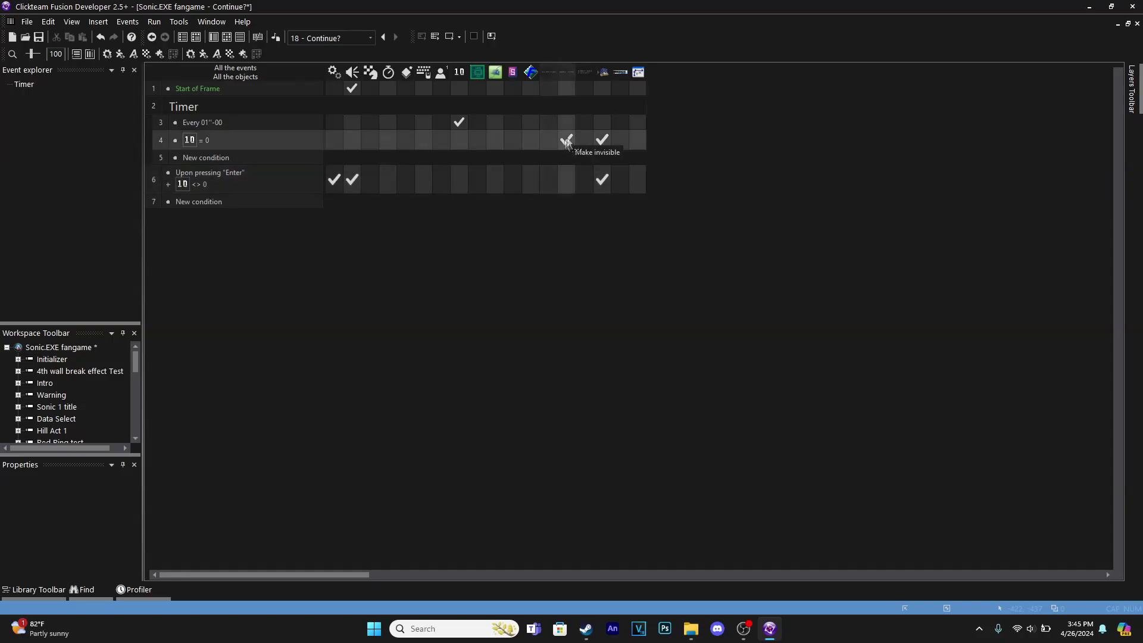
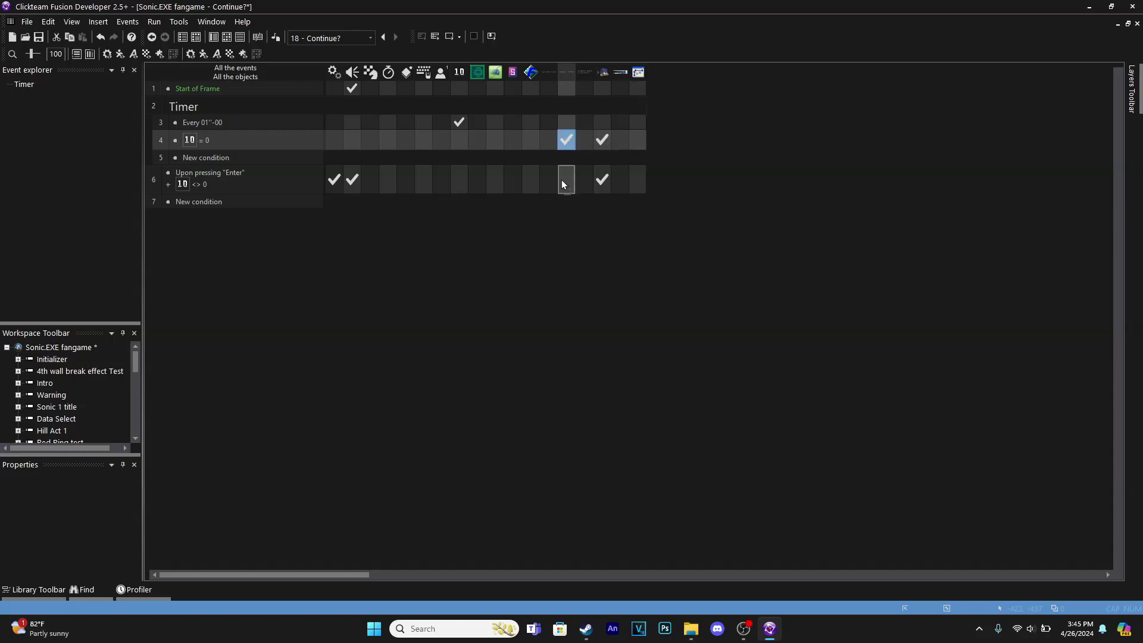
drag(562, 180, 566, 181)
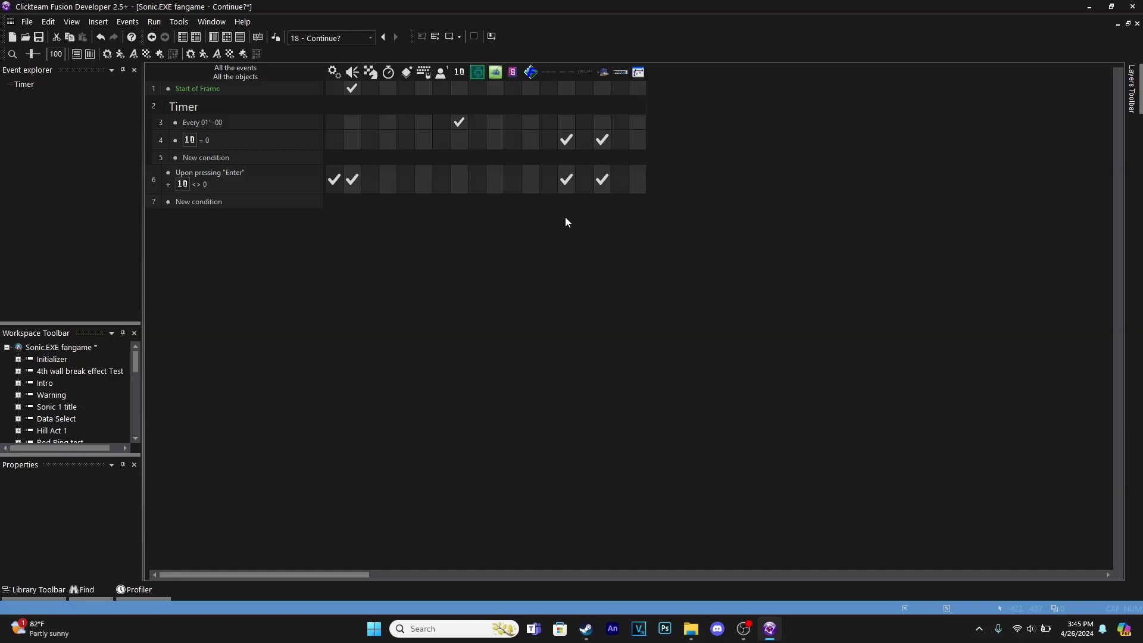
double_click(323, 105)
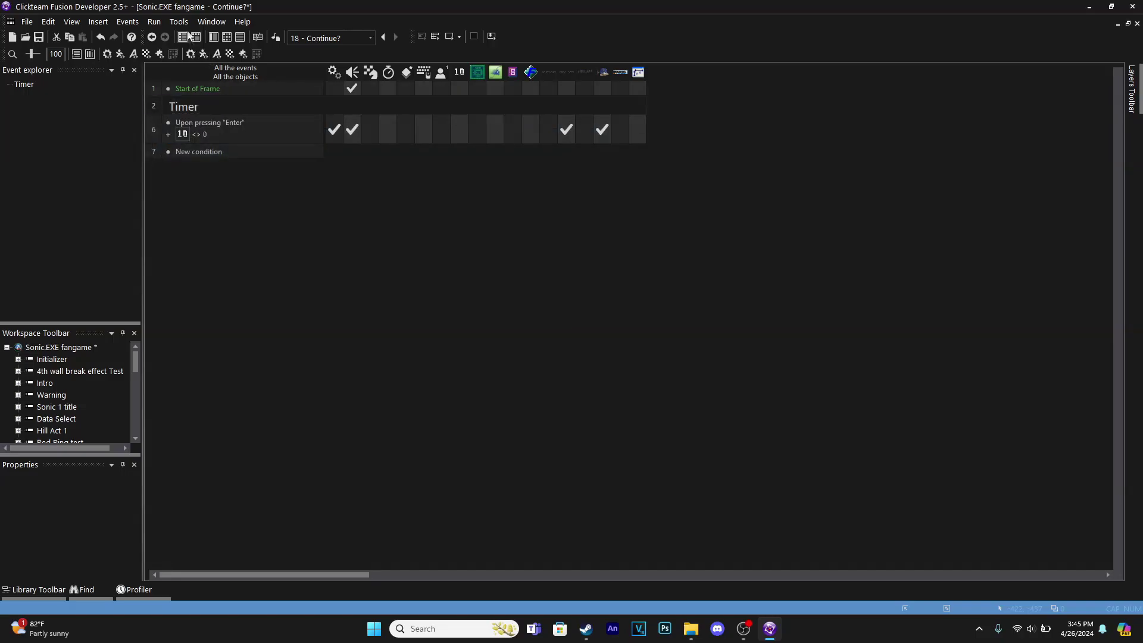
In the frame editor, move the Big Ring Flash sprite sheet slightly and clone it with 2 rows and 1 column.
click(213, 37)
drag(886, 290, 869, 253)
right_click(846, 251)
click(888, 316)
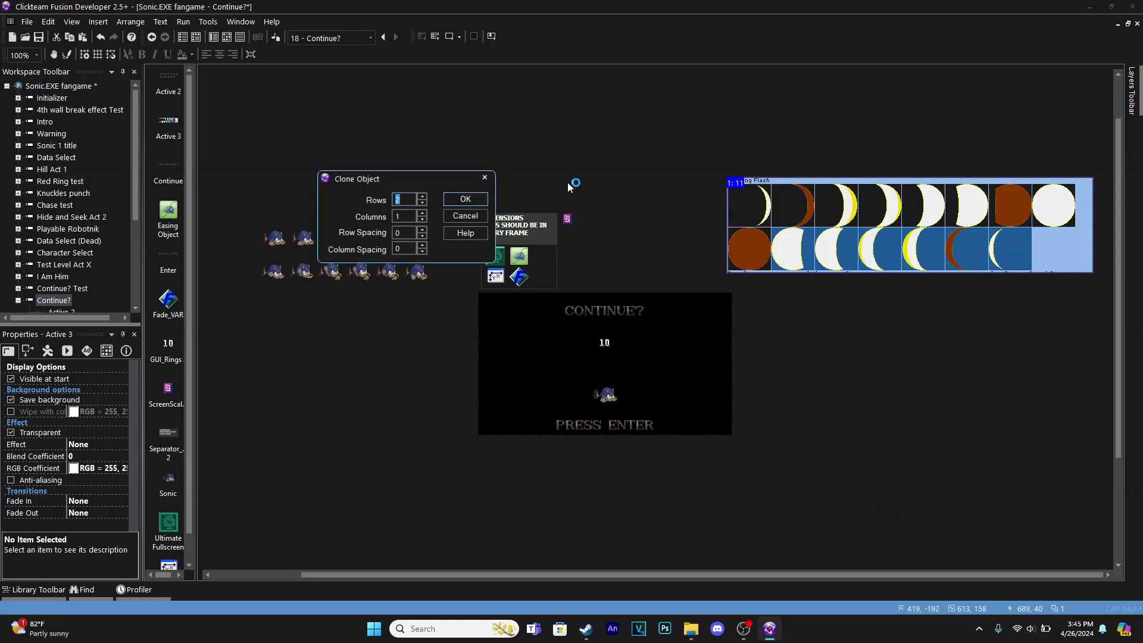
click(470, 195)
Open the cloned Big Ring Flash sheet's animation, duplicate its frame, and crop Frame 1 to the first crescent sprite.
double_click(822, 335)
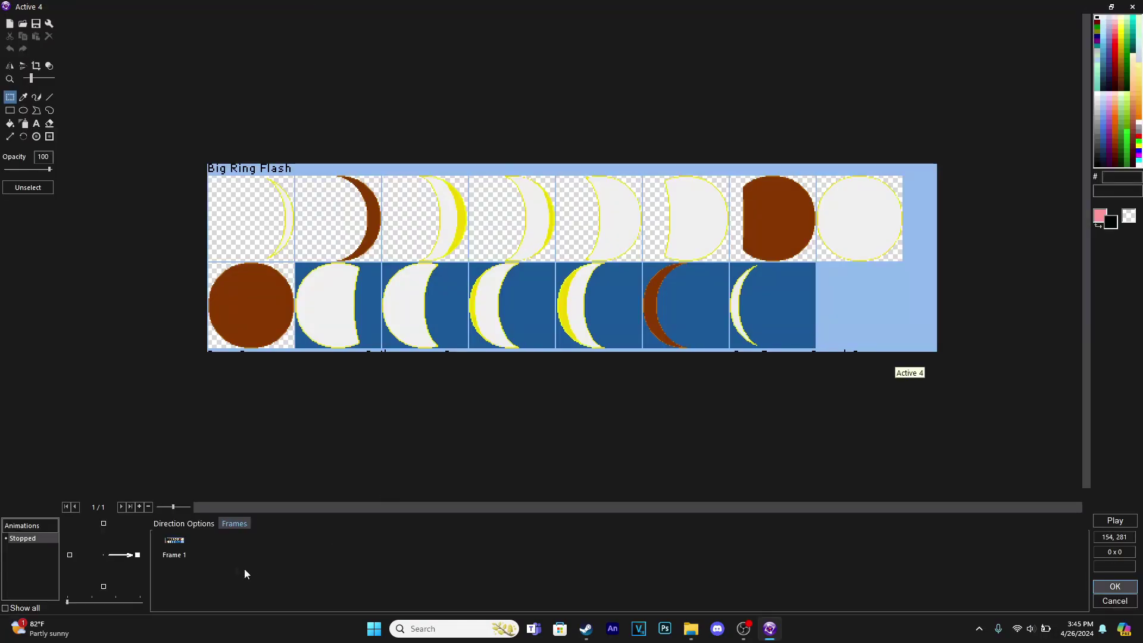
click(172, 553)
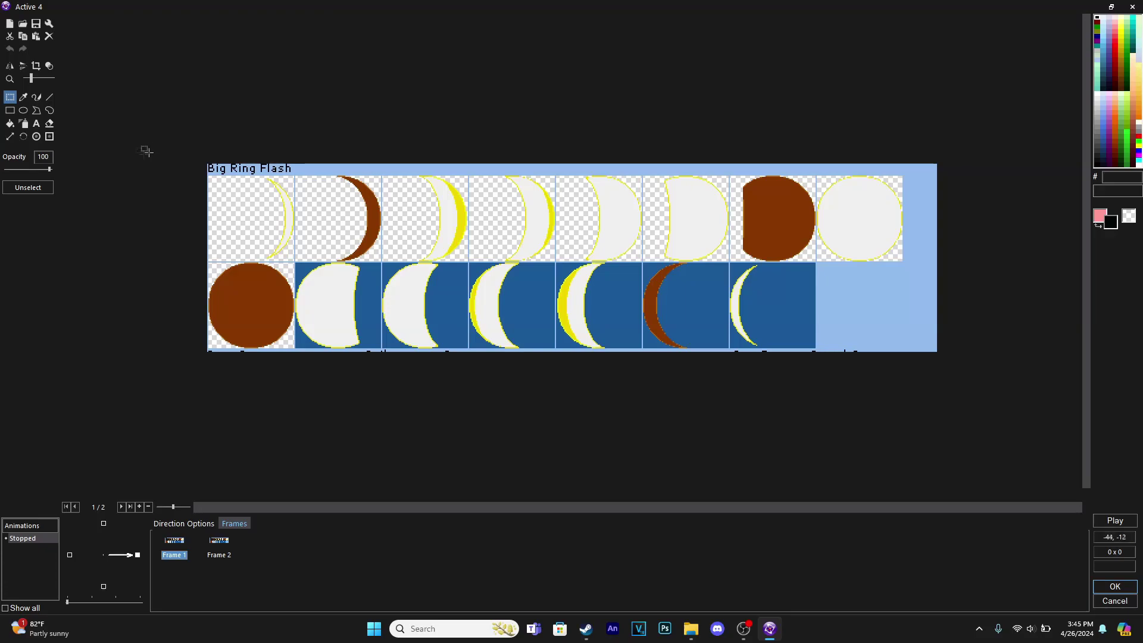
scroll(119, 154, up, 2)
scroll(126, 176, down, 2)
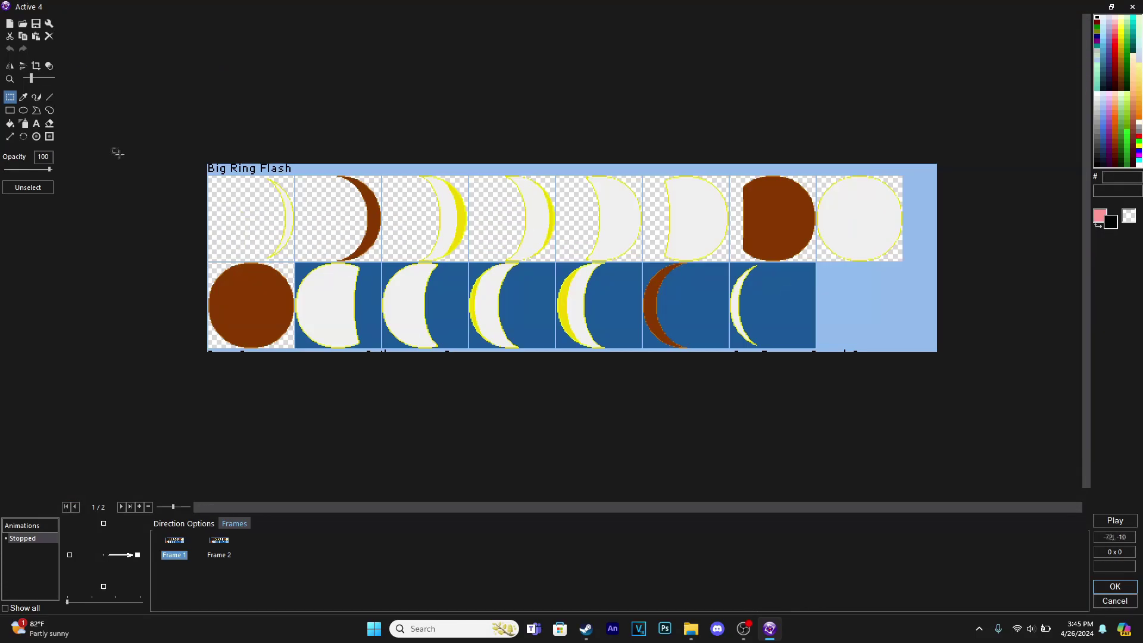
scroll(100, 154, up, 1)
scroll(35, 117, up, 1)
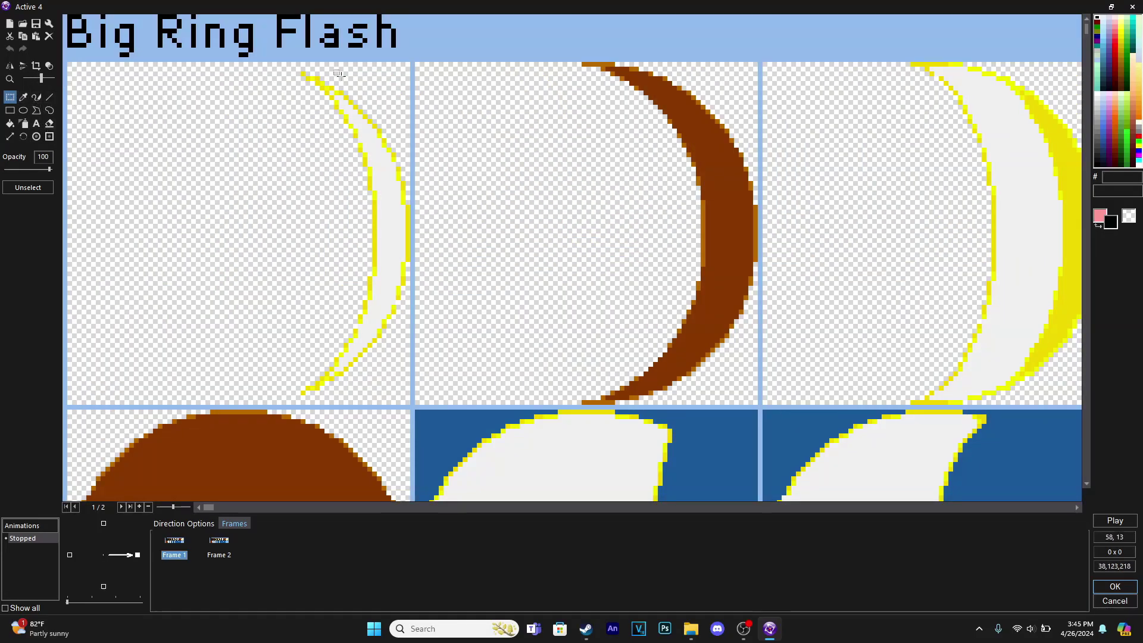
drag(407, 64, 371, 114)
click(422, 93)
mouse_move(408, 64)
mouse_down()
mouse_move(353, 177)
mouse_move(109, 386)
mouse_move(64, 407)
mouse_up()
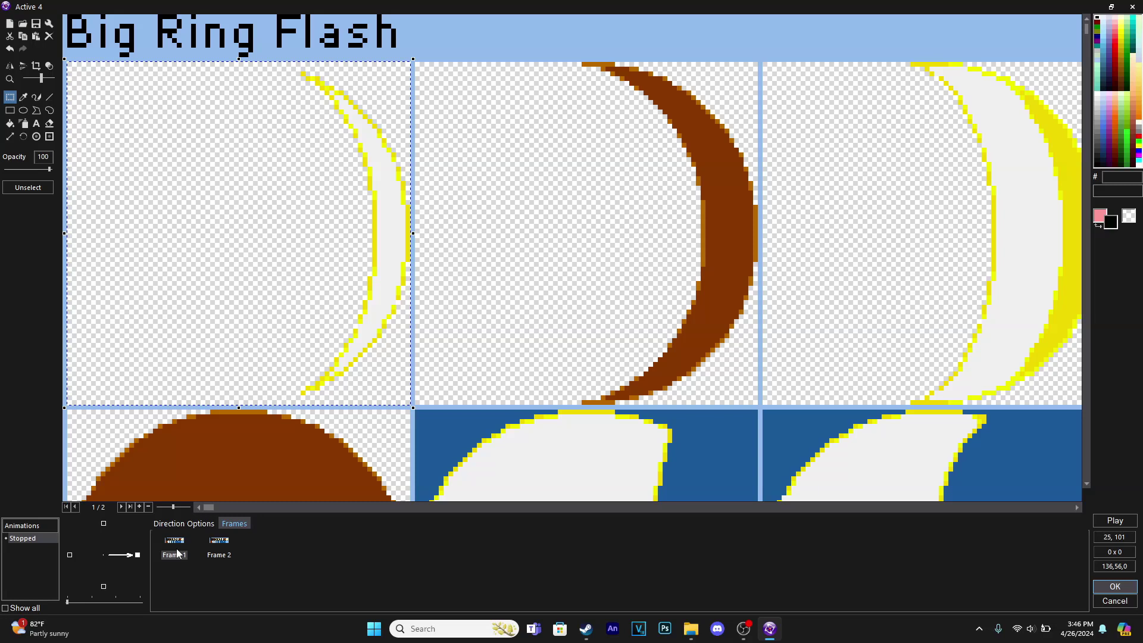
click(37, 66)
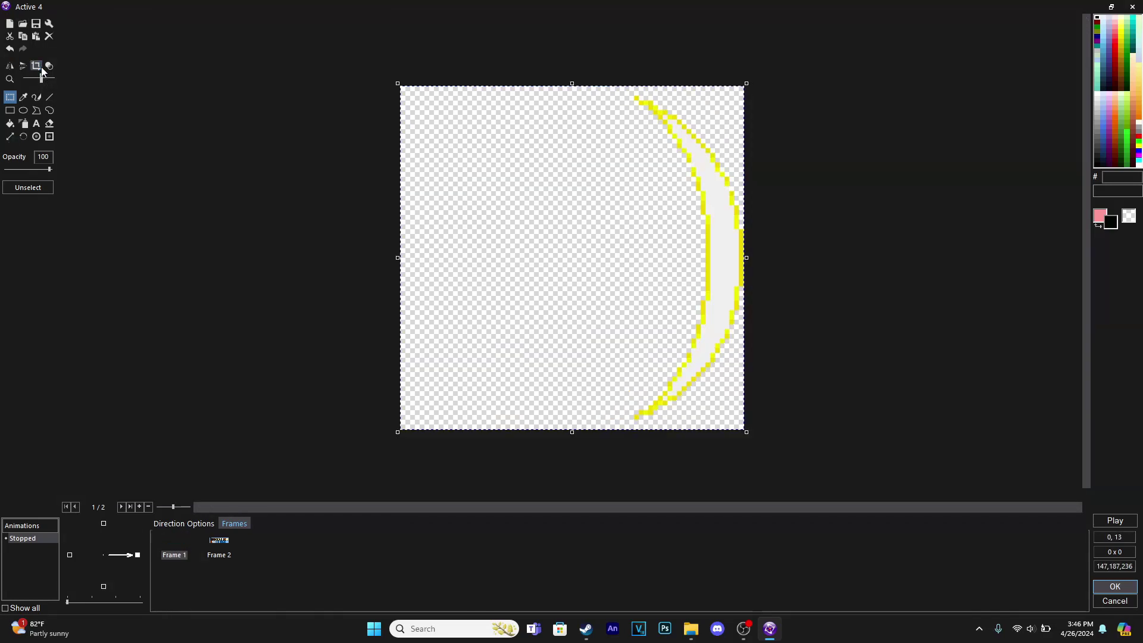
Duplicate the cropped Frame 1 so that Frame 2 holds the same crescent sprite.
click(171, 546)
key(ctrl+c)
key(ctrl+v)
click(212, 546)
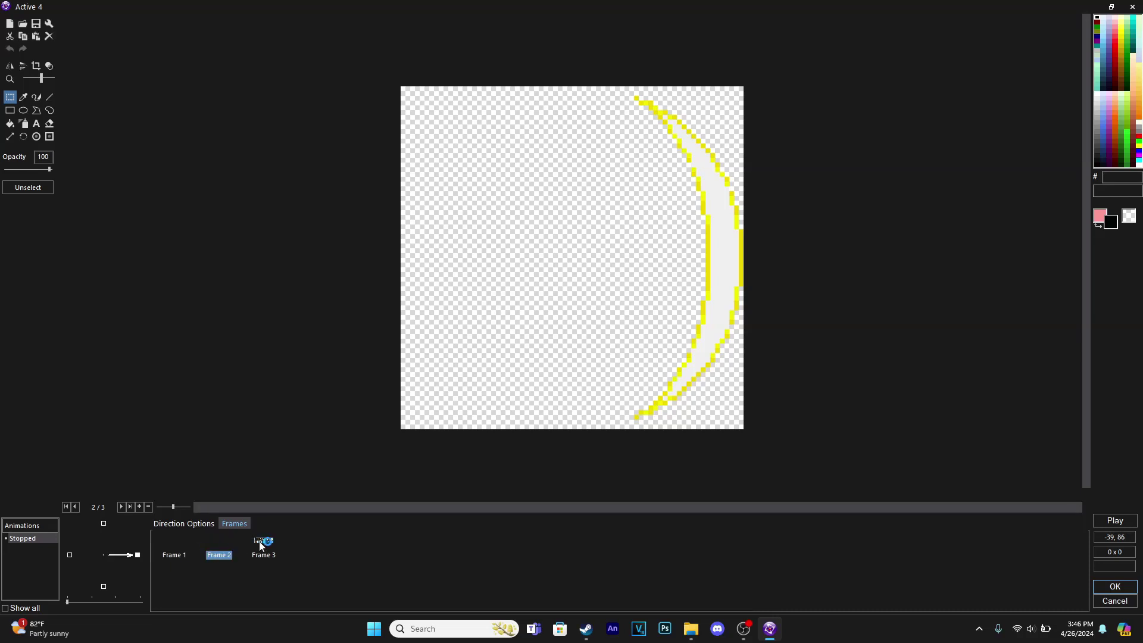
Copy the second sprite, the brown crescent, from the sheet in Frame 3 and paste it over Frame 2's image.
click(259, 540)
drag(415, 62, 760, 406)
scroll(613, 343, down, 2)
key(ctrl+c)
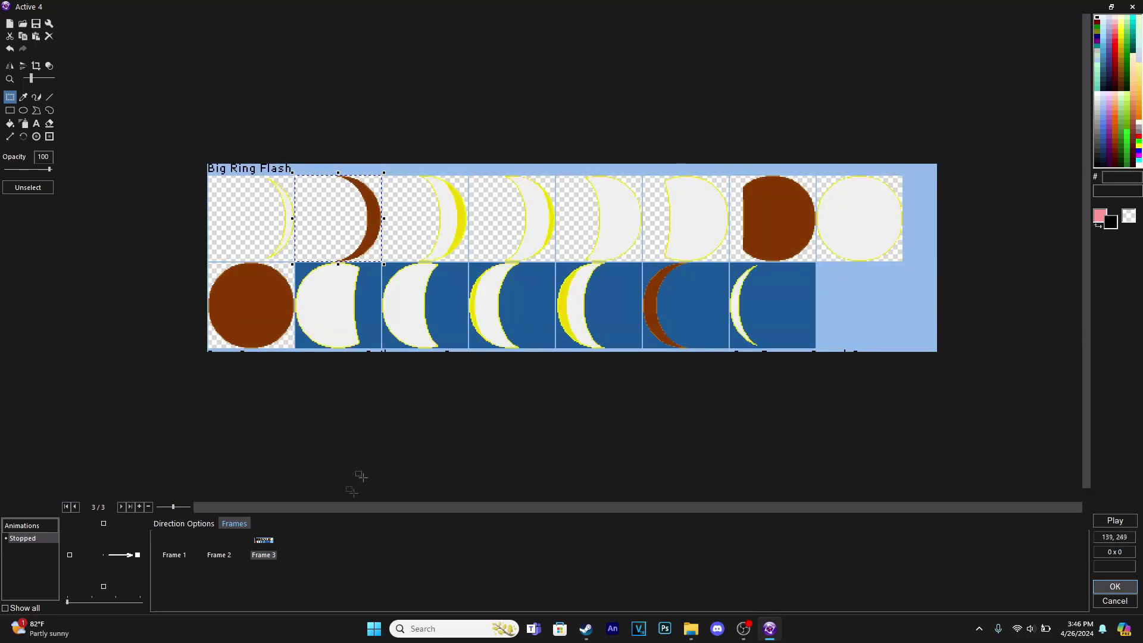
key(ctrl+v)
key(ctrl+z)
click(219, 545)
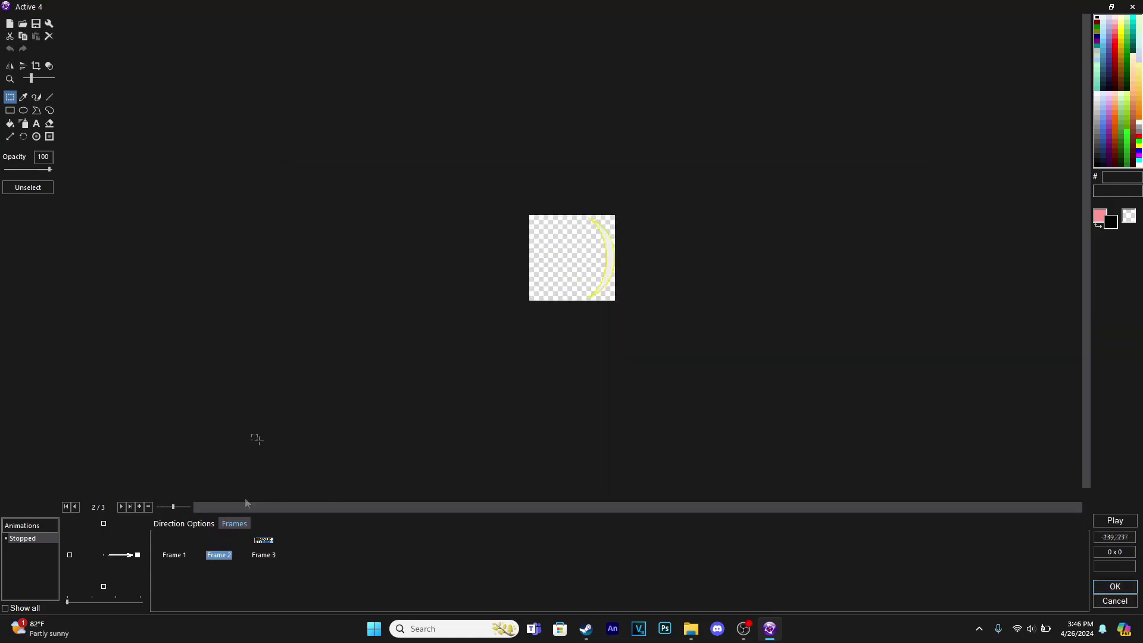
click(36, 35)
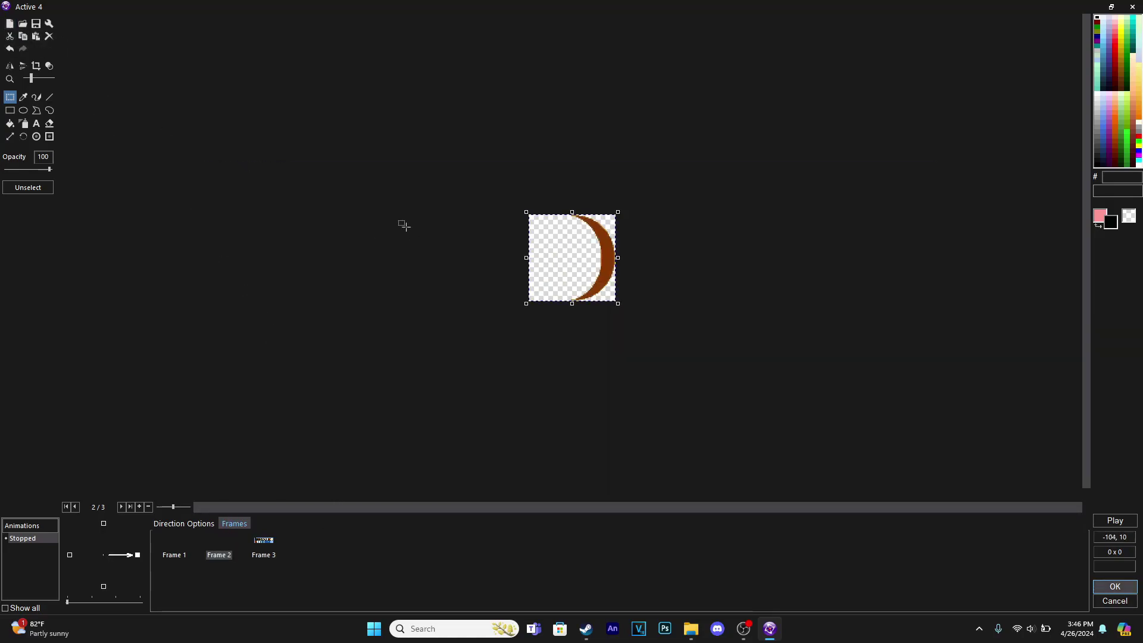
click(407, 298)
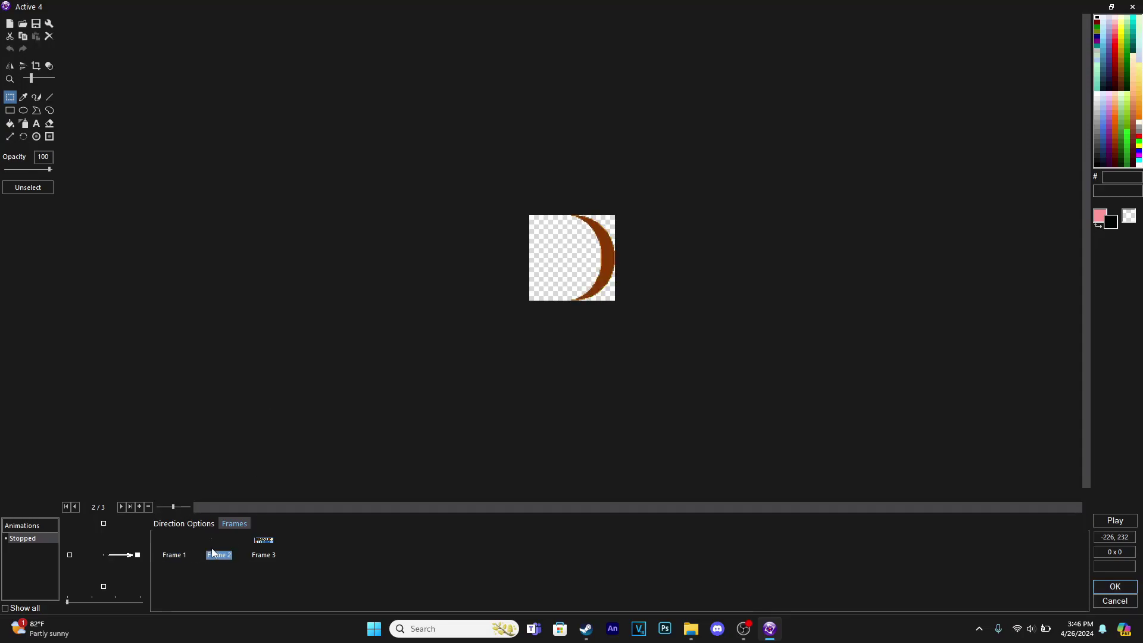
Select the third crescent on the sheet, then duplicate Frame 2 to add another brown crescent frame before the sheet.
click(269, 543)
scroll(374, 198, up, 1)
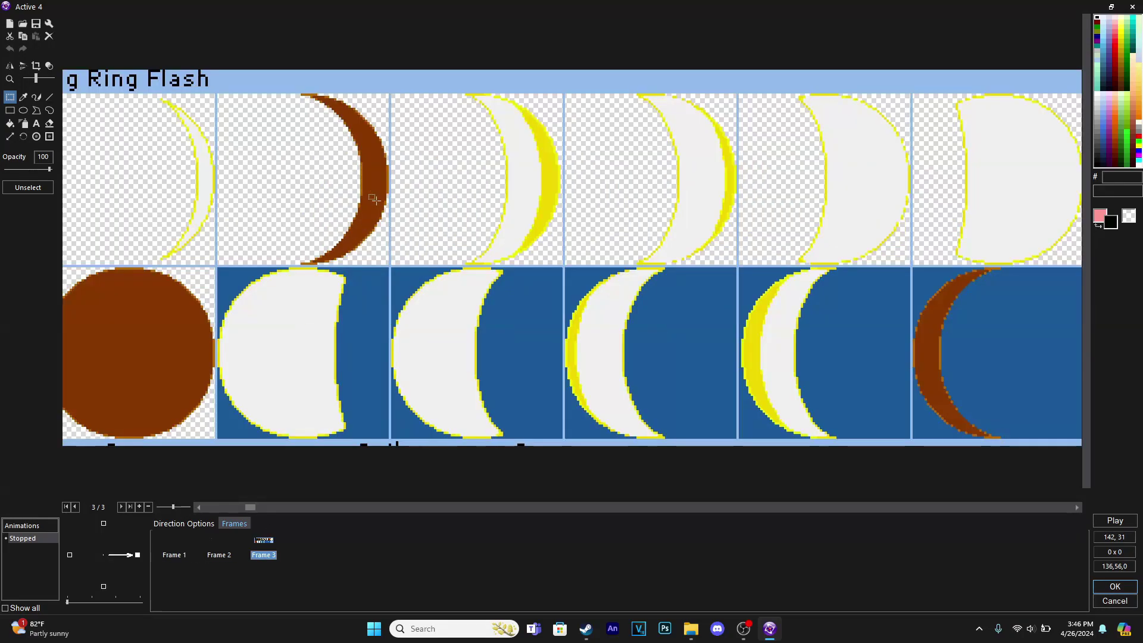
drag(392, 96, 563, 265)
key(ctrl+c)
click(218, 555)
key(ctrl+v)
Copy the third sprite, the white and yellow crescent, from the sheet in Frame 4 and paste it over Frame 3 without enlarging the canvas.
click(305, 551)
drag(413, 95, 579, 262)
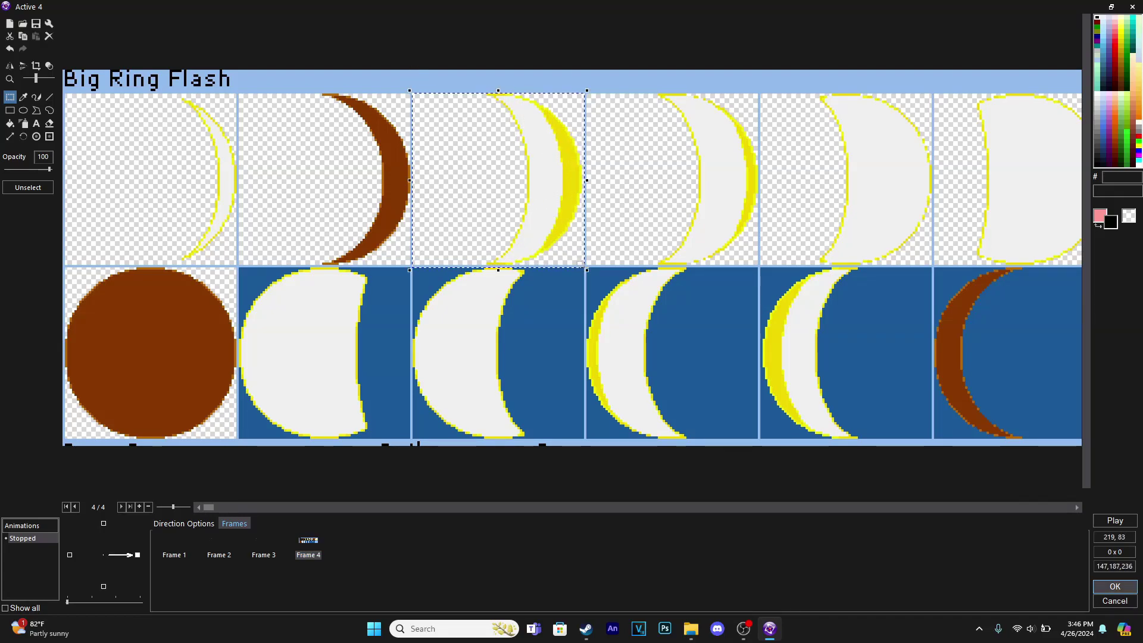
key(ctrl+c)
click(263, 554)
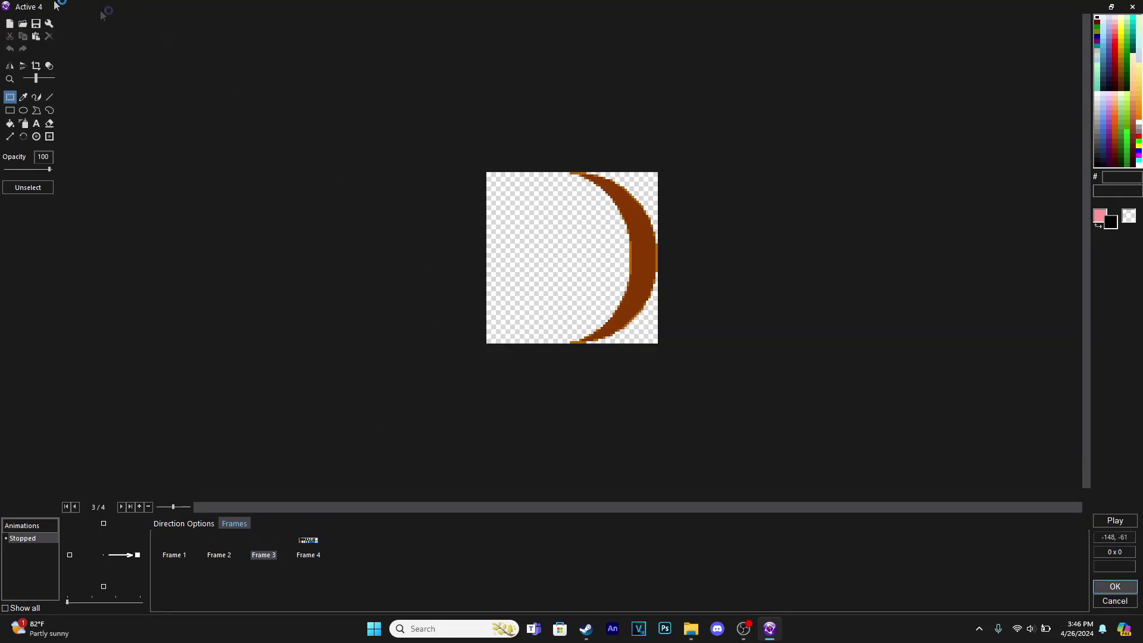
click(36, 36)
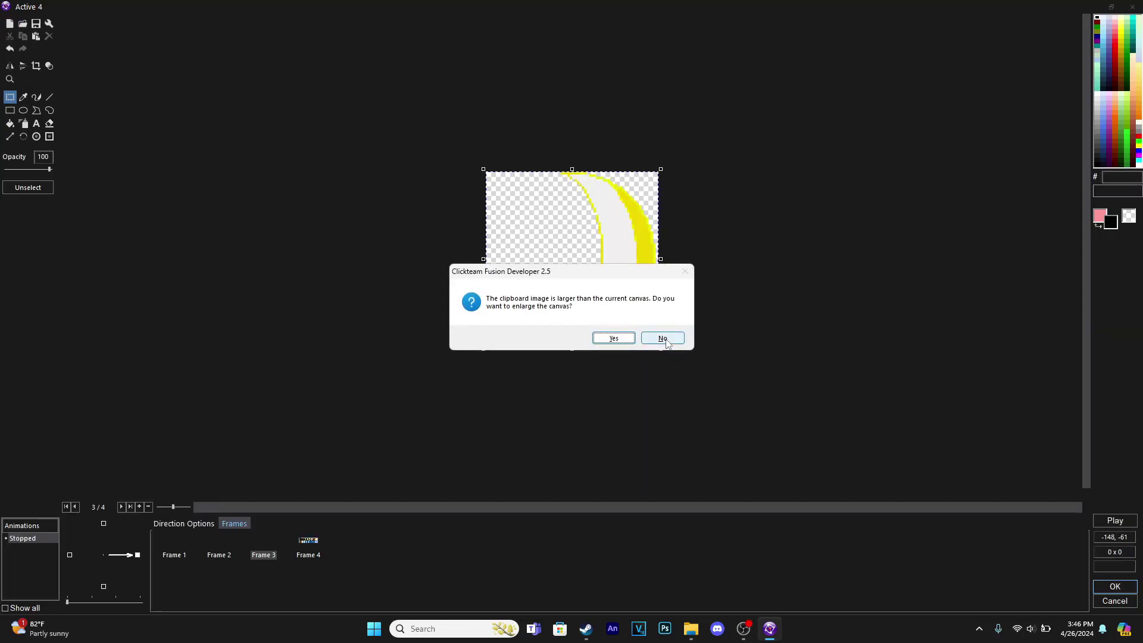
click(661, 338)
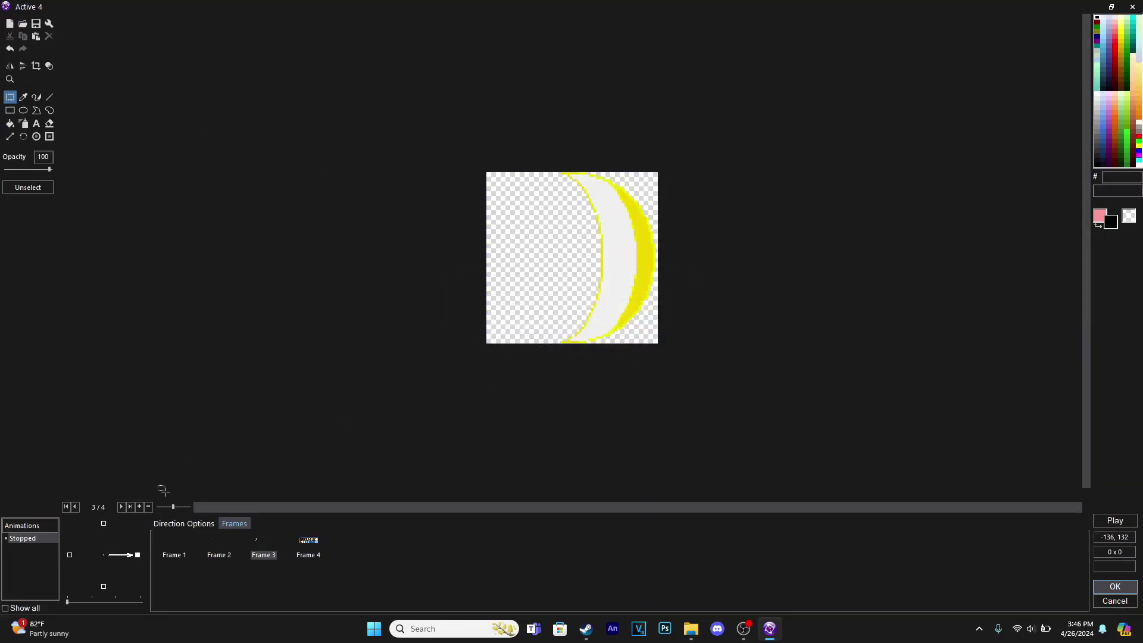
Play the Flash object's animation as a preview and accept the animation edits.
click(174, 555)
click(308, 554)
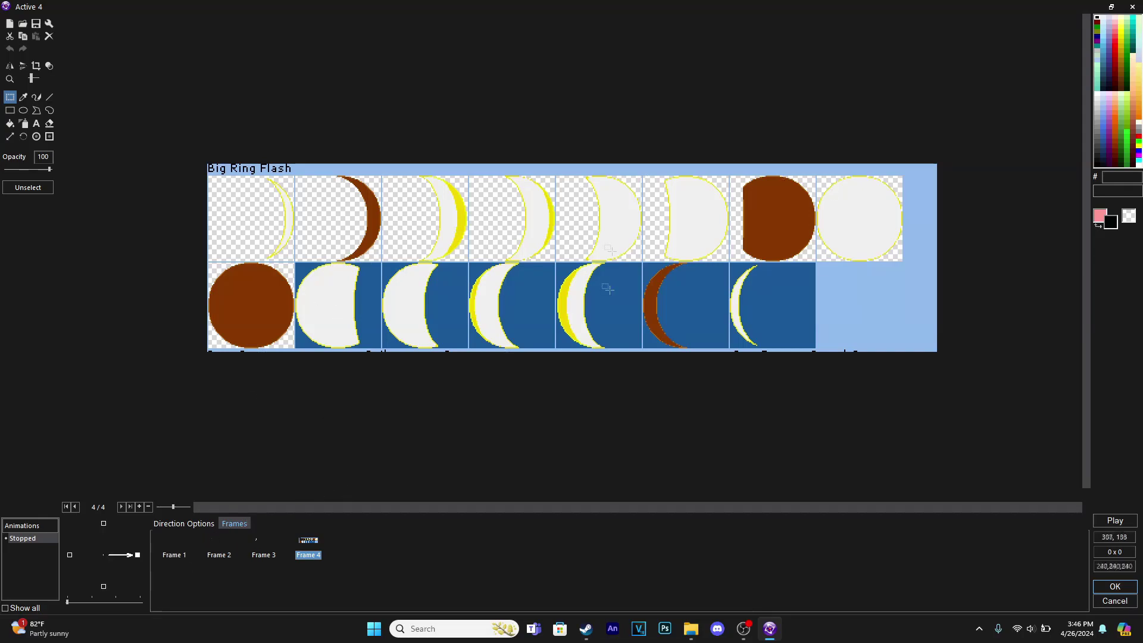
click(1114, 586)
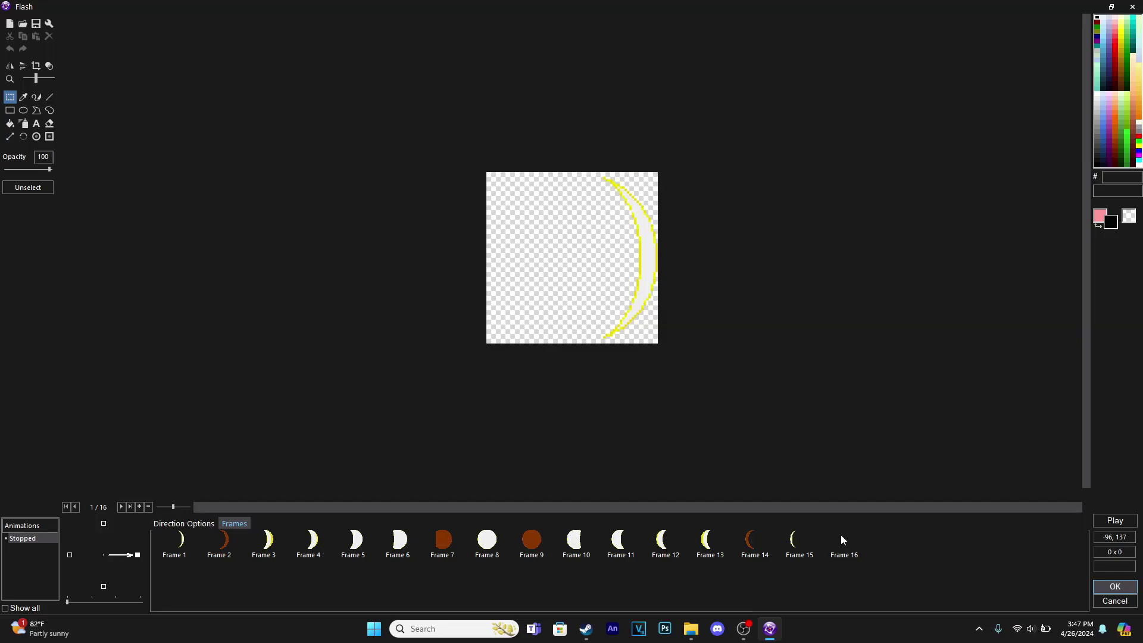
click(1106, 520)
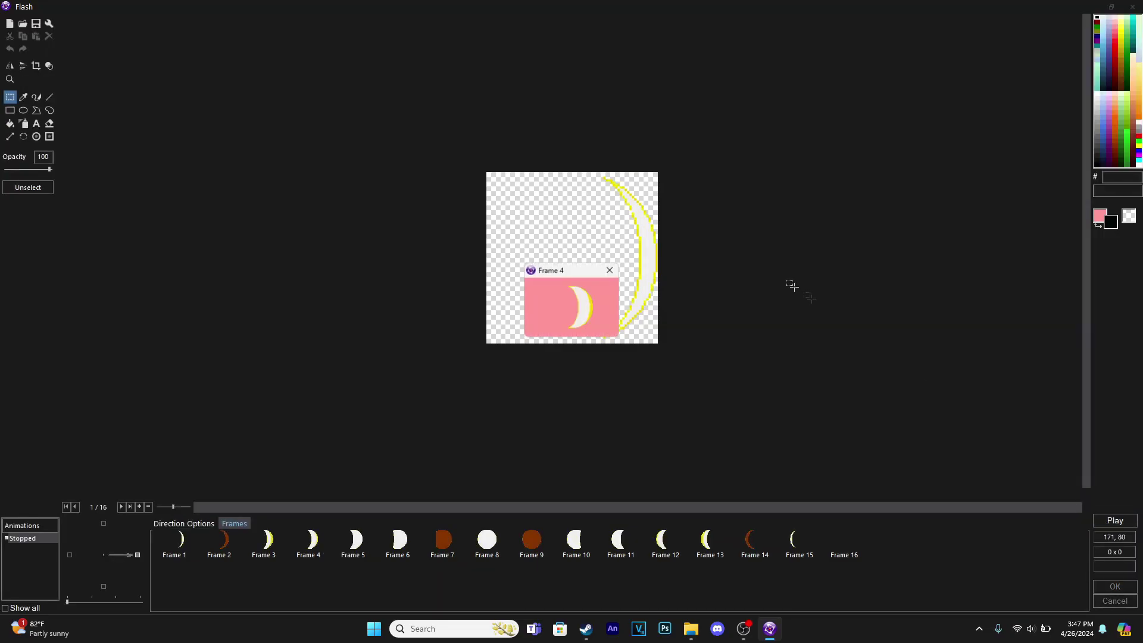
click(611, 270)
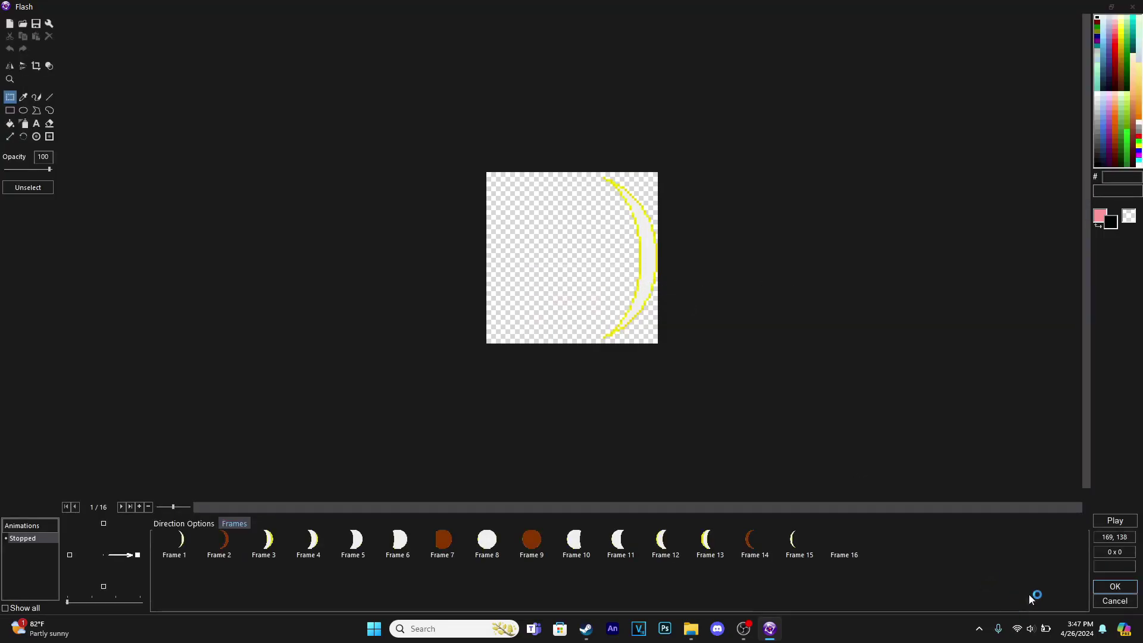
click(1107, 587)
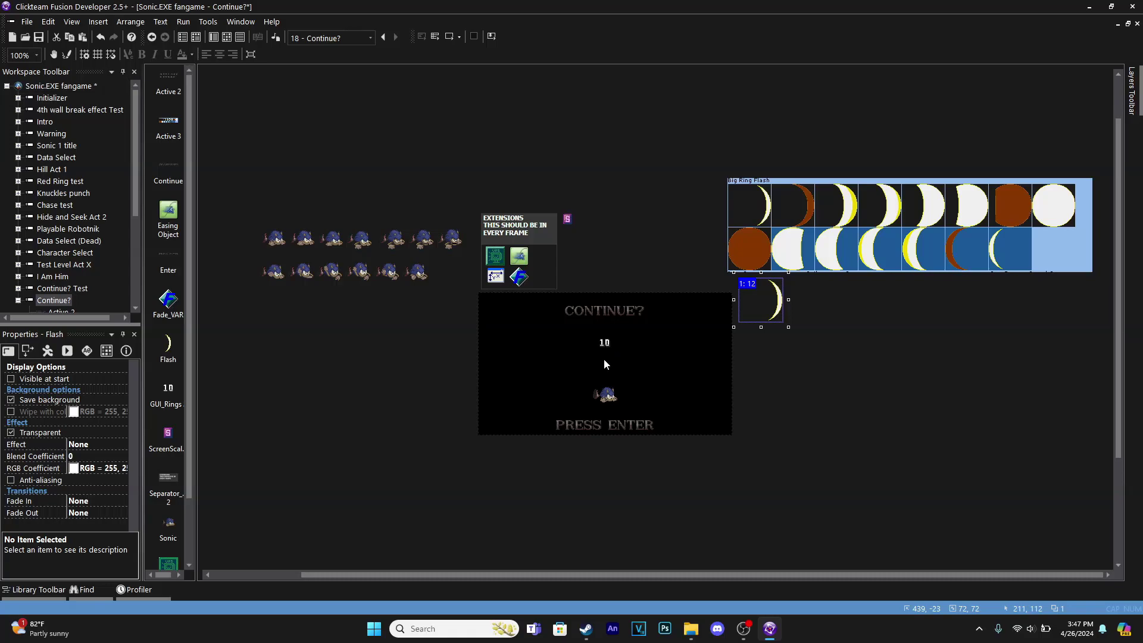
Centre the Flash object horizontally in the frame and nudge it down over the countdown number to Y 47.
right_click(779, 301)
mouse_move(925, 123)
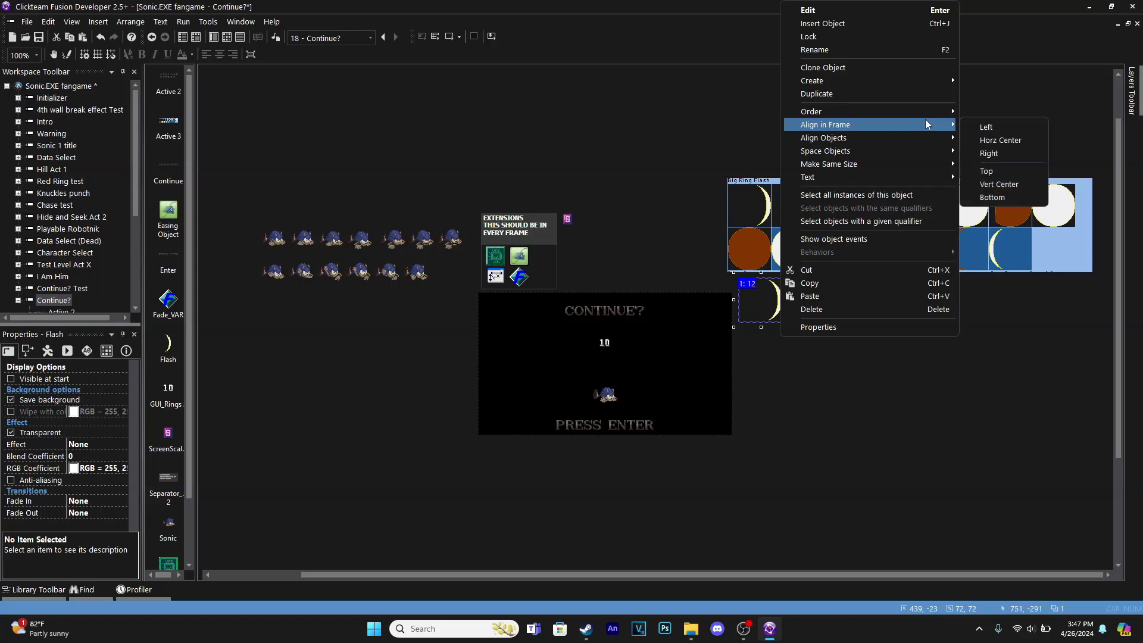
click(1002, 139)
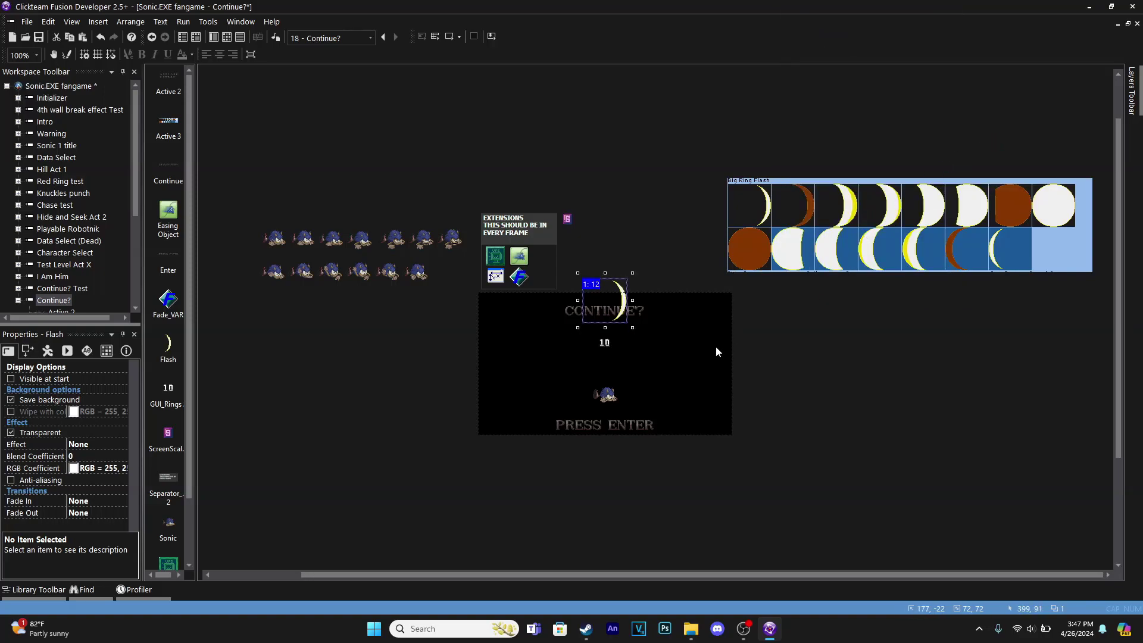
key(Down)
key(Down)
key(Down)
key(Down)
key(Down)
key(Down)
key(Down)
key(Down)
key(Down)
key(Down)
key(Down)
key(Down)
key(Down)
key(Down)
key(Down)
key(Down)
key(Down)
key(Down)
key(Down)
key(Down)
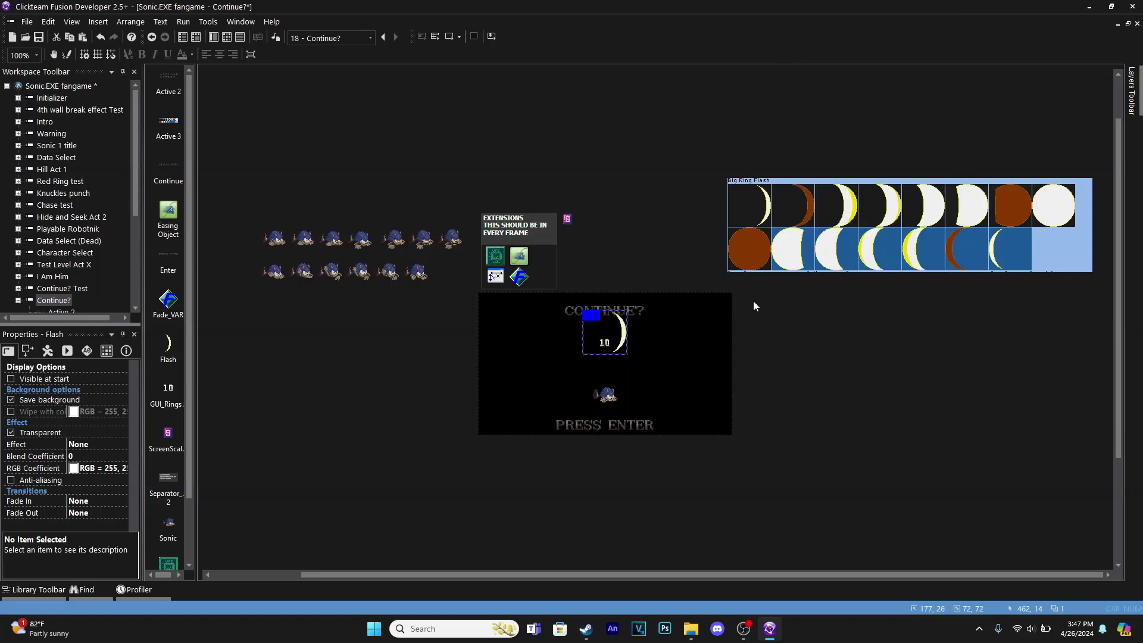
key(Down)
key(Down)
key(Down)
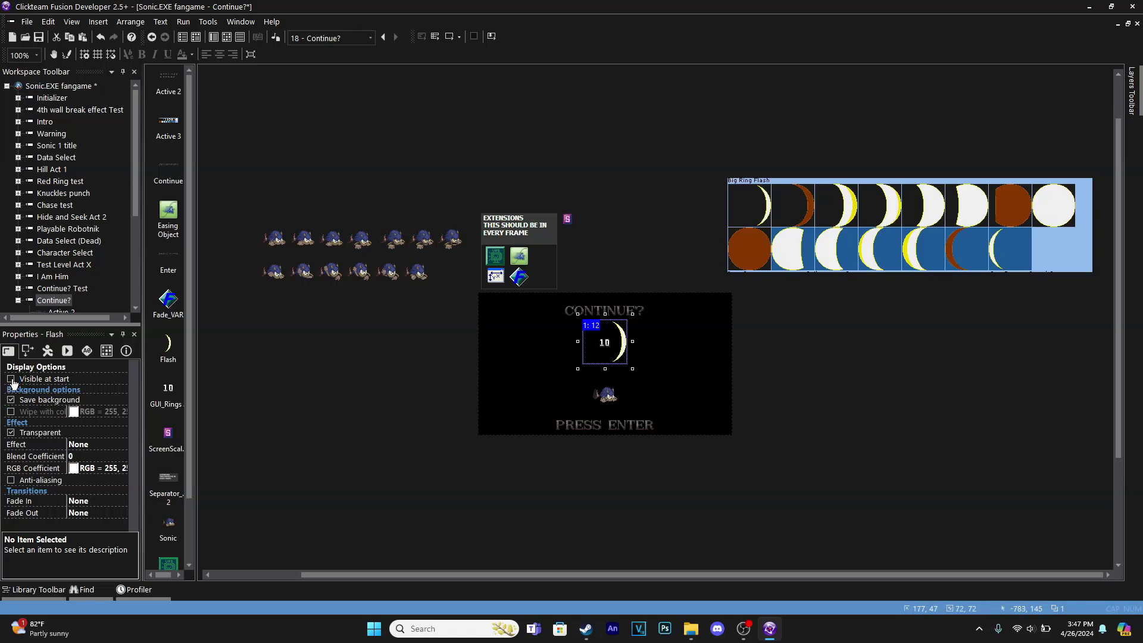
In the event editor, add an action to the Start of Frame event that stops the Flash object's animation.
click(227, 38)
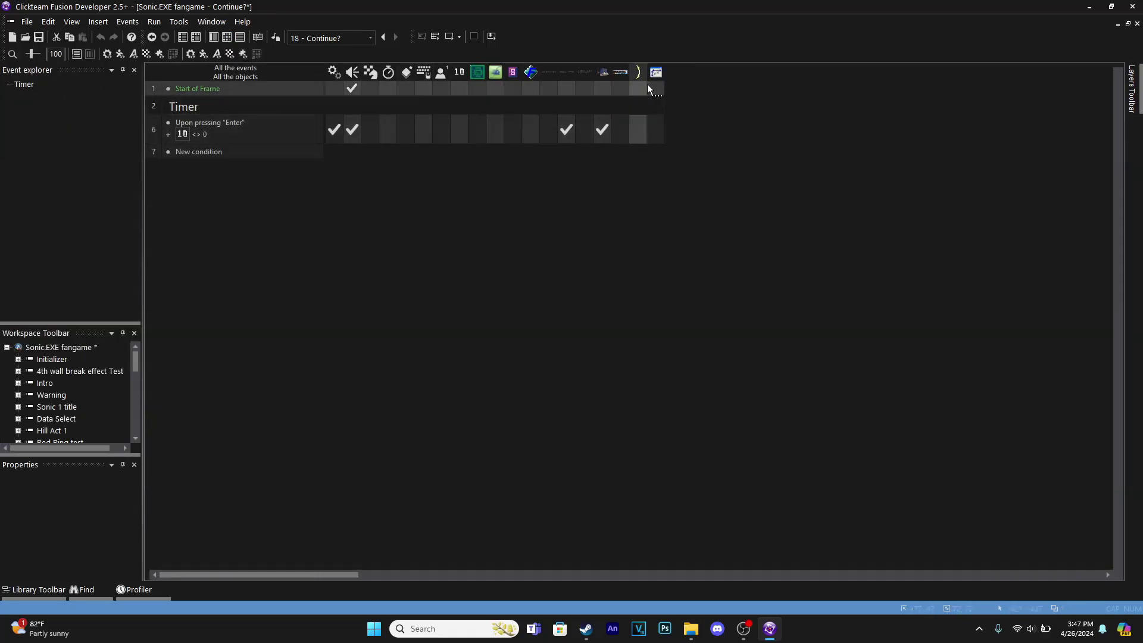
click(631, 91)
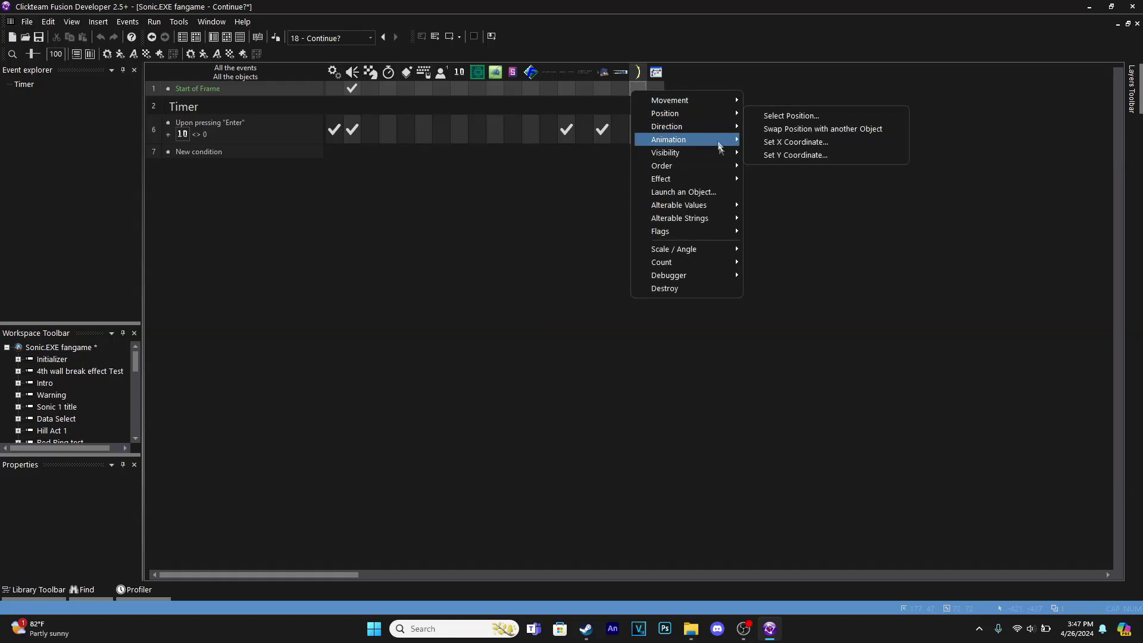
mouse_move(719, 140)
click(760, 143)
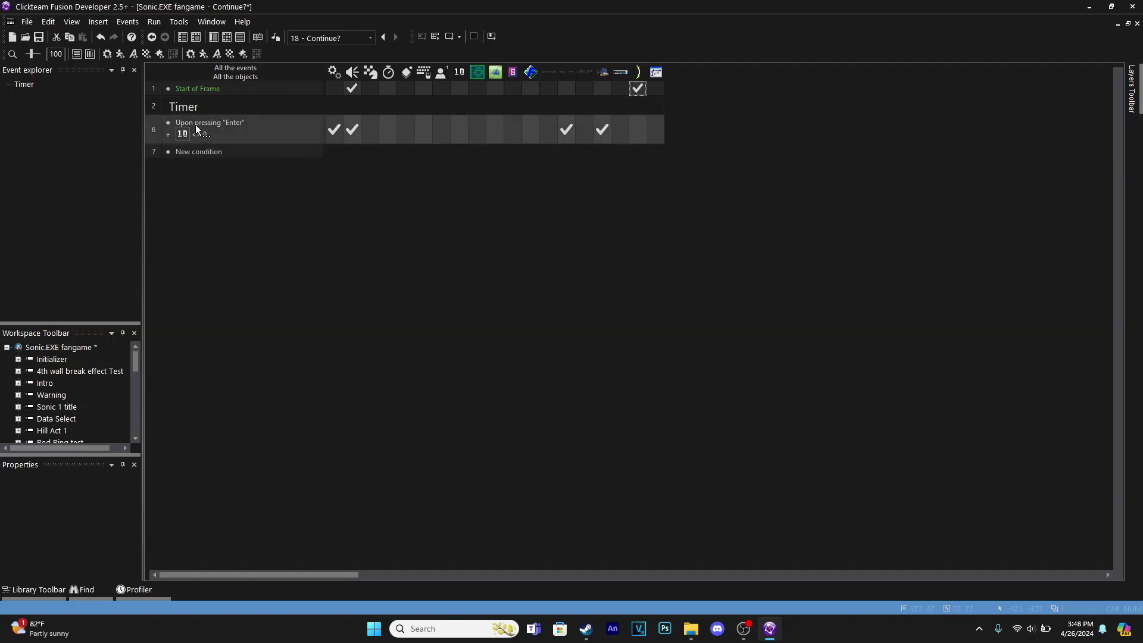
In the "Upon pressing Enter" event, make the Flash object reappear and start its animation.
click(635, 127)
mouse_move(726, 185)
click(794, 206)
click(638, 131)
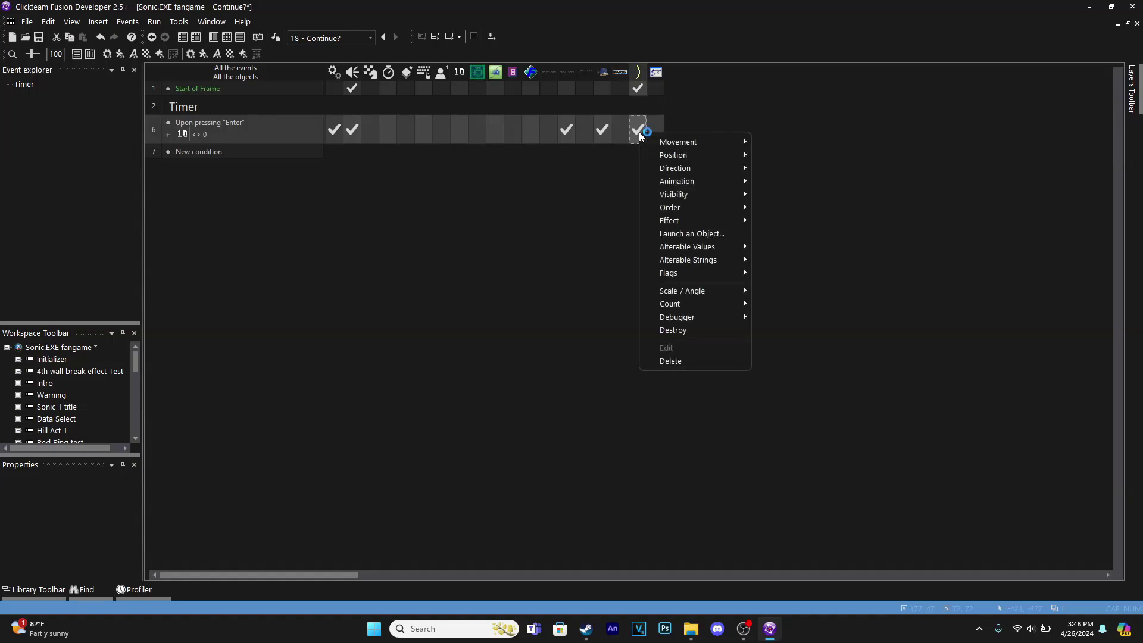
click(782, 197)
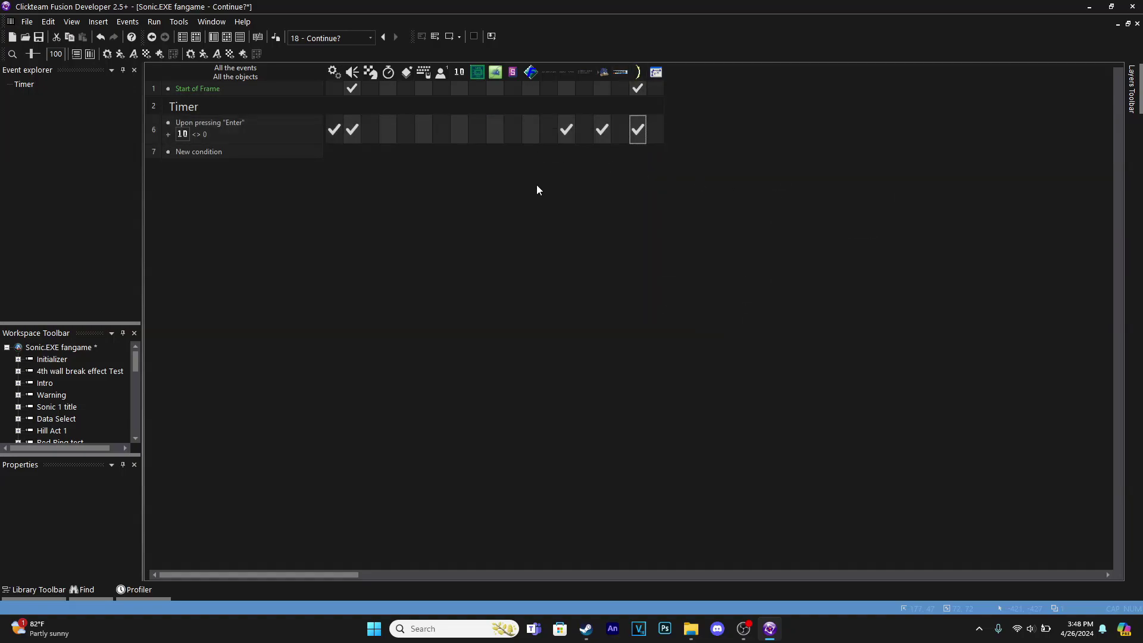
Add an action to the "Upon pressing Enter" event that makes the countdown counter invisible.
click(459, 127)
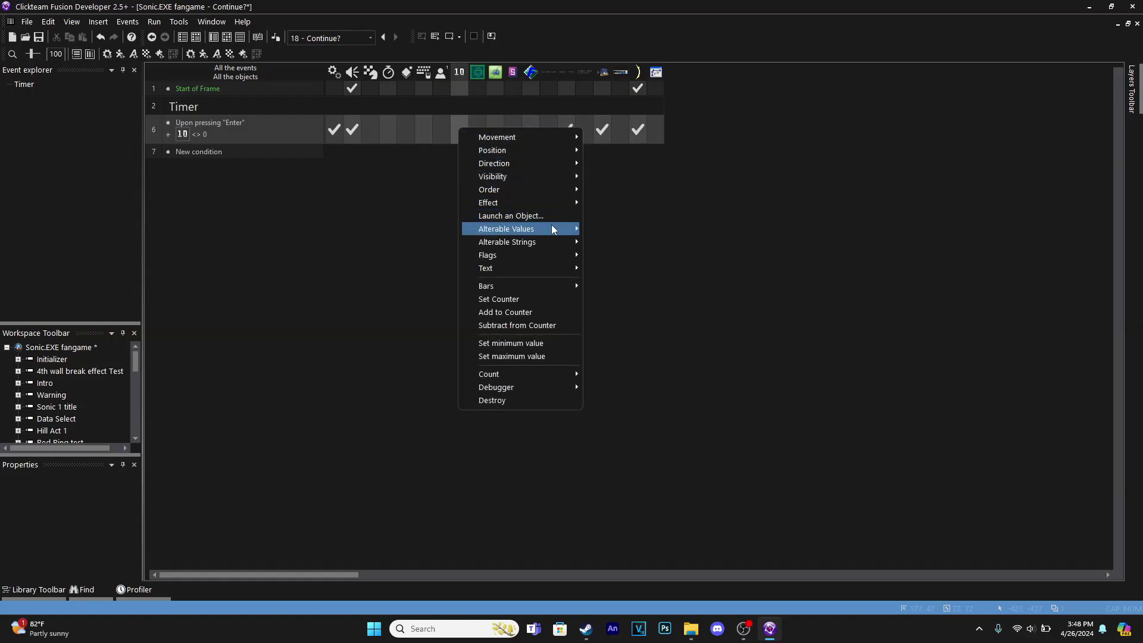
mouse_move(549, 179)
click(639, 180)
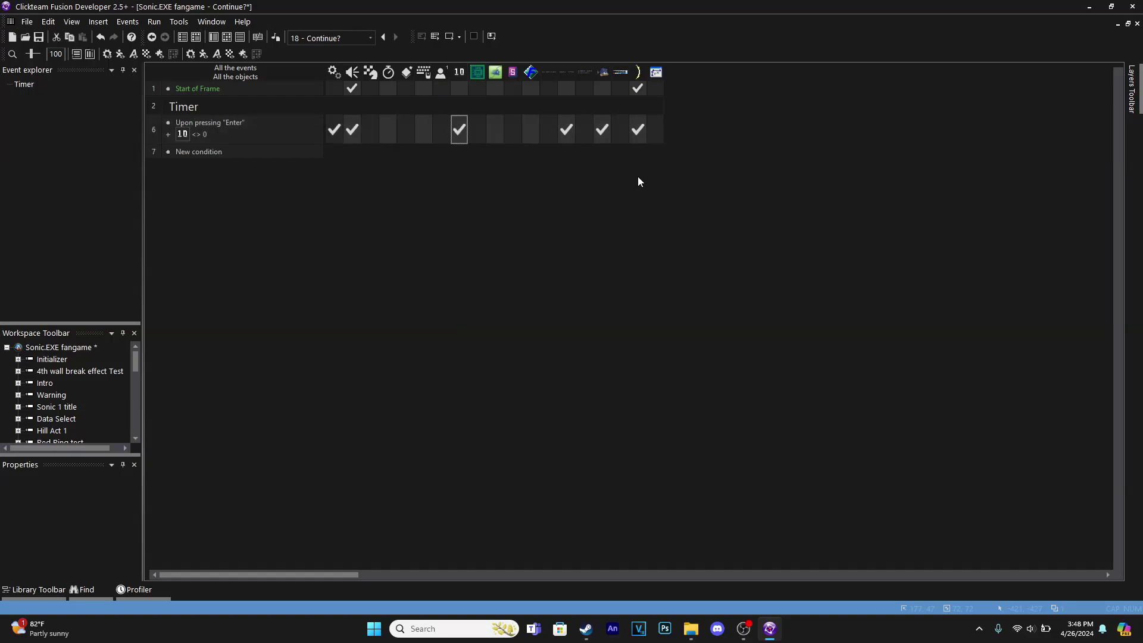
Run the Continue? frame, test the Enter event during the countdown, and close the test window.
click(449, 37)
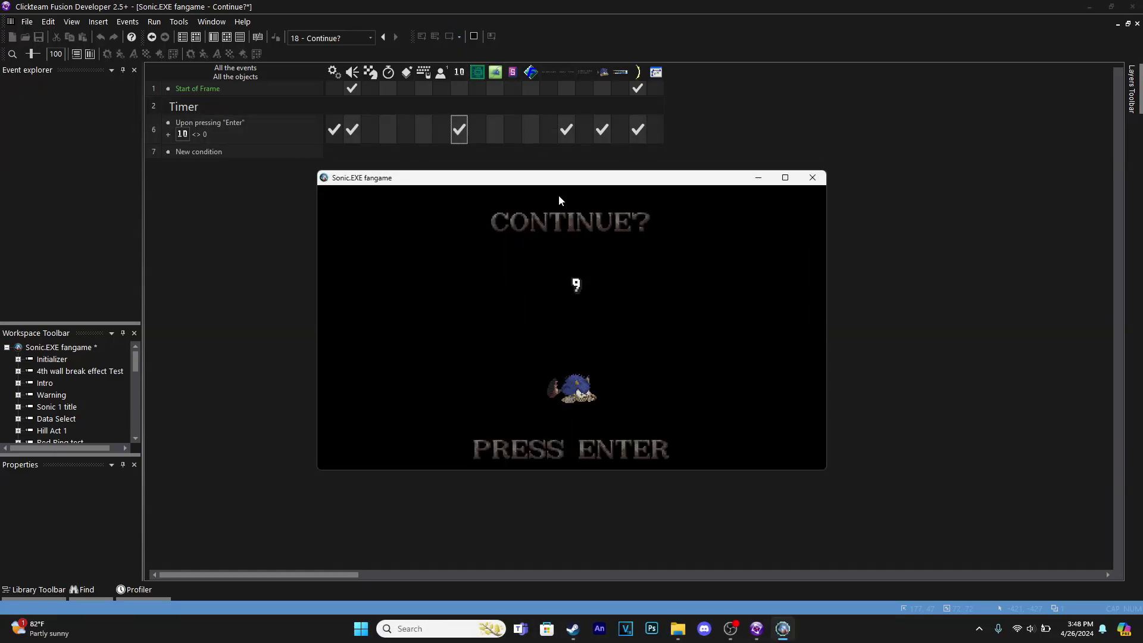
key(Return)
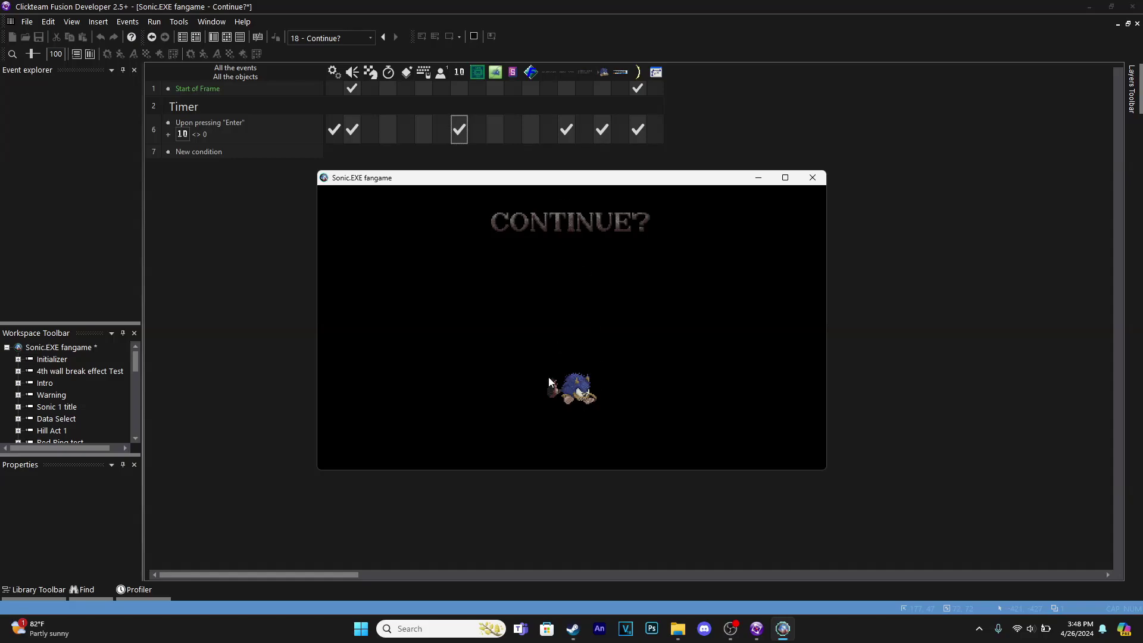
click(812, 178)
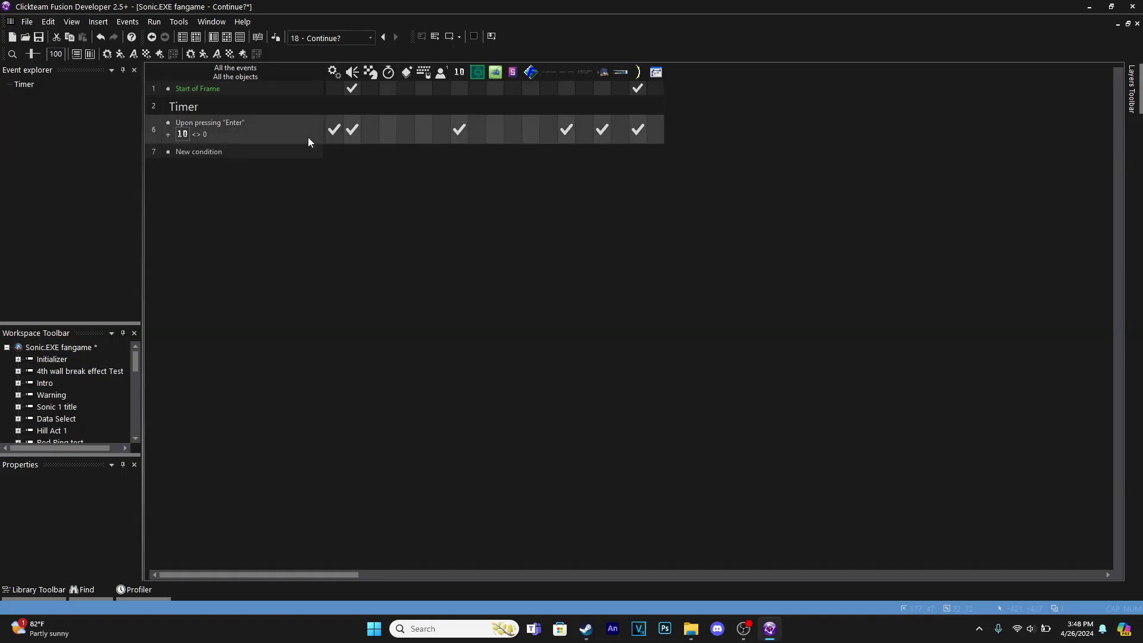
In the "Upon pressing Enter" event, add a timer action that fires an event named "Next" after a 2-second delay.
click(386, 130)
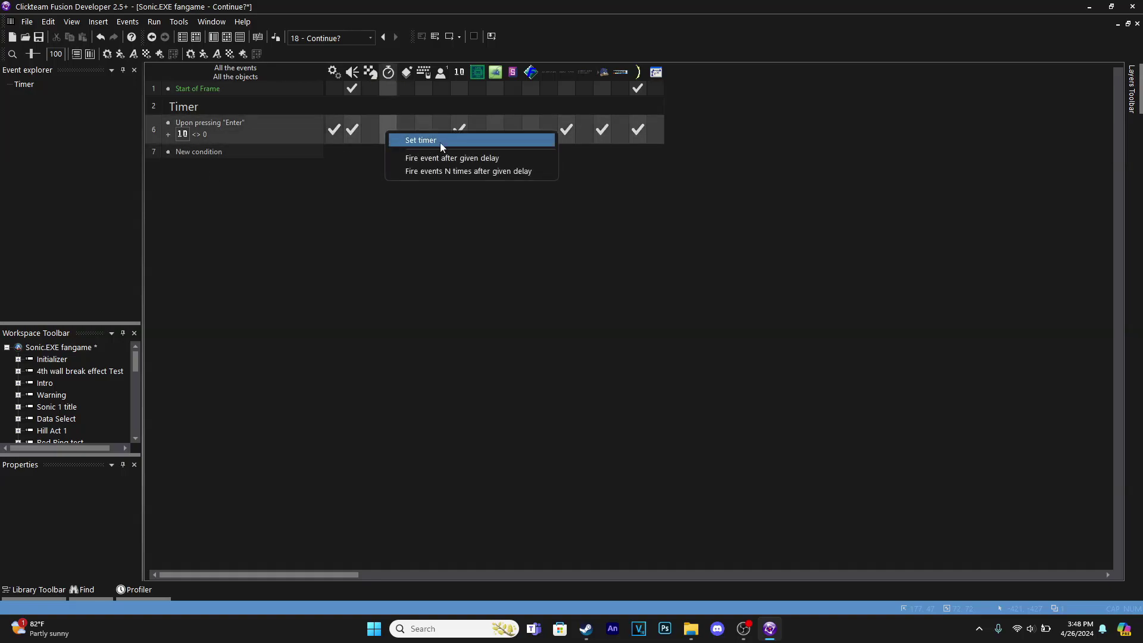
click(482, 158)
drag(337, 215, 300, 218)
text(2)
key(Return)
click(152, 116)
text(fade)
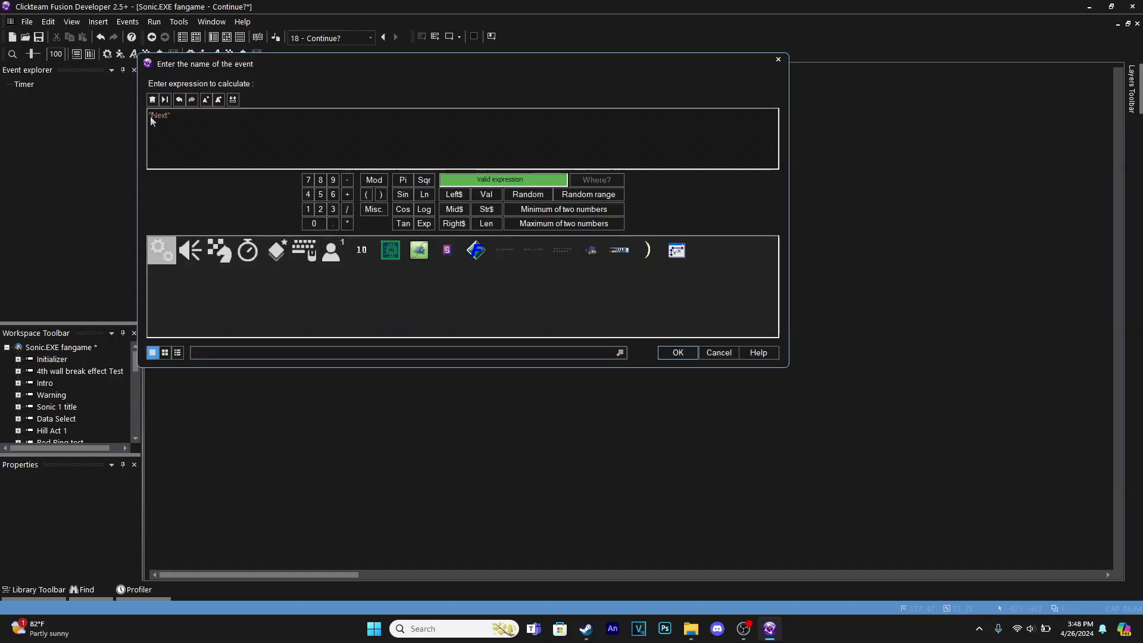
key(Return)
Add a new timer condition, On event, for the event name "Next".
double_click(213, 152)
click(206, 96)
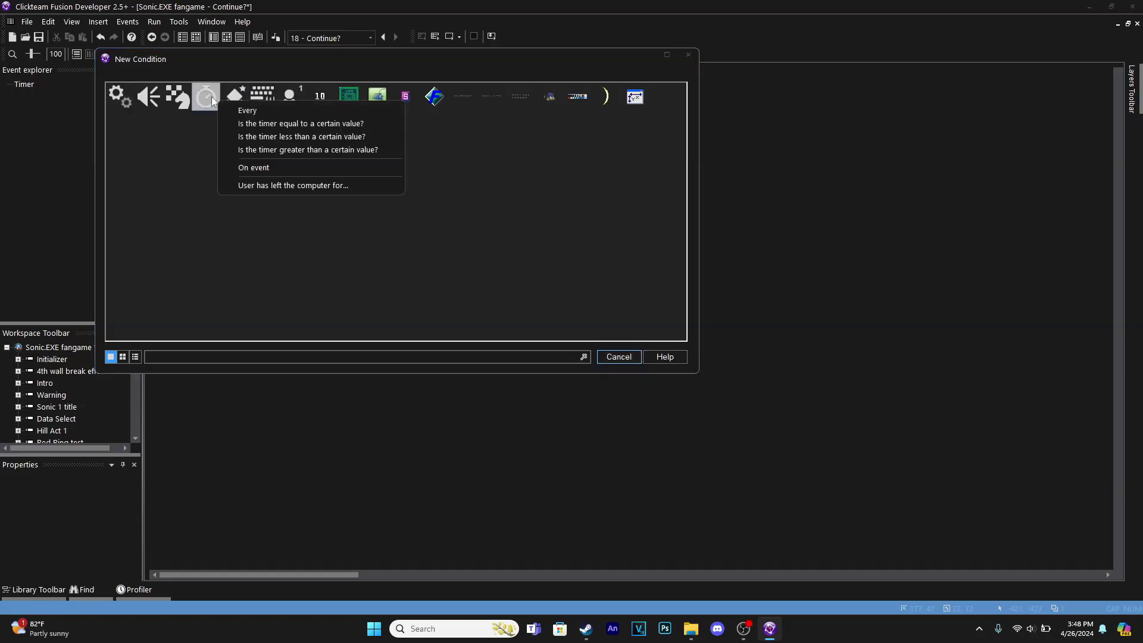
click(279, 164)
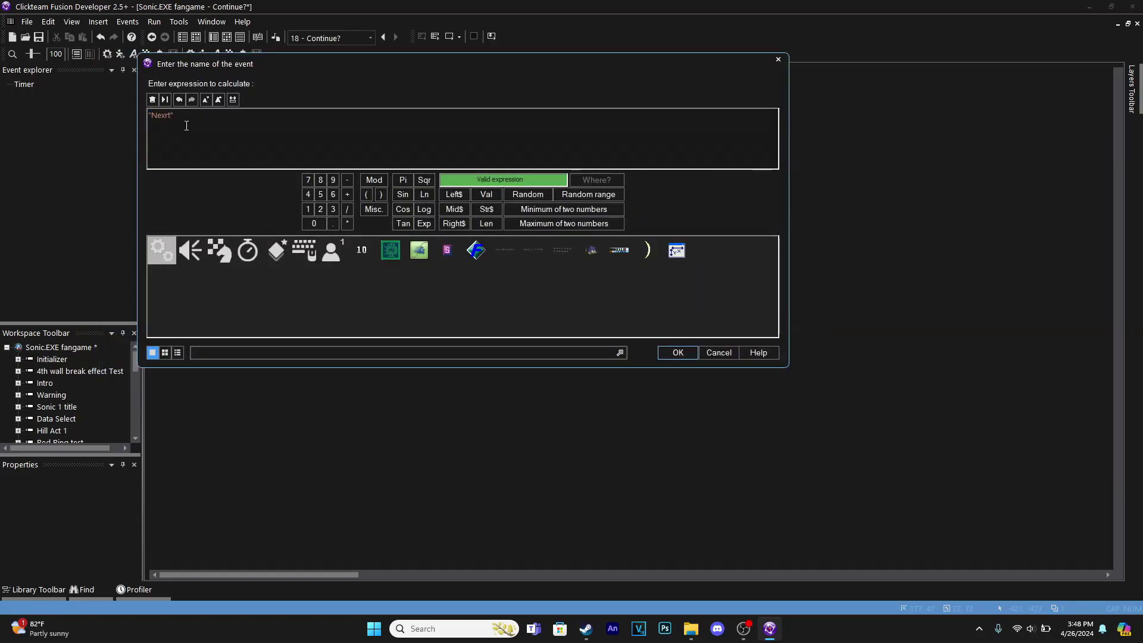
key(Return)
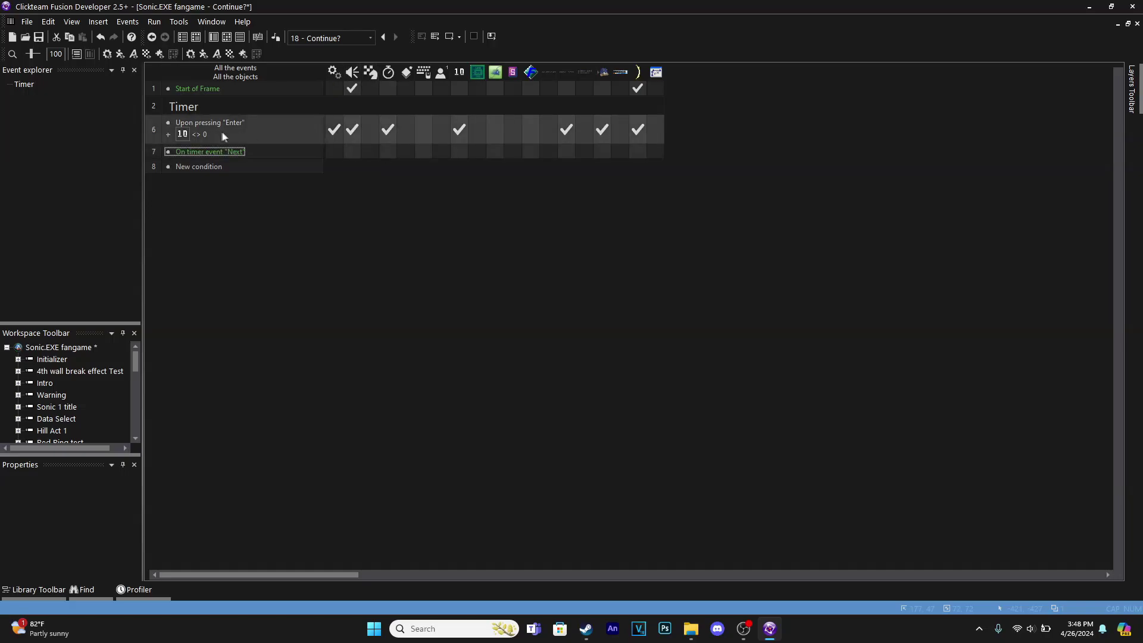
Expand the Timer event group to check its conditions and return to the frame editor.
double_click(239, 104)
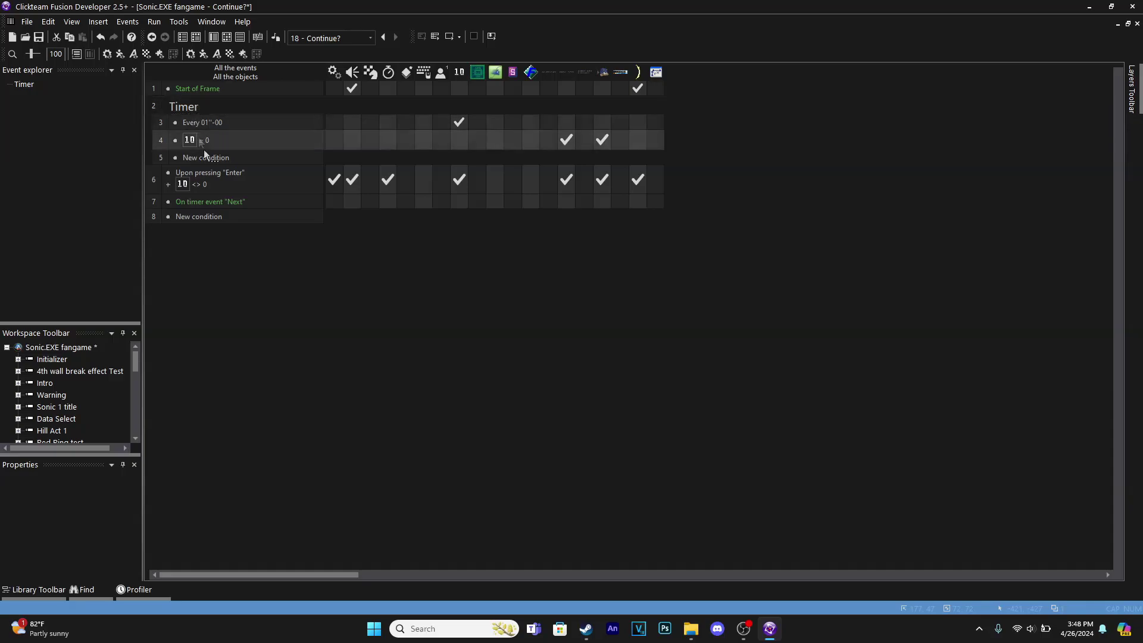
double_click(257, 108)
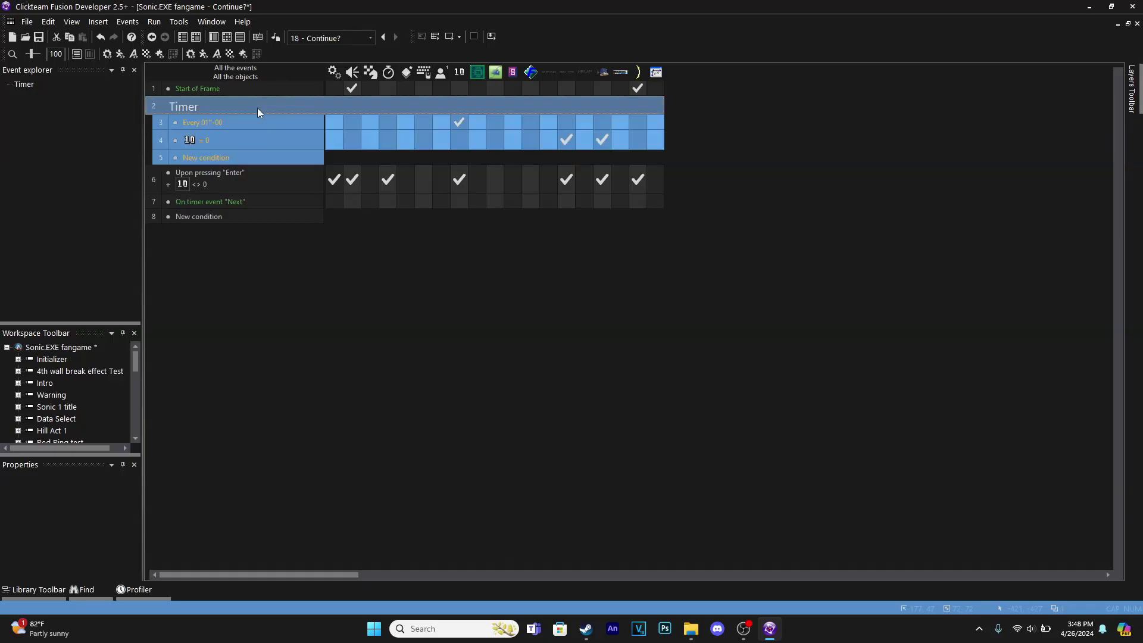
click(215, 36)
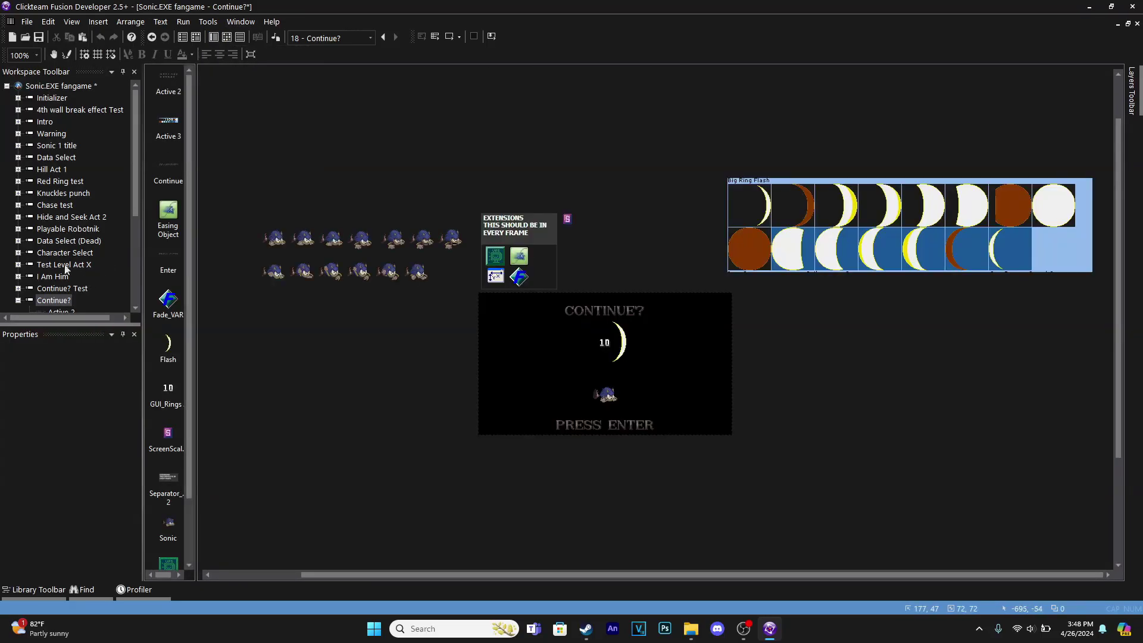
Look over the level layout of the Playable Robotnik frame and reopen the Continue? frame.
double_click(67, 229)
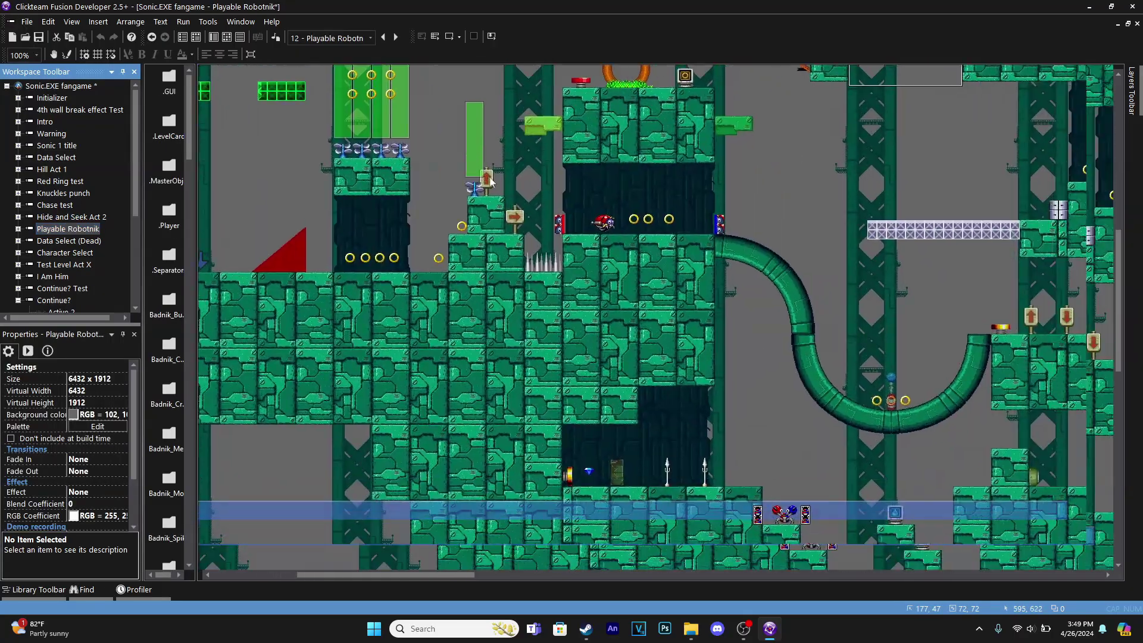
middle_drag(489, 178, 480, 170)
middle_drag(523, 212, 581, 357)
middle_drag(542, 167, 562, 318)
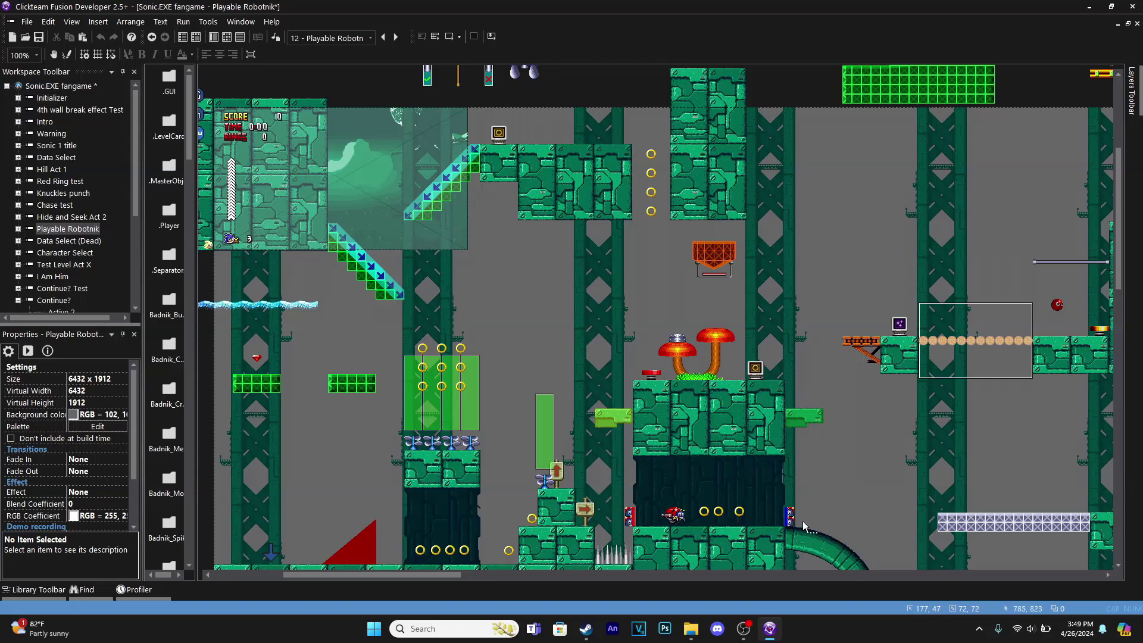
double_click(62, 290)
double_click(64, 301)
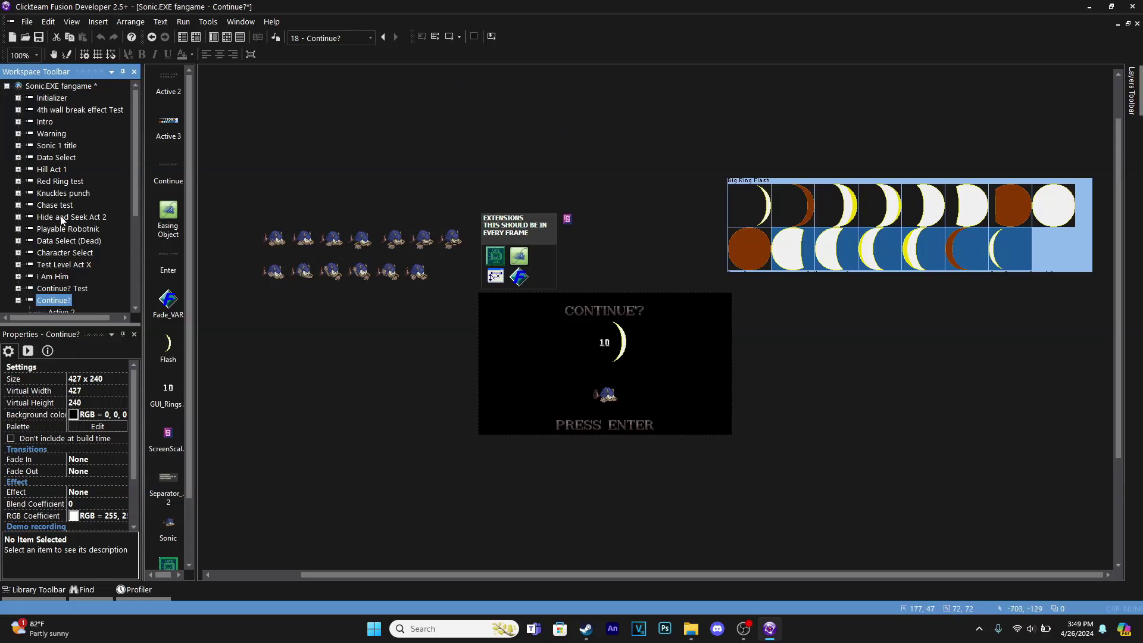
Check the Playable Robotnik level once more and open the event editor of the Continue? frame.
double_click(76, 231)
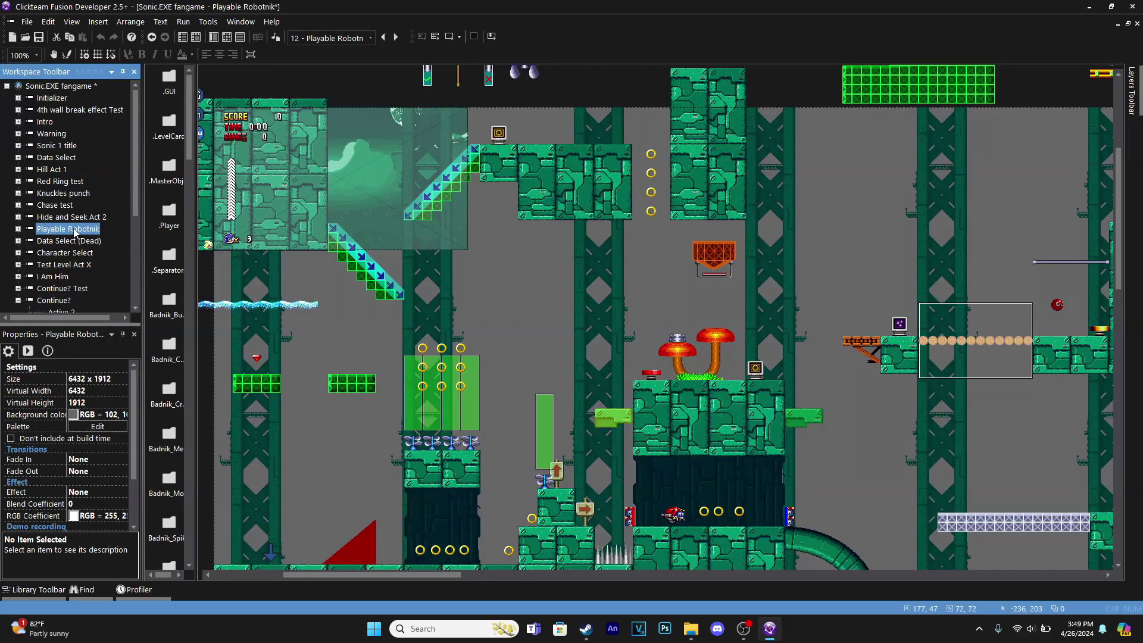
middle_drag(399, 428, 486, 274)
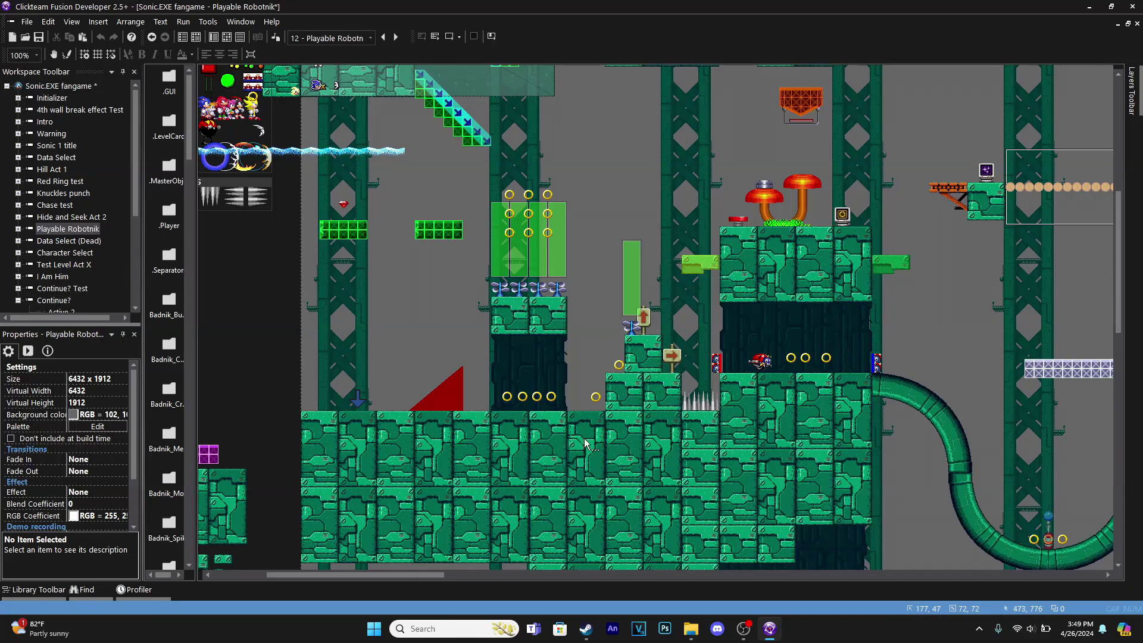
middle_drag(750, 338, 854, 417)
click(55, 300)
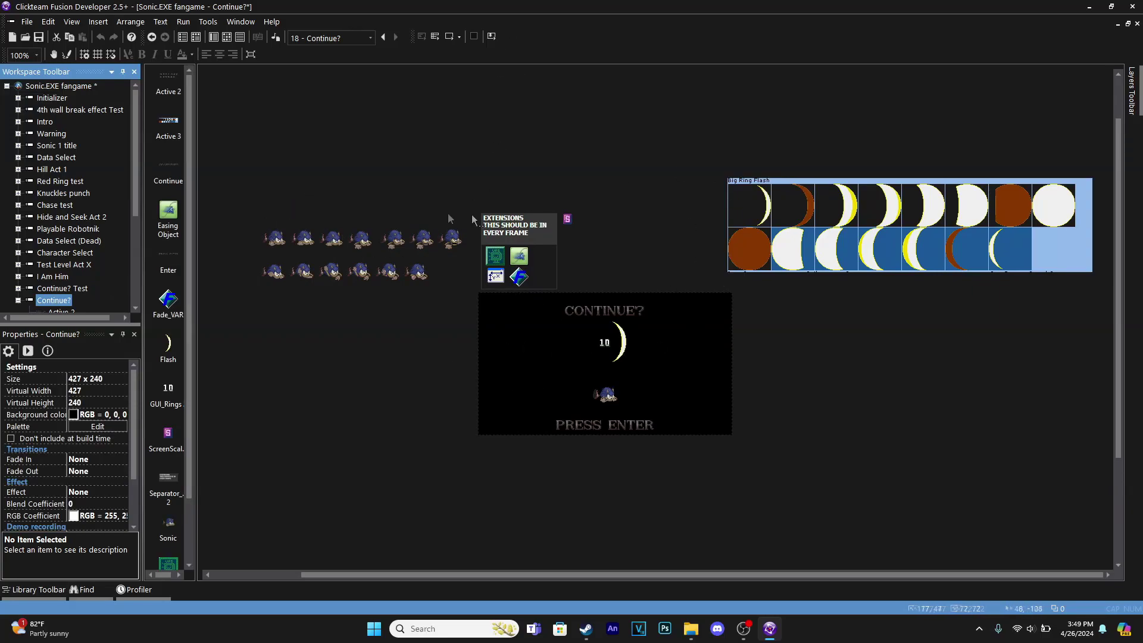
click(226, 37)
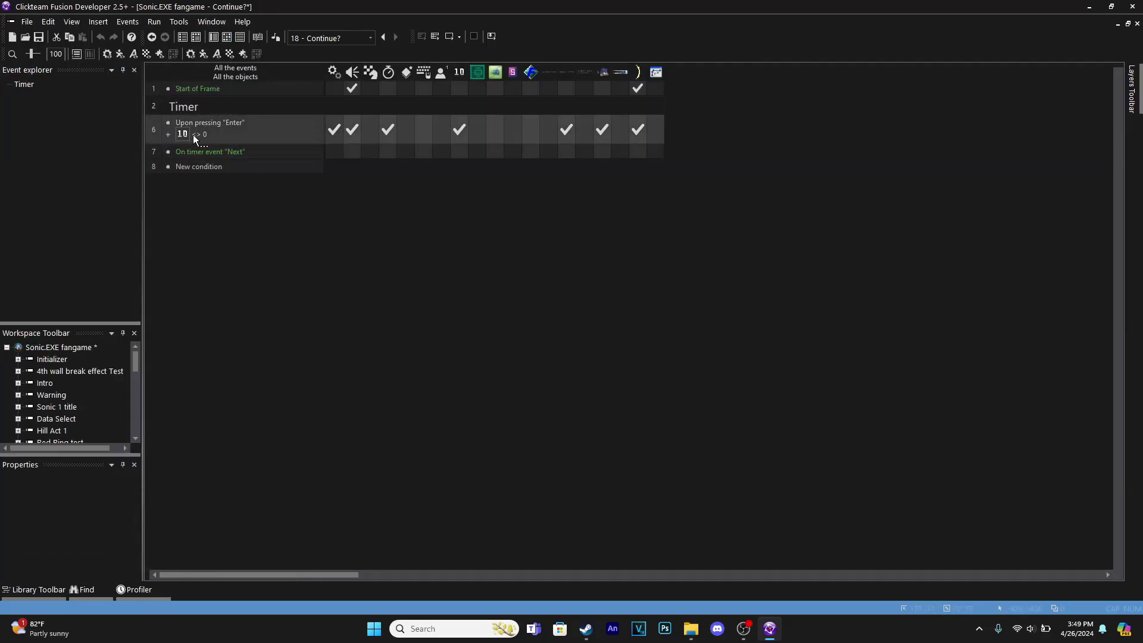
right_click(338, 122)
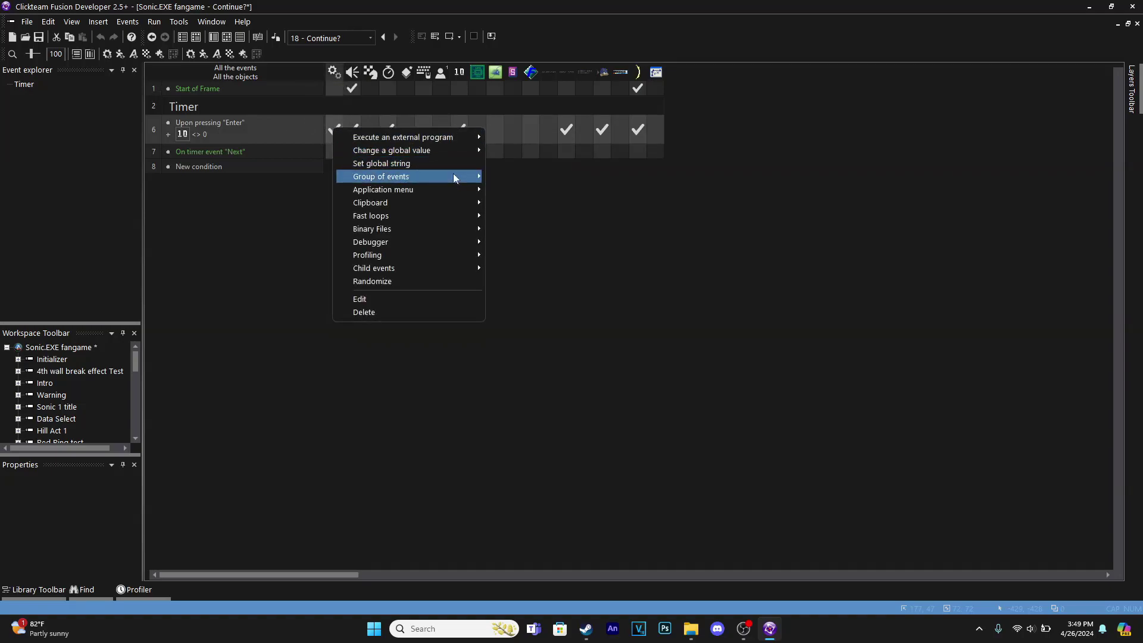
mouse_move(453, 150)
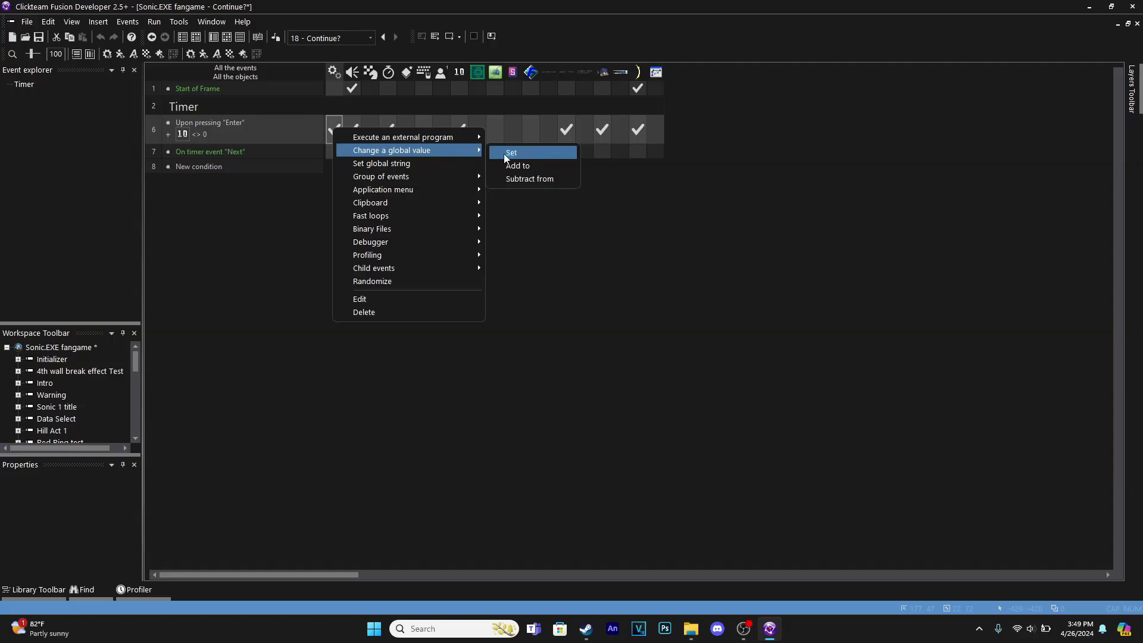
click(523, 152)
click(207, 70)
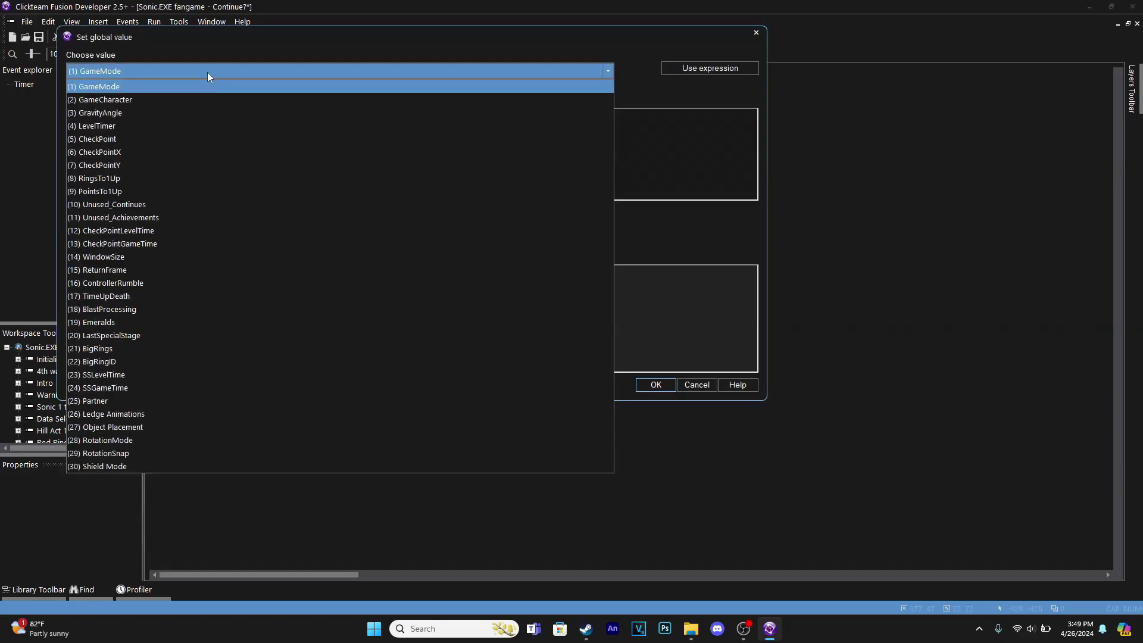
click(207, 73)
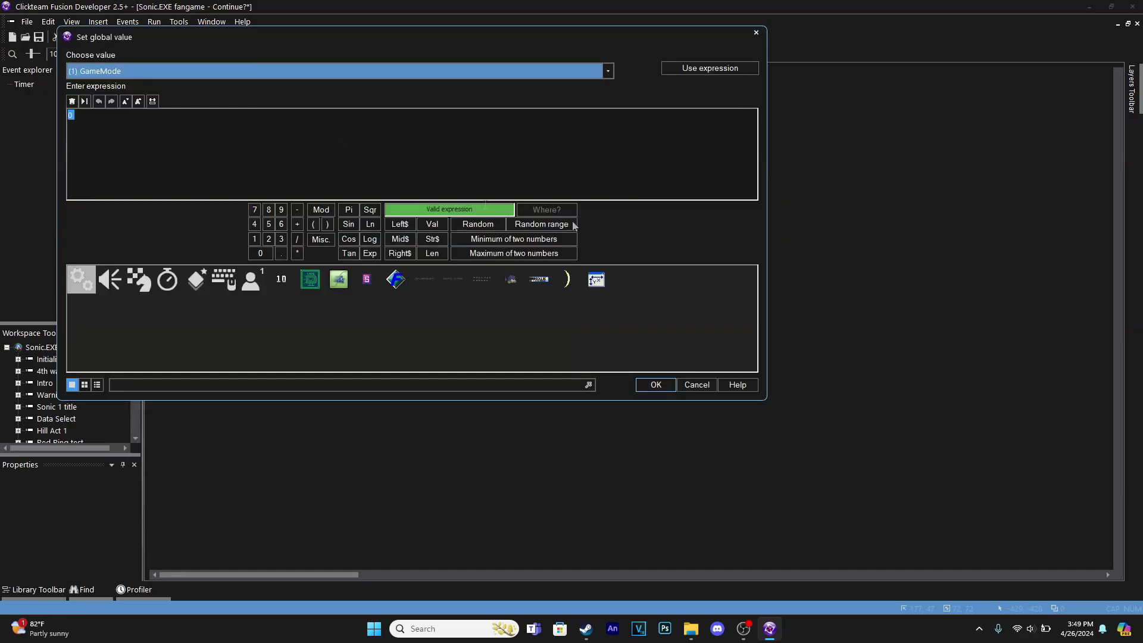
click(756, 33)
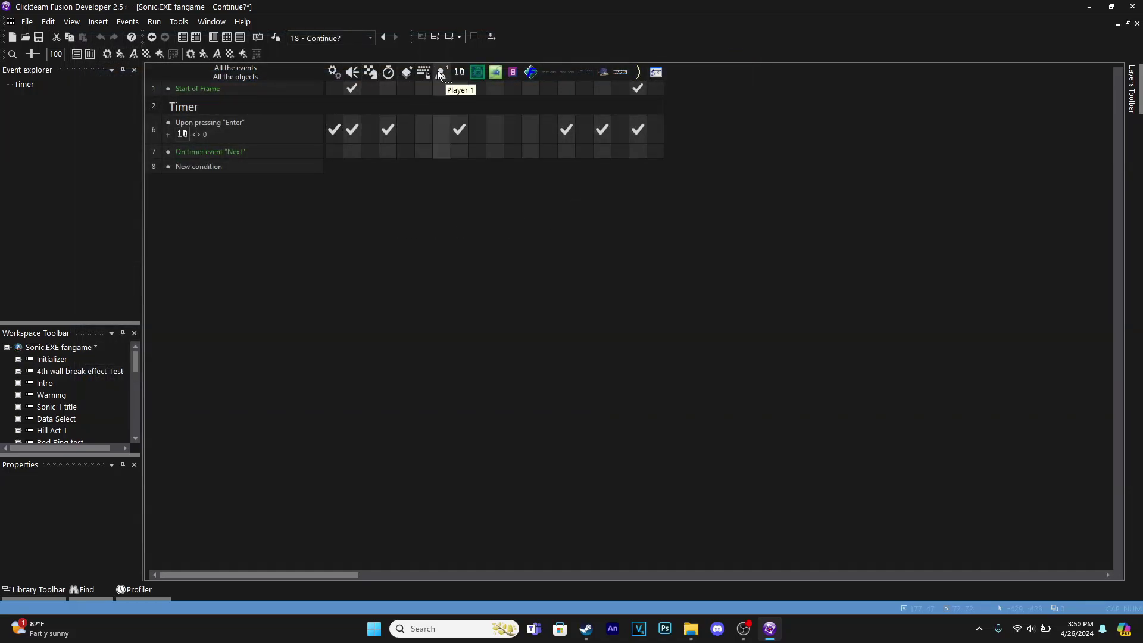
Add a Player 1 action to the "Upon pressing Enter" event that subtracts 1 from the number of lives.
click(441, 130)
mouse_move(522, 154)
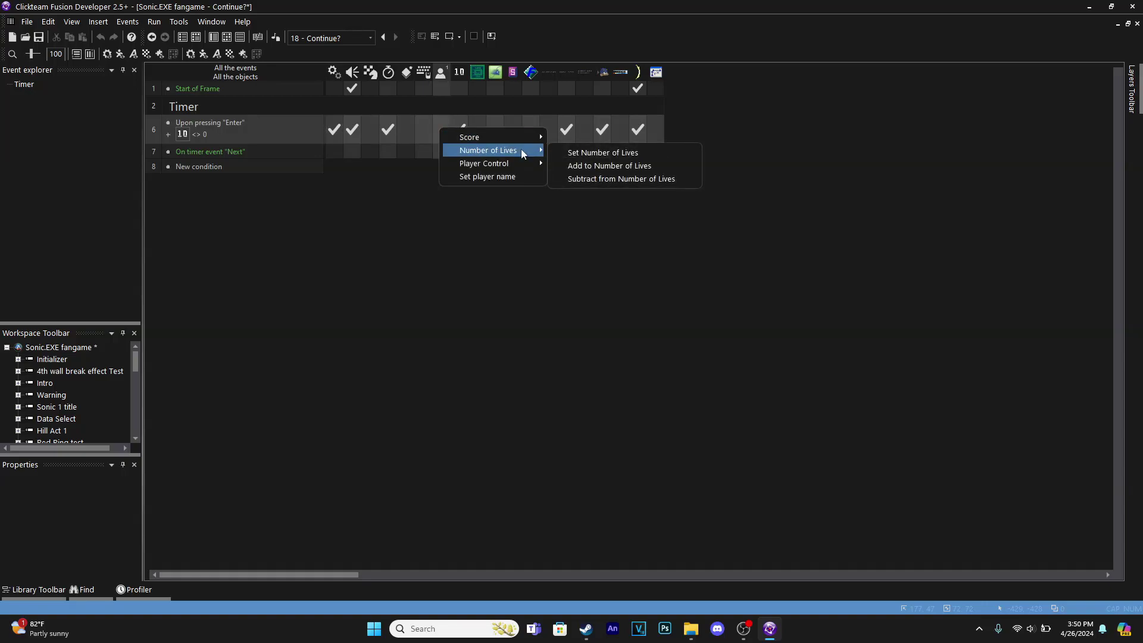
click(607, 180)
text(1)
key(Return)
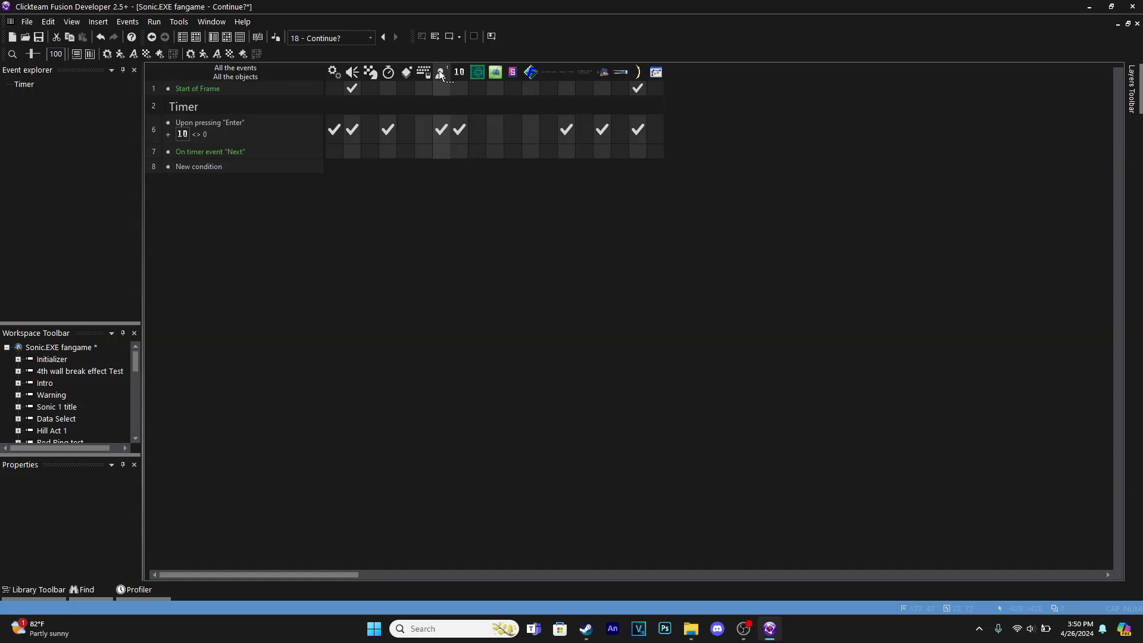
mouse_move(440, 134)
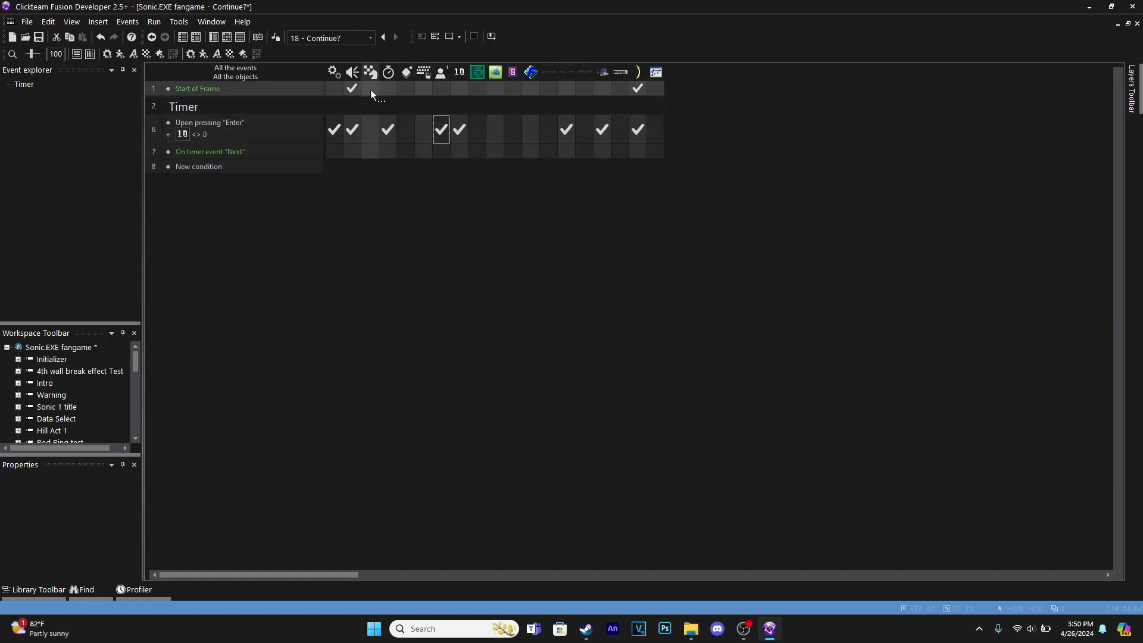
In the Timer group, make the event for the counter reaching 0 set Player 1's number of lives to 0, and collapse the group.
double_click(389, 105)
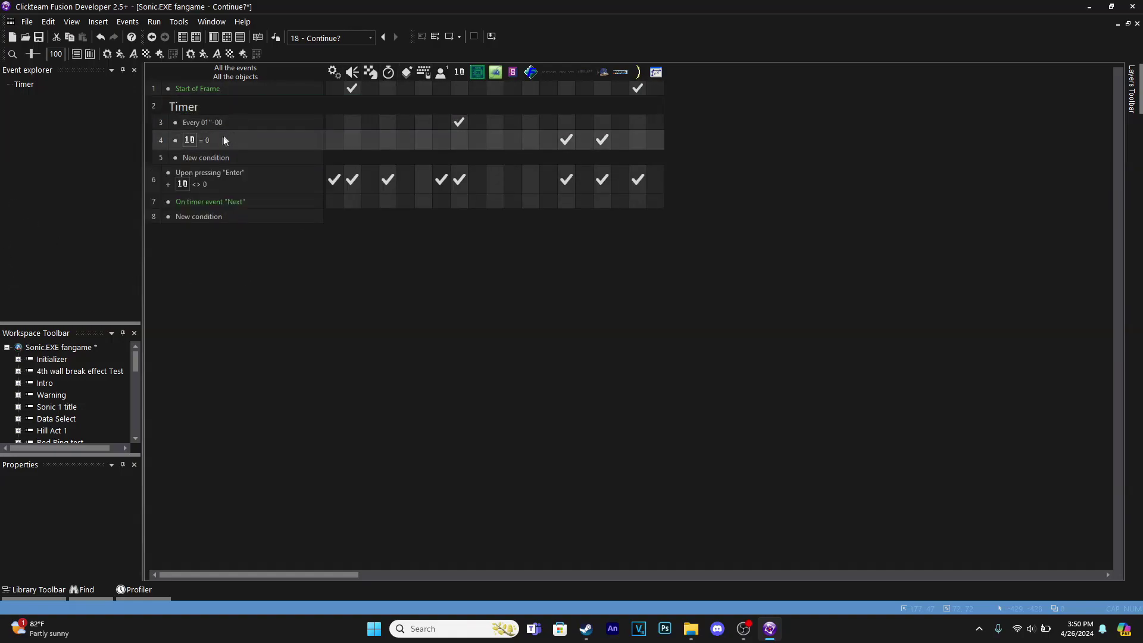
right_click(440, 143)
mouse_move(483, 161)
click(595, 162)
text(0)
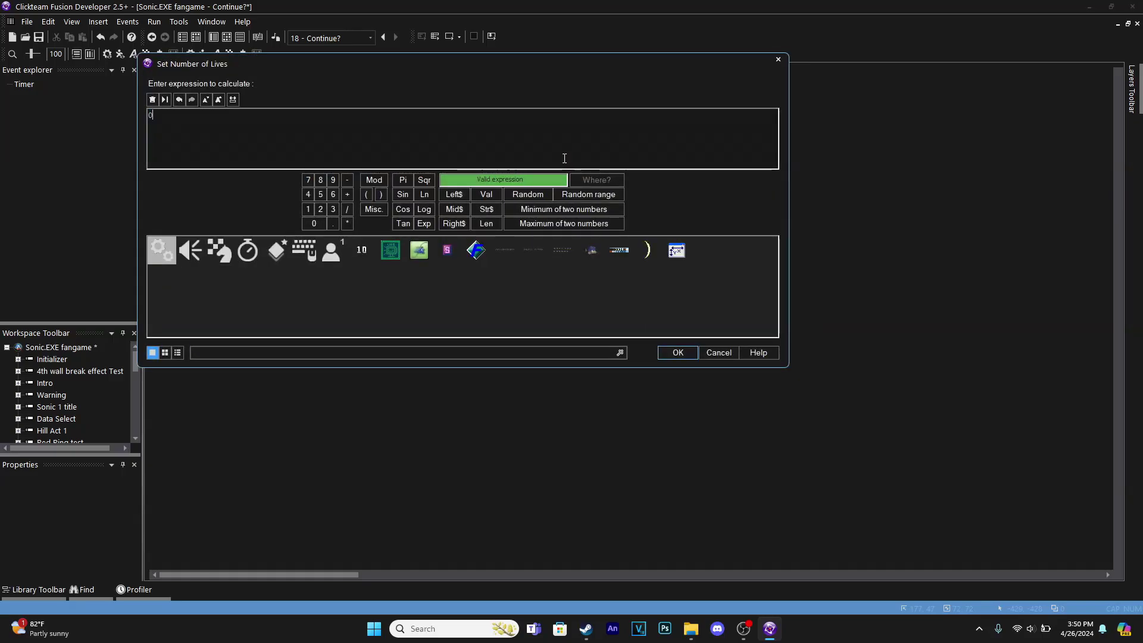
key(Return)
double_click(435, 109)
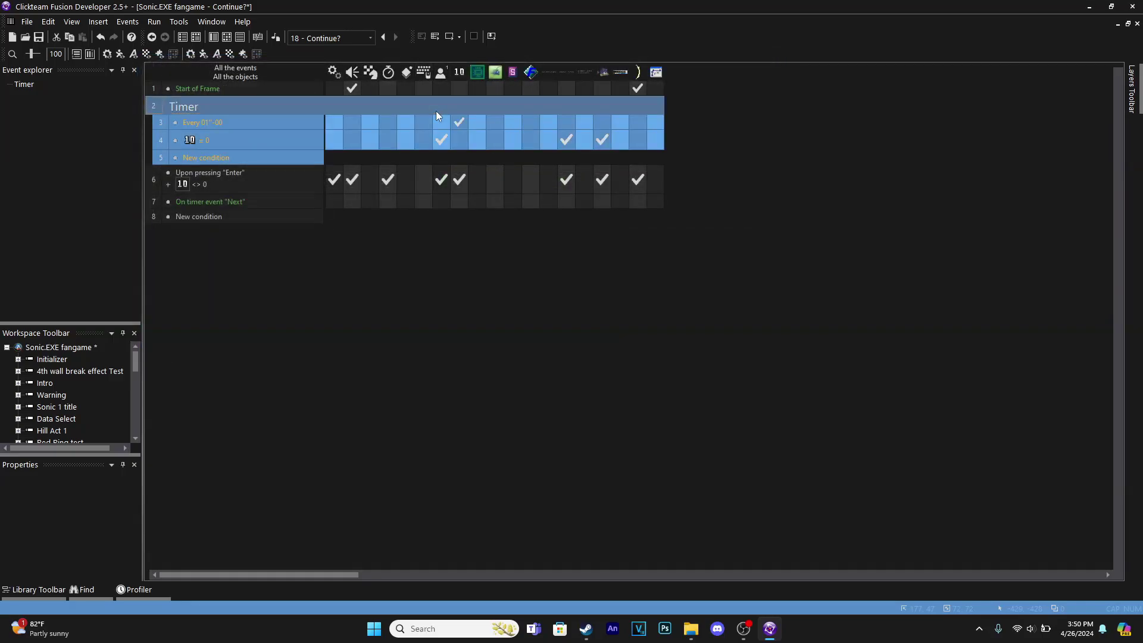
Return to the frame editor and look through the Continue? frame's objects in the project tree.
click(213, 37)
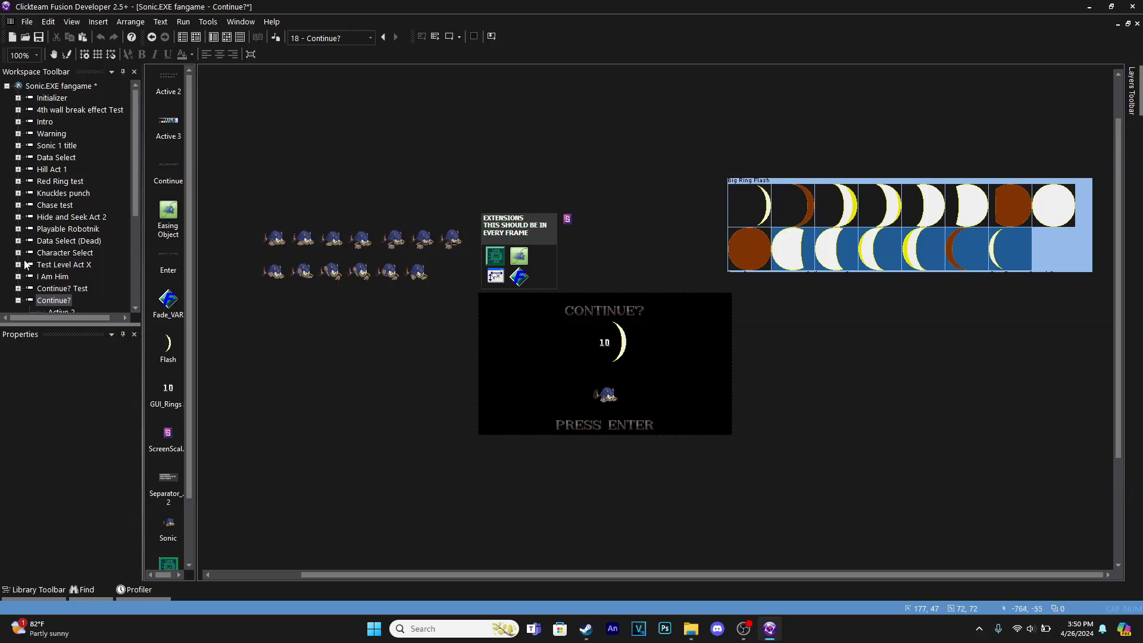
scroll(70, 212, down, 4)
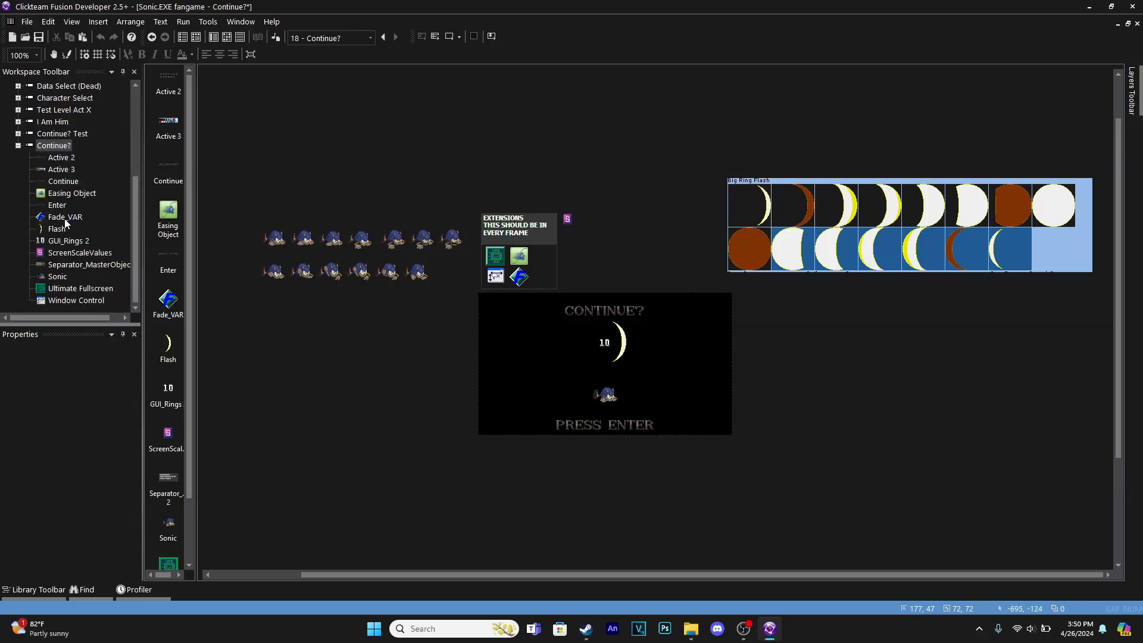
scroll(65, 222, up, 4)
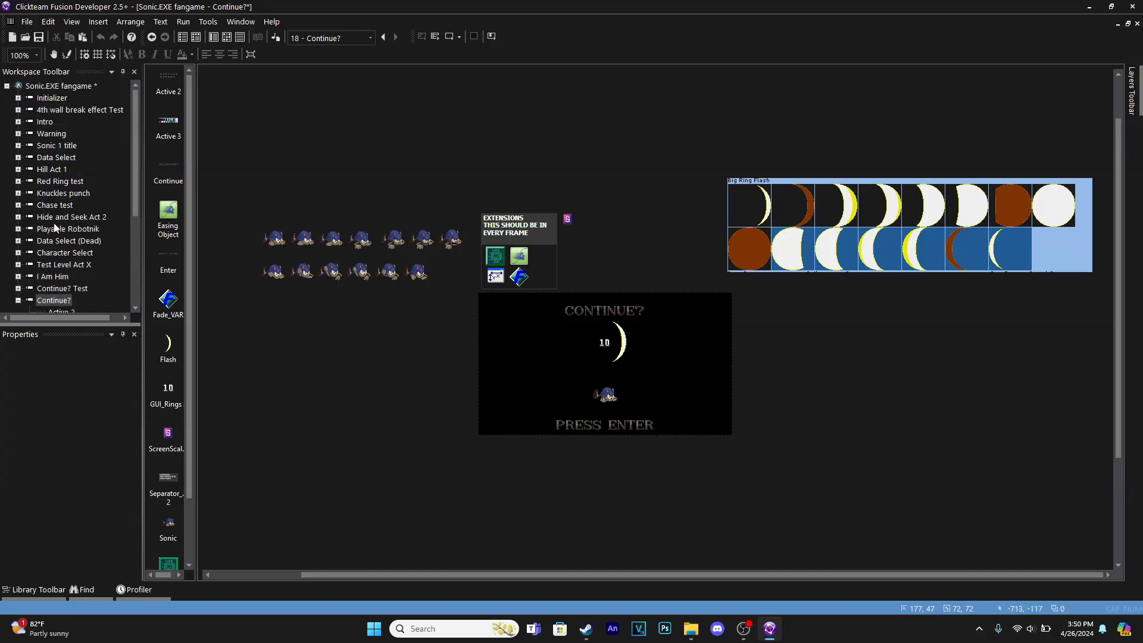